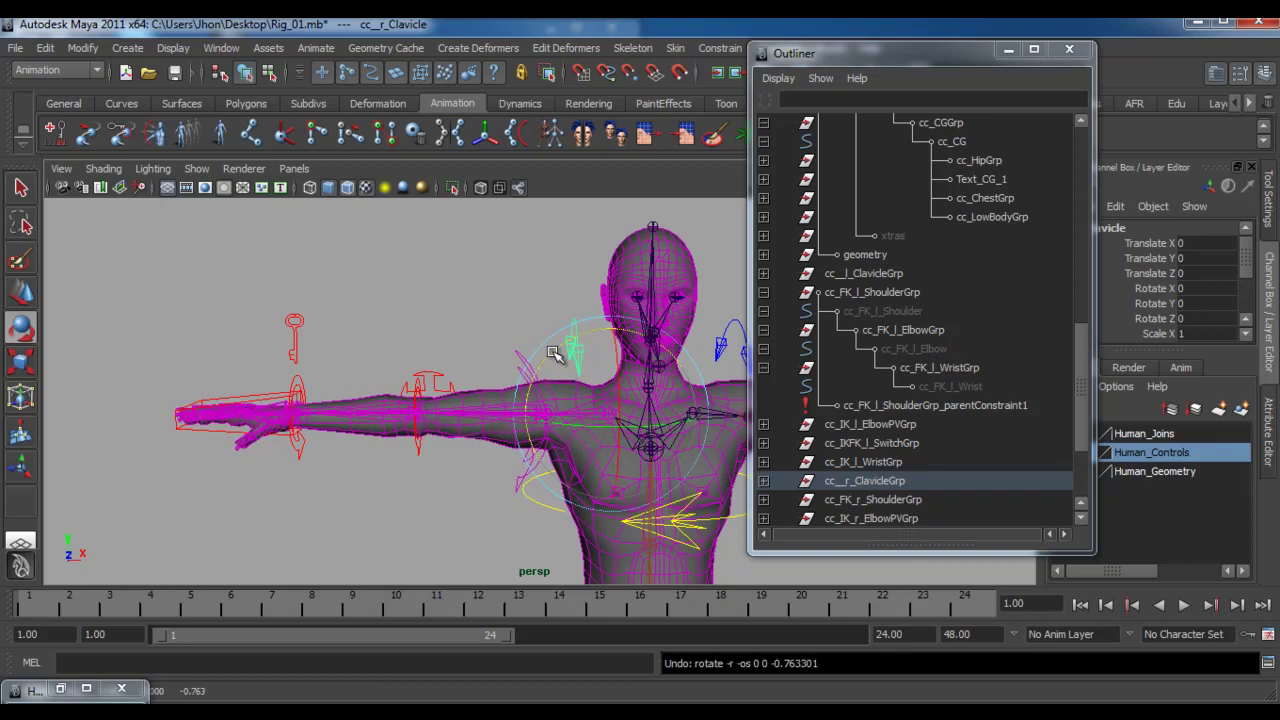
Test the right clavicle control by rotating it about 14 degrees in Z, and undo the rotation
alt+drag(540, 382, 457, 325)
click(472, 345)
key(ctrl+z)
key(ctrl+z)
key(ctrl+z)
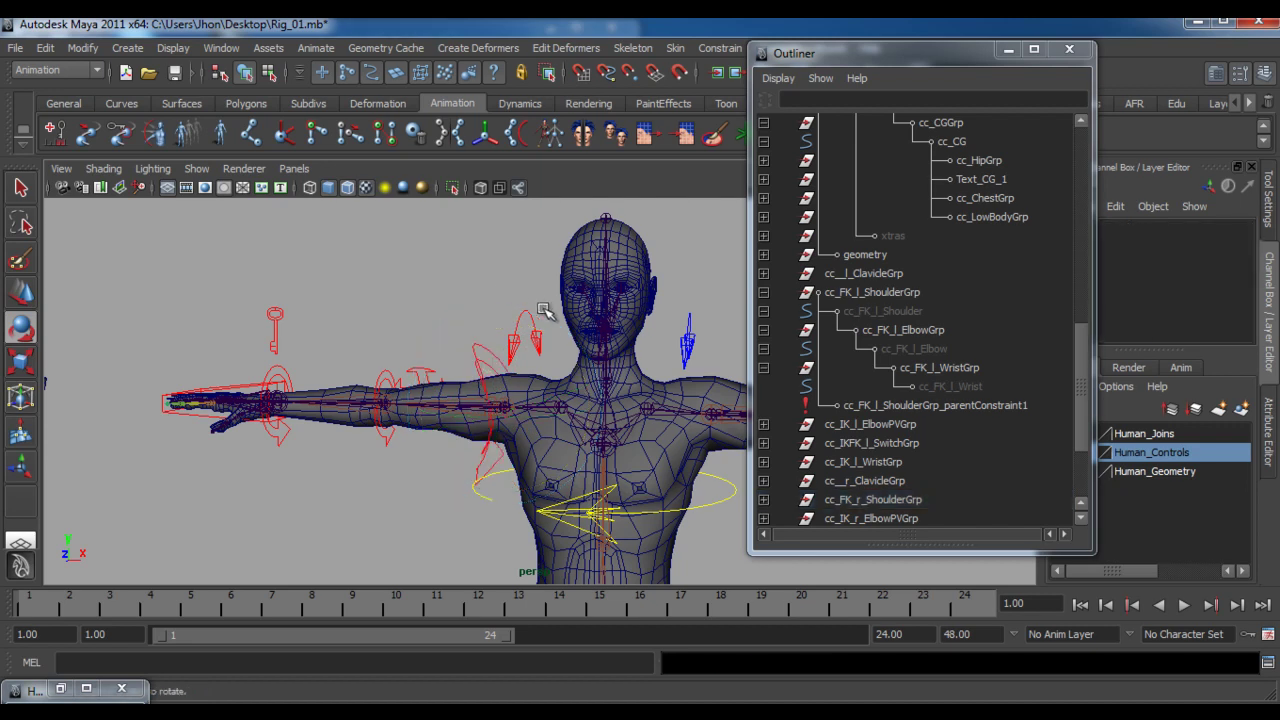
mouse_move(545, 335)
mouse_down()
mouse_move(567, 325)
mouse_move(522, 332)
mouse_up()
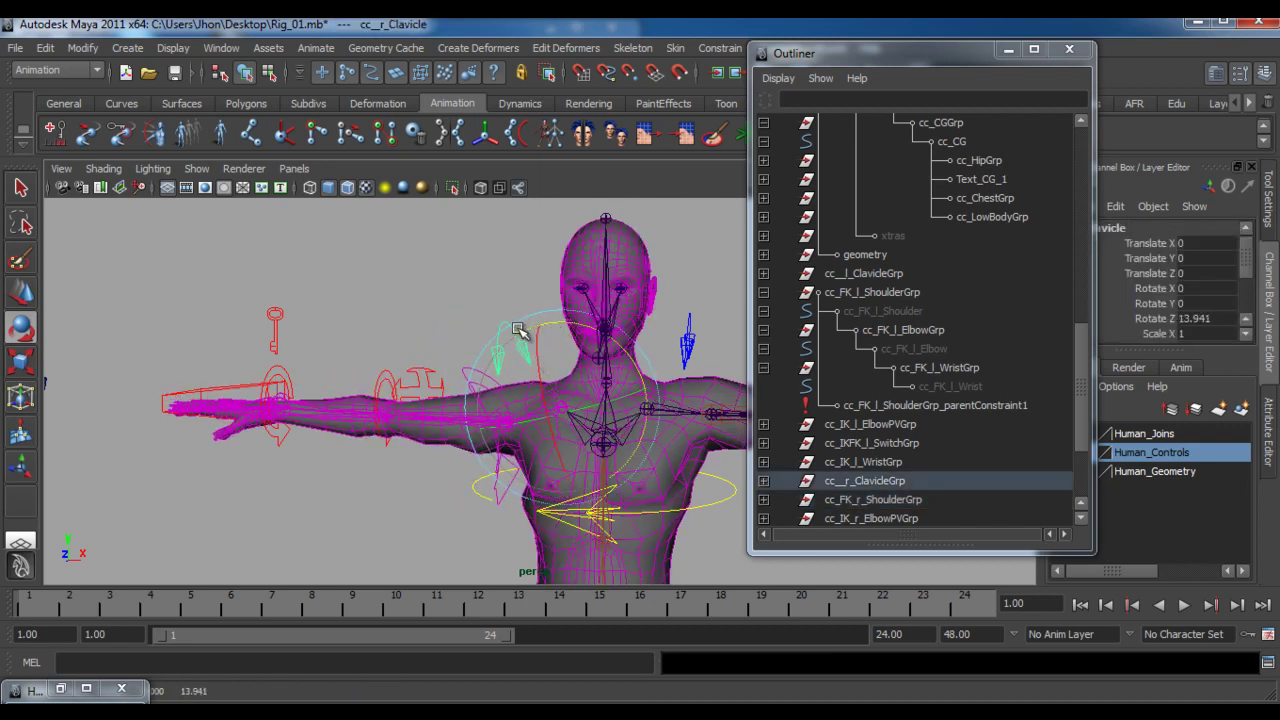
key(ctrl+z)
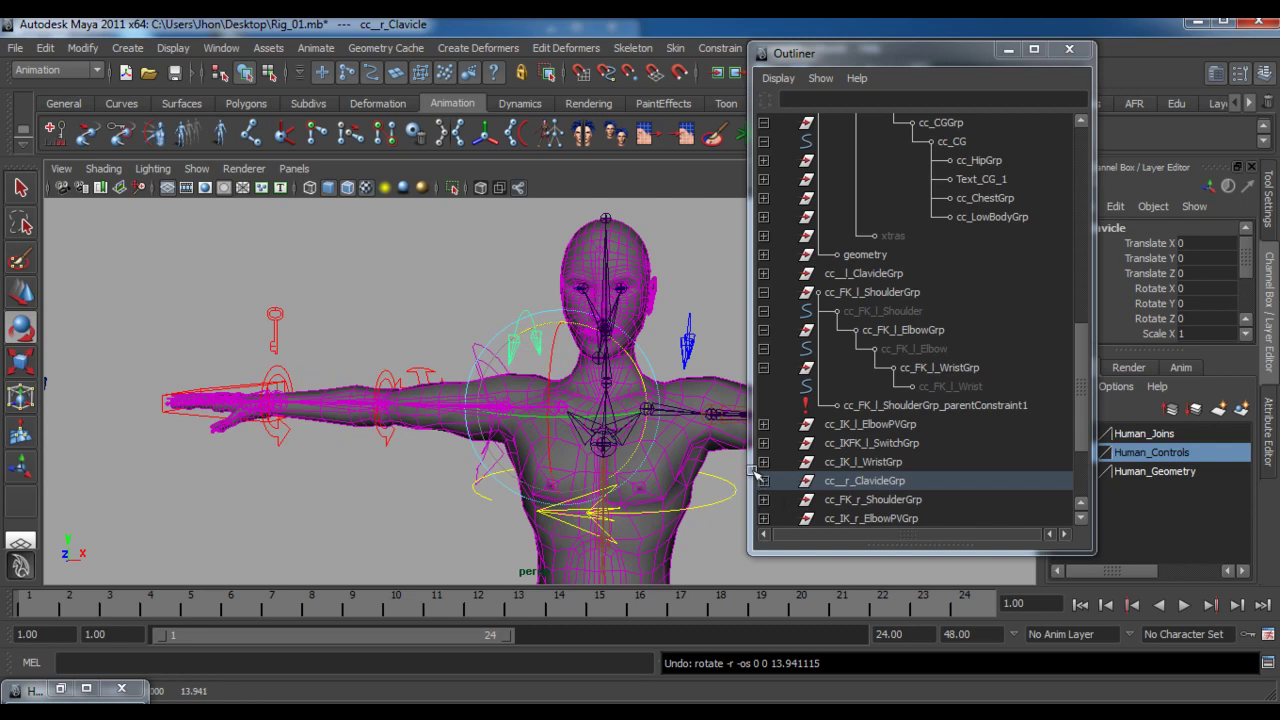
Expand cc_FK_r_ShoulderGrp in the Outliner and select its parent constraint to check it
click(503, 292)
click(850, 499)
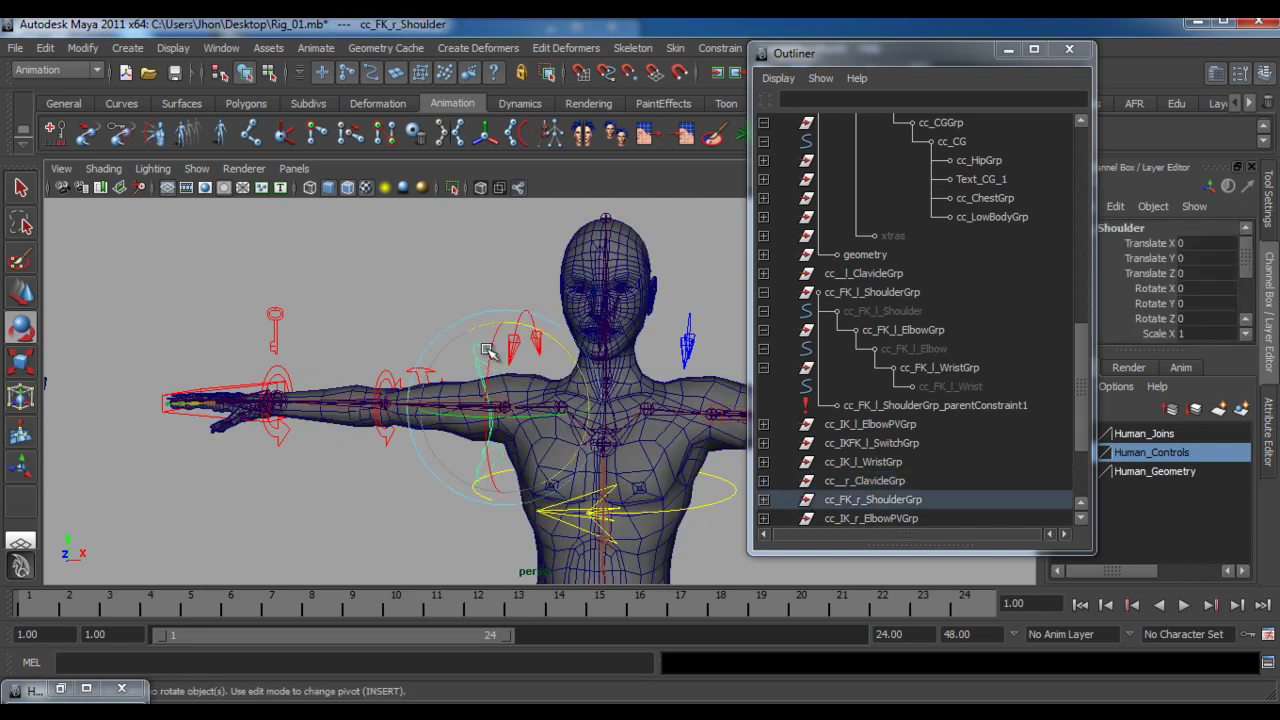
click(764, 500)
click(886, 370)
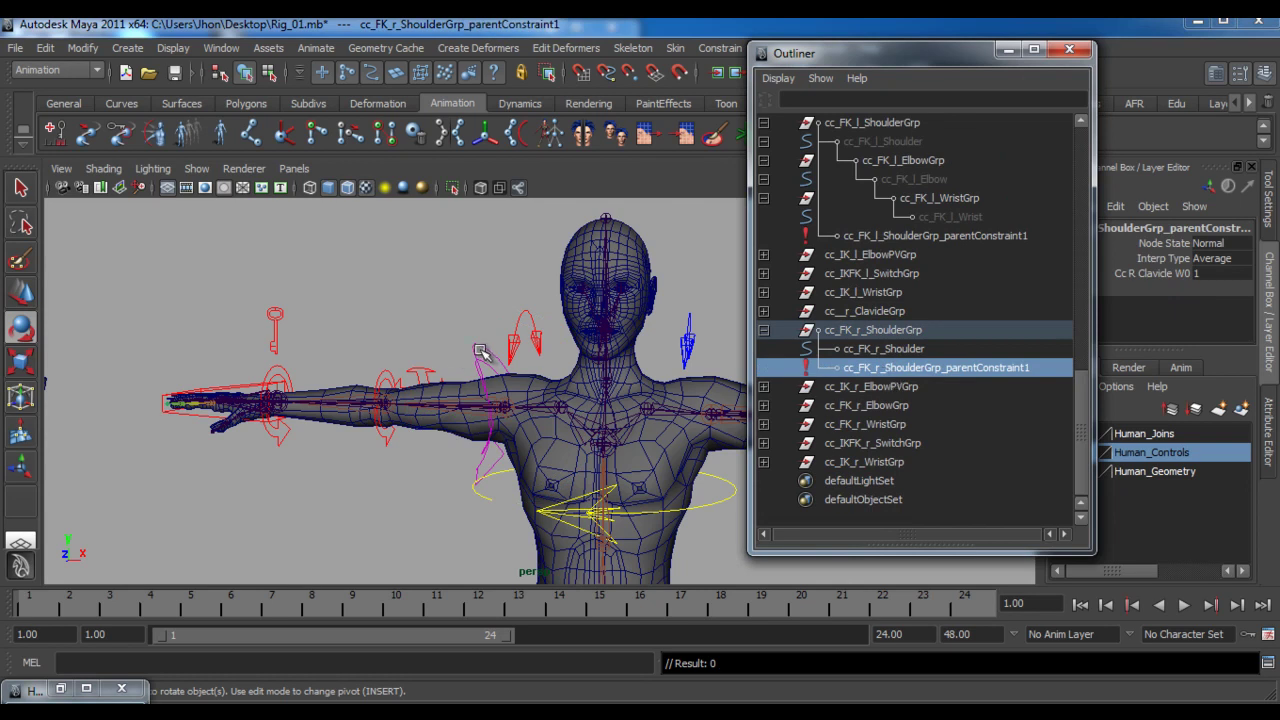
Parent cc_FK_r_ElbowGrp under cc_FK_r_Shoulder and expand the hierarchy down to cc_FK_r_Elbow
click(383, 376)
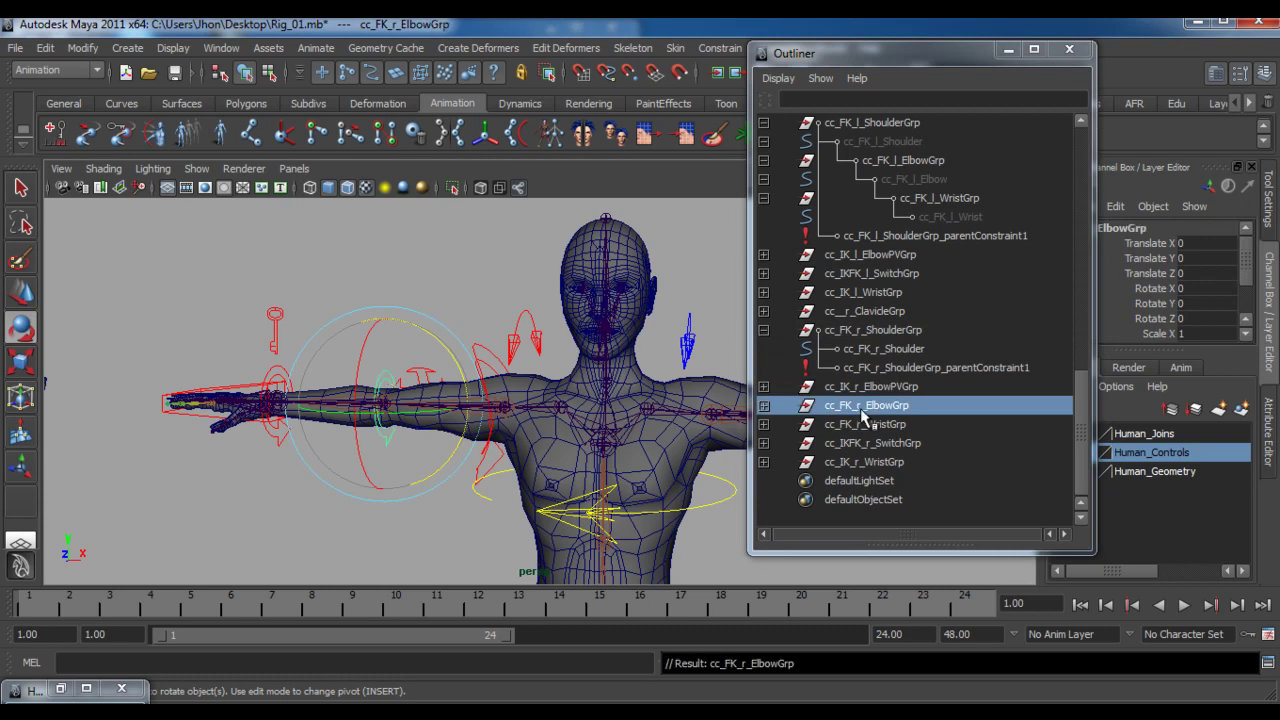
middle_drag(862, 410, 890, 358)
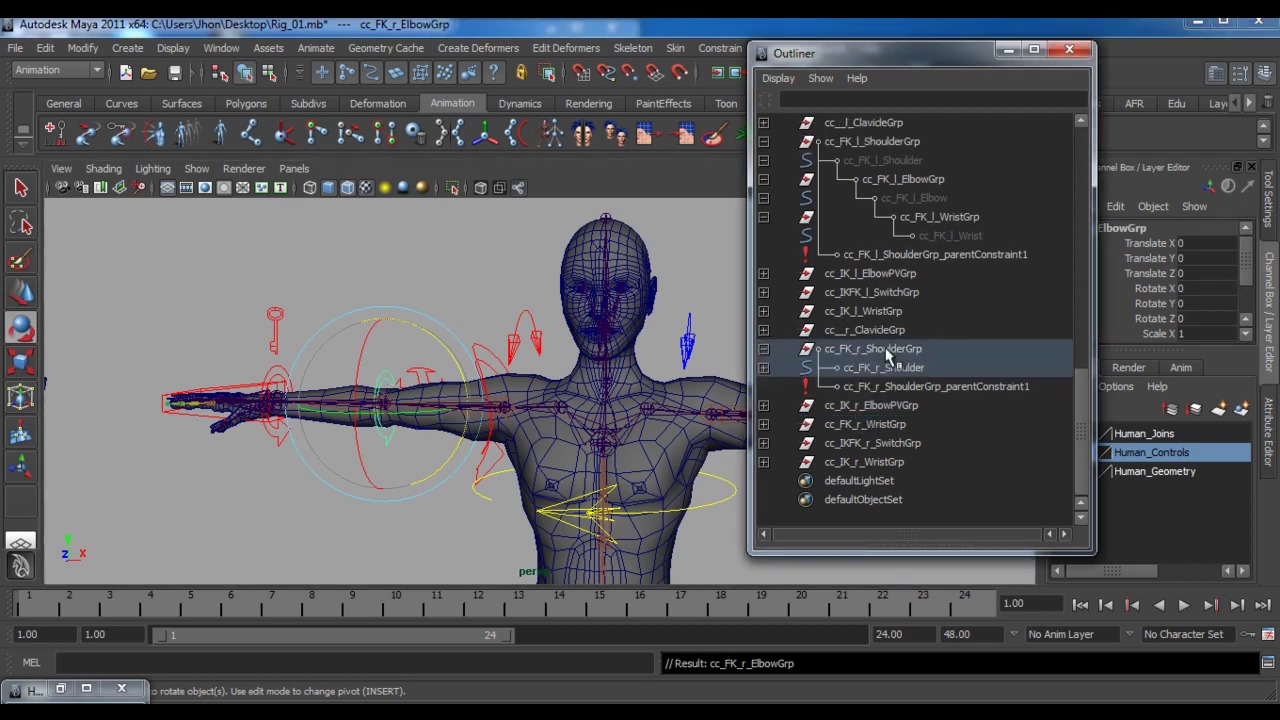
click(763, 368)
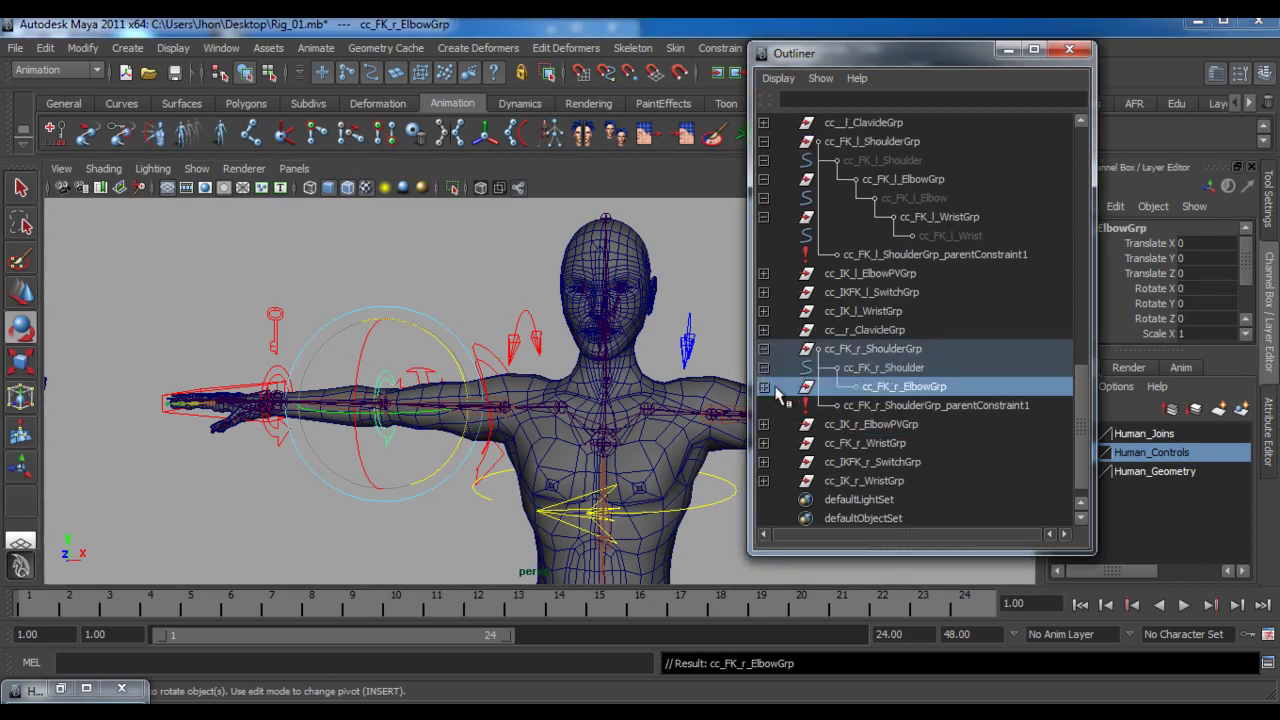
click(764, 387)
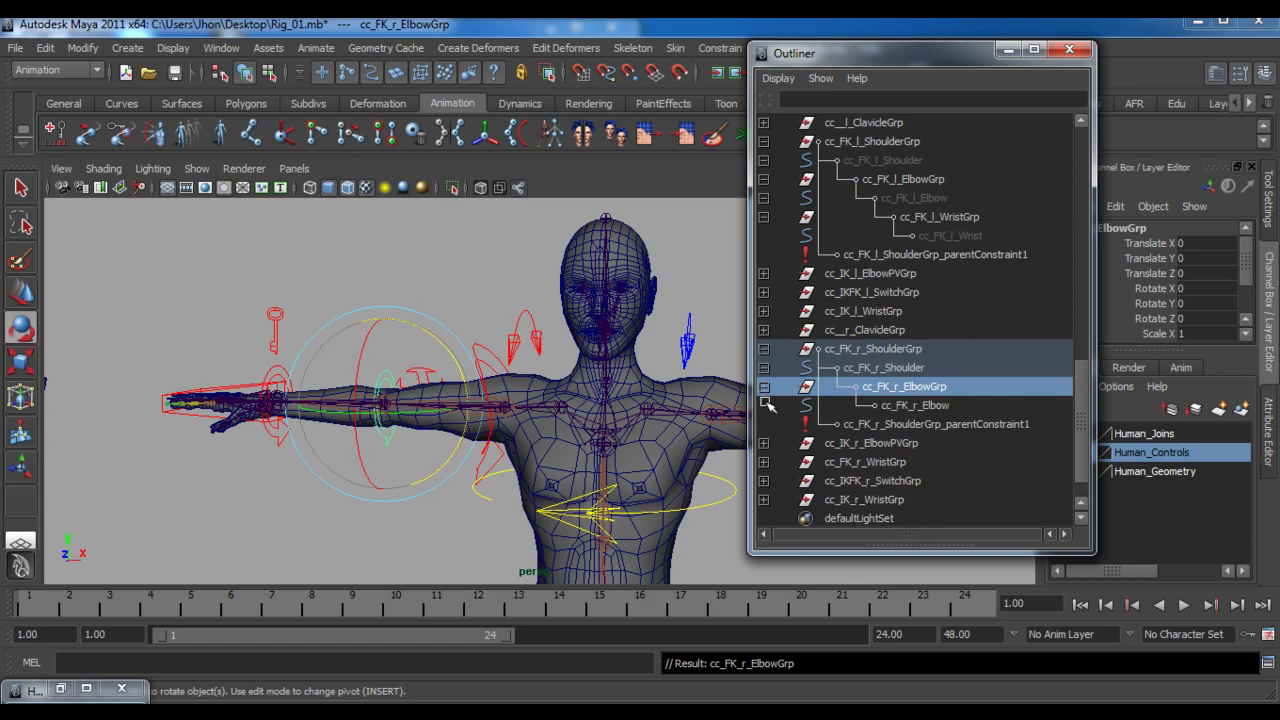
Parent the right FK wrist group, cc_FK_r_WristGrp, under cc_FK_r_Elbow
click(280, 441)
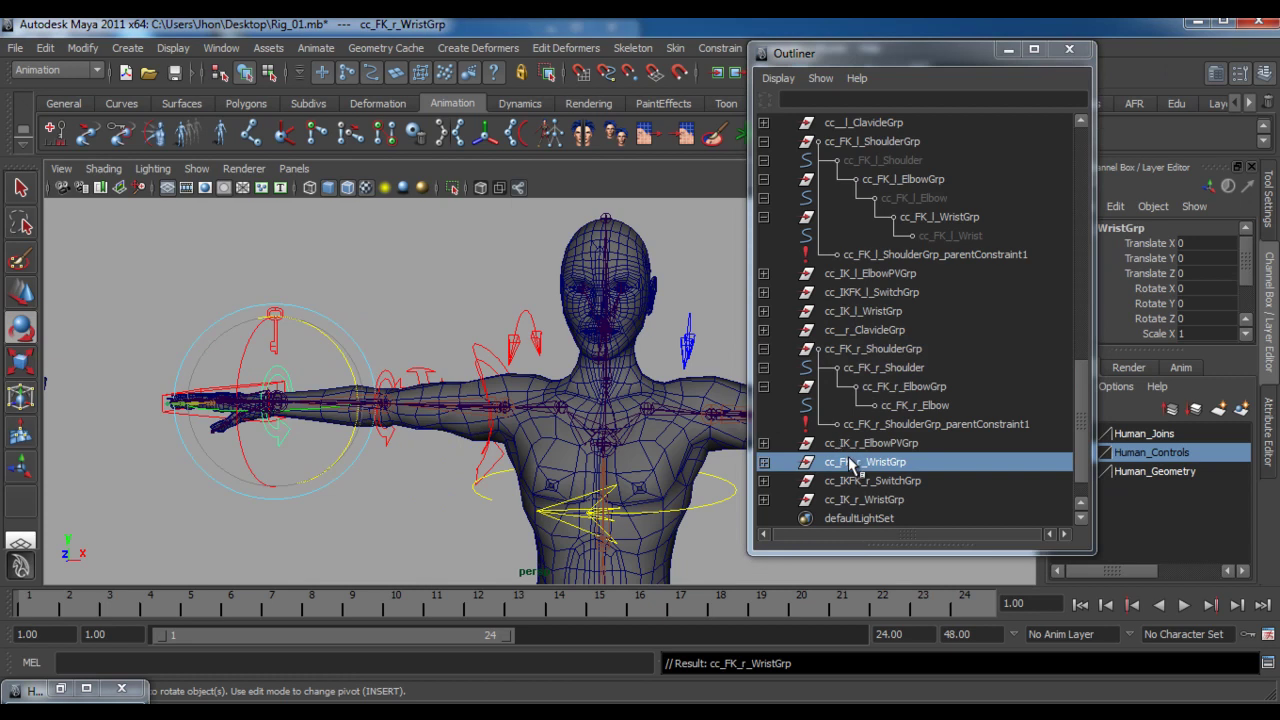
middle_drag(850, 465, 905, 405)
click(764, 406)
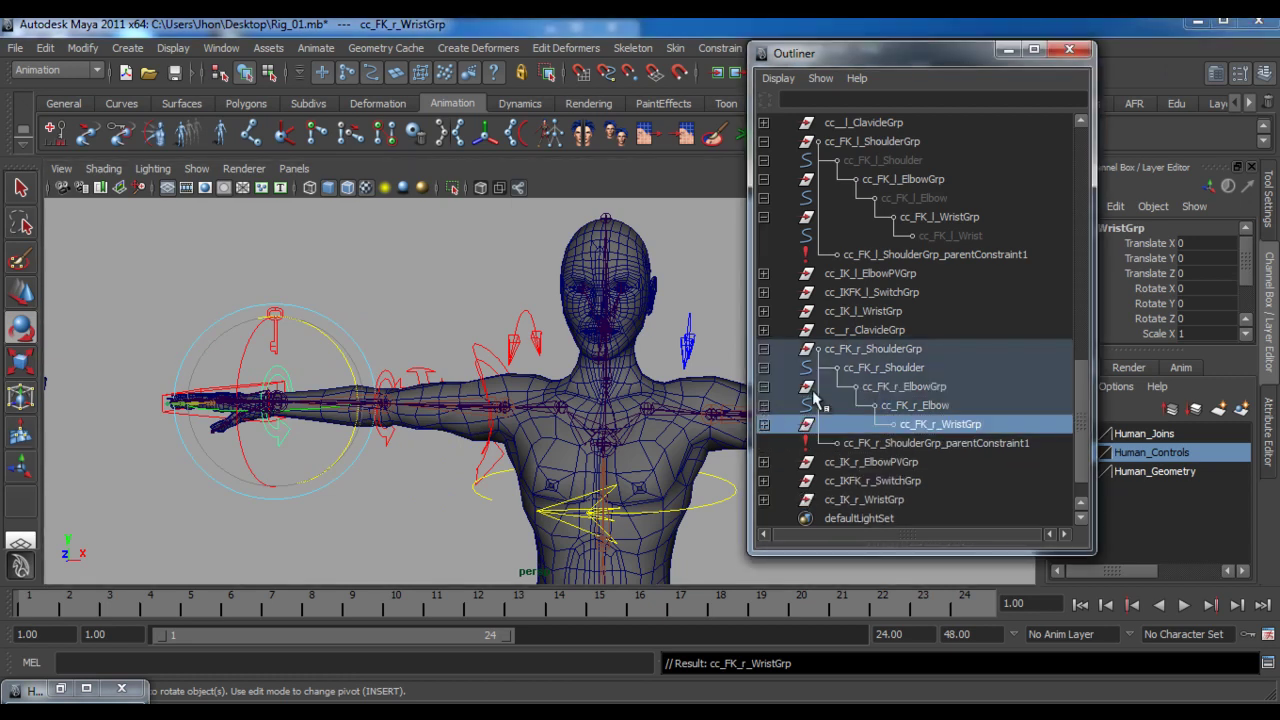
Test the right FK hierarchy by rotating cc_FK_r_ShoulderGrp, and undo the rotation
click(848, 350)
drag(518, 328, 428, 293)
key(ctrl+z)
key(ctrl+z)
key(ctrl+z)
key(ctrl+z)
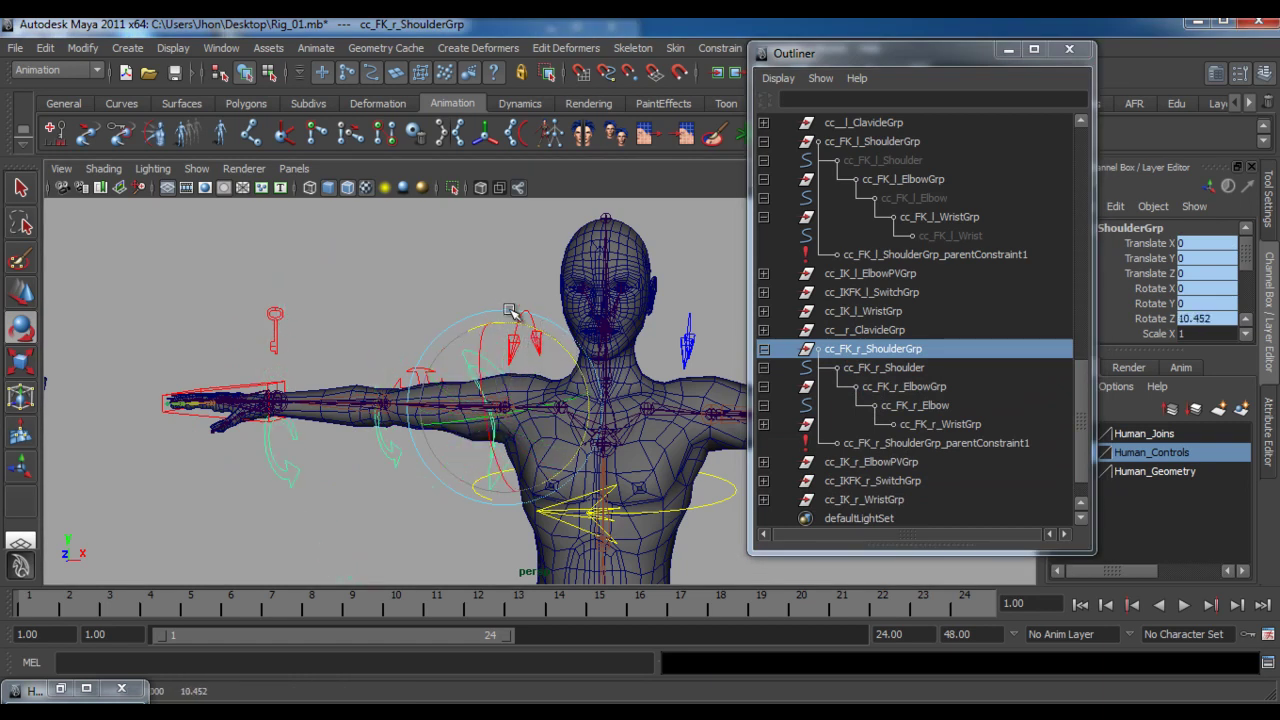
Rotate the right clavicle control slightly to check that the FK arm controls follow, and undo it
click(512, 277)
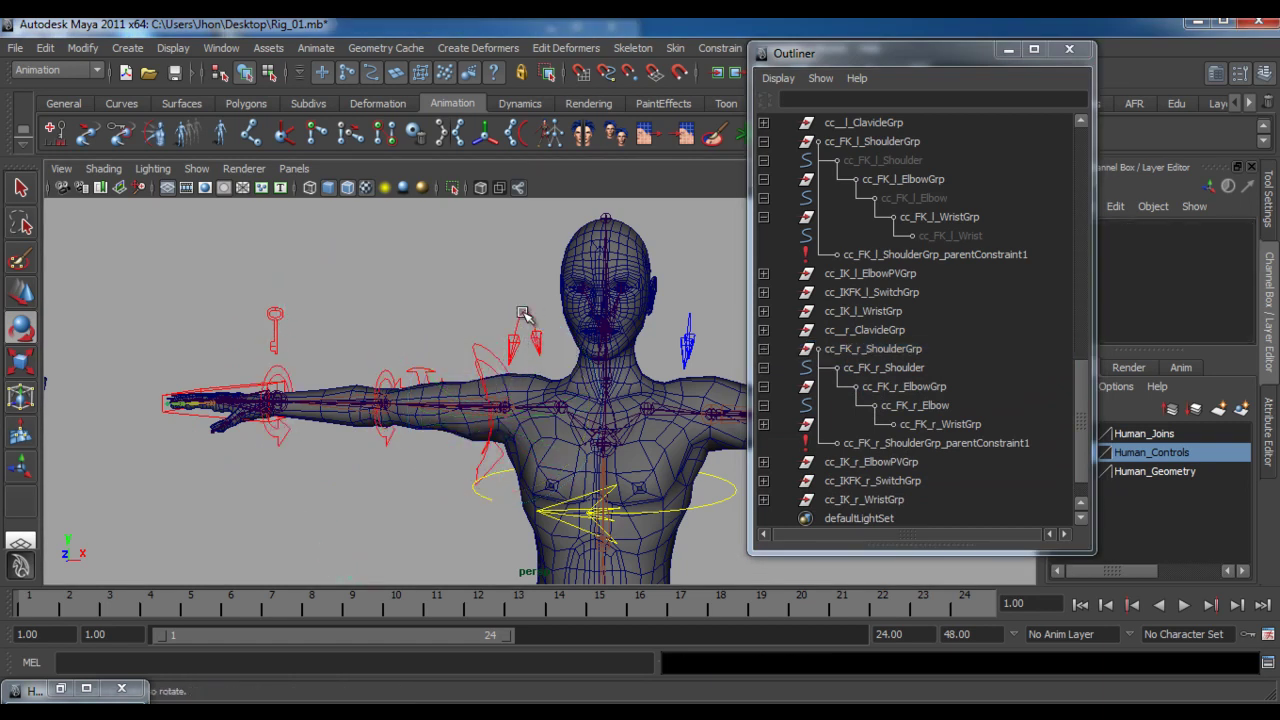
click(525, 316)
mouse_move(525, 316)
mouse_down()
mouse_move(576, 323)
mouse_move(586, 312)
mouse_move(540, 320)
mouse_up()
key(ctrl+z)
Select the overlapping joint at the right shoulder and move the Outliner aside to read the joint's name
click(452, 320)
click(476, 366)
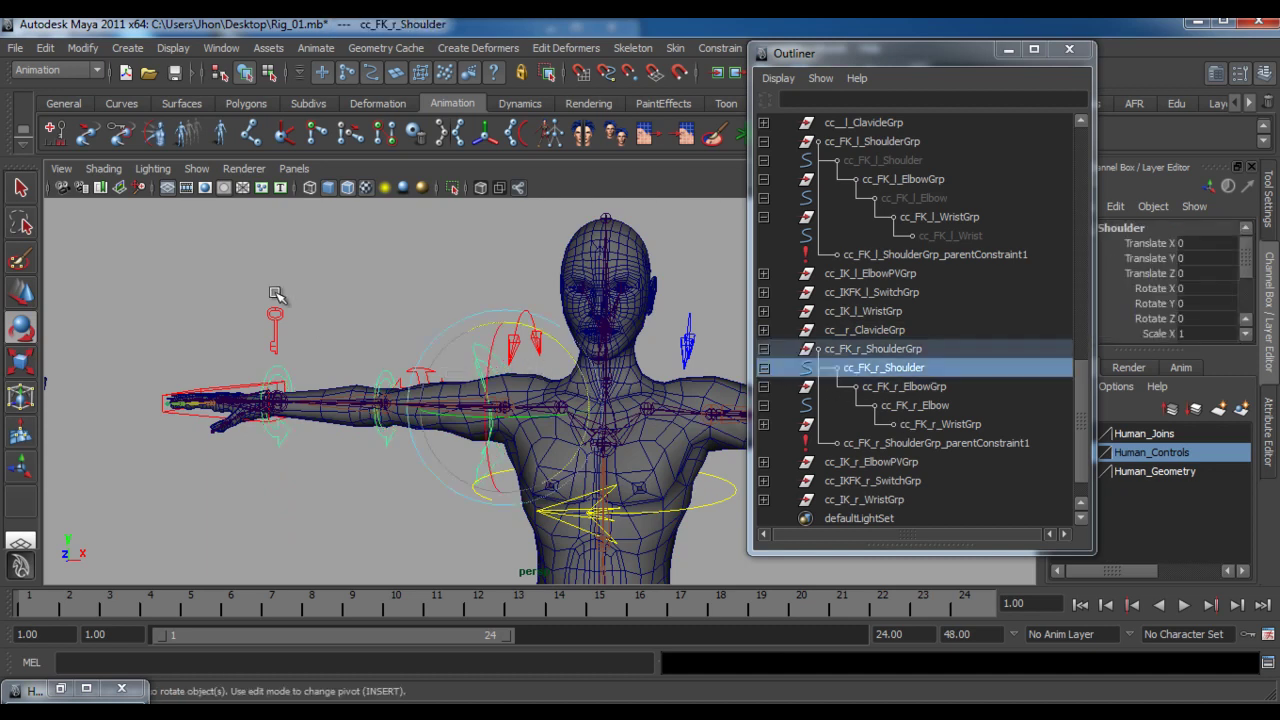
click(32, 194)
scroll(460, 388, up, 5)
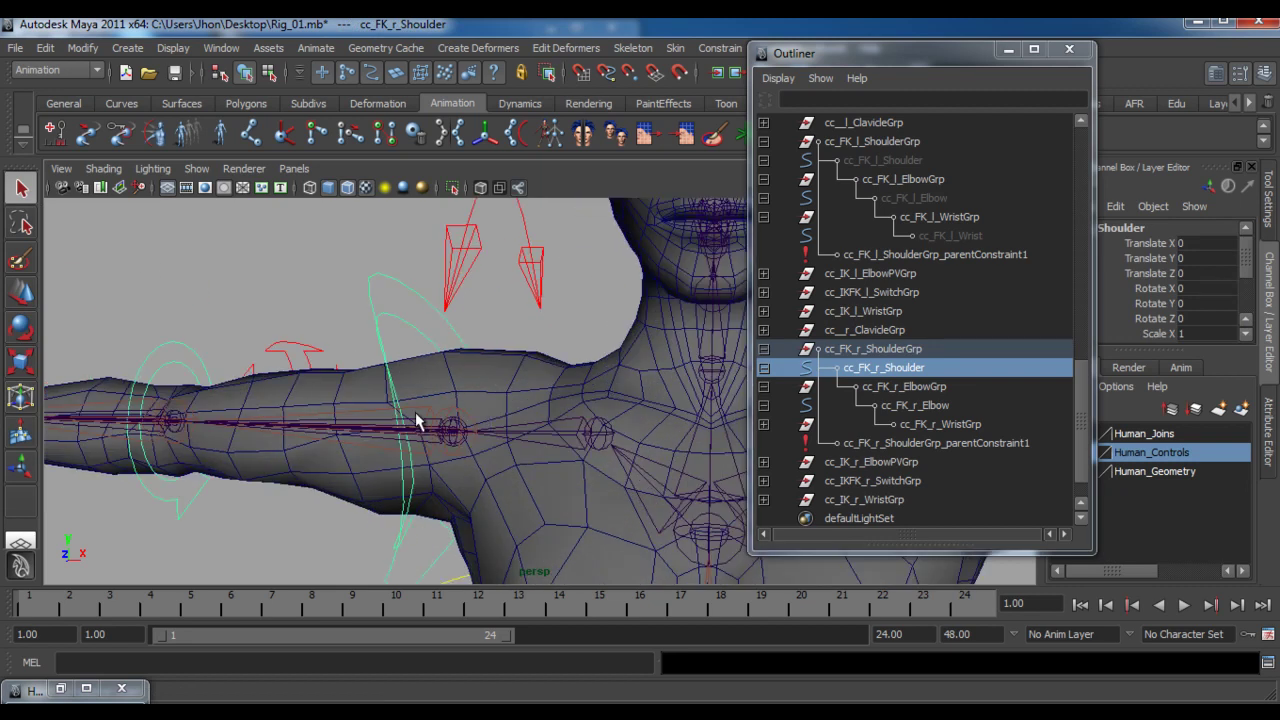
alt+drag(417, 420, 517, 413)
click(517, 395)
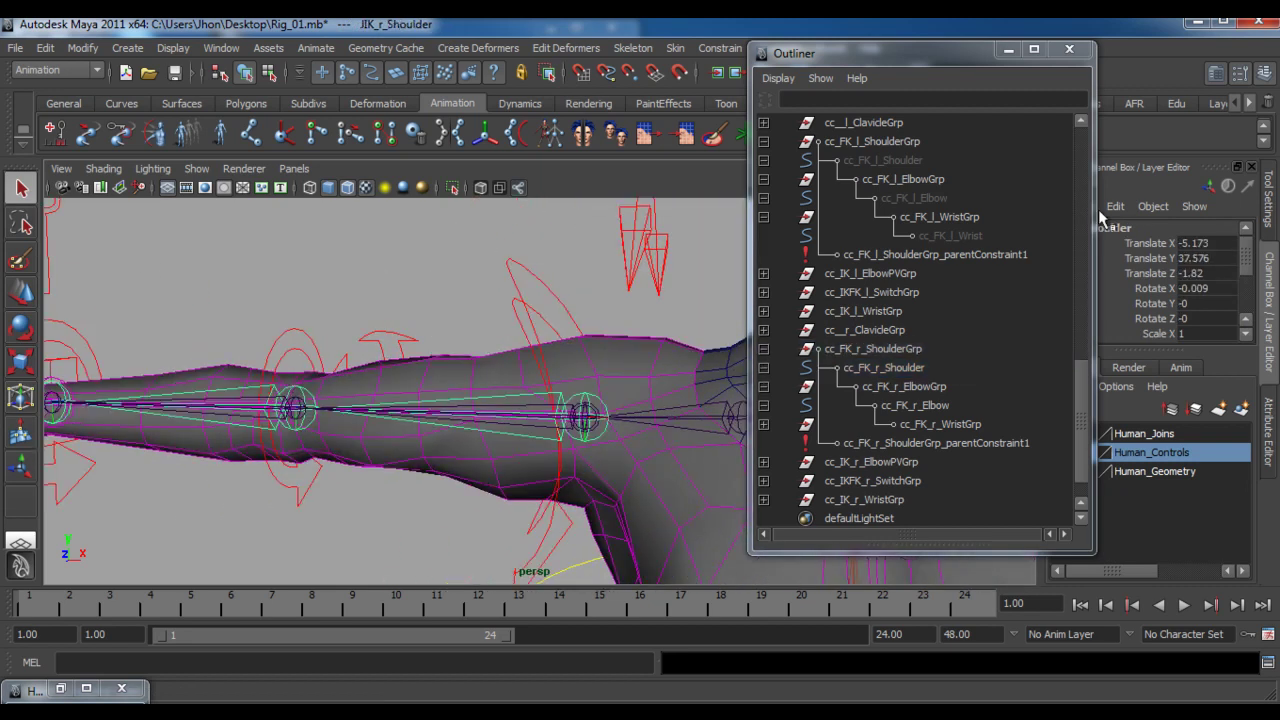
drag(976, 54, 894, 64)
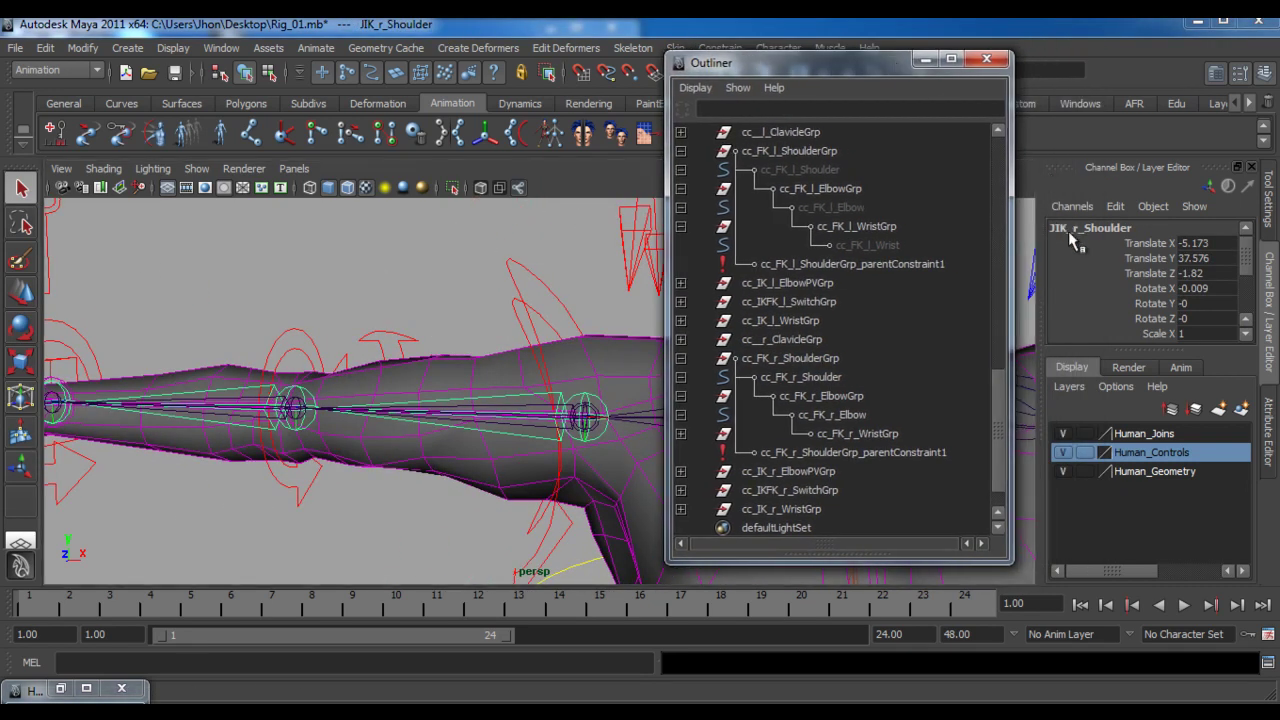
Orient-constrain the JFK_r_Shoulder joint to the cc_FK_r_Shoulder control
scroll(576, 416, up, 2)
scroll(582, 424, down, 1)
alt+drag(581, 424, 490, 410)
click(460, 403)
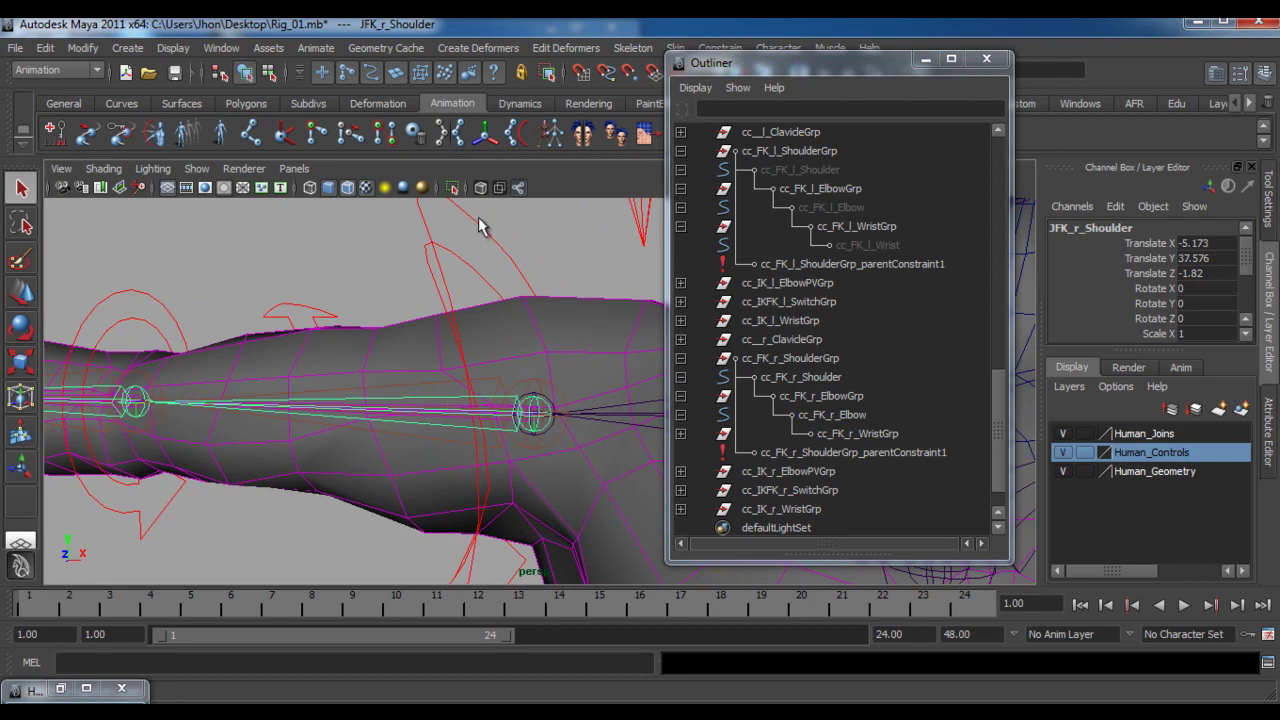
click(474, 224)
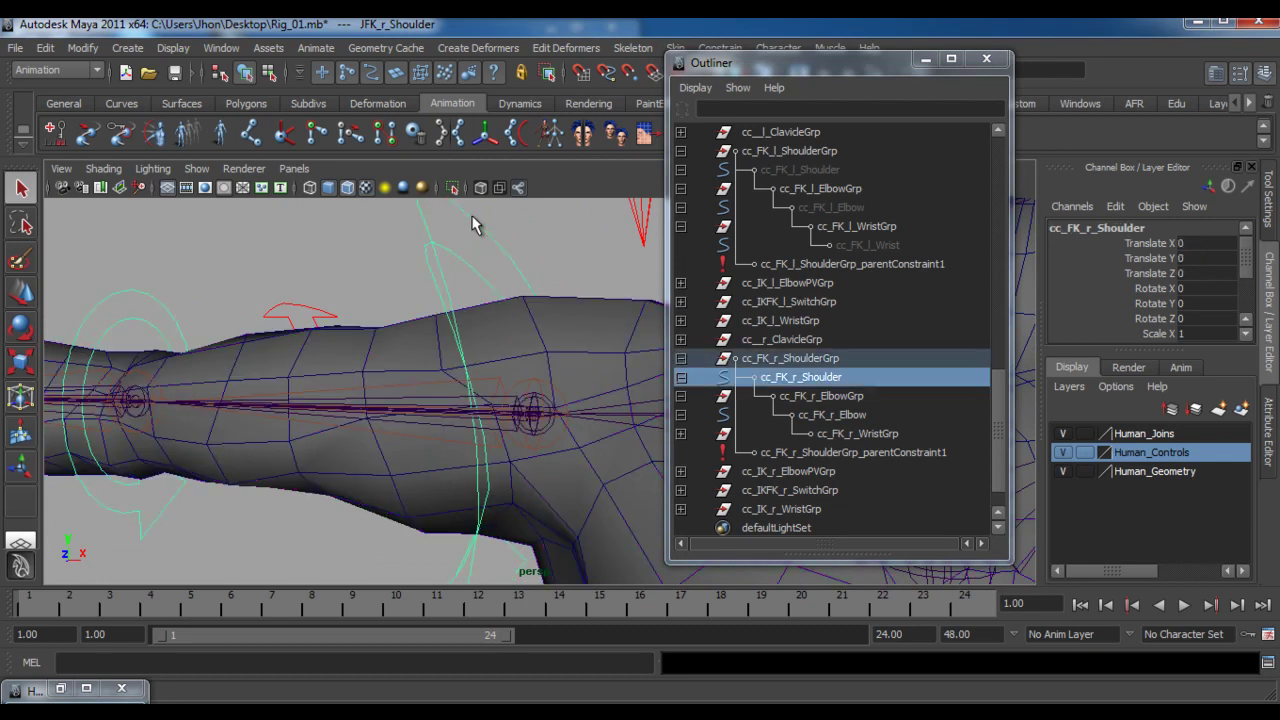
click(445, 405)
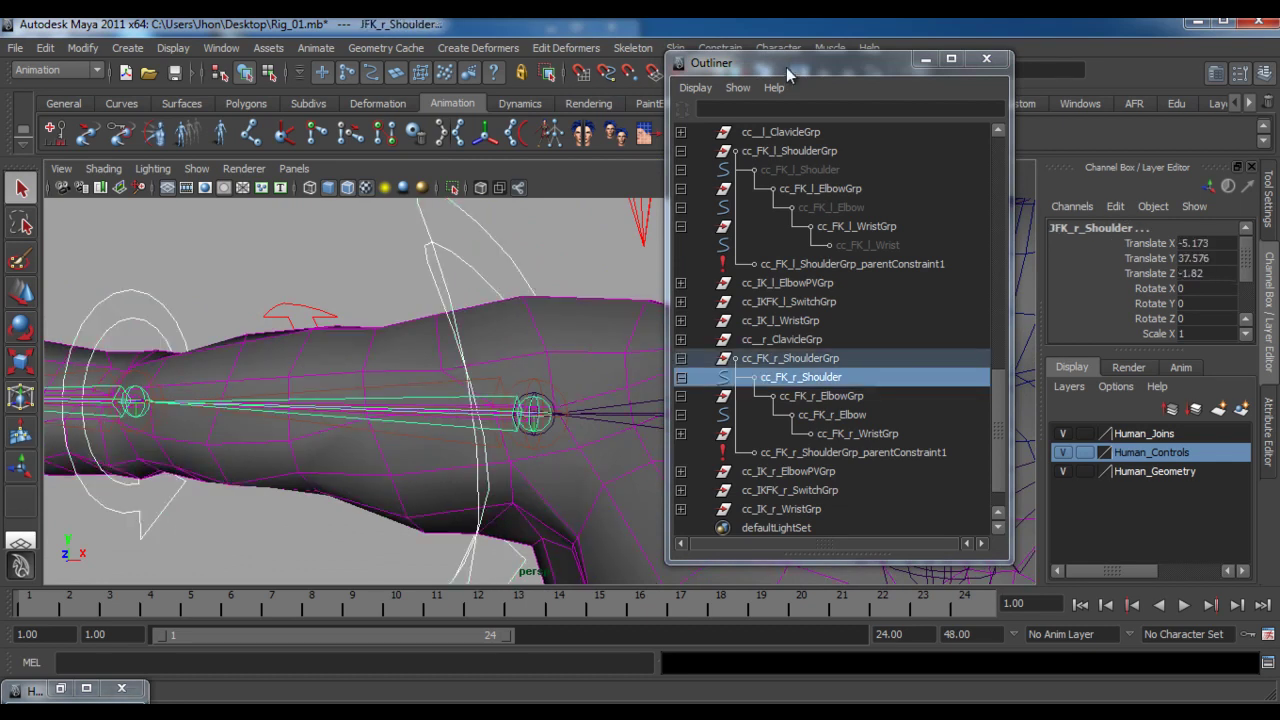
drag(811, 55, 811, 98)
click(720, 48)
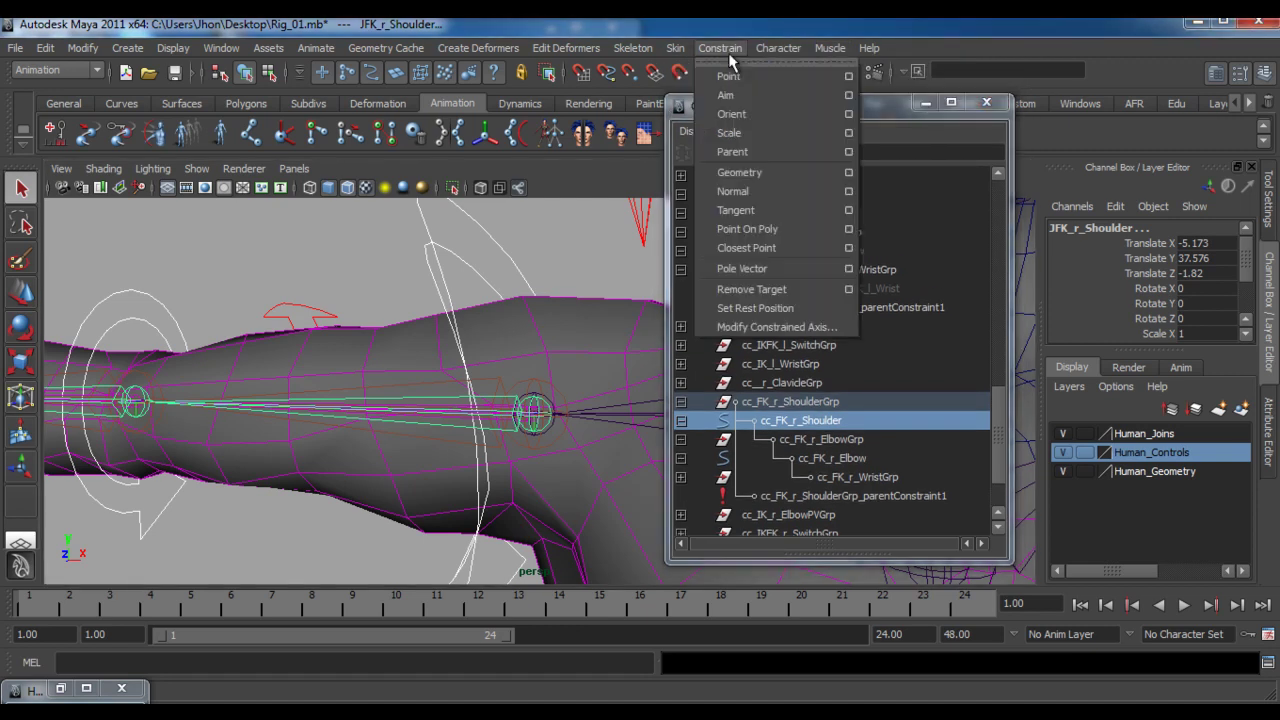
click(738, 114)
Orient-constrain the JFK_r_Elbow joint to the cc_FK_r_Elbow control
alt+middle_drag(341, 429, 540, 412)
drag(432, 303, 387, 393)
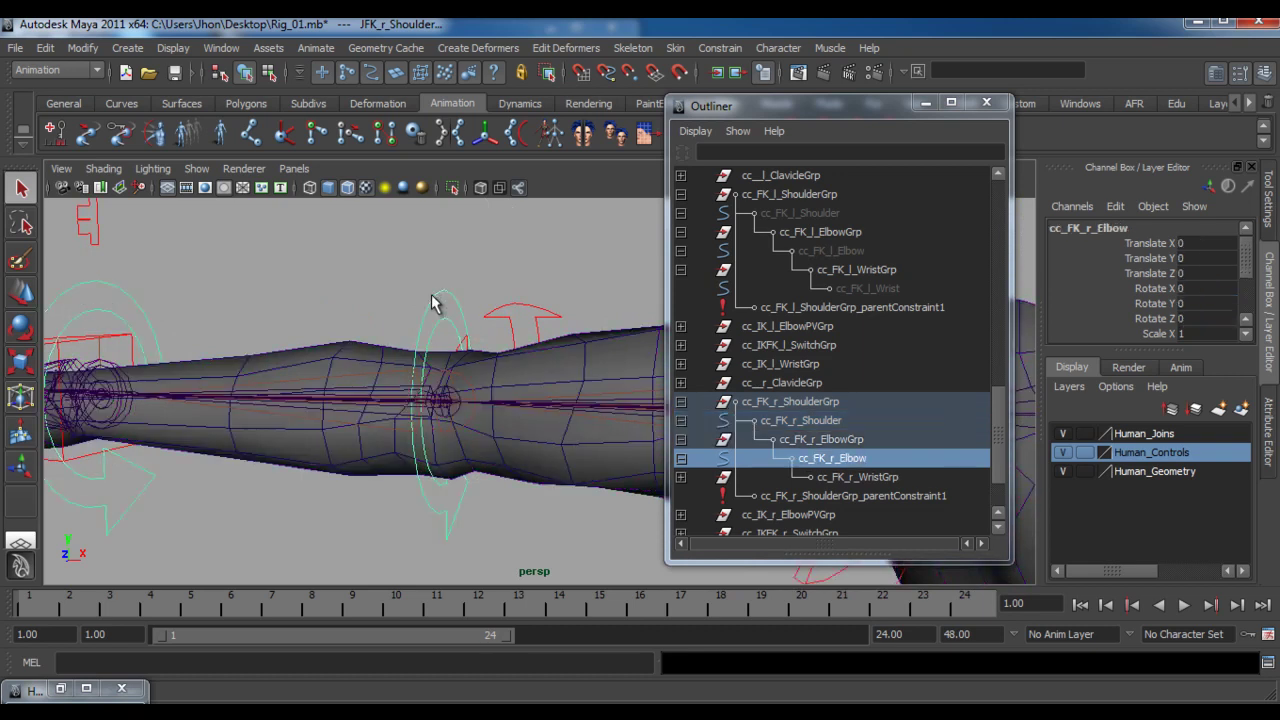
scroll(340, 380, up, 3)
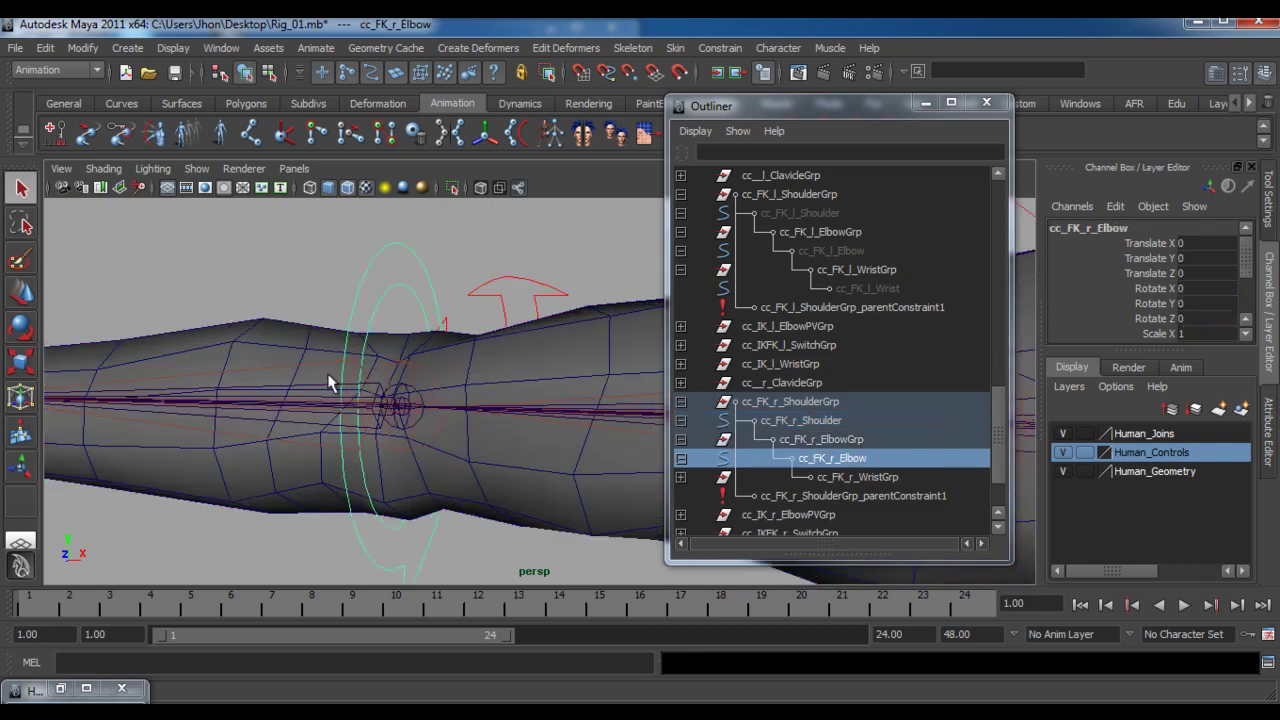
click(327, 393)
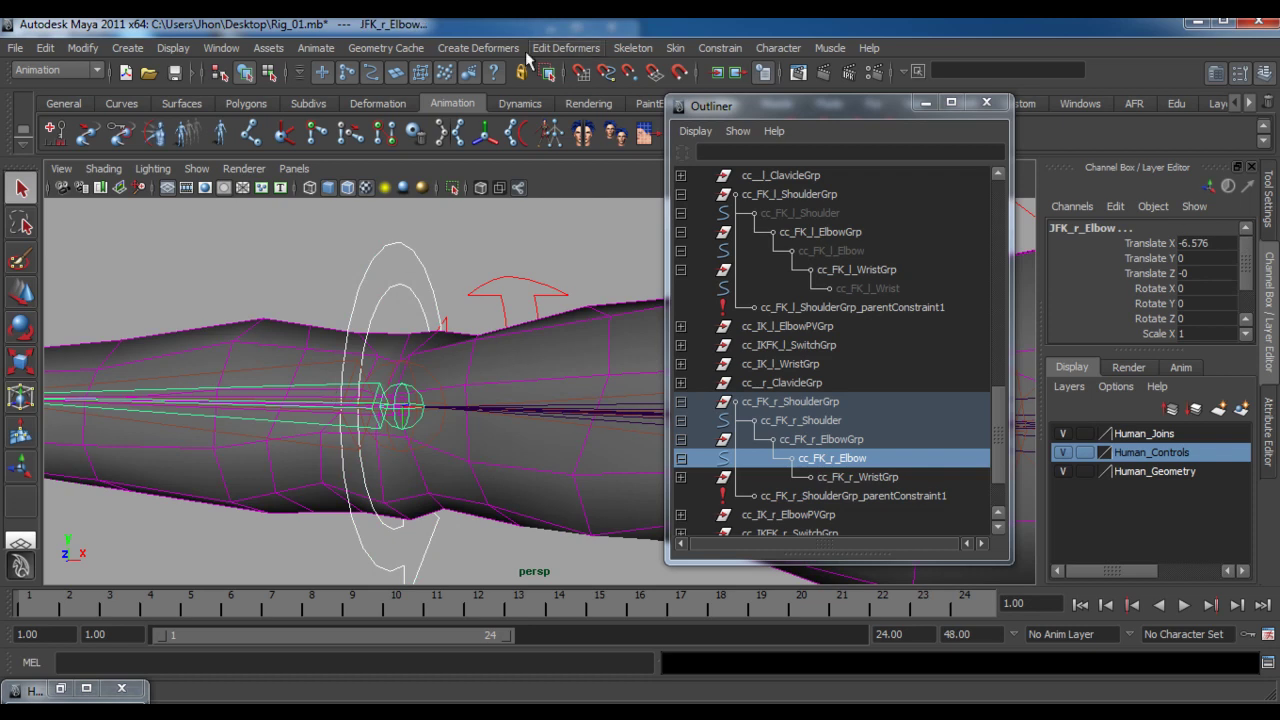
click(630, 50)
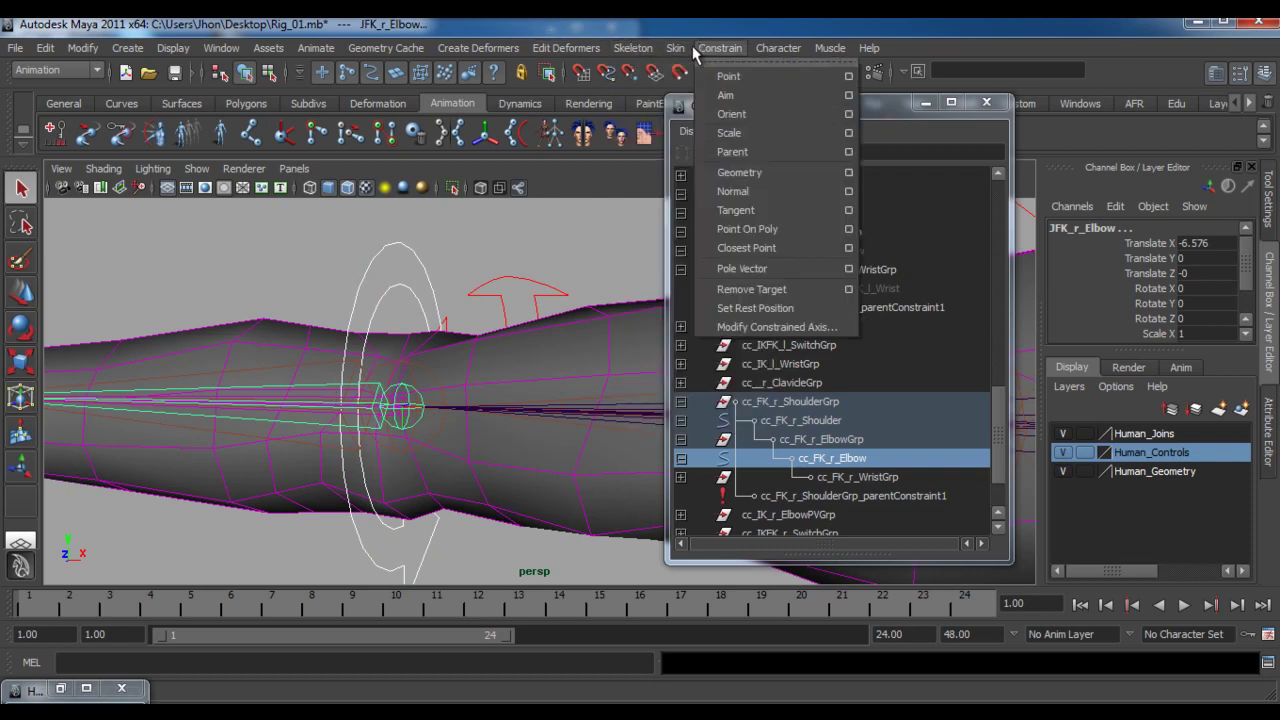
mouse_move(716, 52)
click(735, 114)
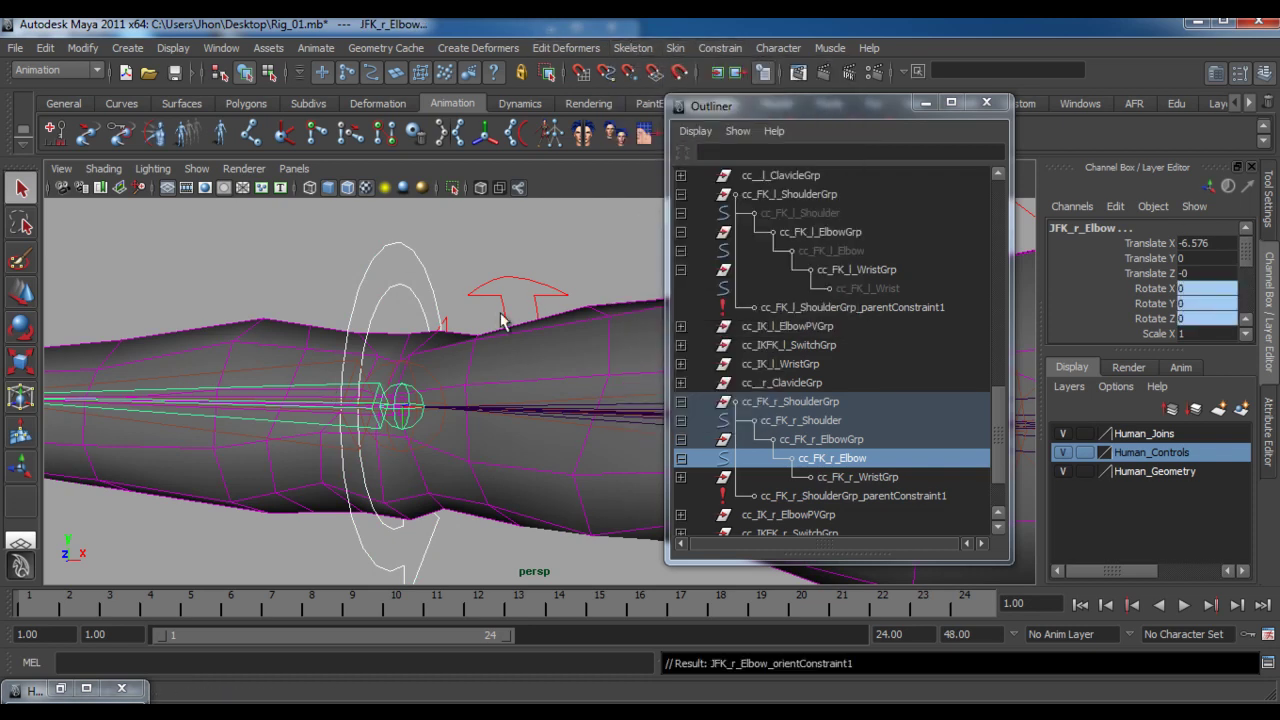
Orient-constrain the JFK_r_Wrist joint to the cc_FK_r_Wrist control on all axes, with maintain offset on and weight 1
alt+drag(300, 366, 505, 402)
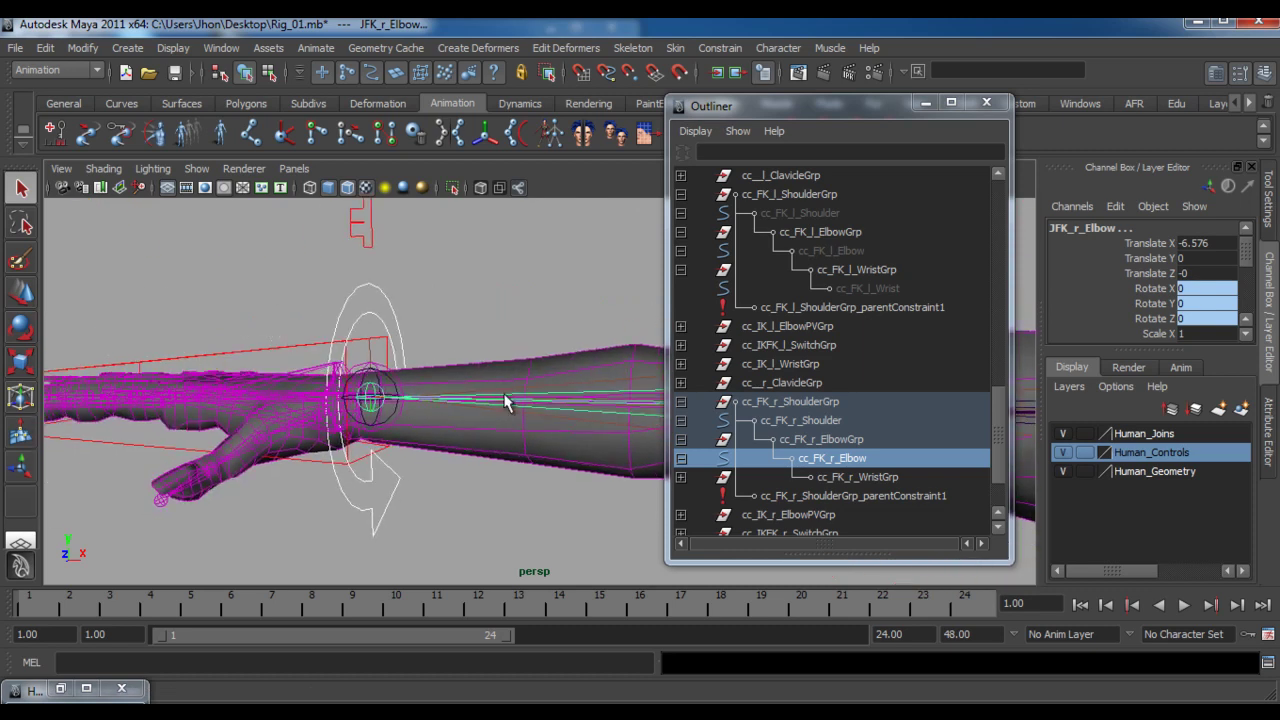
click(379, 287)
scroll(354, 334, up, 2)
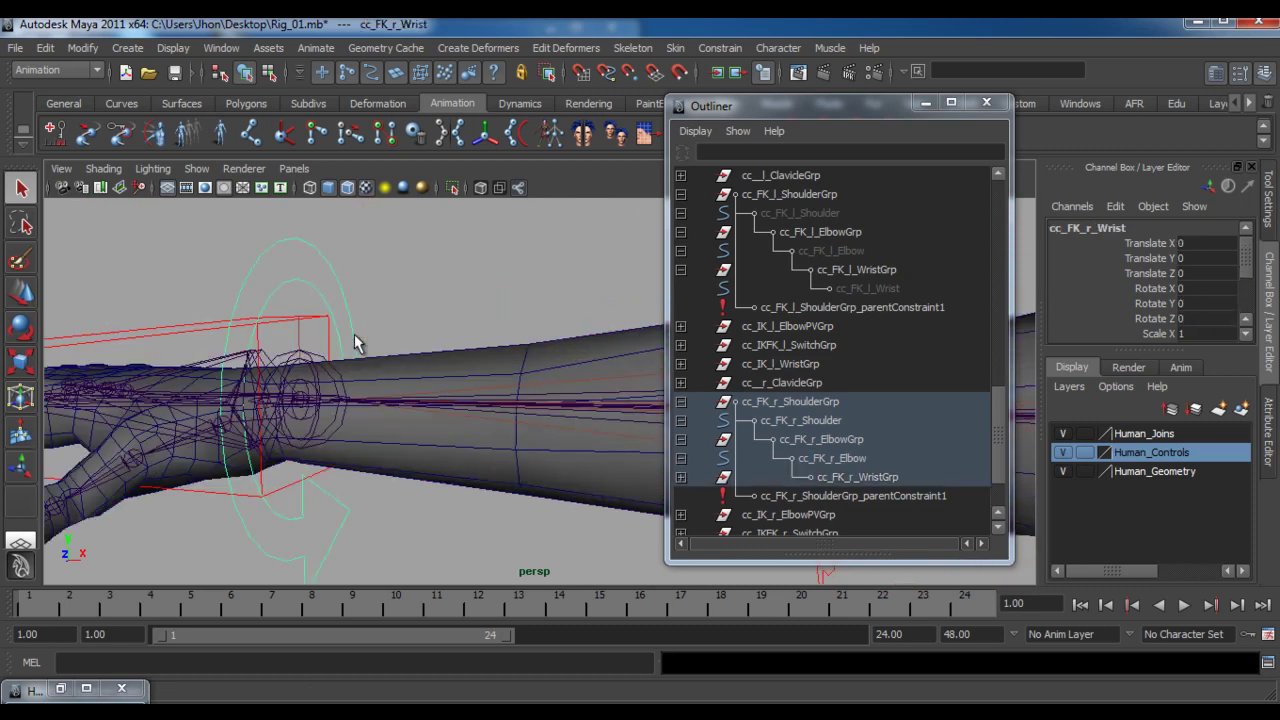
scroll(353, 333, up, 2)
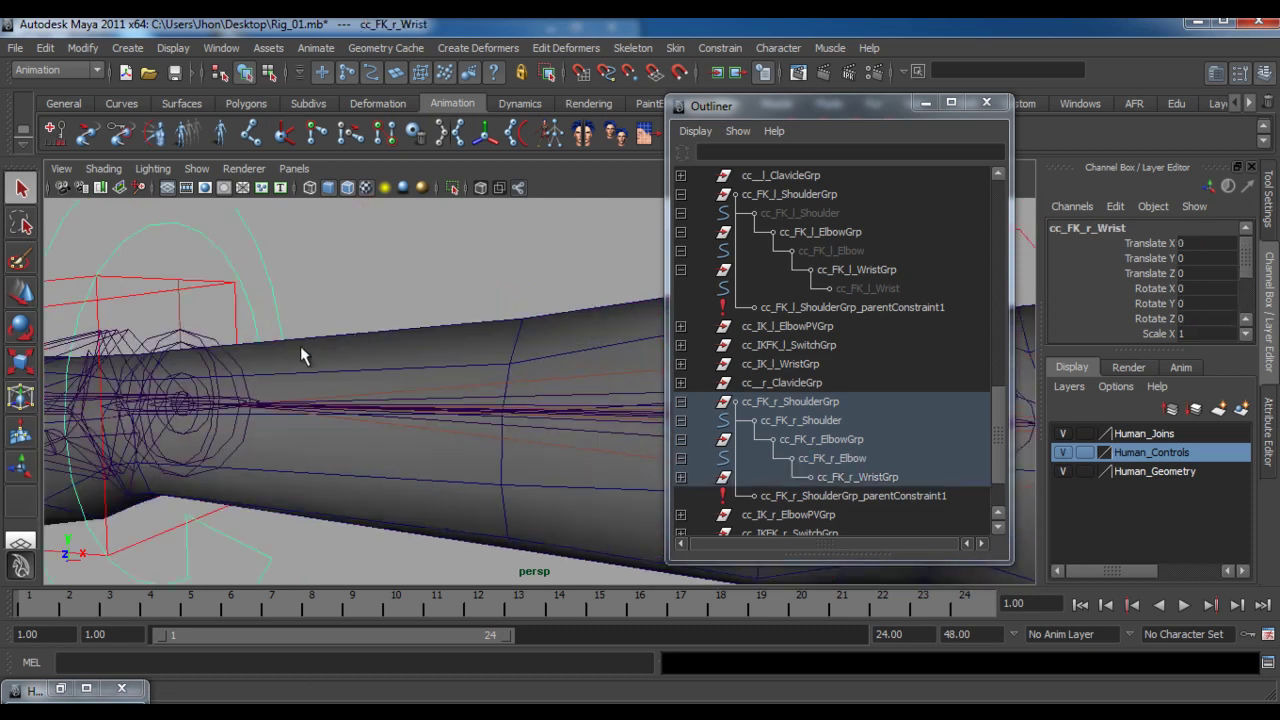
click(186, 379)
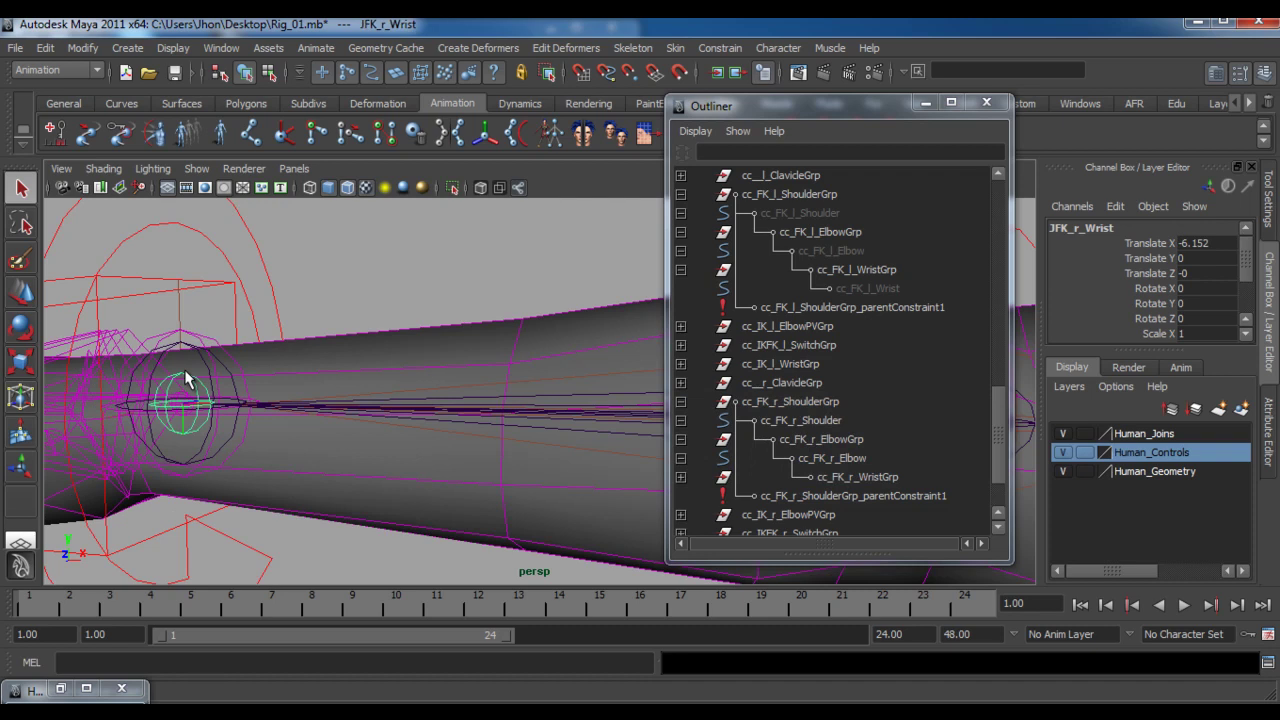
shift+click(215, 248)
click(716, 50)
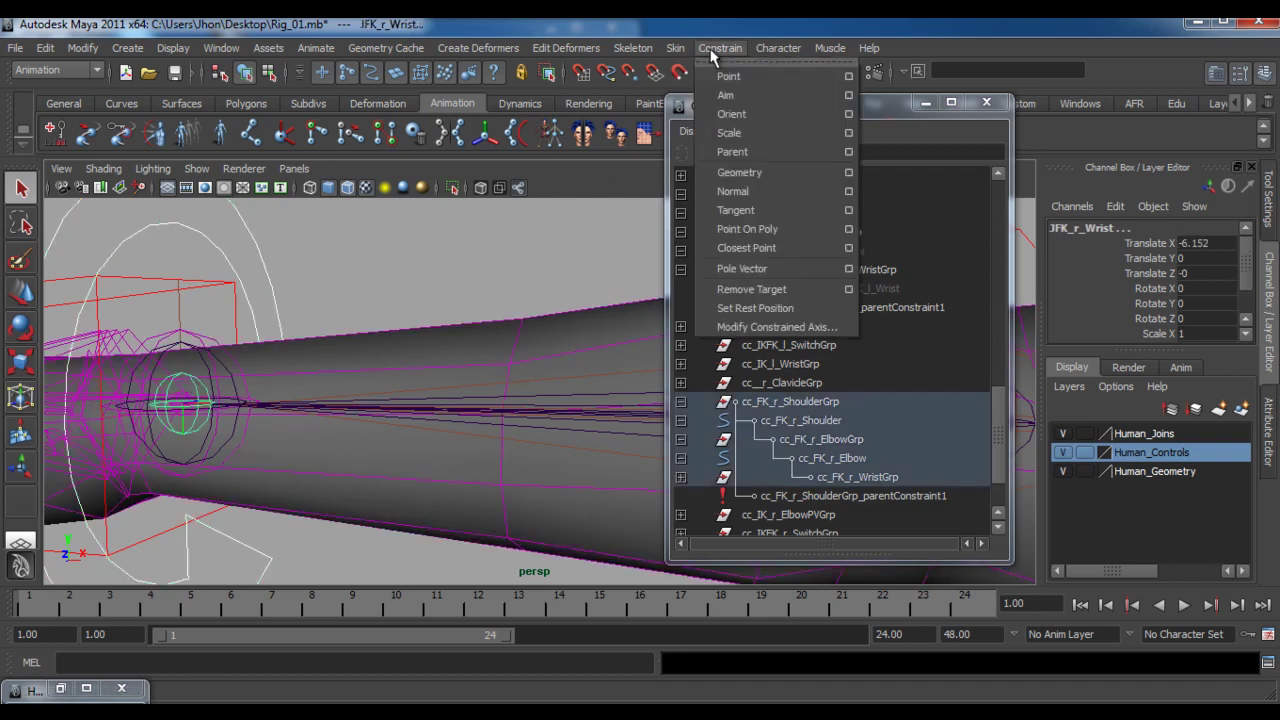
click(848, 113)
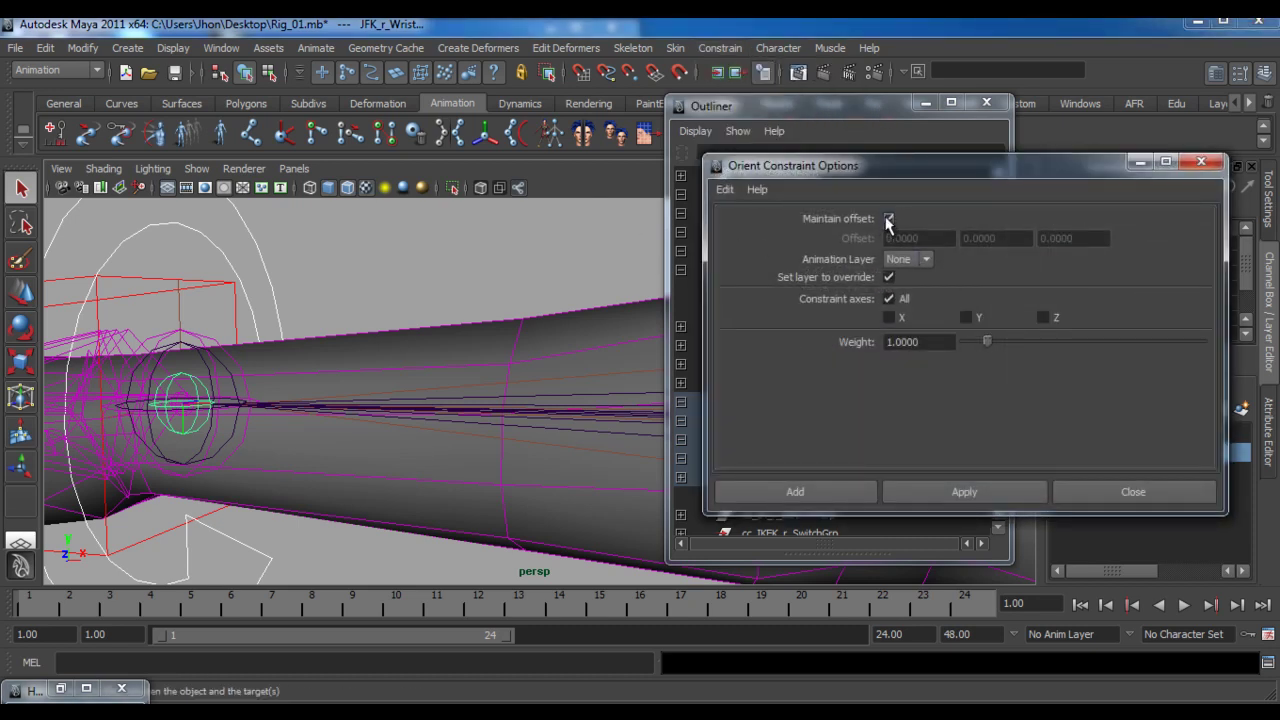
click(798, 491)
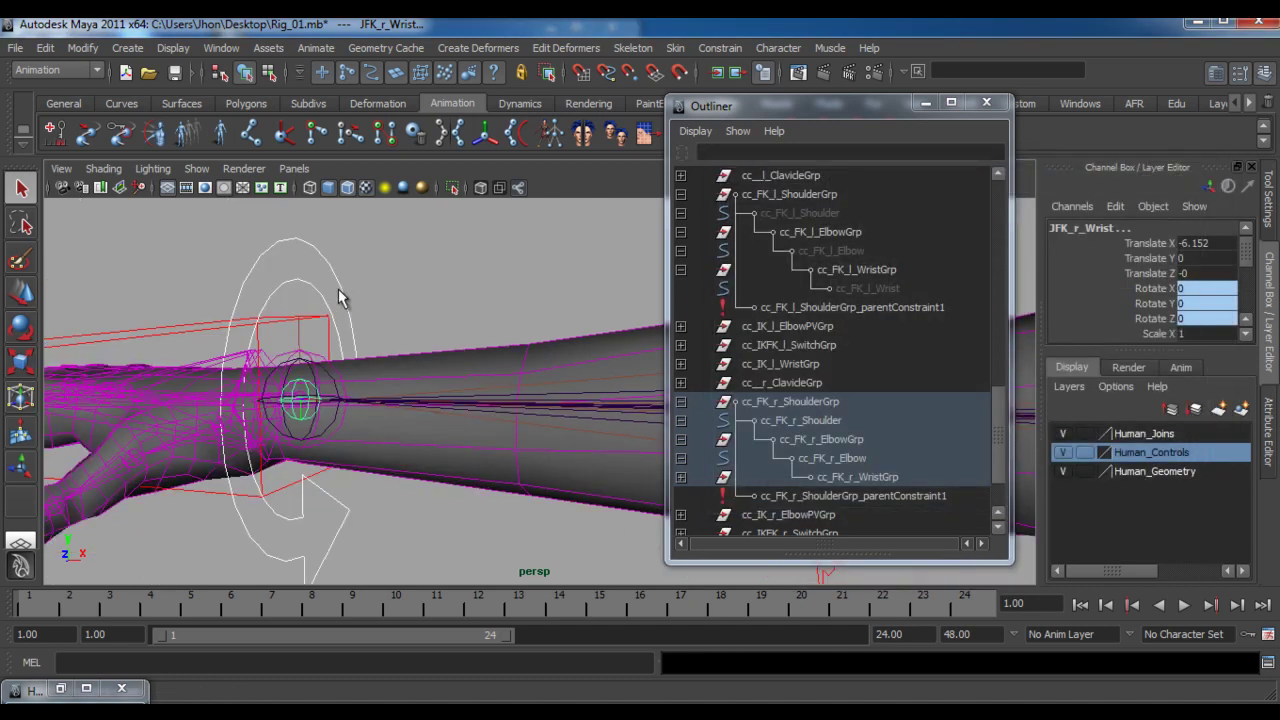
Select the bn_L_Wrist1 joint at the right wrist and examine which constraint and target drive it
click(386, 320)
scroll(366, 368, down, 5)
alt+drag(357, 378, 381, 363)
scroll(390, 362, up, 3)
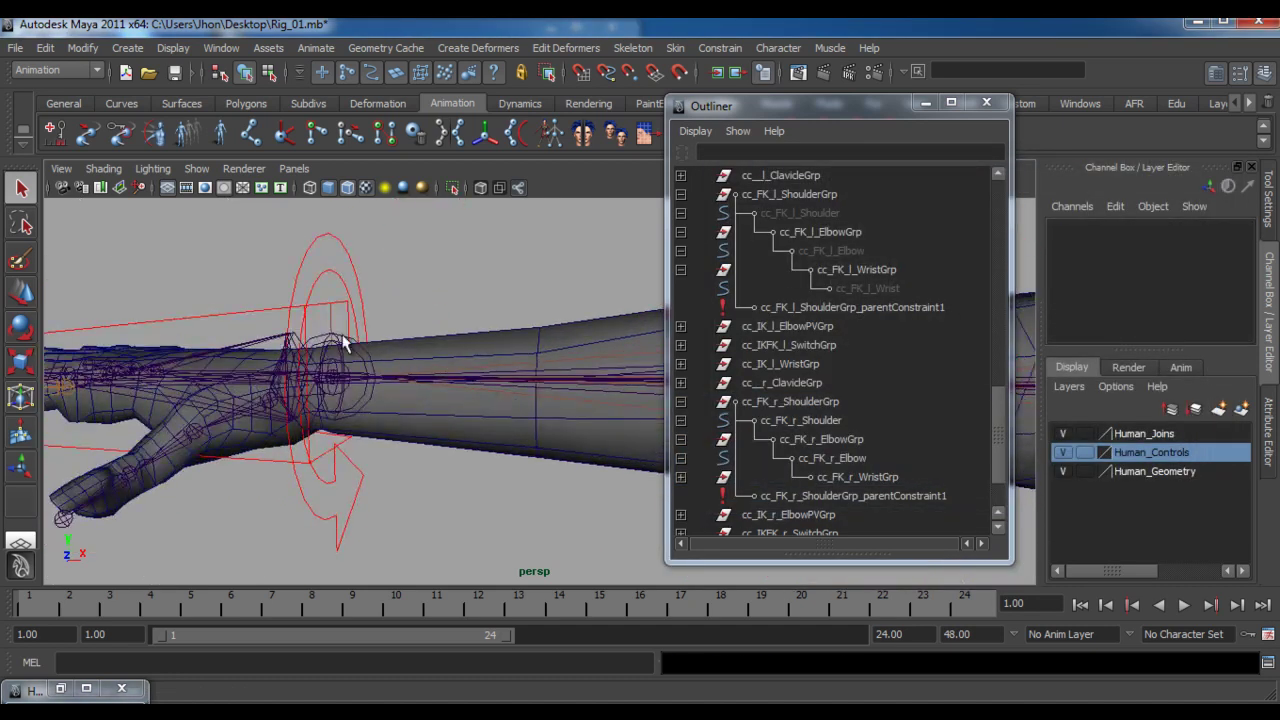
click(343, 343)
drag(1244, 258, 1245, 310)
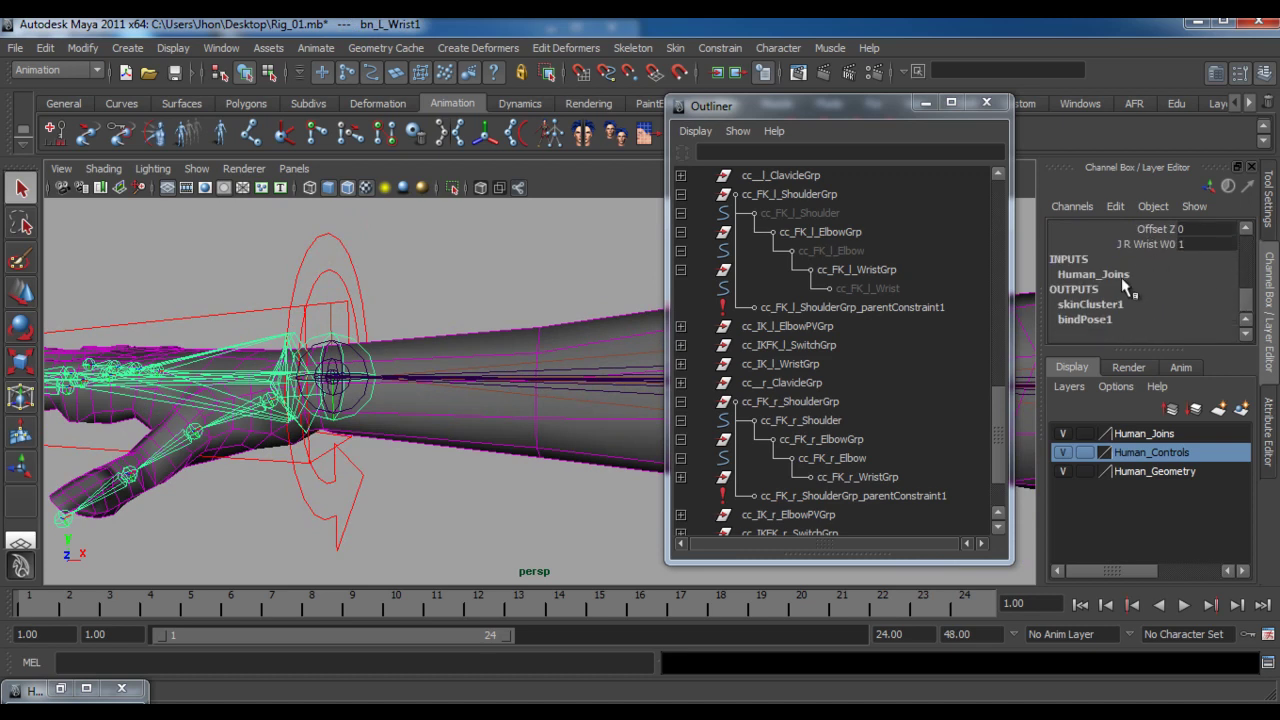
scroll(1150, 297, up, 3)
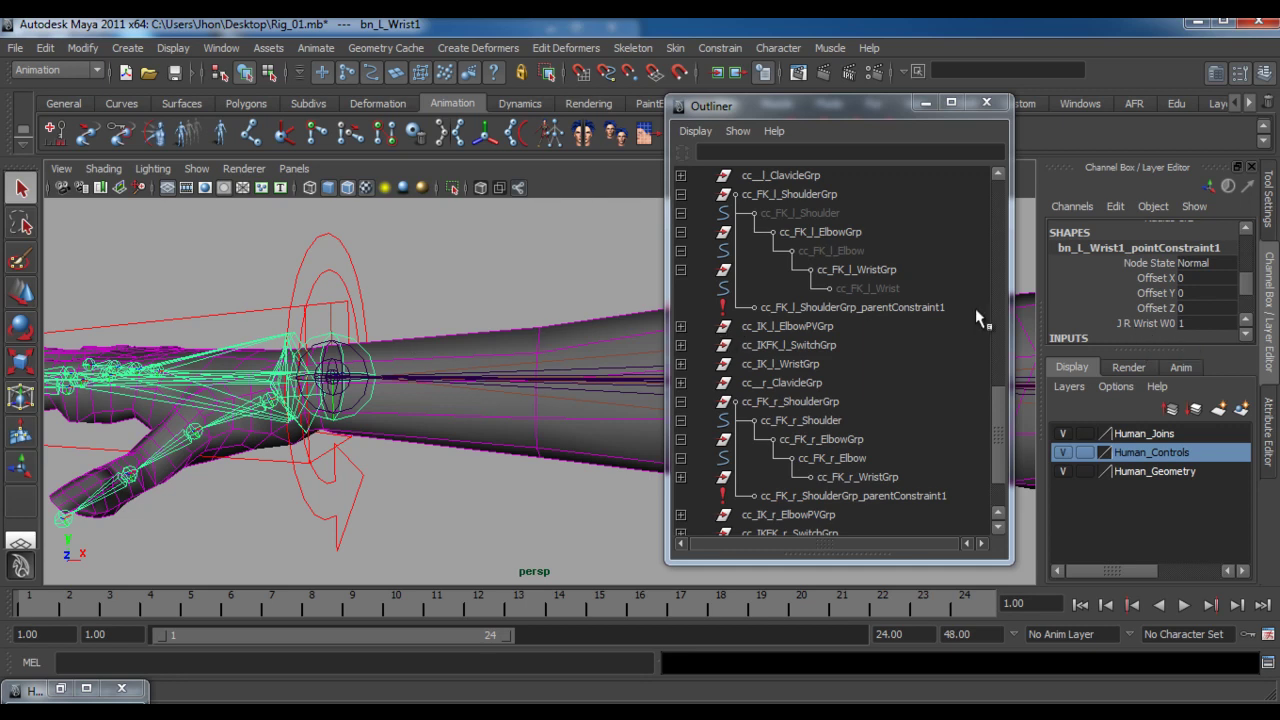
Delete the point constraint beneath bn_L_Wrist1 and reselect the joint
drag(993, 437, 992, 266)
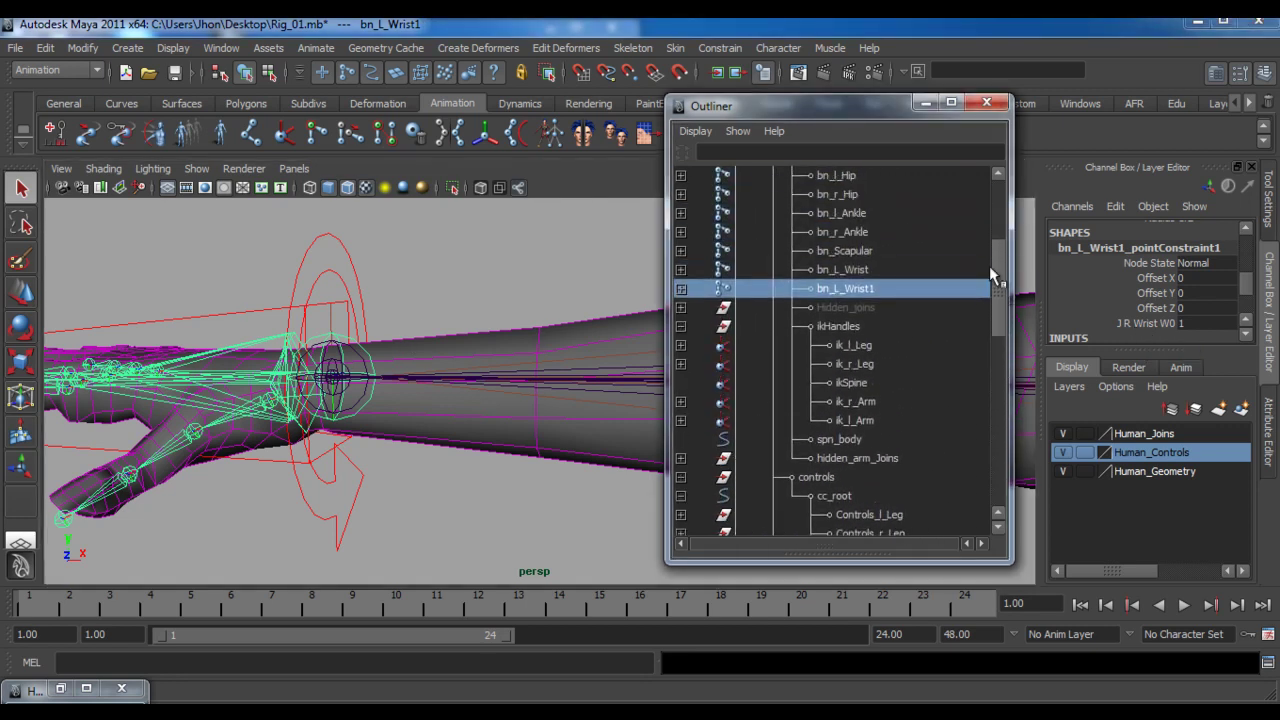
click(681, 288)
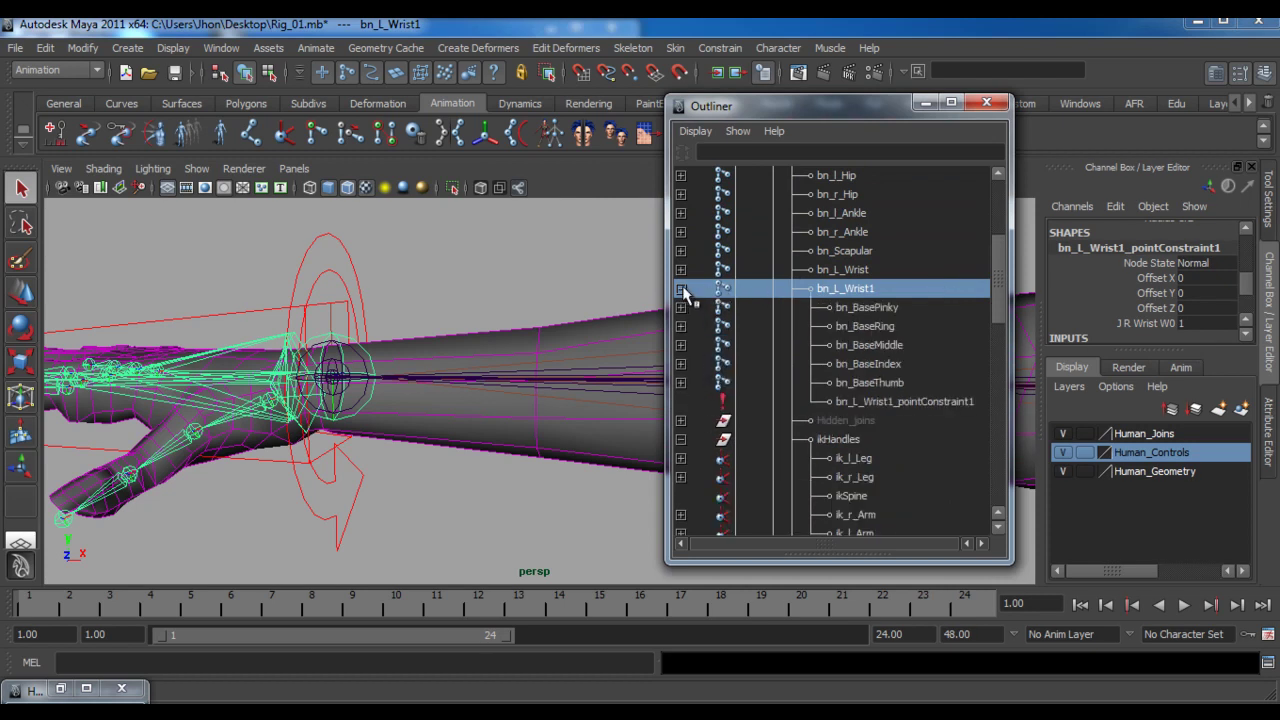
click(888, 404)
key(Delete)
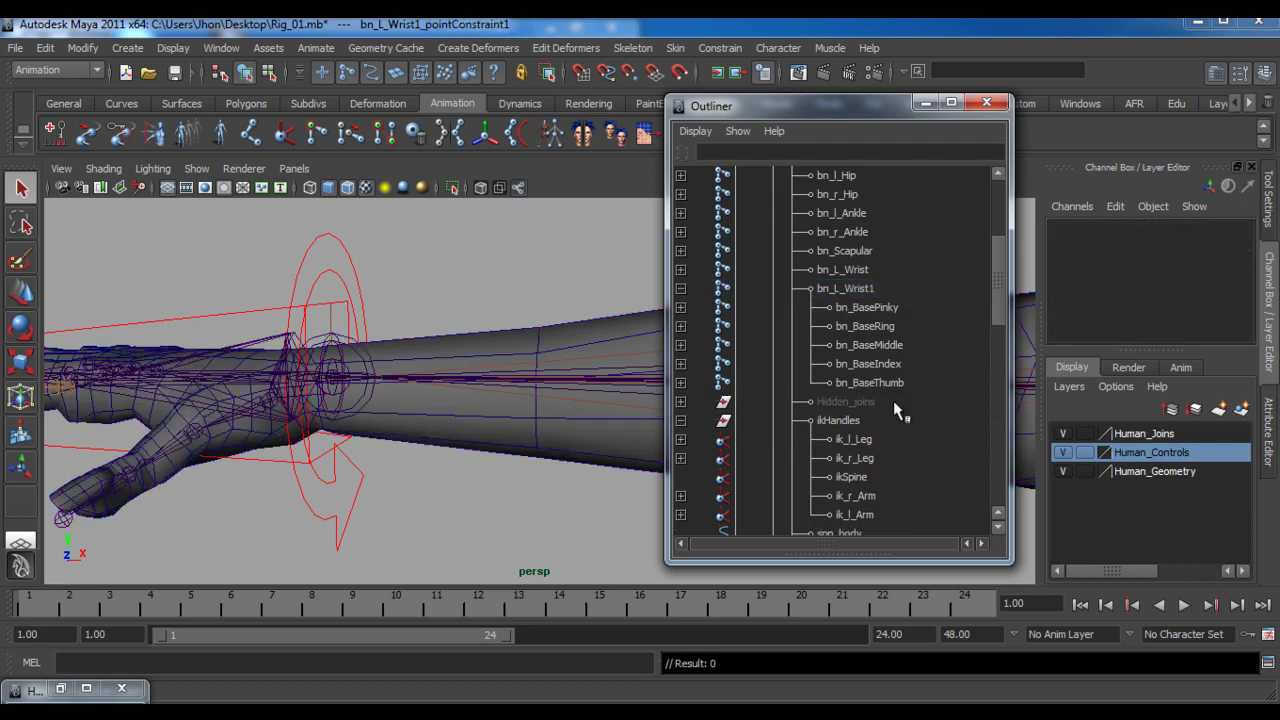
click(847, 288)
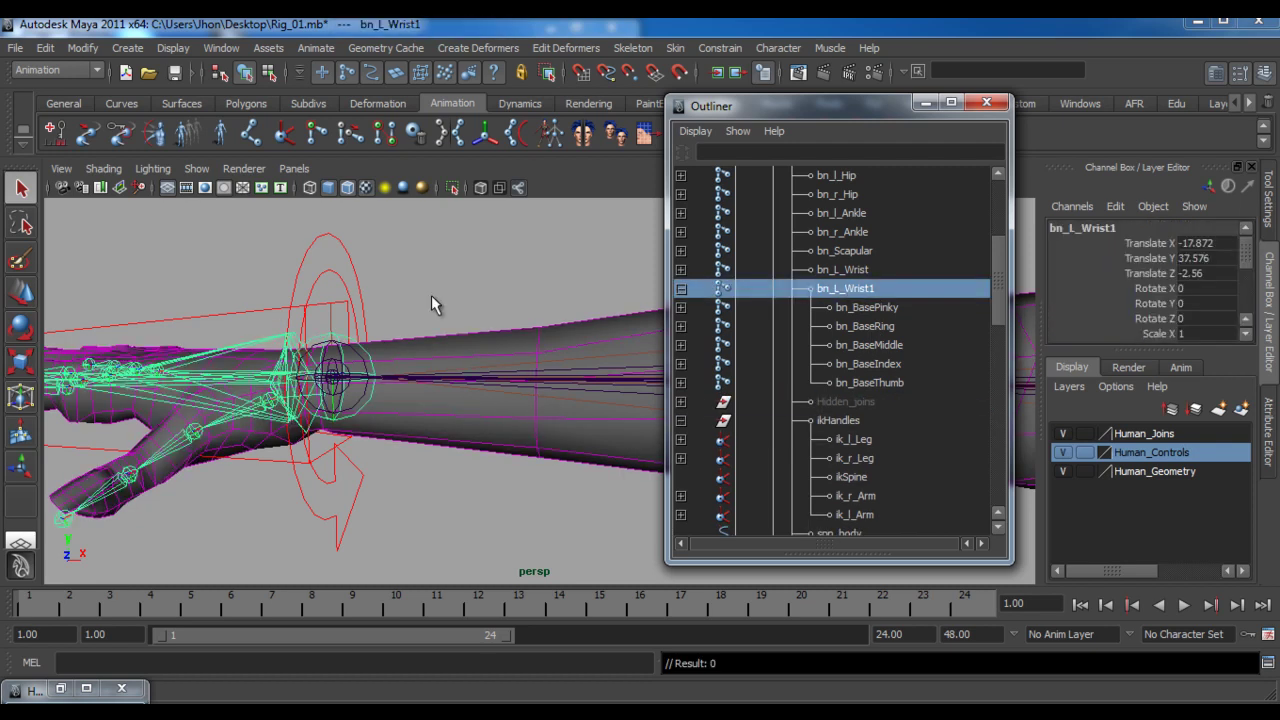
Point-constrain the bn_L_Wrist1 joint to the JFK_r_Wrist joint
click(349, 254)
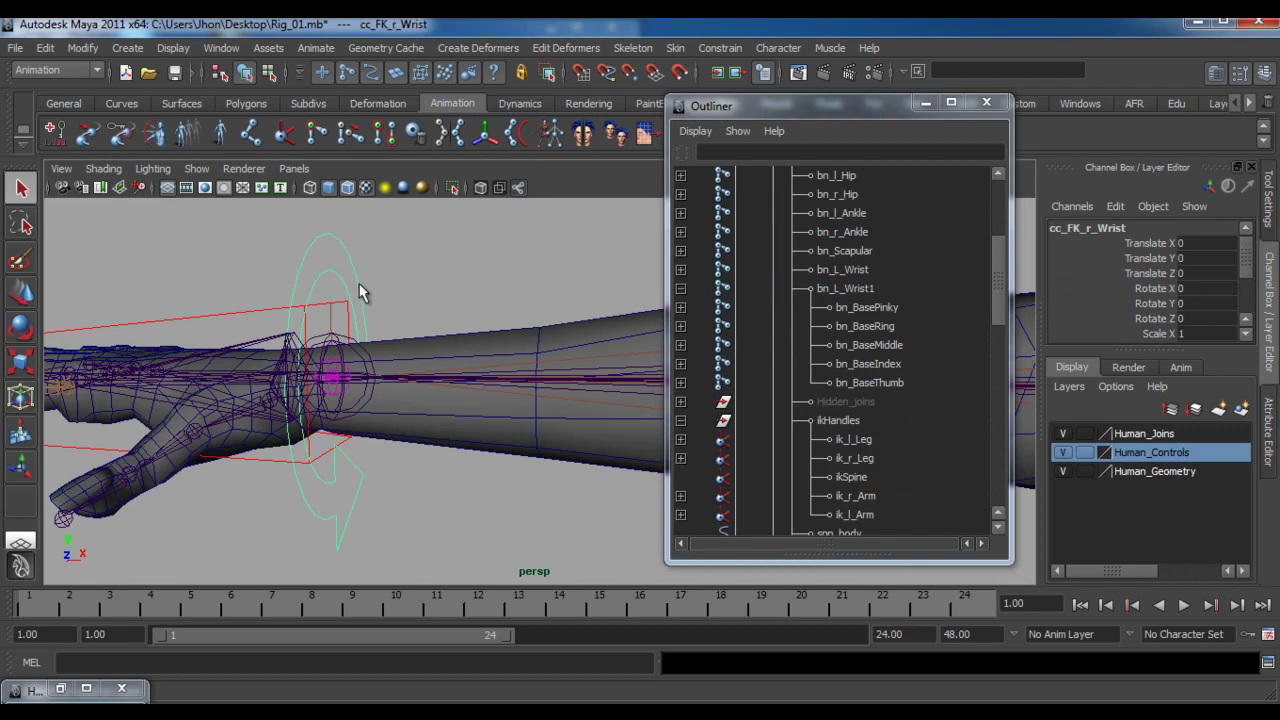
click(330, 368)
click(344, 368)
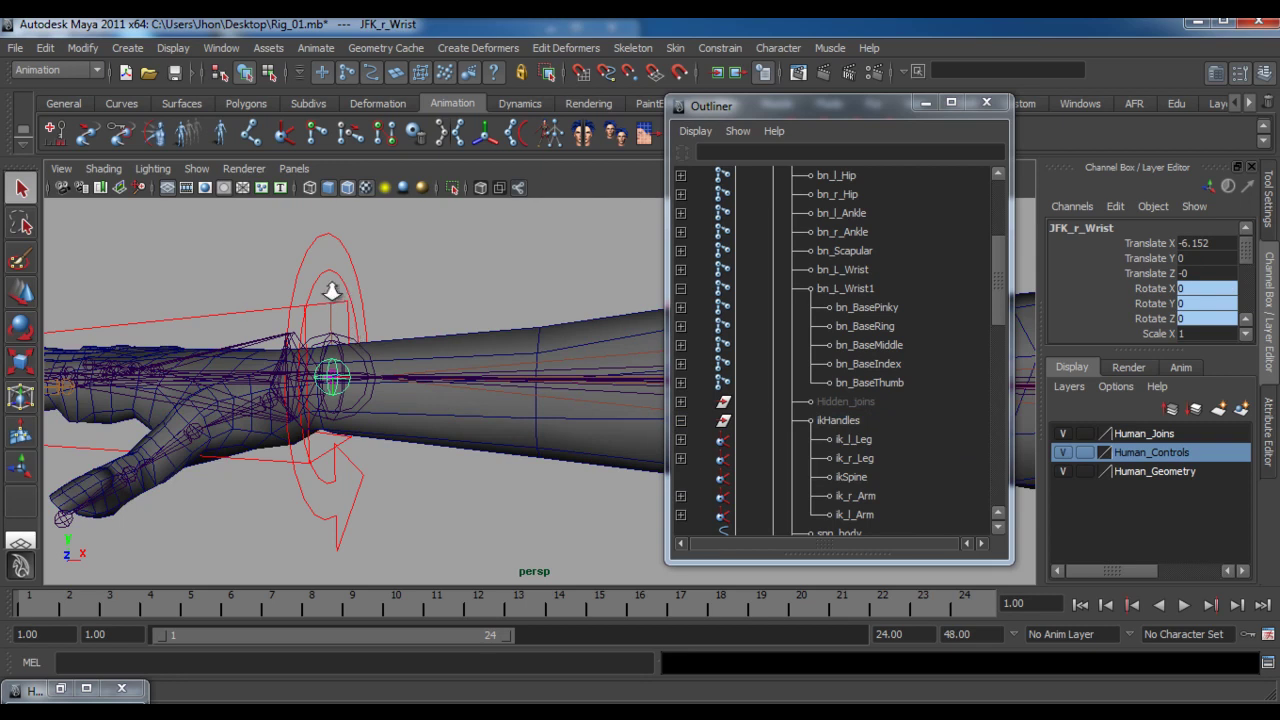
scroll(332, 293, up, 5)
alt+middle_drag(322, 303, 435, 287)
scroll(500, 354, down, 2)
alt+middle_drag(451, 334, 392, 309)
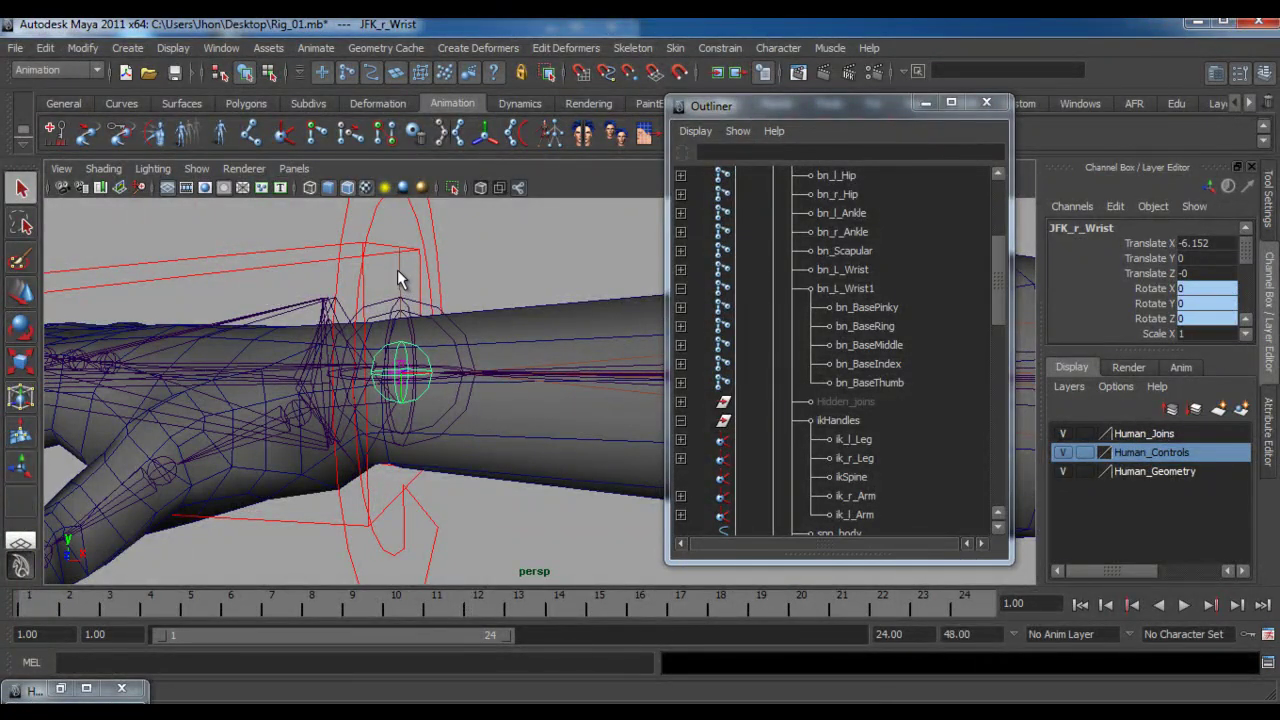
click(417, 308)
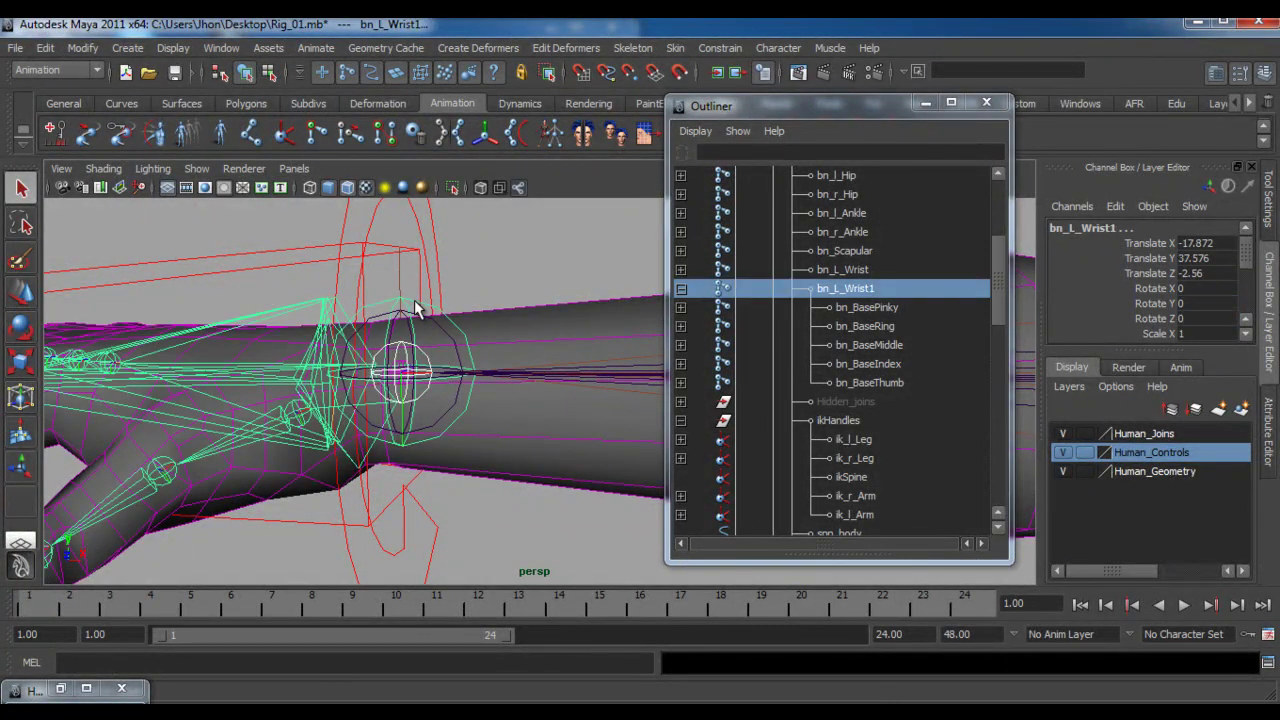
click(720, 48)
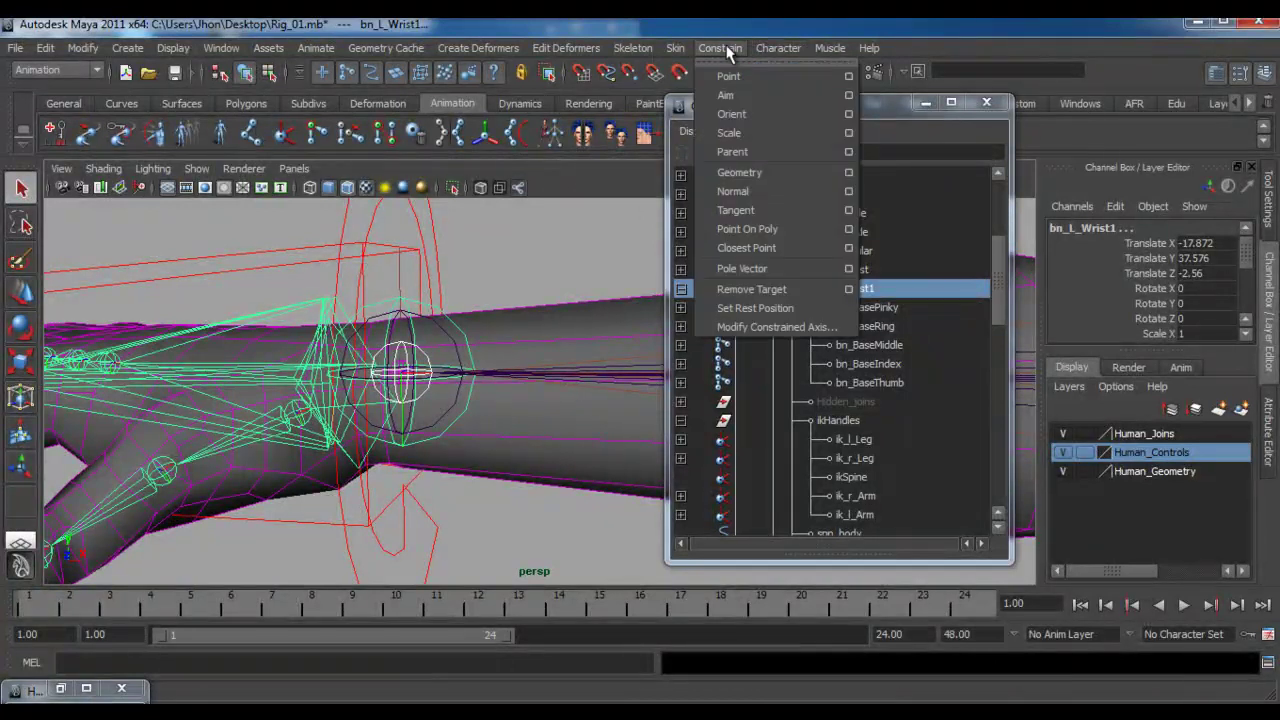
click(728, 77)
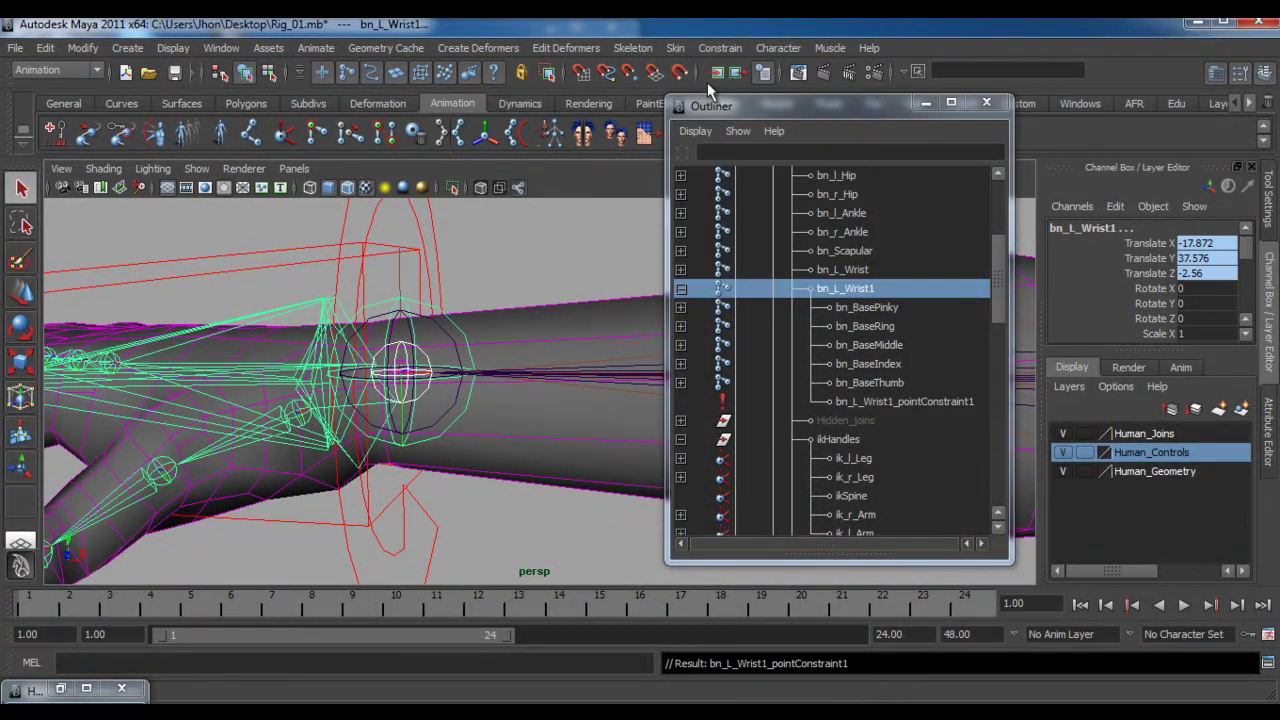
Add the ik_r_Arm handle as a second point-constraint target for bn_L_Wrist1 and check the constraint's weight attributes
click(400, 268)
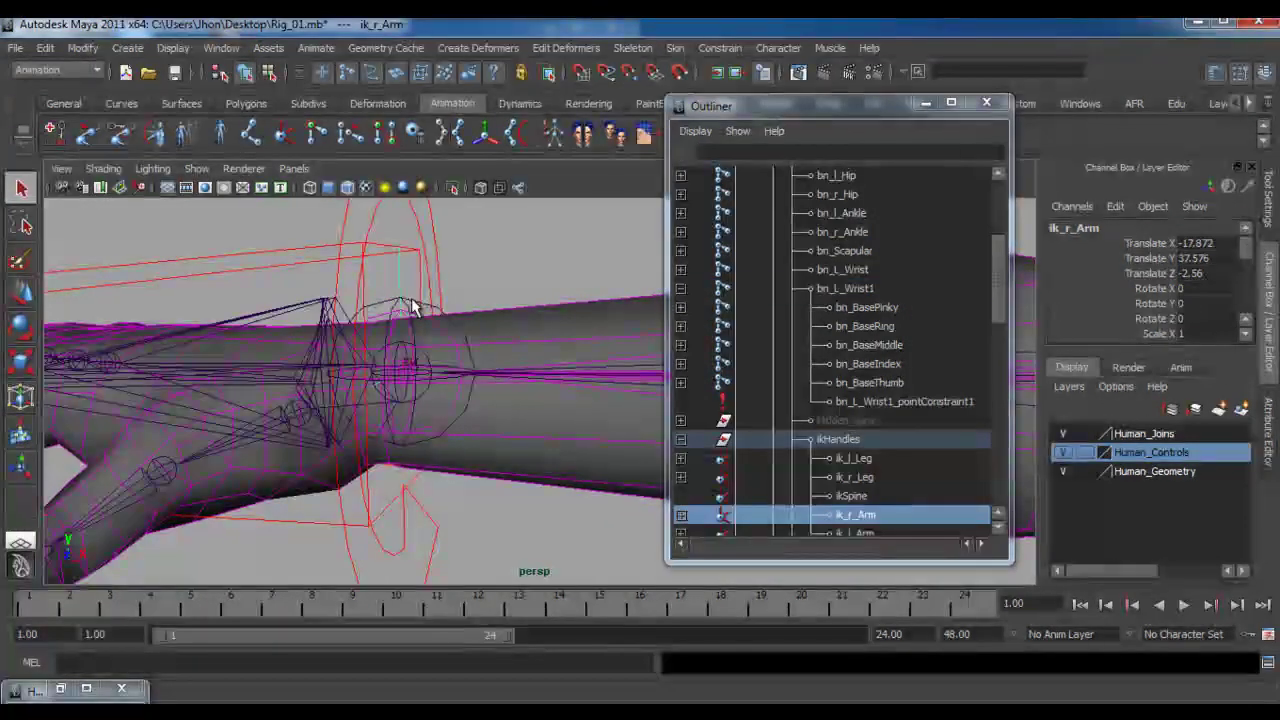
shift+click(414, 301)
click(704, 47)
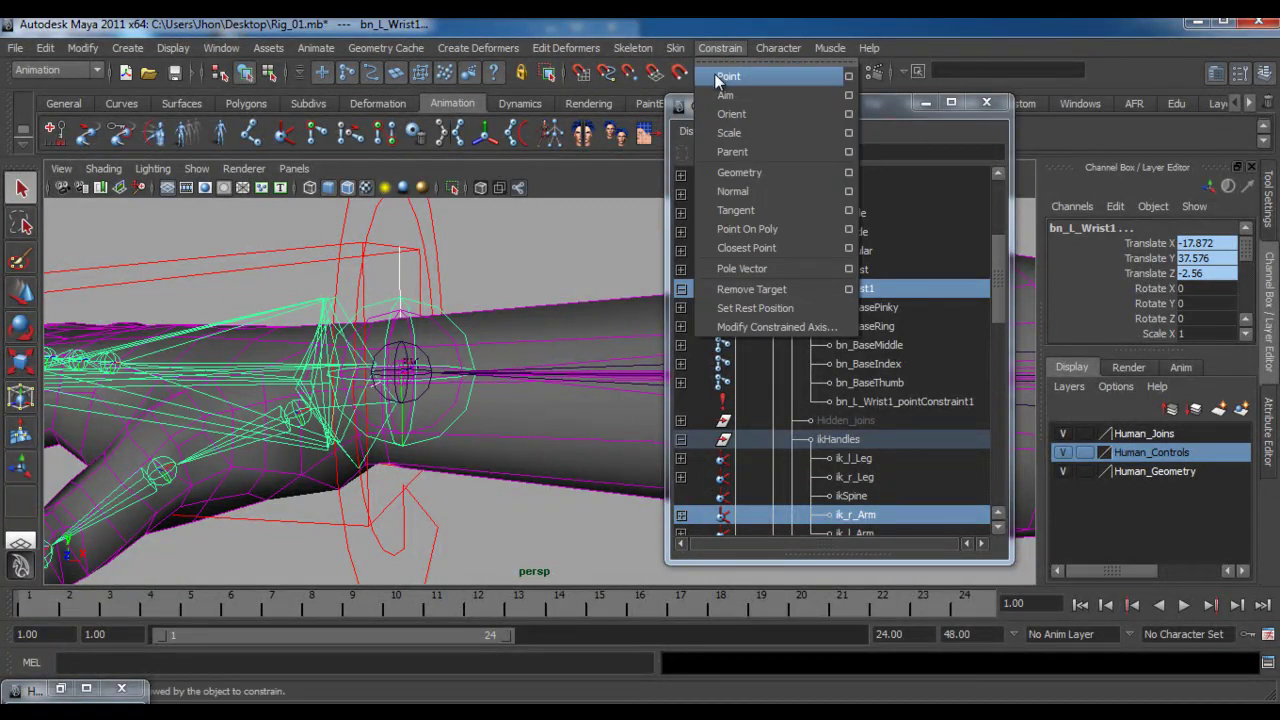
click(714, 76)
click(418, 312)
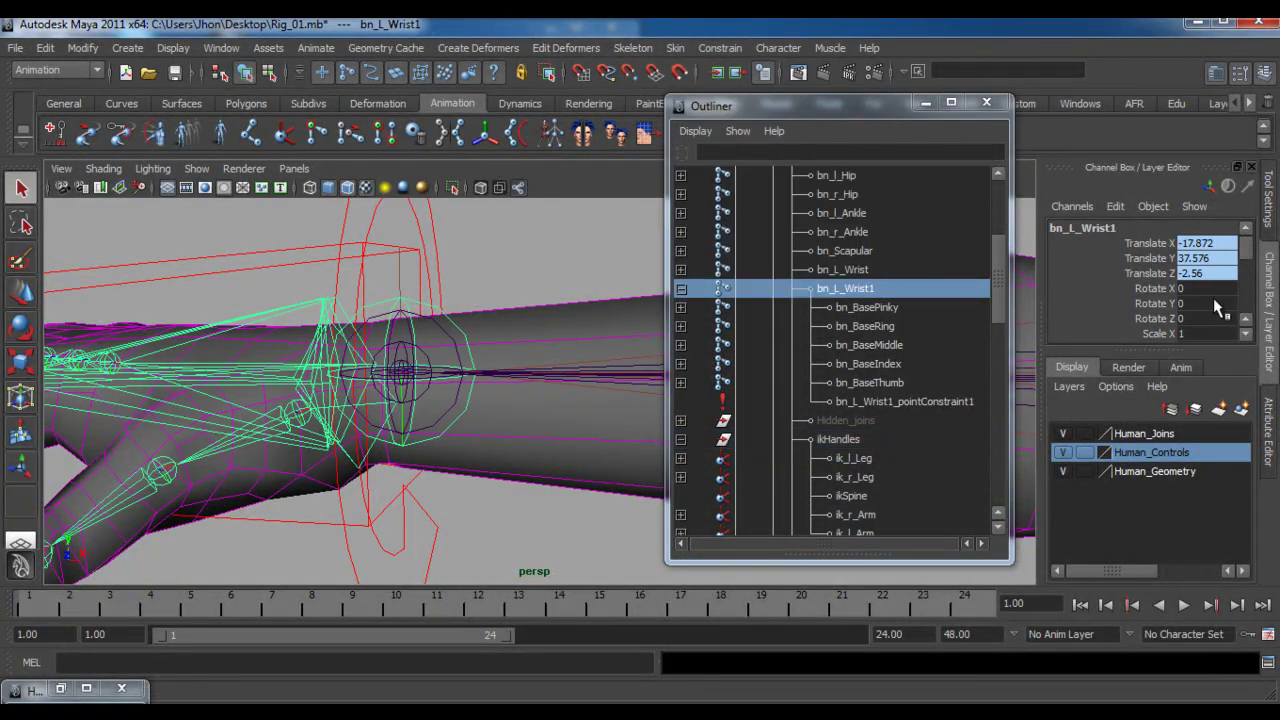
drag(1245, 262, 1247, 292)
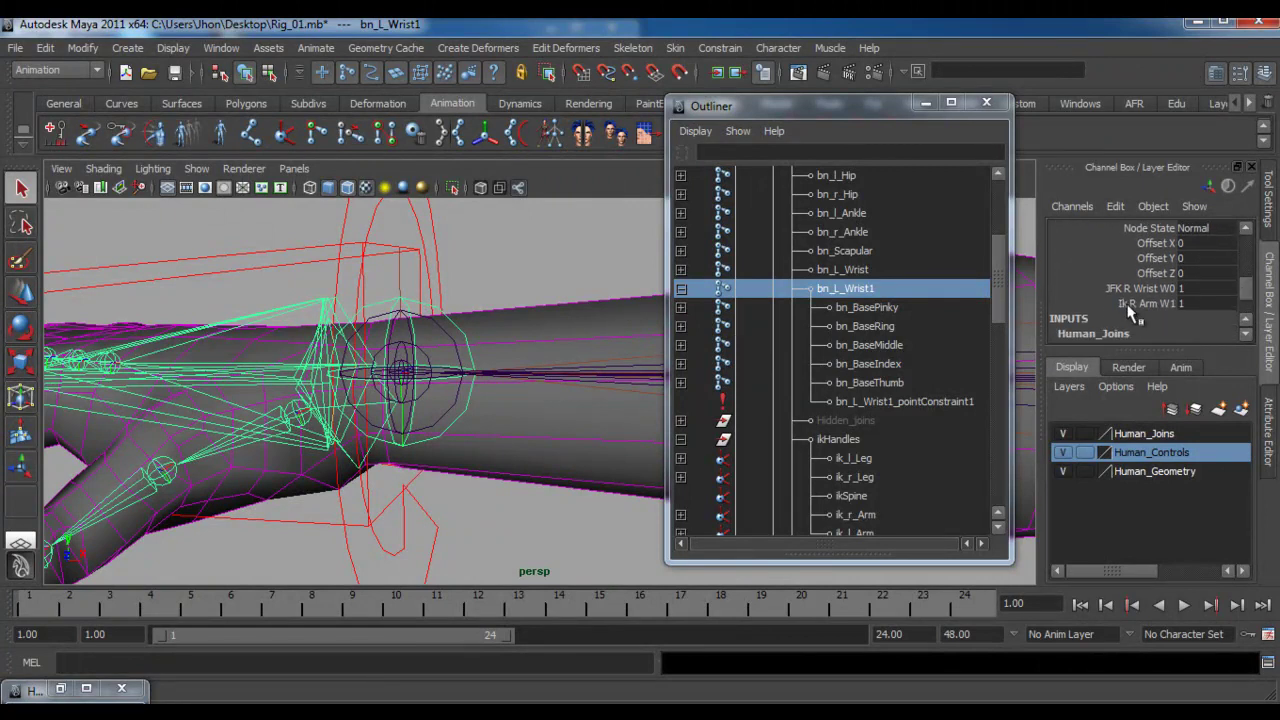
Test the right arm's response by moving the ik_r_Arm handle, and undo the move
scroll(488, 320, down, 5)
alt+drag(457, 364, 371, 320)
click(378, 355)
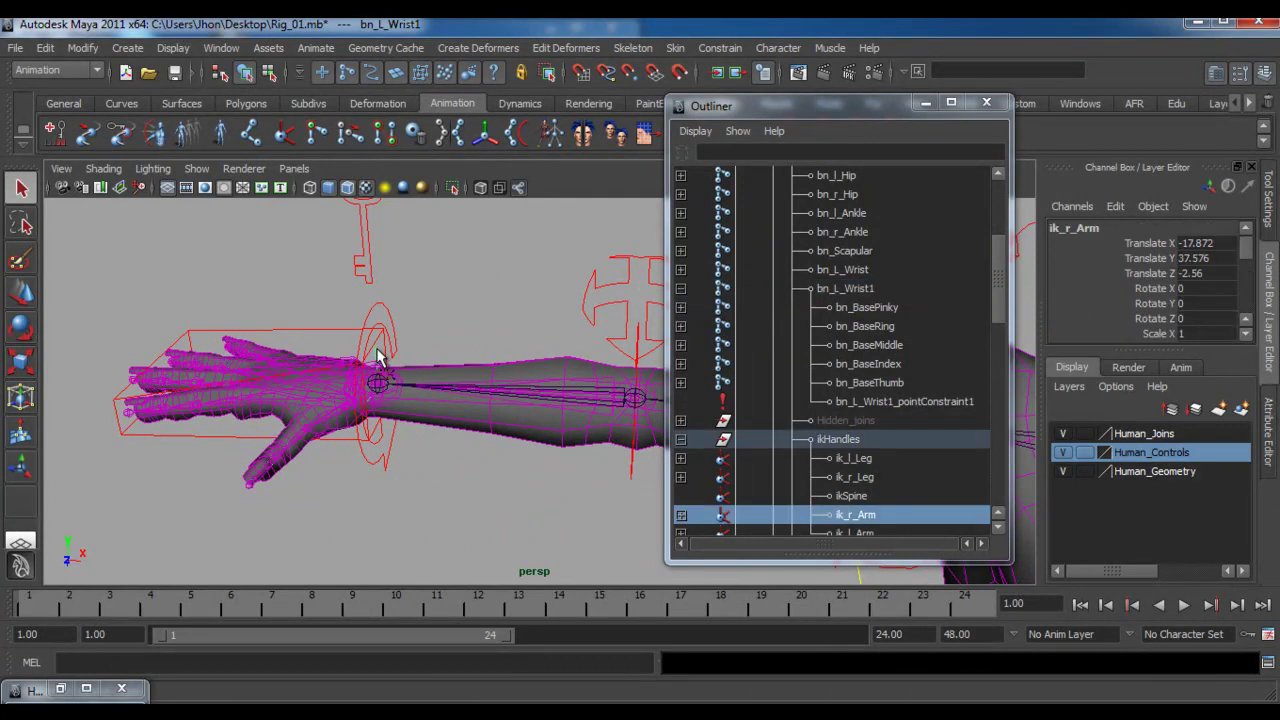
key(w)
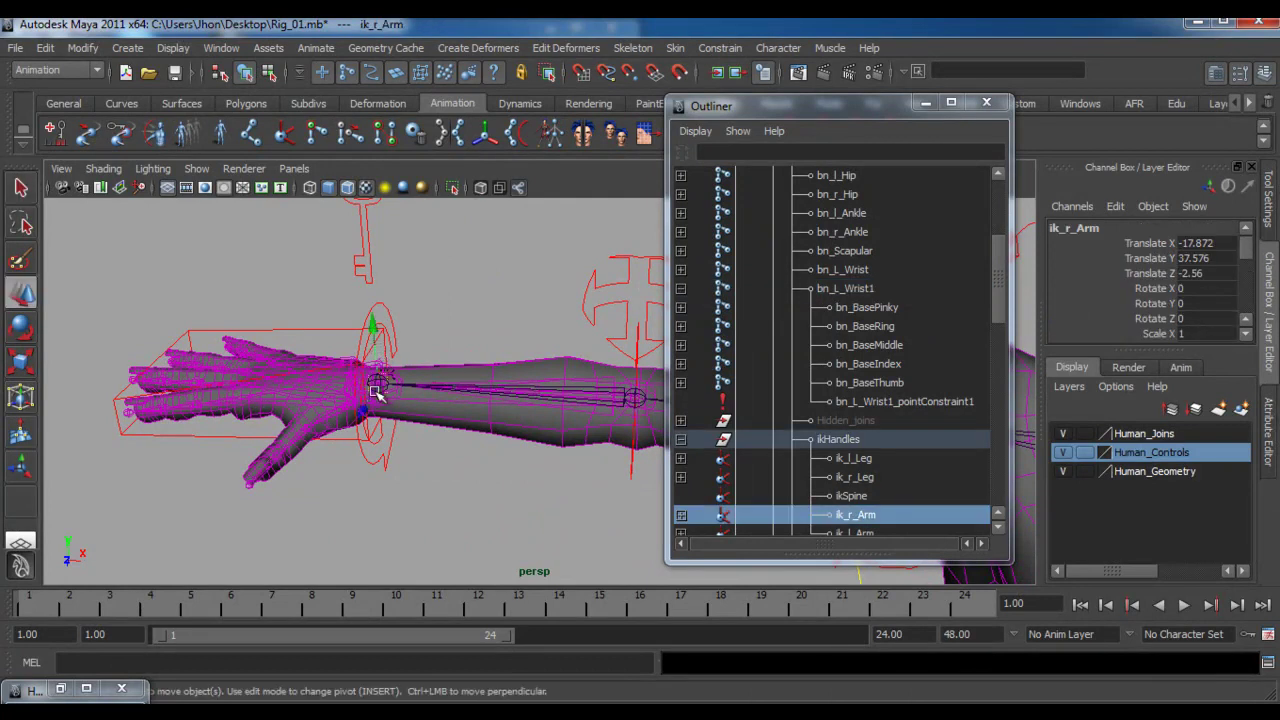
drag(376, 384, 488, 415)
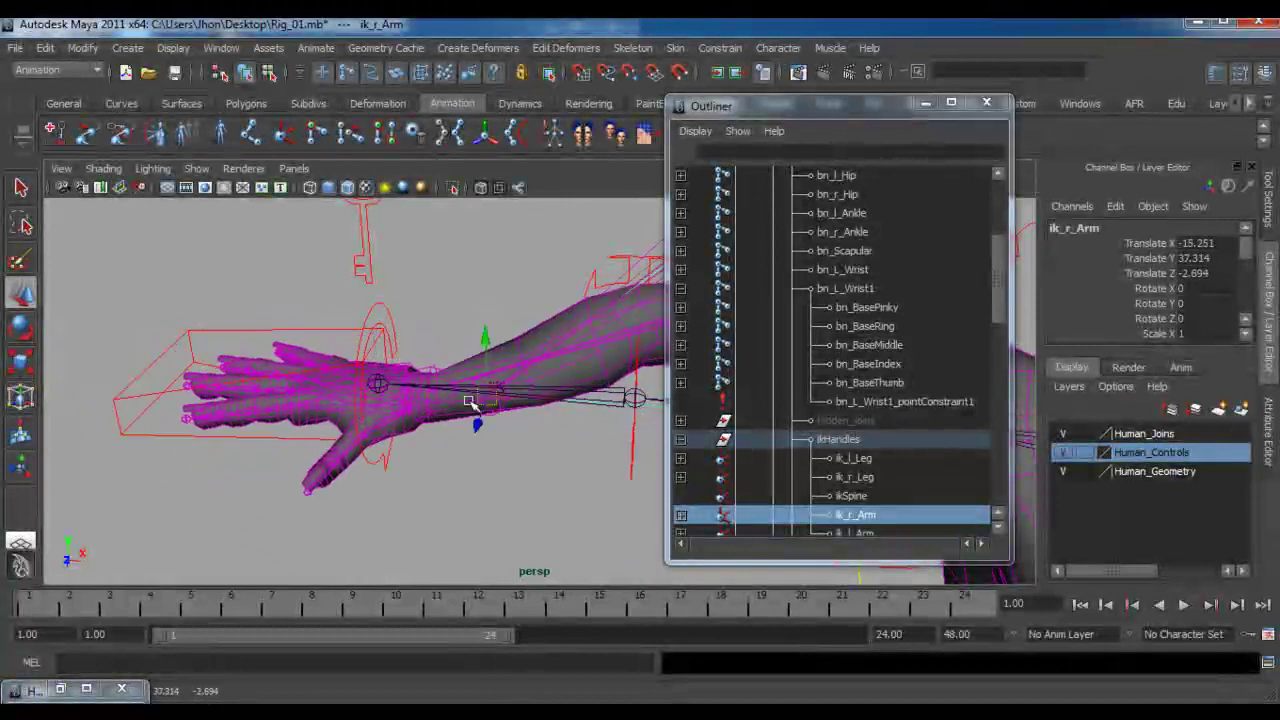
key(ctrl+z)
Try moving the cc_IK_r_Wrist control to test whether it drives the arm, and undo the move
click(296, 332)
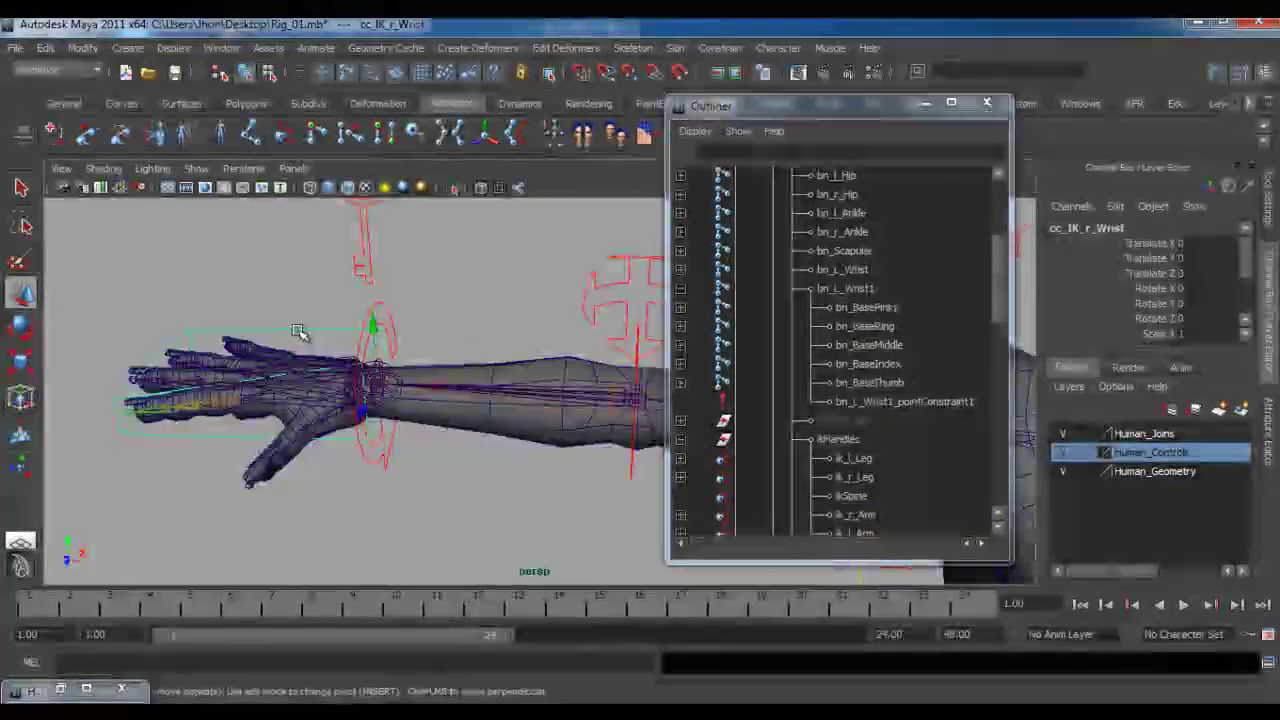
drag(375, 388, 425, 385)
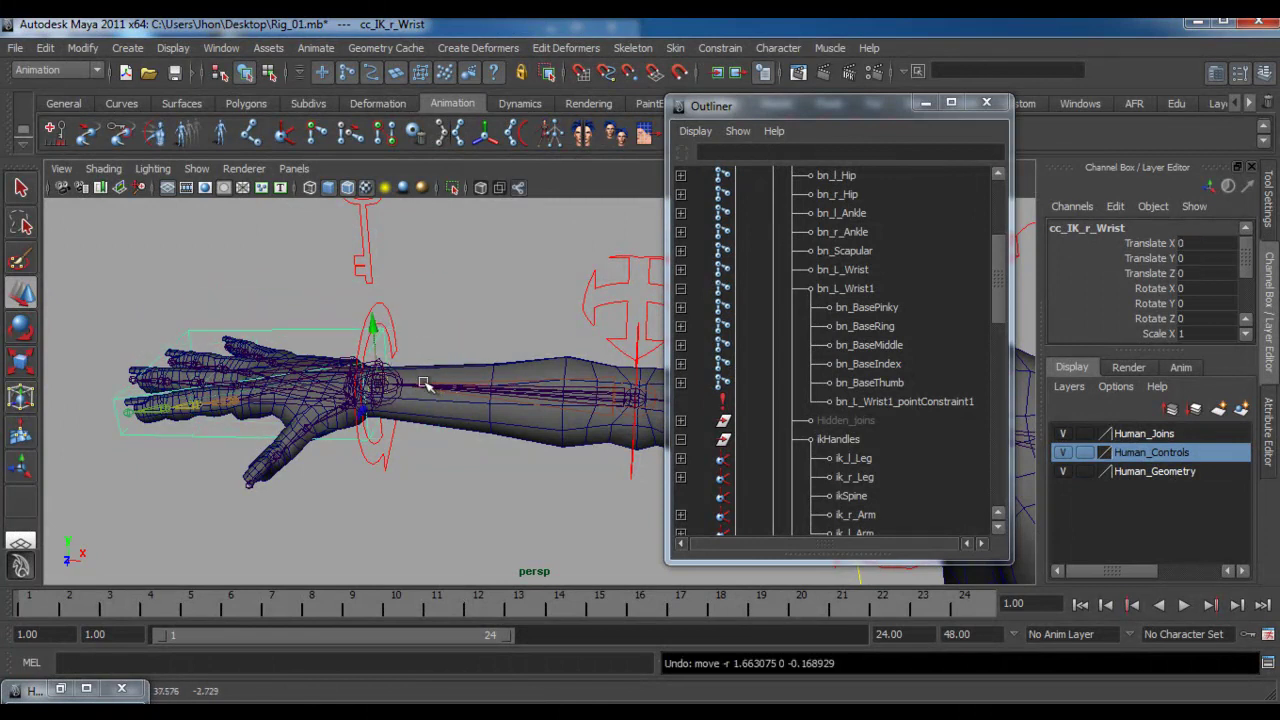
key(ctrl+z)
Point-constrain the ik_r_Arm handle to the cc_IK_r_Wrist control
alt+right_drag(482, 382, 508, 420)
alt+middle_drag(508, 420, 512, 451)
click(22, 188)
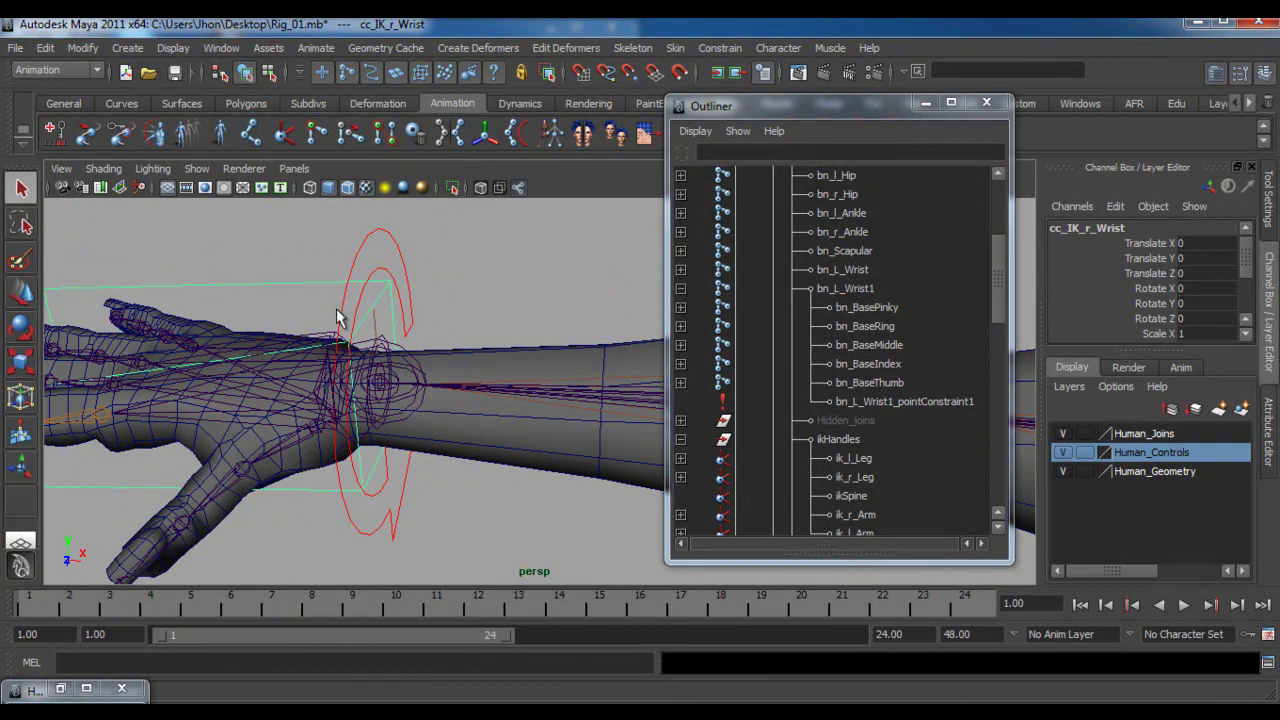
click(378, 332)
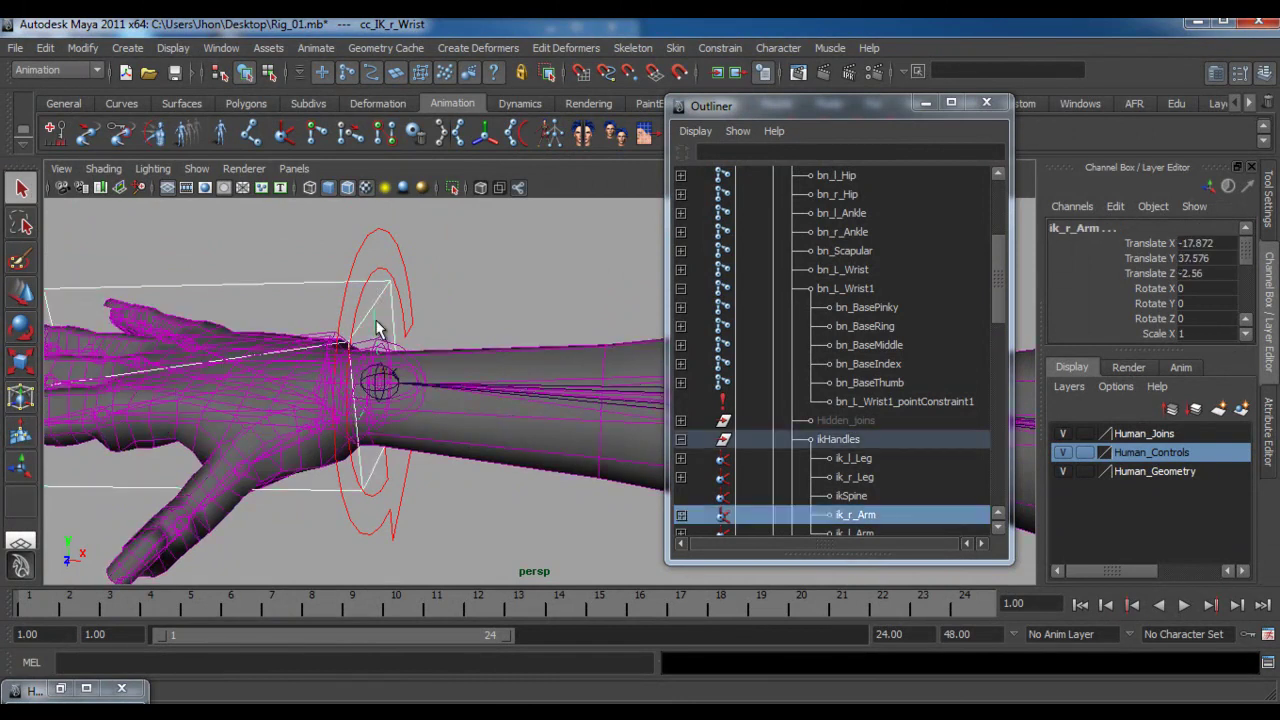
click(720, 48)
click(735, 78)
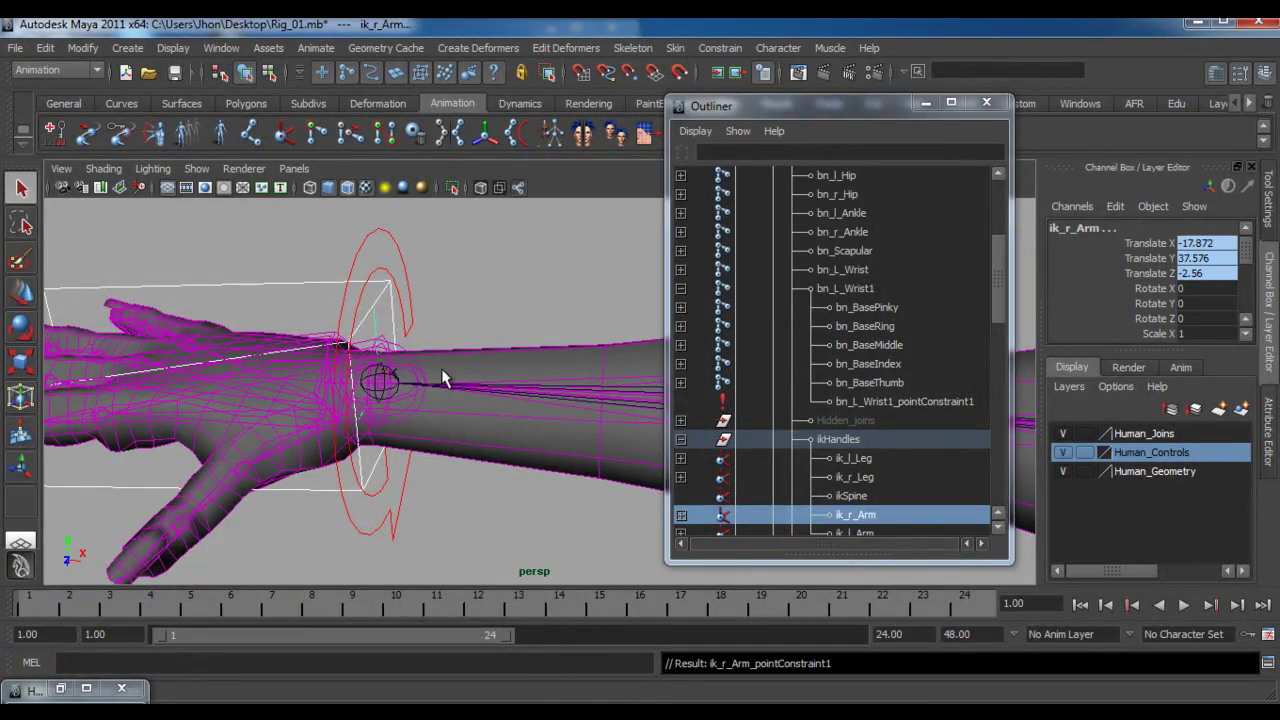
Test the newly constrained IK handle by moving the cc_IK_r_Wrist control, and undo the move
click(380, 294)
scroll(346, 351, down, 4)
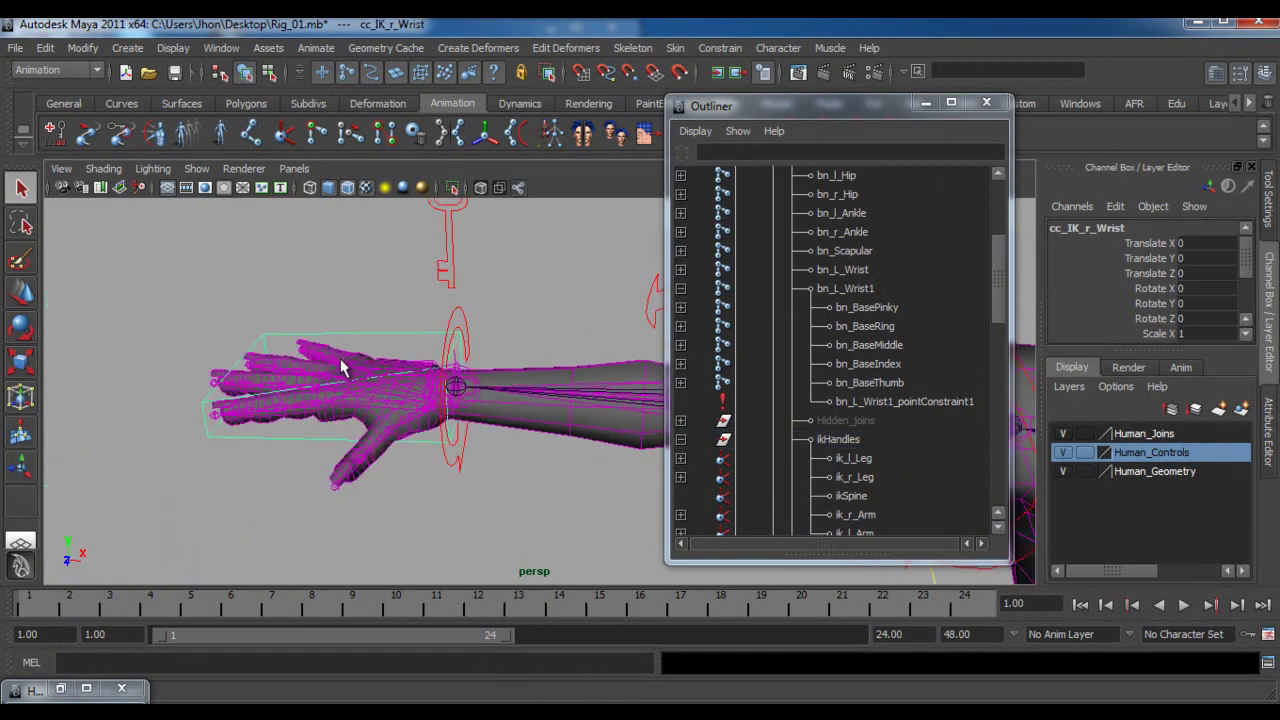
key(w)
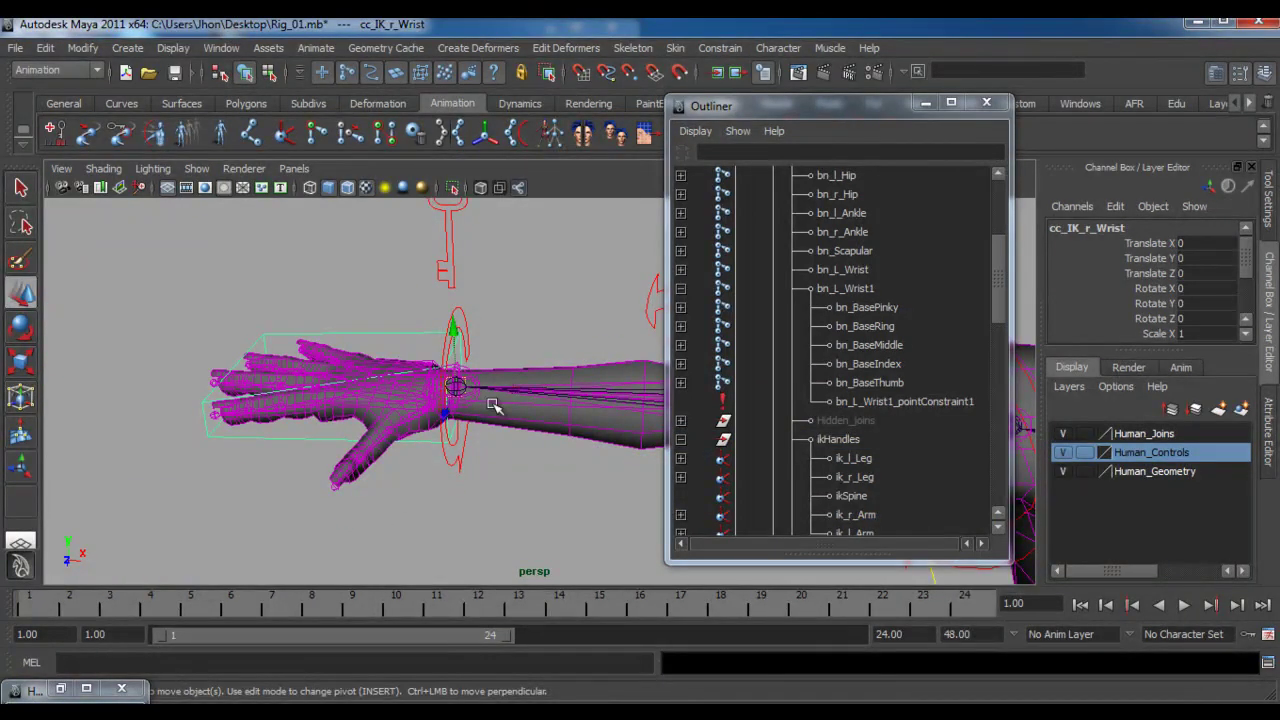
drag(458, 390, 480, 354)
key(ctrl+z)
Orient-constrain the bn_L_Wrist1 joint to the cc_FK_r_Wrist control
click(512, 249)
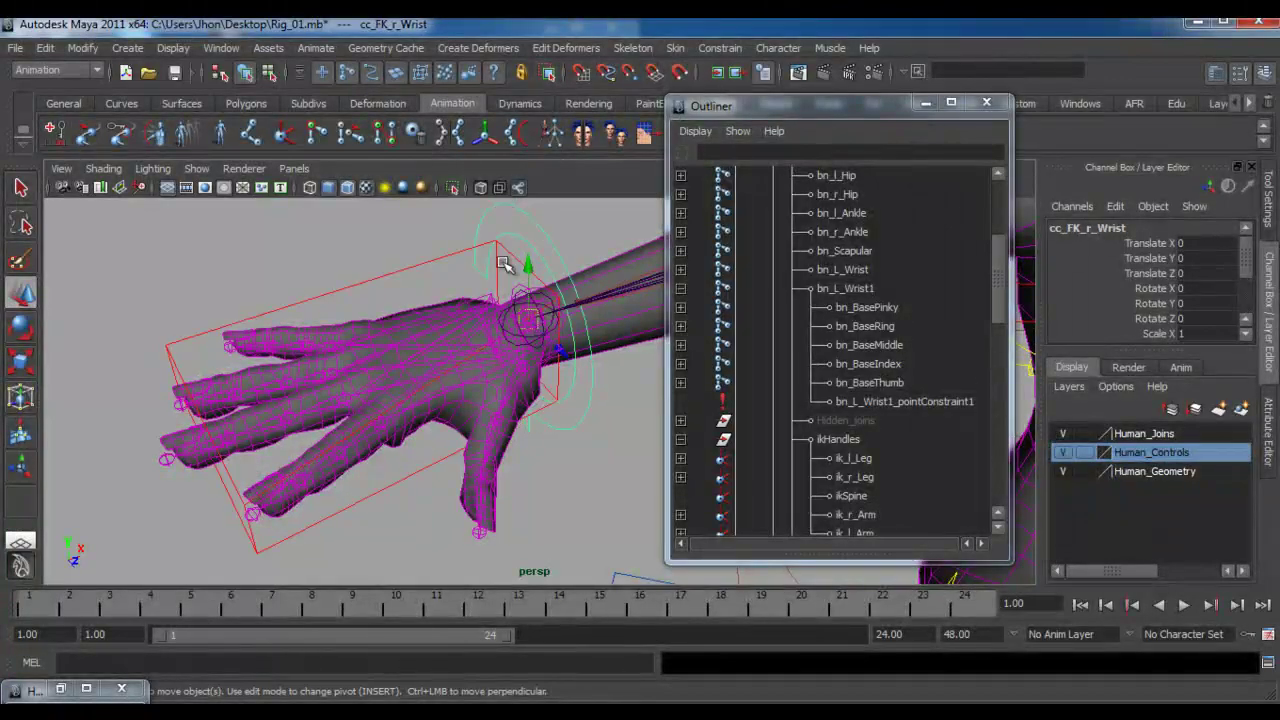
alt+drag(512, 249, 443, 294)
alt+right_drag(443, 294, 528, 331)
alt+middle_drag(467, 316, 457, 368)
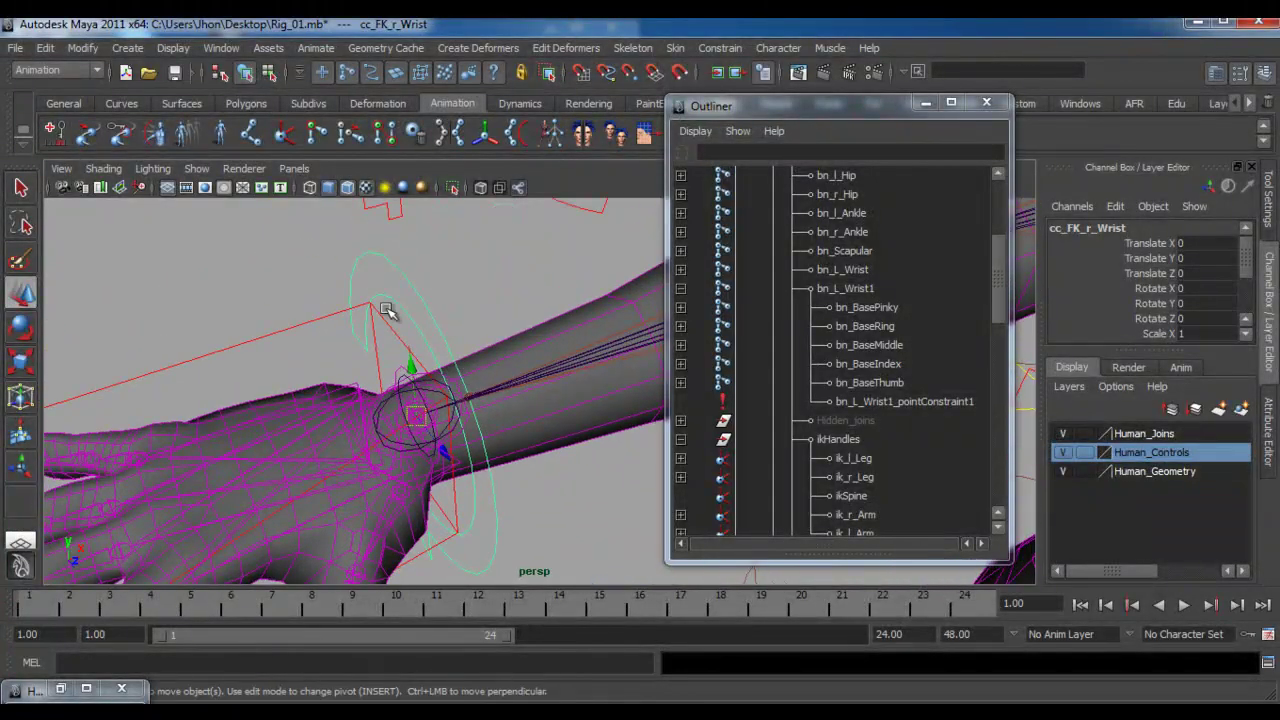
click(21, 192)
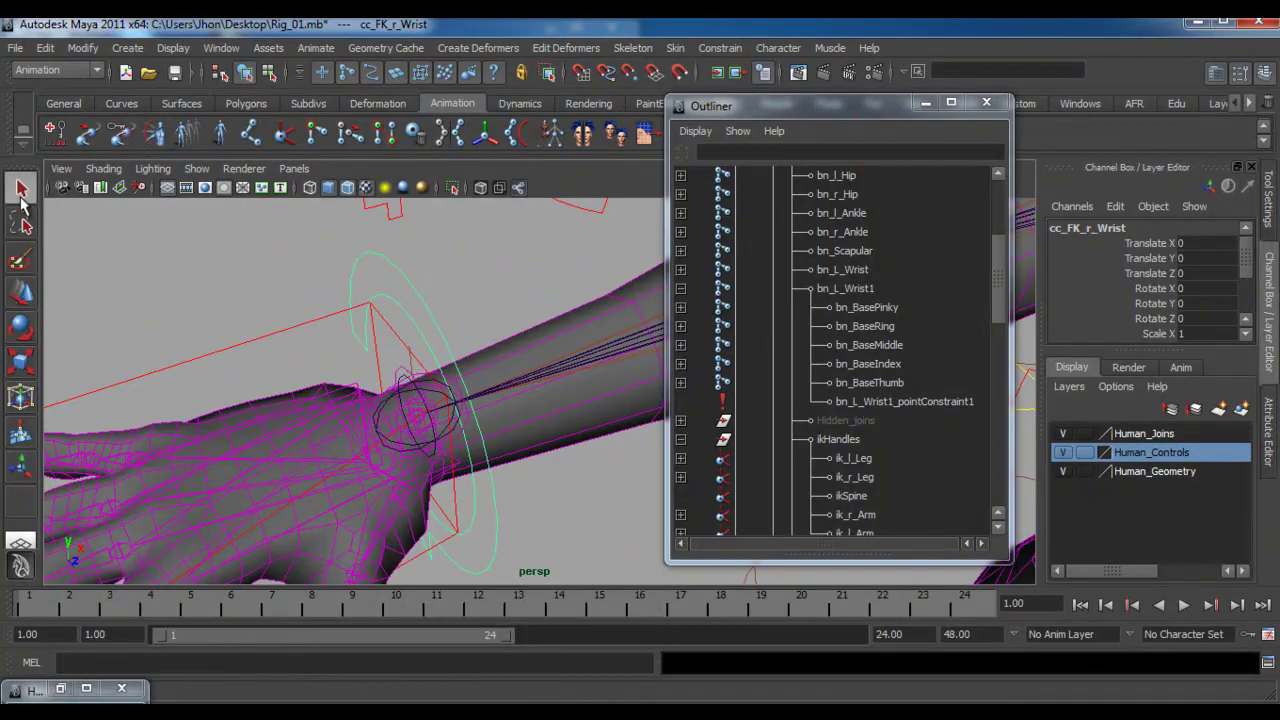
click(400, 380)
click(718, 48)
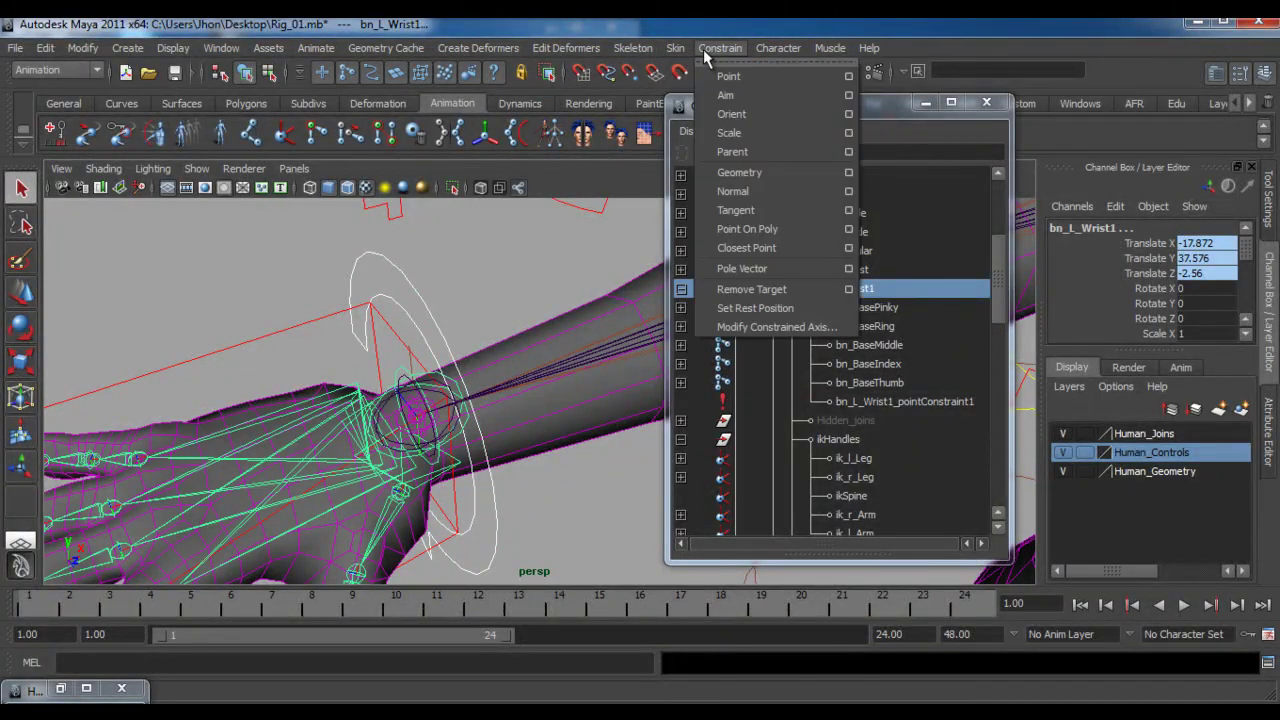
click(724, 113)
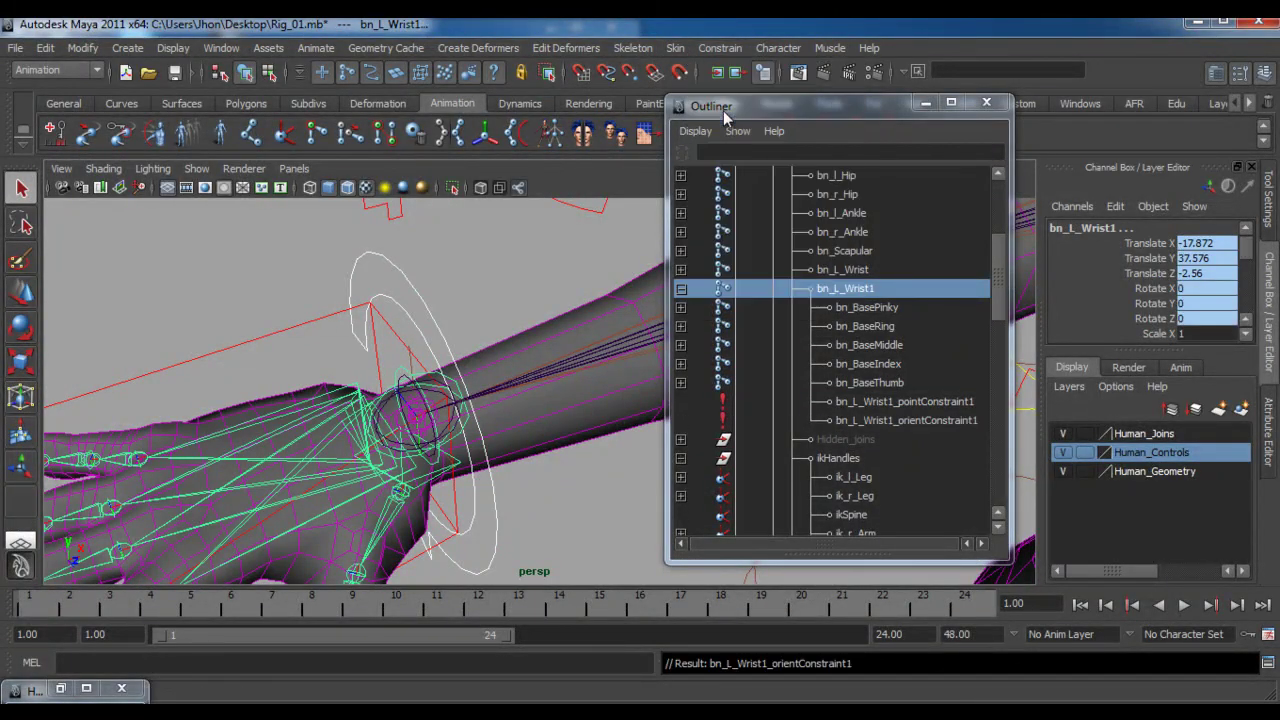
Add the cc_IK_r_Wrist control as a second orient-constraint target for the bn_L_Wrist1 joint
click(300, 331)
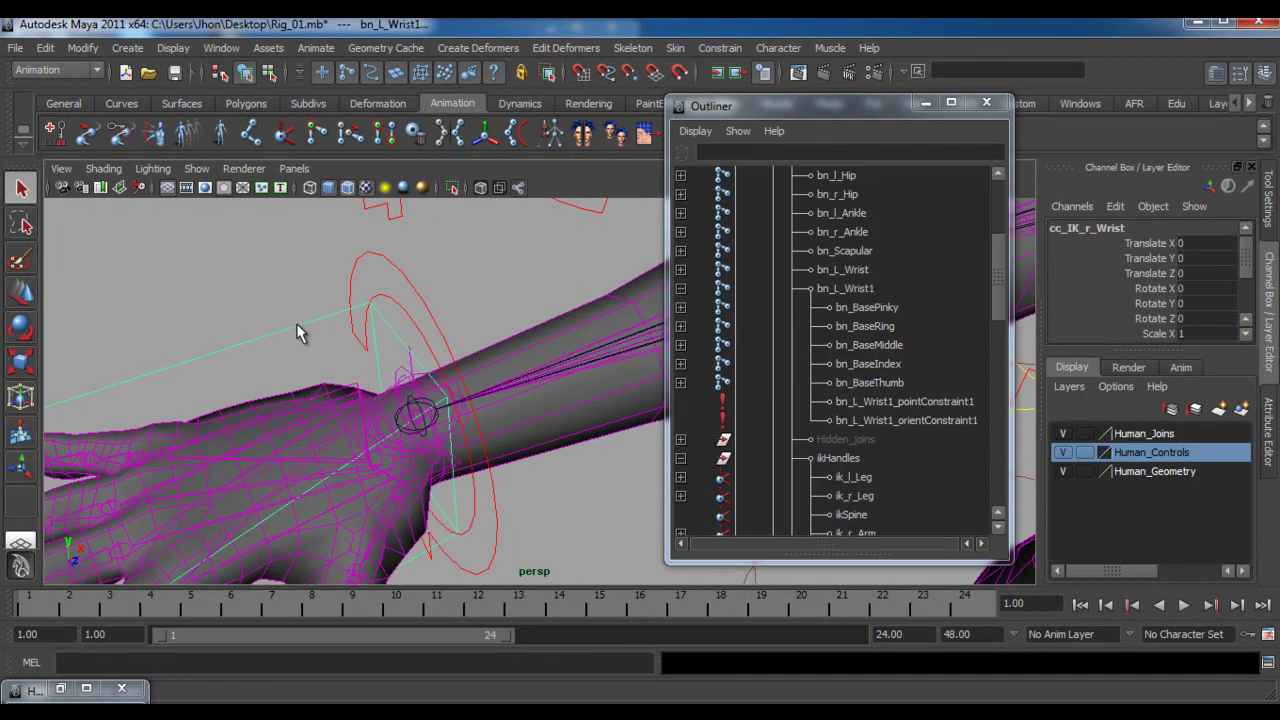
shift+click(401, 377)
click(720, 48)
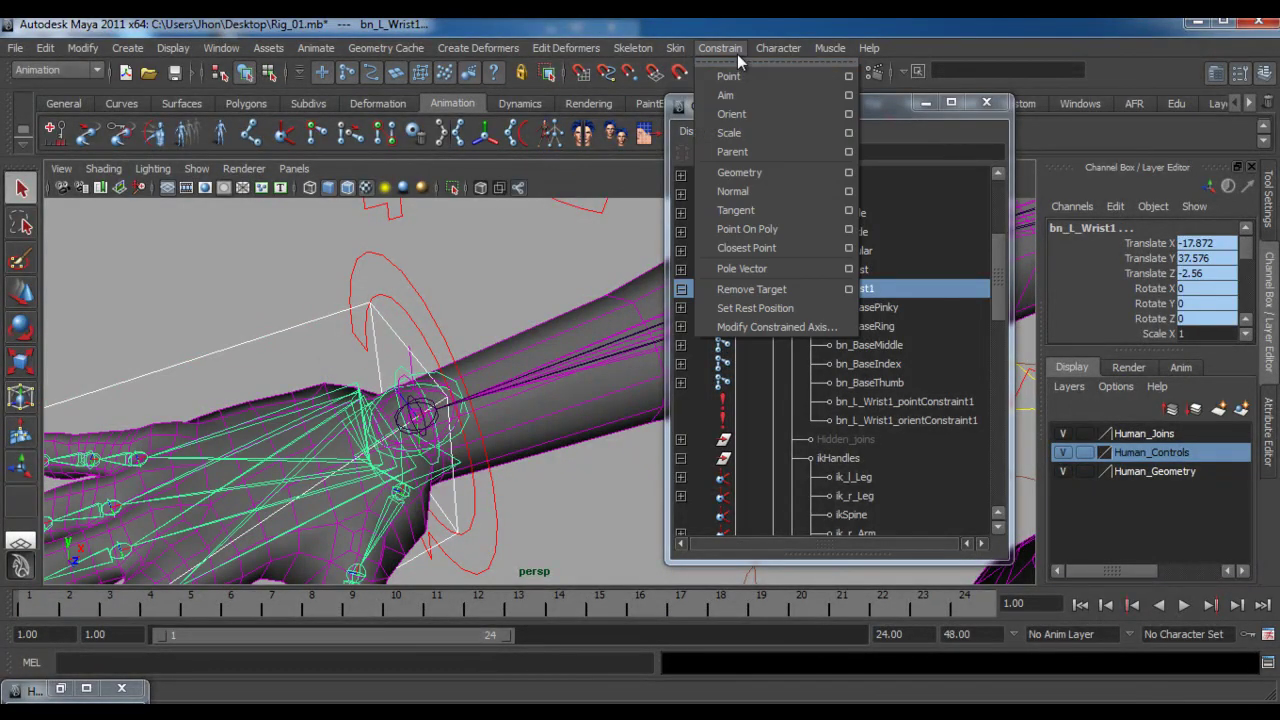
click(730, 113)
scroll(1240, 280, down, 5)
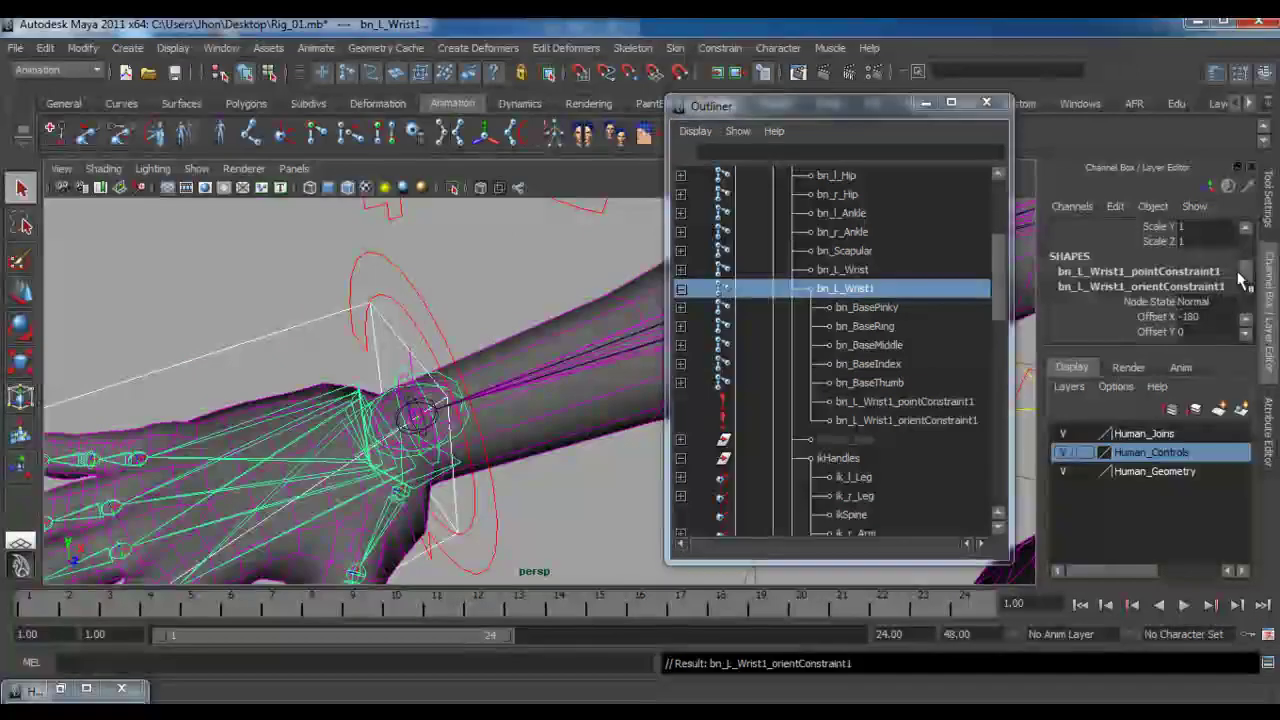
Examine the point- and orient-constraint settings and target weights of the bn_L_Wrist1 joint
click(358, 381)
mouse_move(1248, 255)
mouse_down()
mouse_move(1240, 314)
mouse_move(1242, 278)
mouse_up()
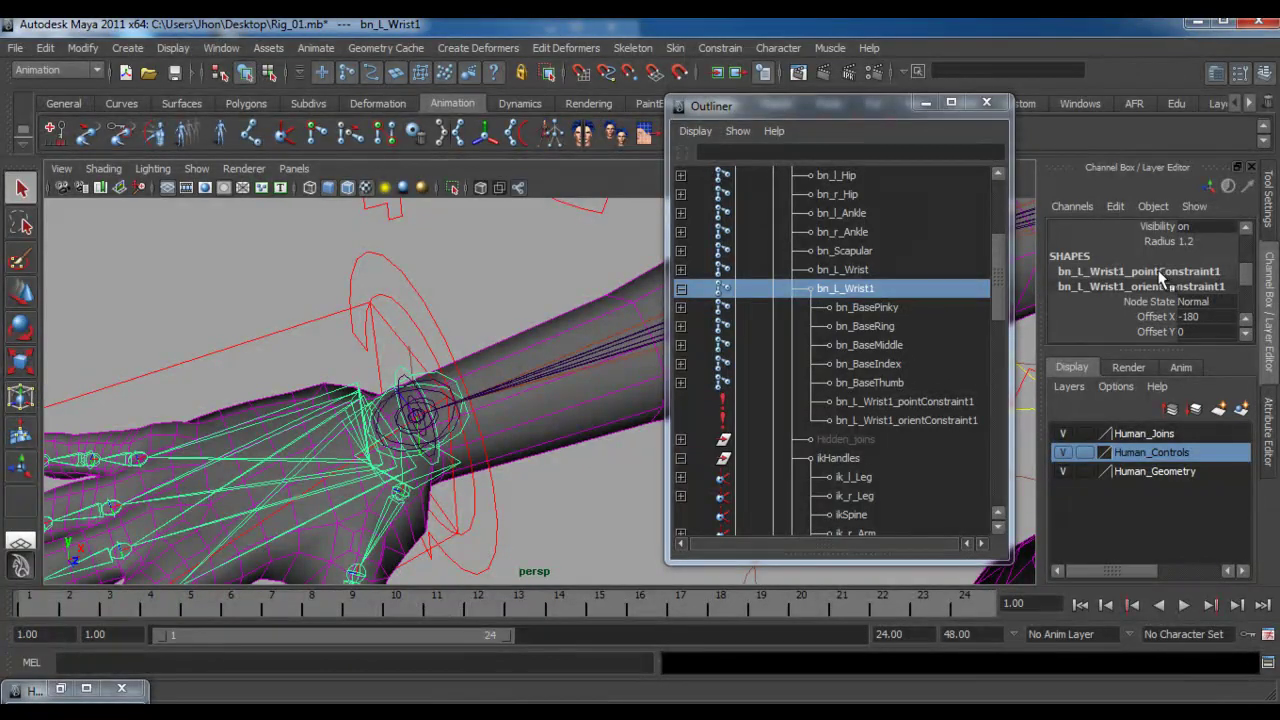
drag(1252, 274, 1246, 291)
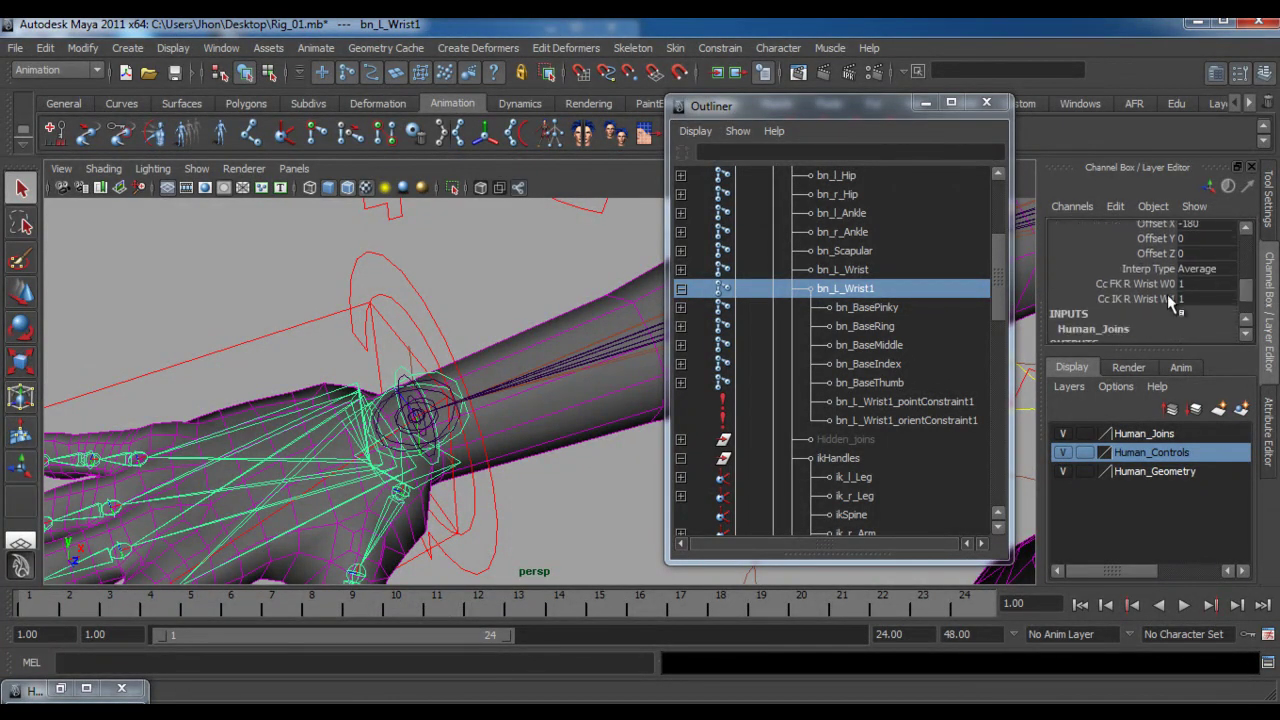
Test the wrist constraints by rotating the cc_FK_r_Wrist control, and undo the rotation
click(394, 265)
scroll(425, 340, down, 5)
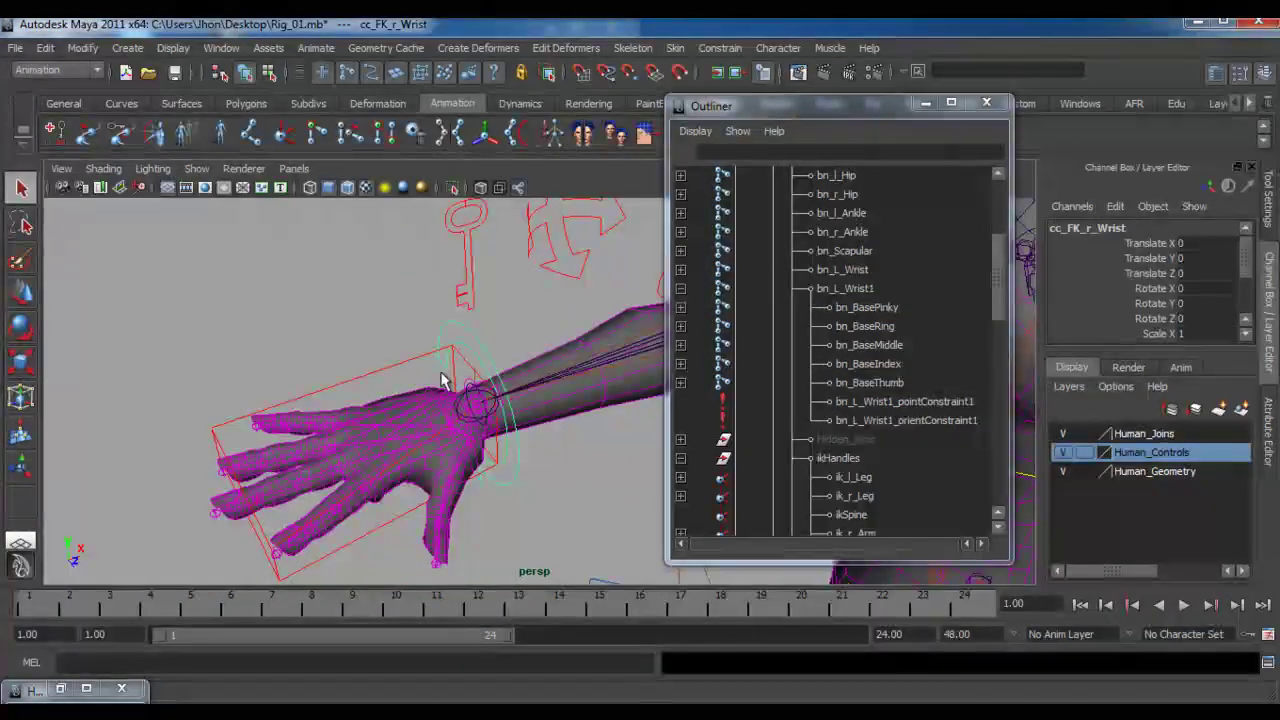
alt+drag(437, 369, 409, 366)
alt+middle_drag(409, 366, 325, 374)
key(e)
drag(272, 337, 100, 394)
key(ctrl+z)
Examine the parent-constraint target weights of the bn_r_Shoulder joint
mouse_move(415, 374)
alt+mouse_down()
mouse_move(400, 363)
mouse_move(443, 354)
mouse_move(300, 349)
mouse_move(413, 372)
alt+mouse_up()
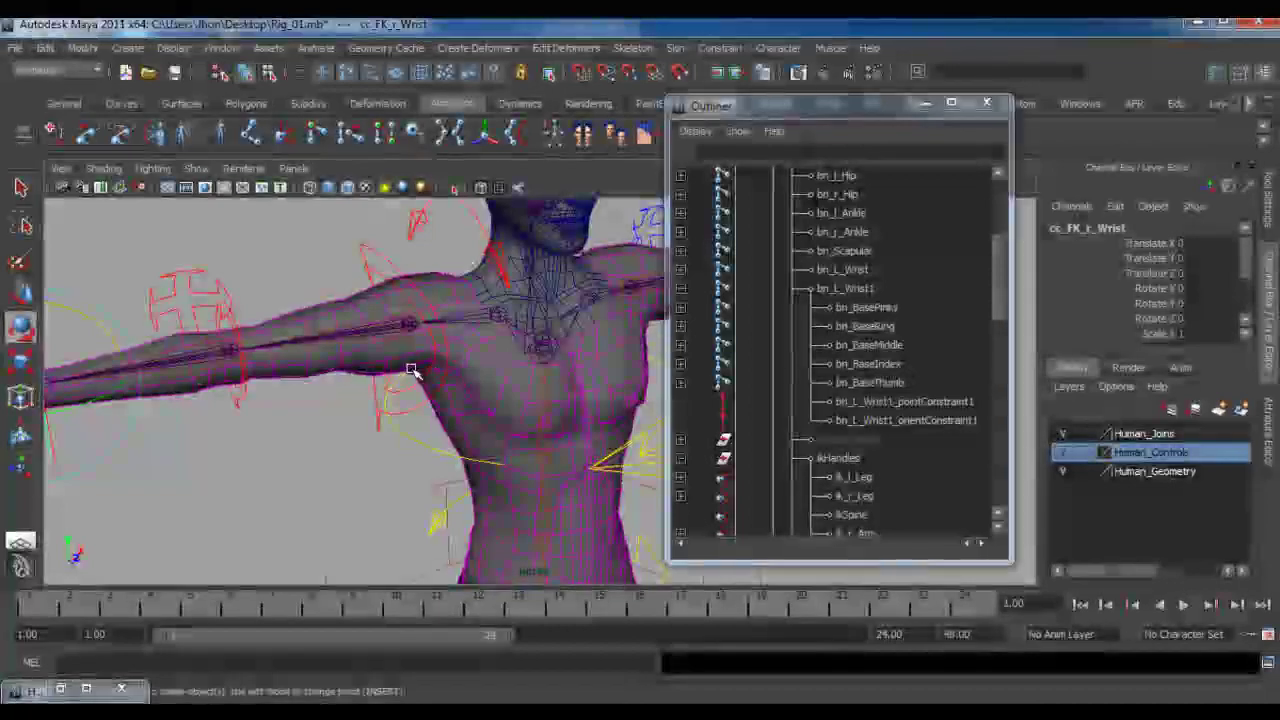
alt+middle_drag(413, 372, 423, 371)
alt+right_drag(423, 371, 354, 332)
alt+middle_drag(354, 332, 436, 352)
alt+right_drag(436, 352, 466, 373)
alt+middle_drag(377, 306, 457, 391)
alt+right_drag(457, 391, 477, 410)
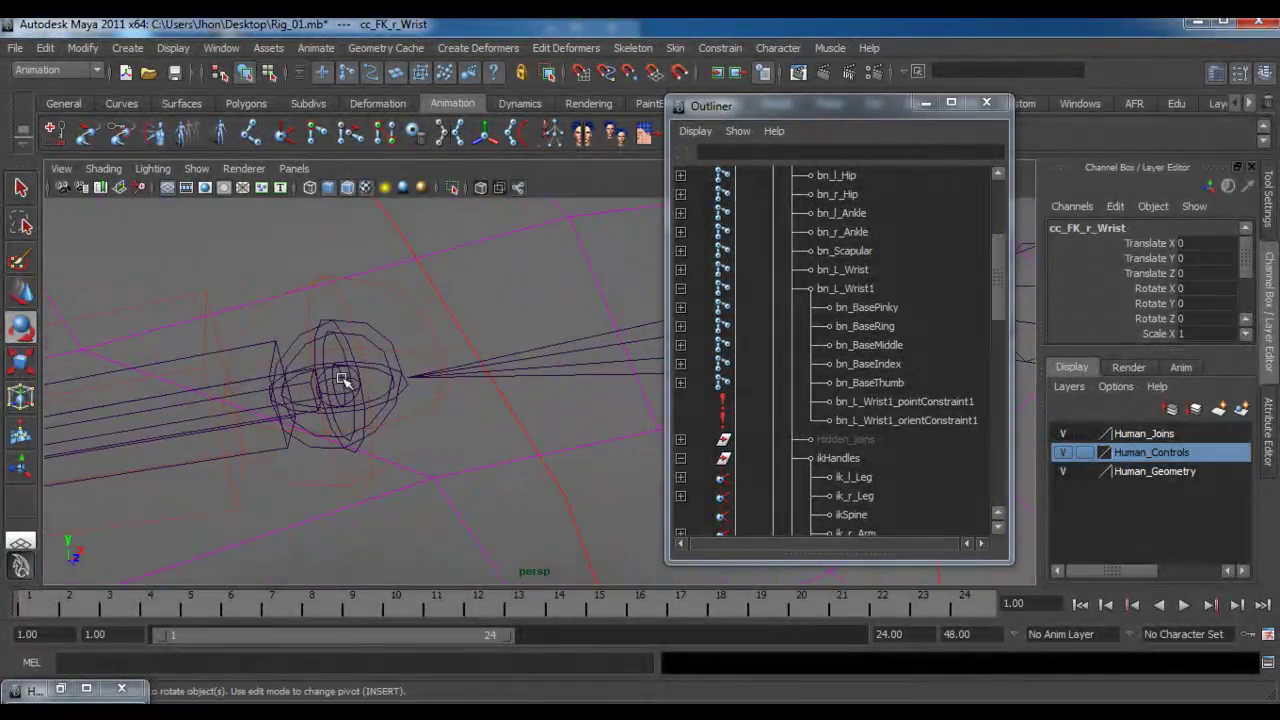
click(337, 380)
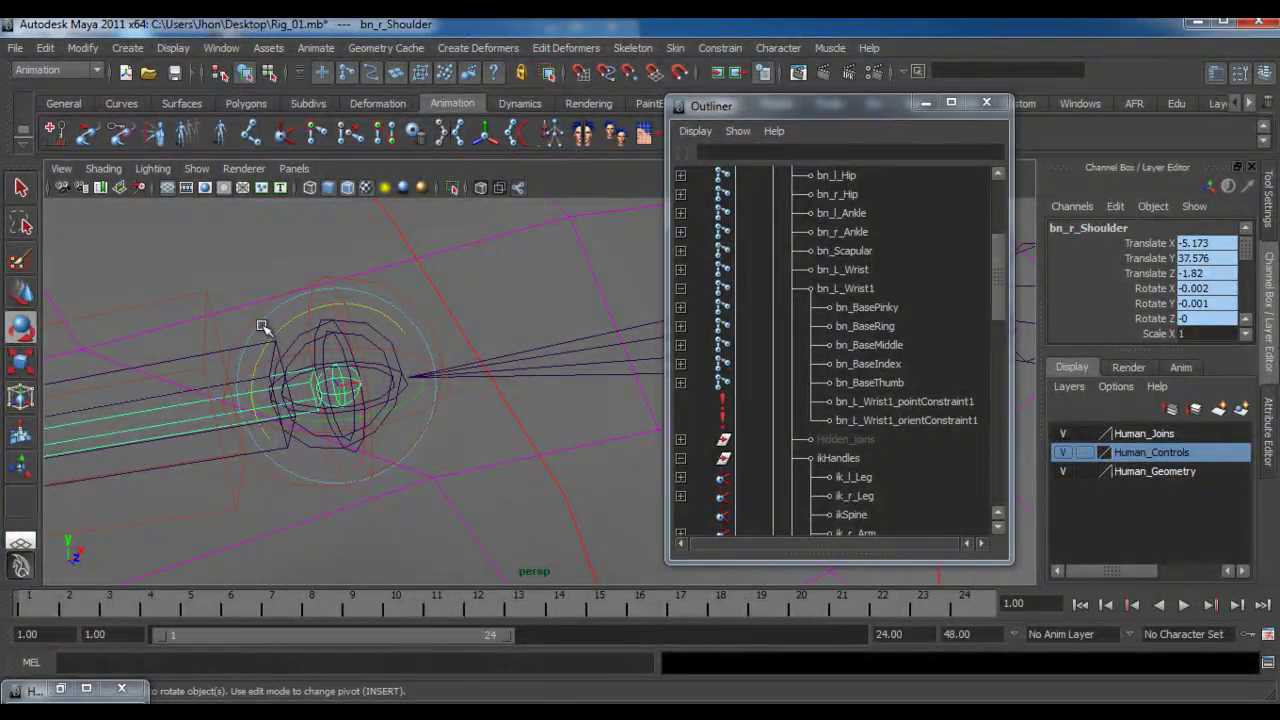
scroll(264, 327, down, 4)
scroll(274, 326, up, 1)
drag(1247, 257, 1246, 294)
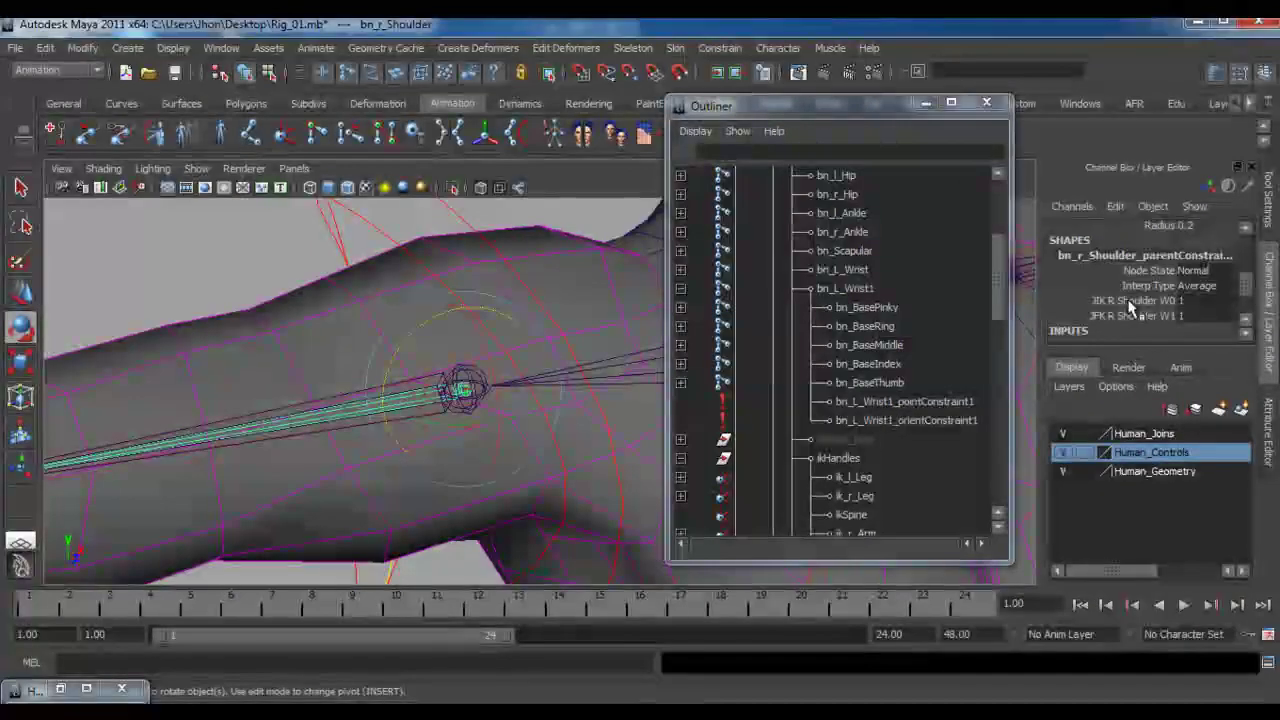
scroll(374, 326, down, 5)
Test the arm rig by moving one of the right arm's controls, and undo the move
alt+drag(360, 410, 380, 362)
click(382, 313)
alt+drag(358, 315, 379, 300)
key(w)
drag(373, 249, 390, 333)
key(ctrl+z)
Test whether the cc_IKFK_r_Switch control follows the hand by rotating a right wrist control, and undo the rotation
click(289, 273)
alt+drag(314, 374, 483, 436)
click(341, 434)
click(446, 357)
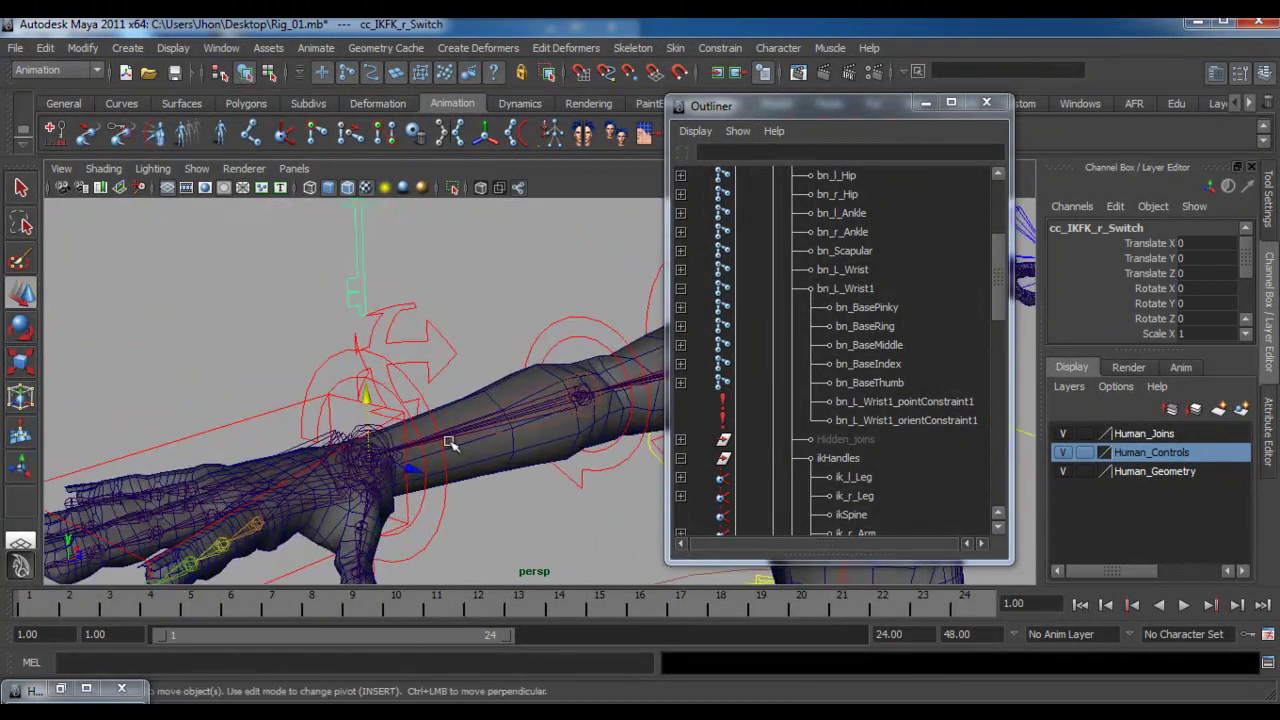
alt+drag(352, 465, 340, 455)
click(334, 389)
key(e)
drag(325, 400, 339, 404)
key(ctrl+z)
Parent-constrain the cc_IKFK_r_SwitchGrp group to the bn_L_Wrist1 joint
click(364, 258)
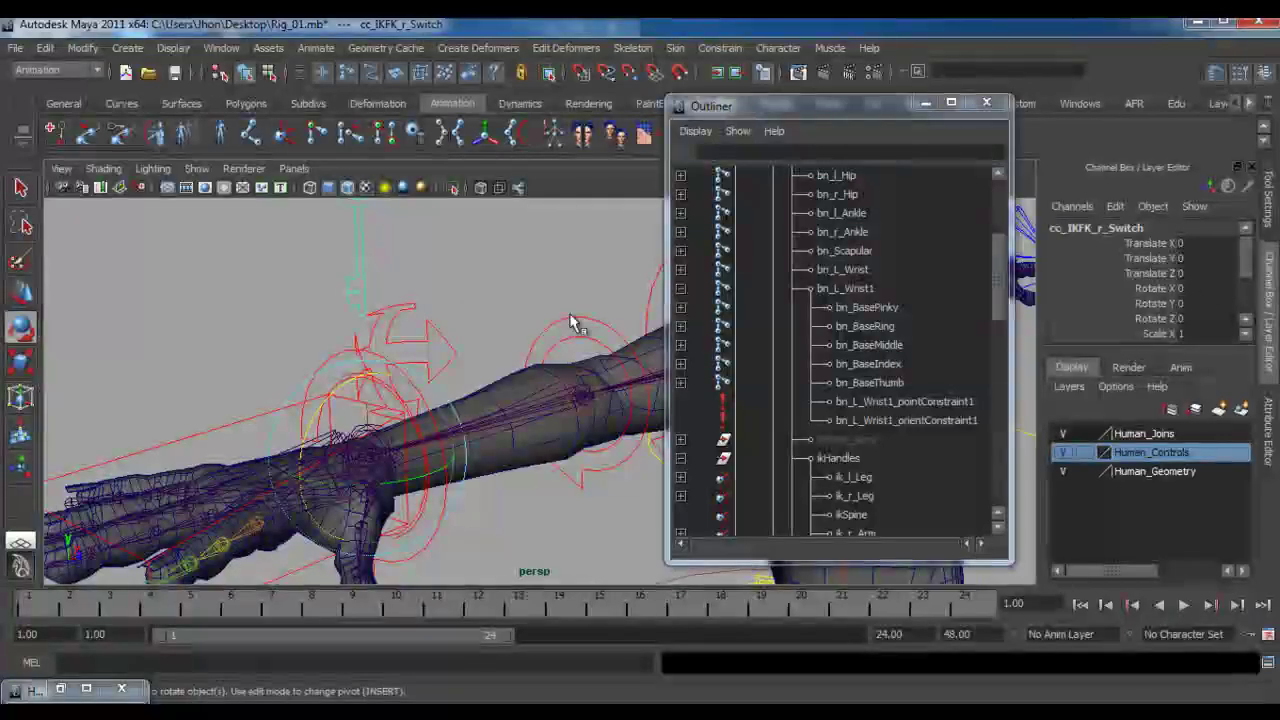
scroll(852, 414, down, 15)
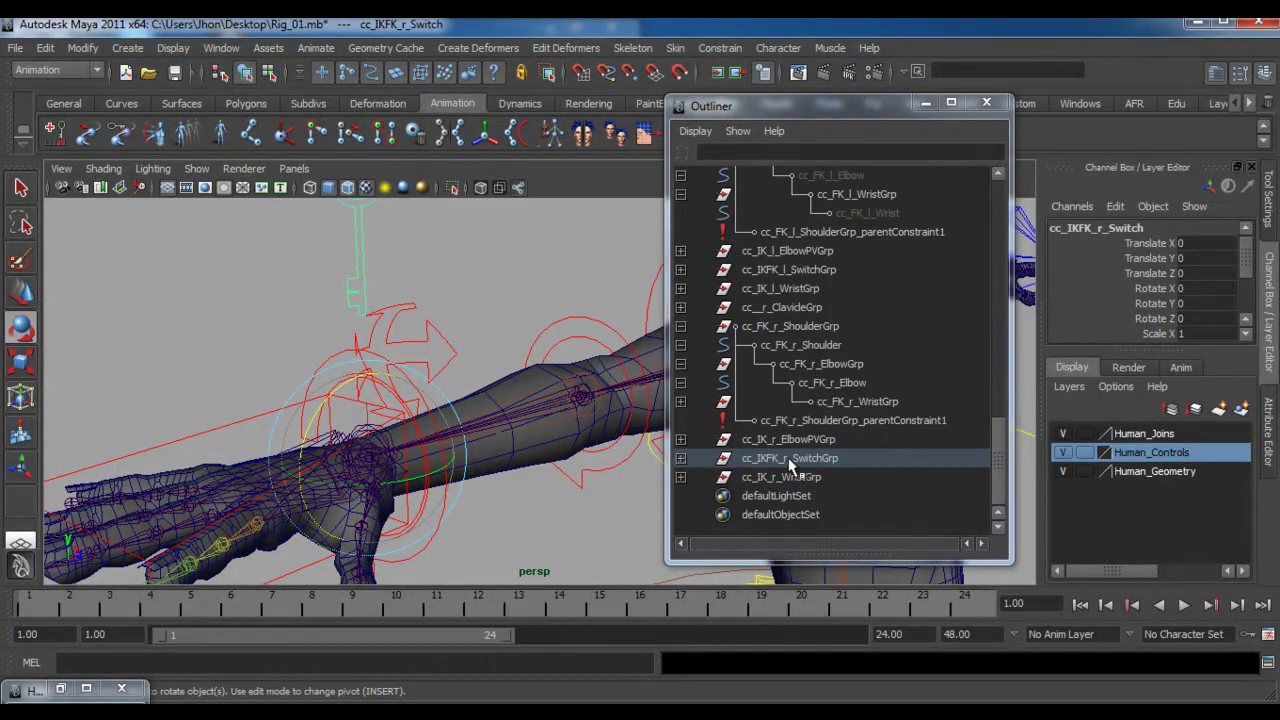
click(791, 459)
key(q)
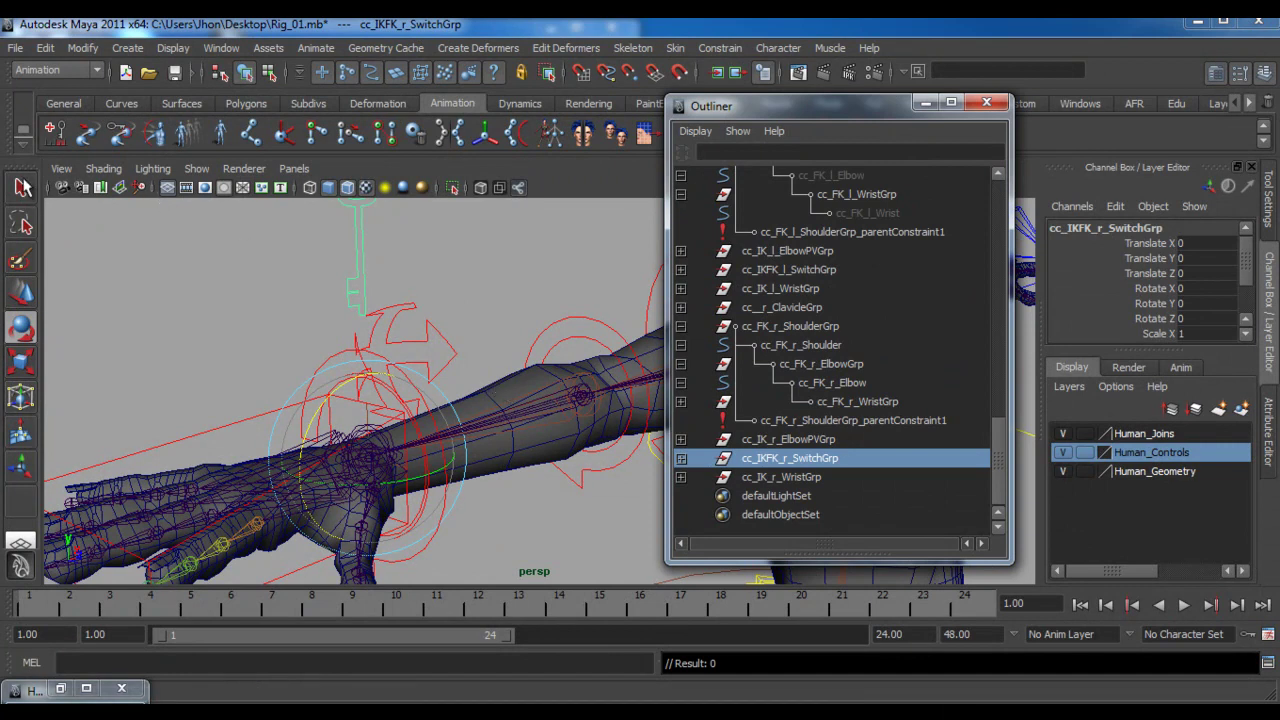
click(355, 432)
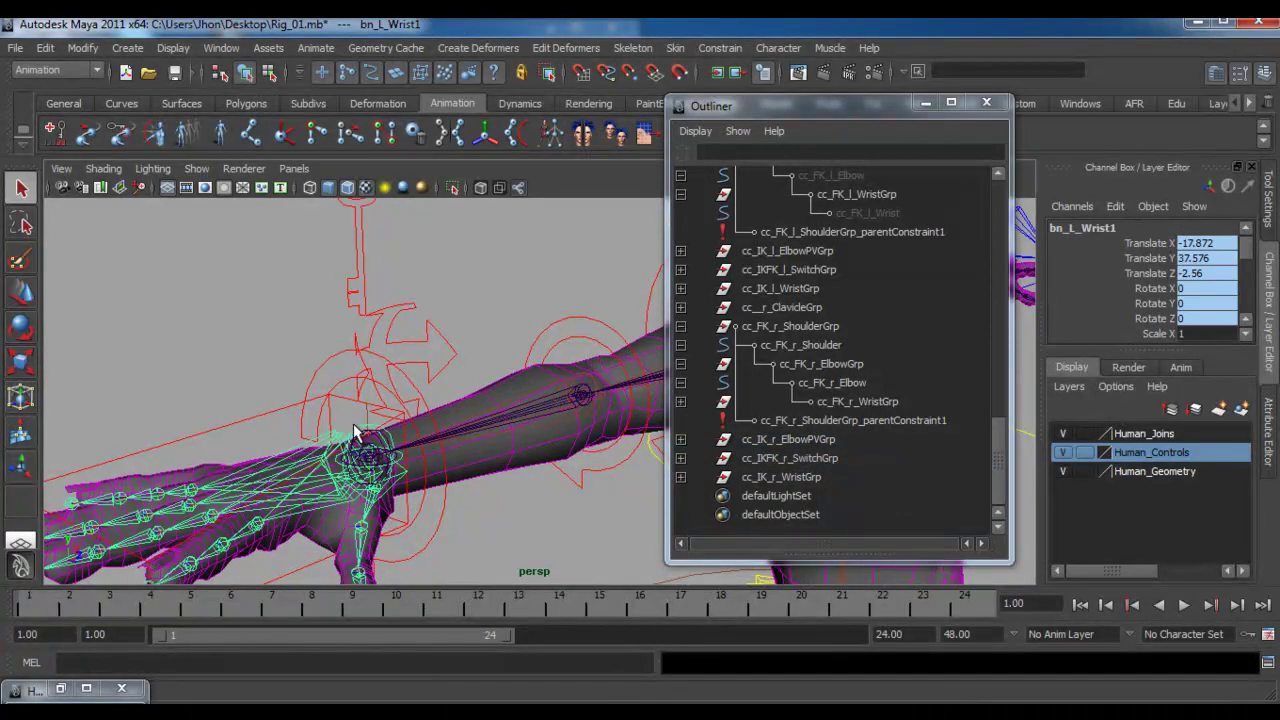
click(823, 460)
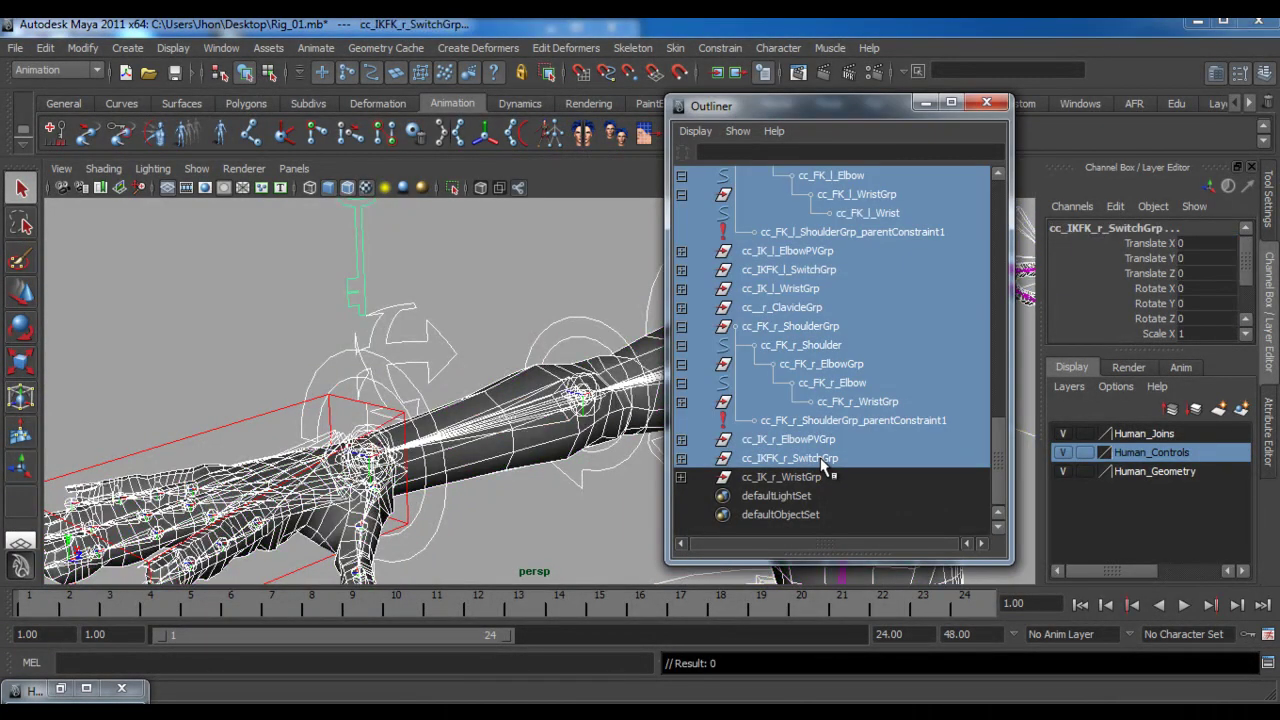
click(365, 420)
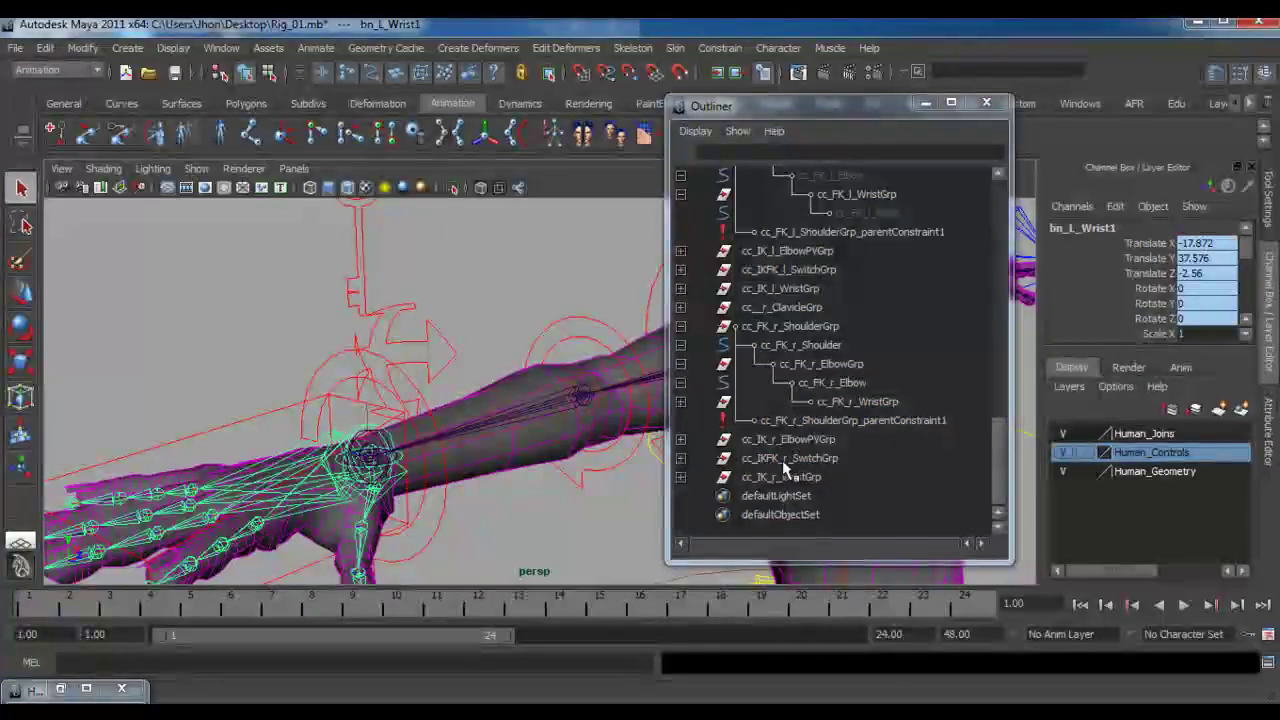
ctrl+click(787, 457)
click(721, 48)
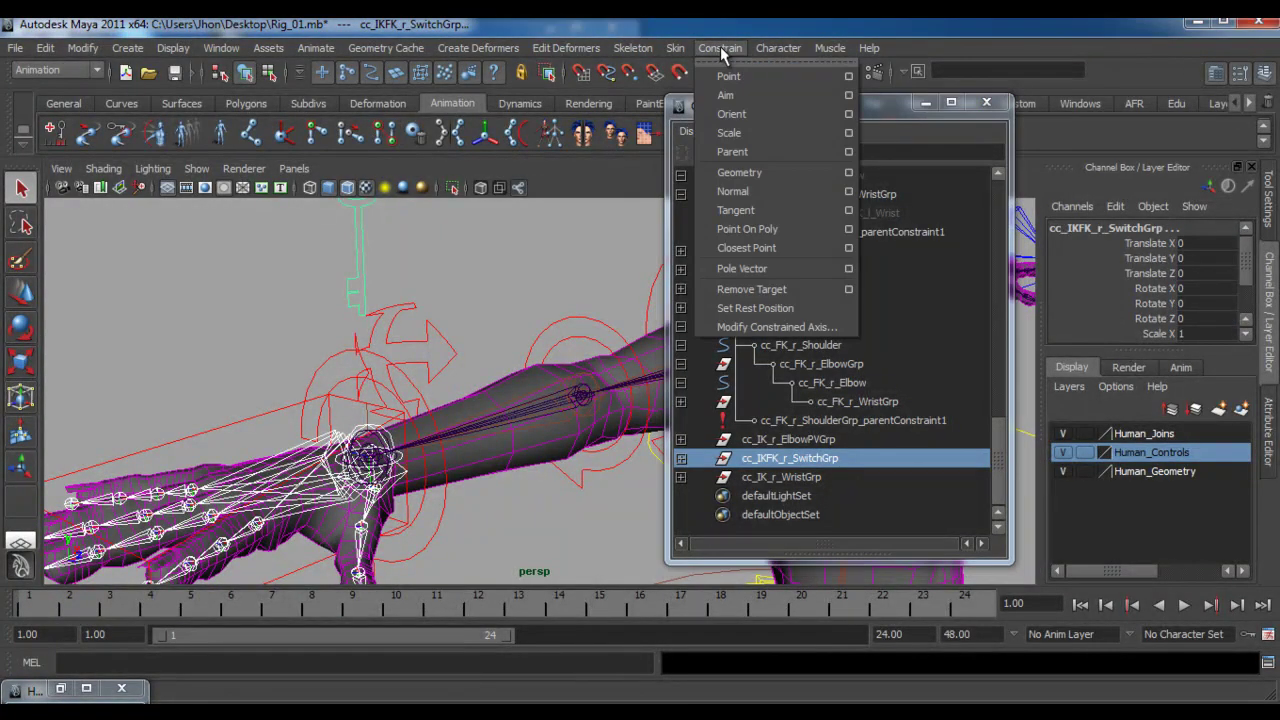
click(733, 151)
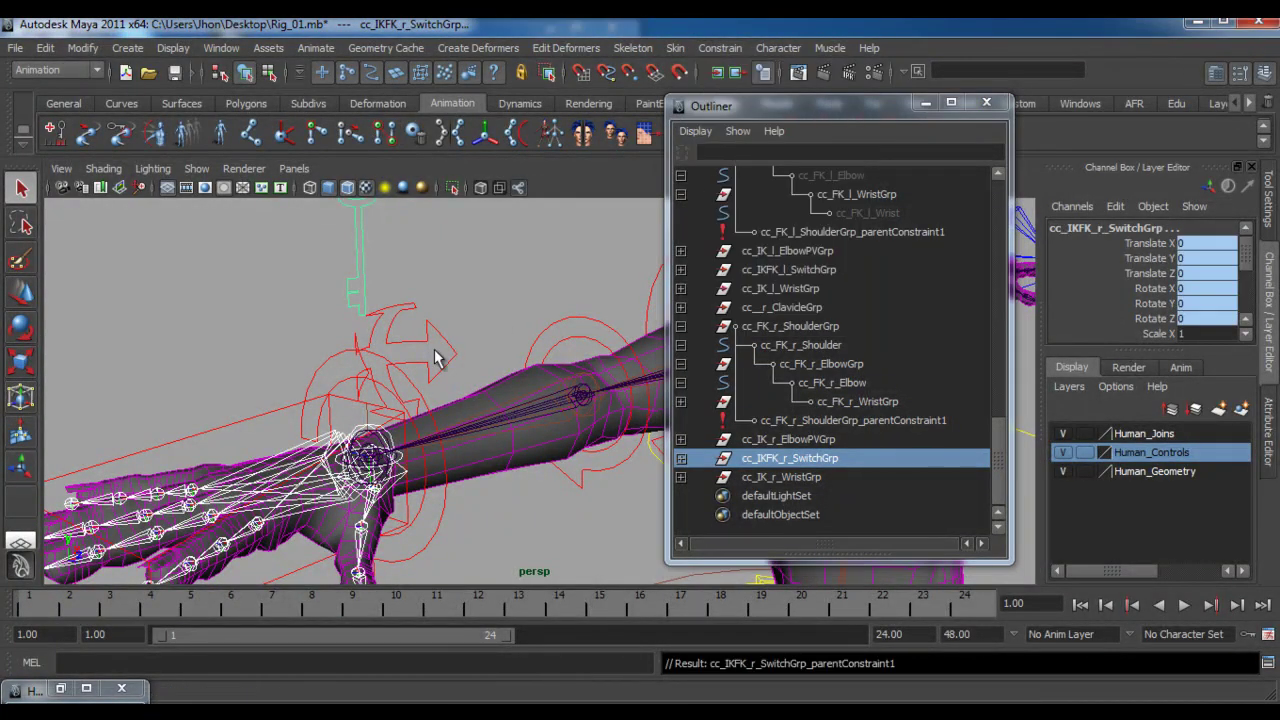
Test the switch group's parent constraint by rotating a right wrist control, and undo the rotation
click(342, 387)
key(e)
drag(334, 400, 383, 333)
key(z)
key(z)
key(z)
key(z)
key(z)
key(z)
alt+middle_drag(272, 405, 165, 403)
drag(784, 108, 900, 151)
click(580, 227)
alt+drag(437, 327, 540, 354)
alt+right_drag(540, 354, 602, 399)
alt+drag(602, 399, 503, 358)
alt+drag(211, 400, 204, 380)
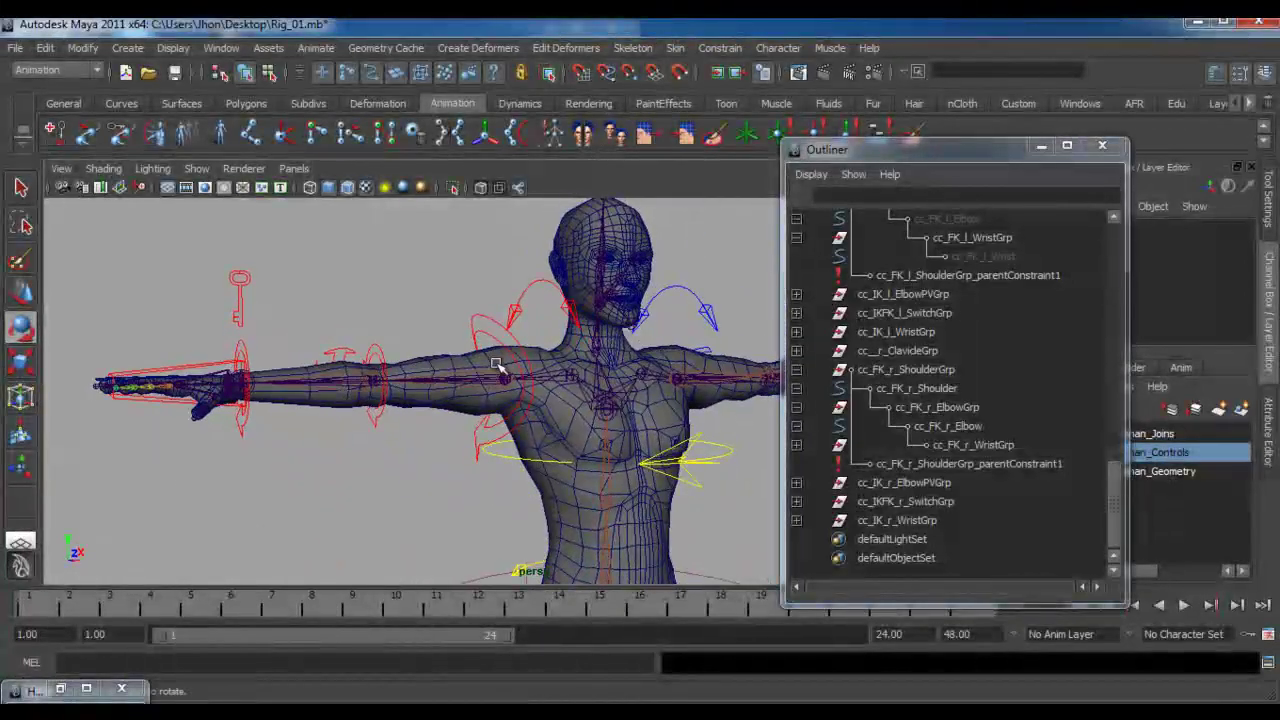
alt+drag(455, 406, 422, 345)
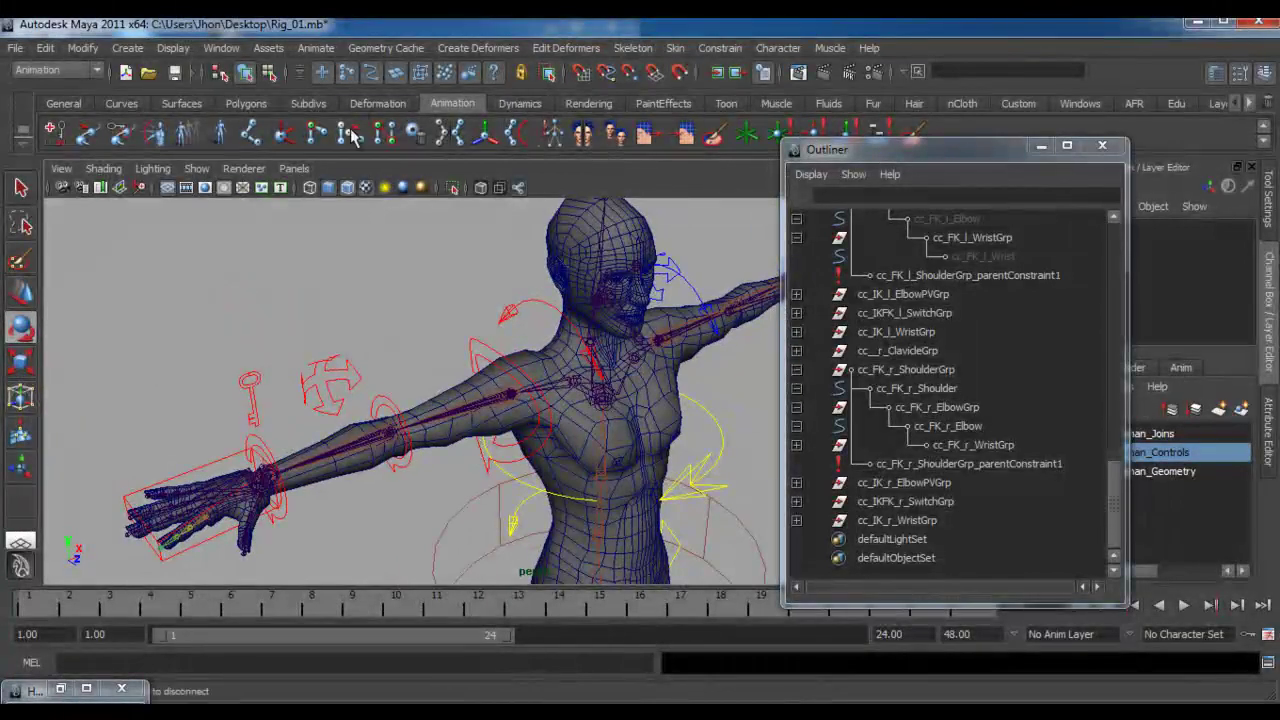
Open the Set Driven Key window and place it clear of the right hand's controls
click(312, 50)
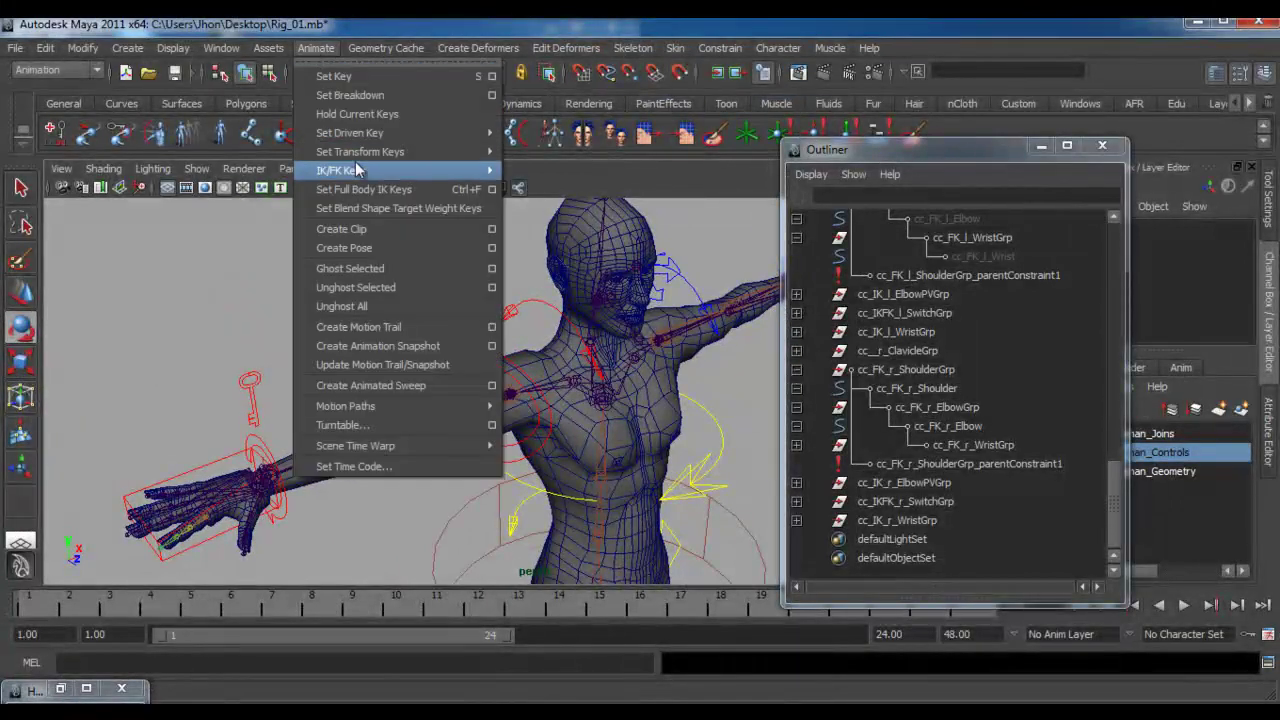
mouse_move(420, 133)
click(540, 147)
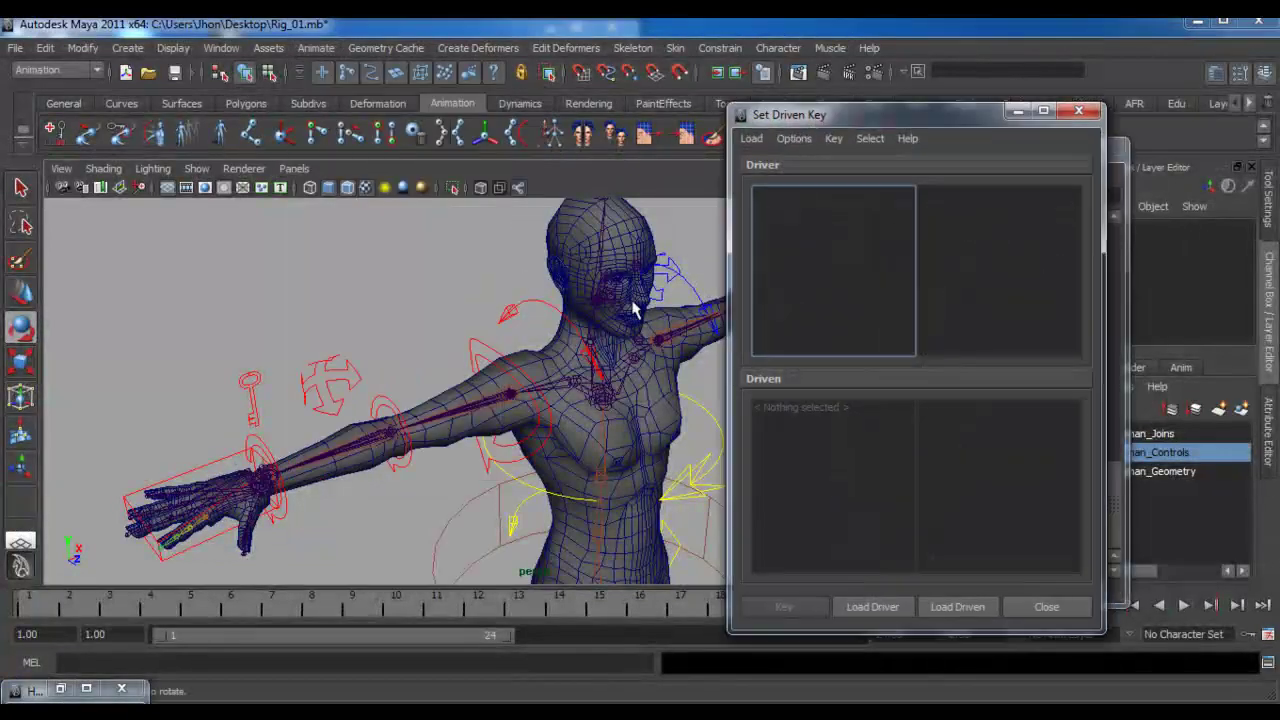
drag(874, 124, 509, 149)
Put the Outliner away and compare the channel attributes of cc_IKFK_r_Switch with those of cc_IKFK_l_Switch
click(230, 345)
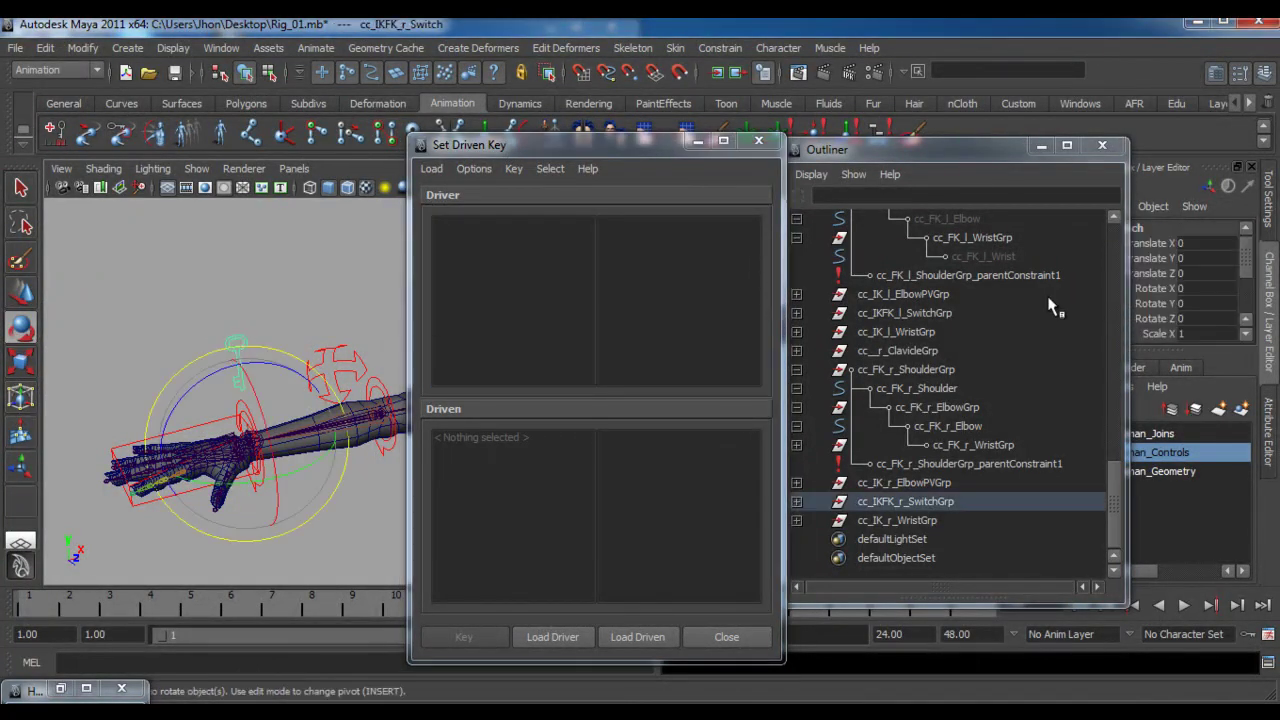
click(1102, 145)
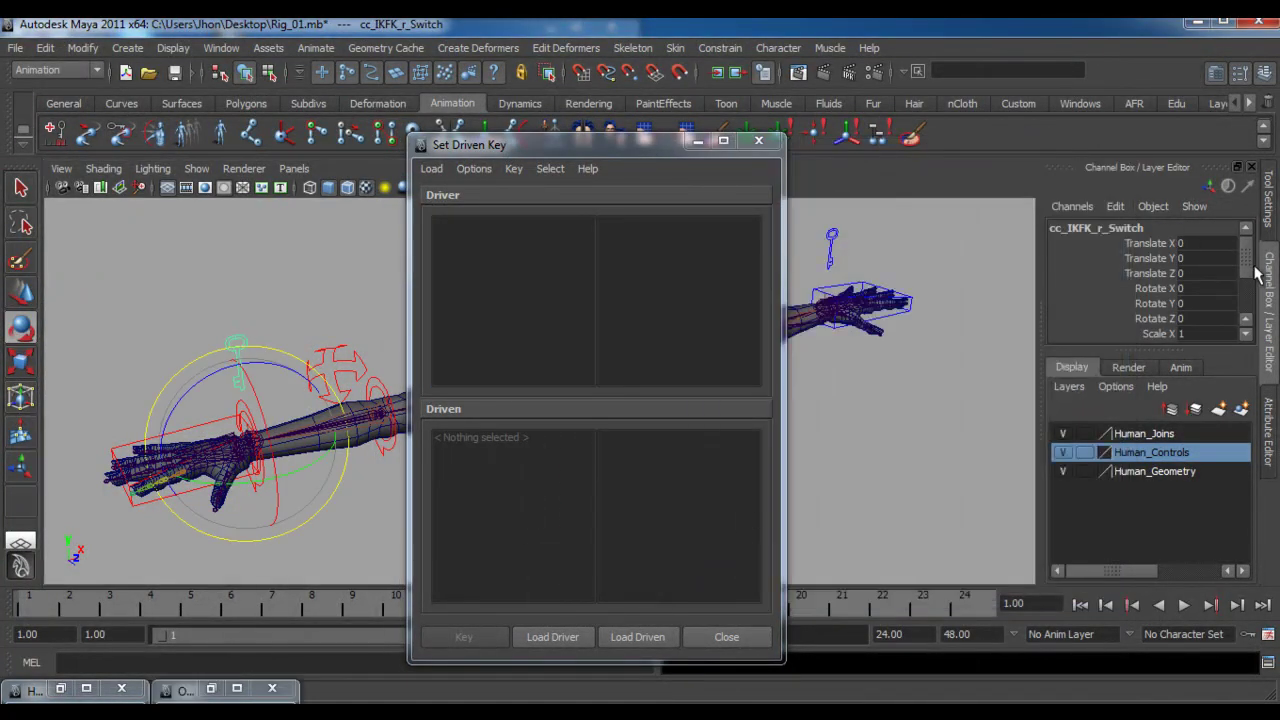
drag(1252, 272, 1253, 318)
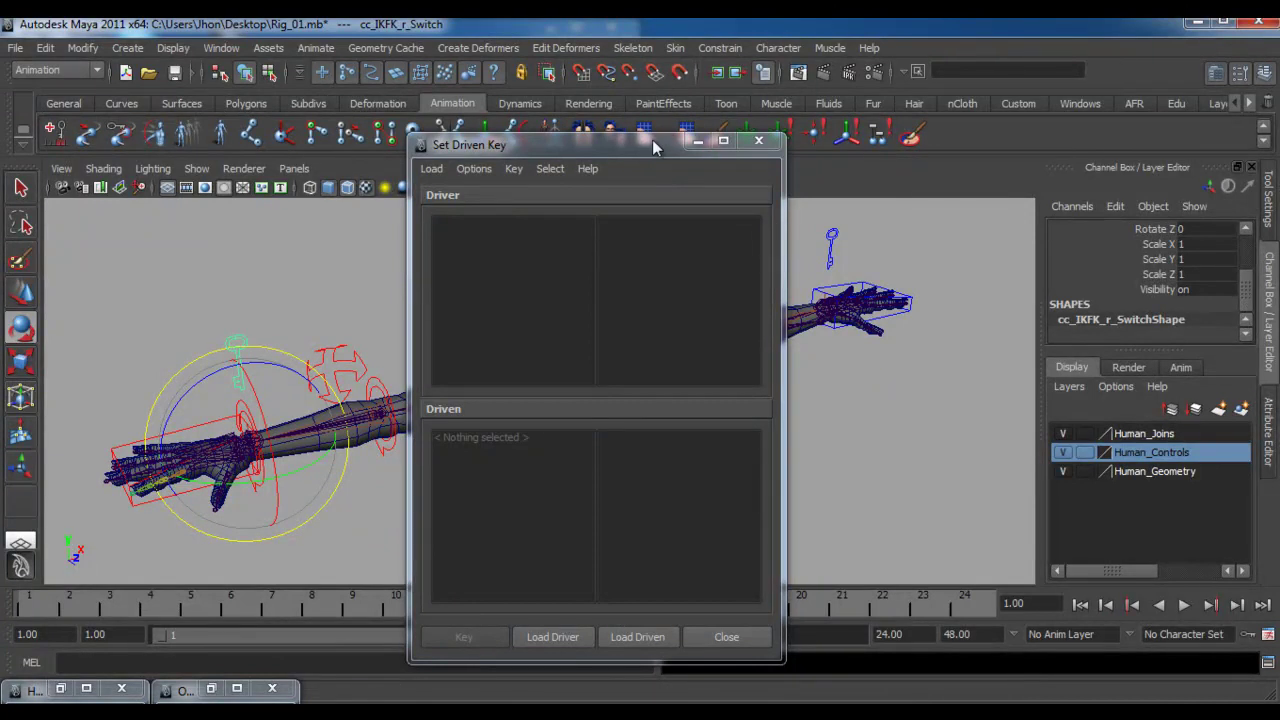
click(831, 248)
drag(1248, 272, 1249, 300)
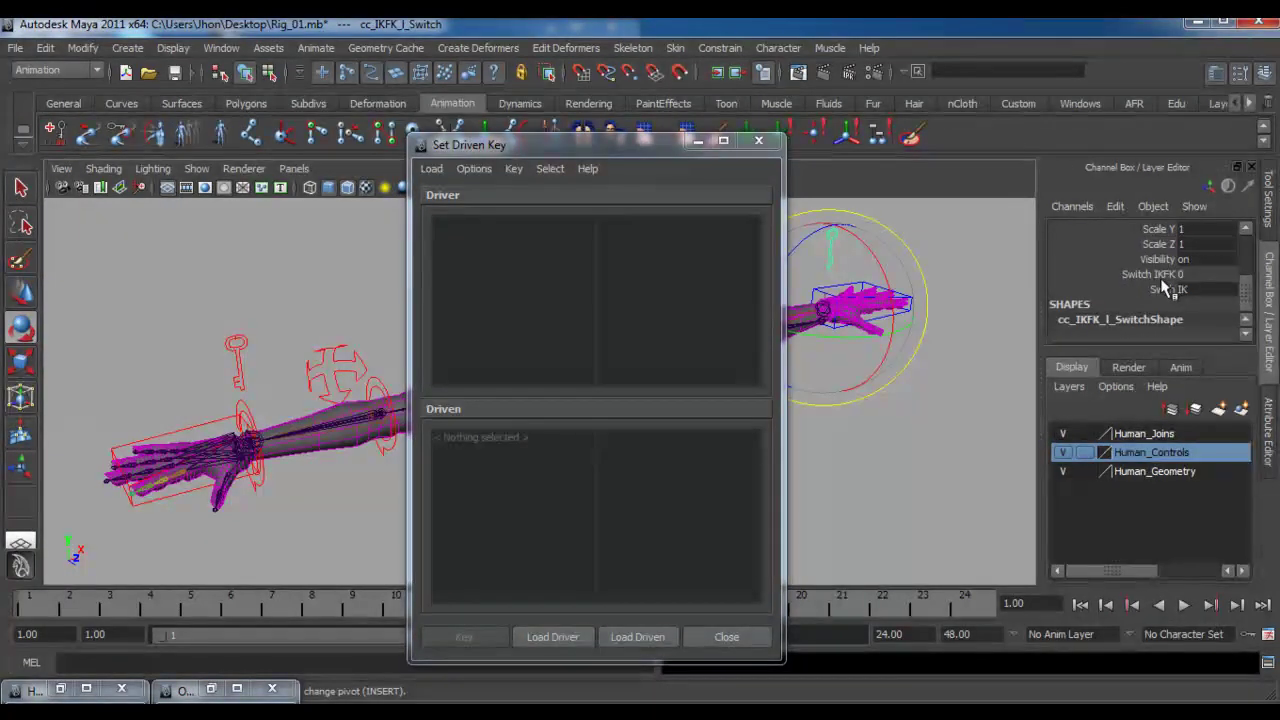
Add a displayable float attribute named SwitchIKFK to the cc_IKFK_r_Switch control
click(235, 349)
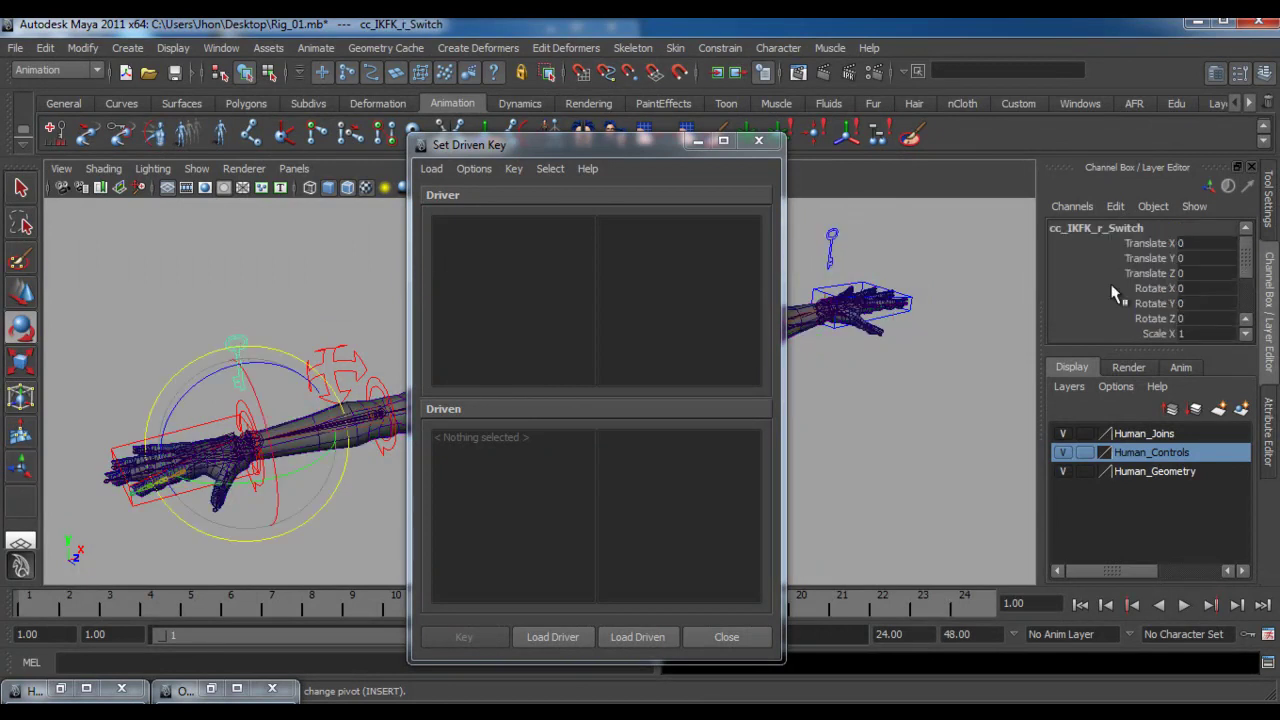
click(1150, 208)
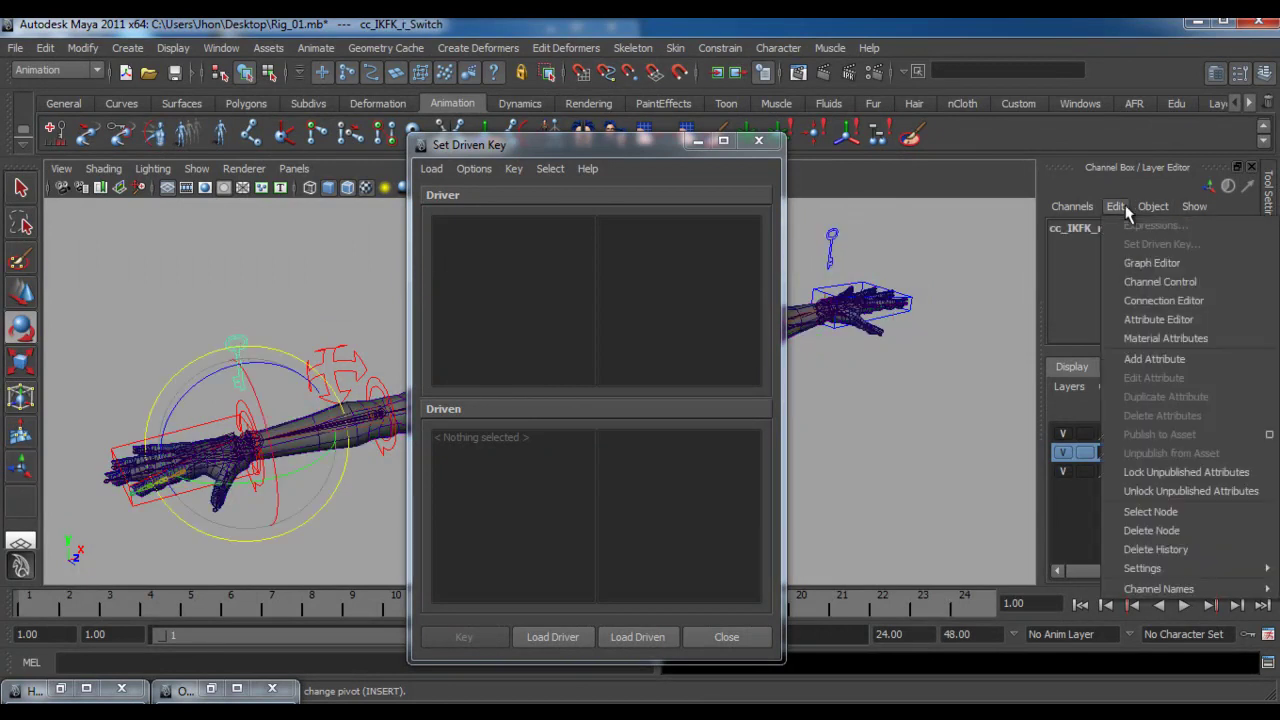
click(1172, 358)
click(818, 190)
click(729, 131)
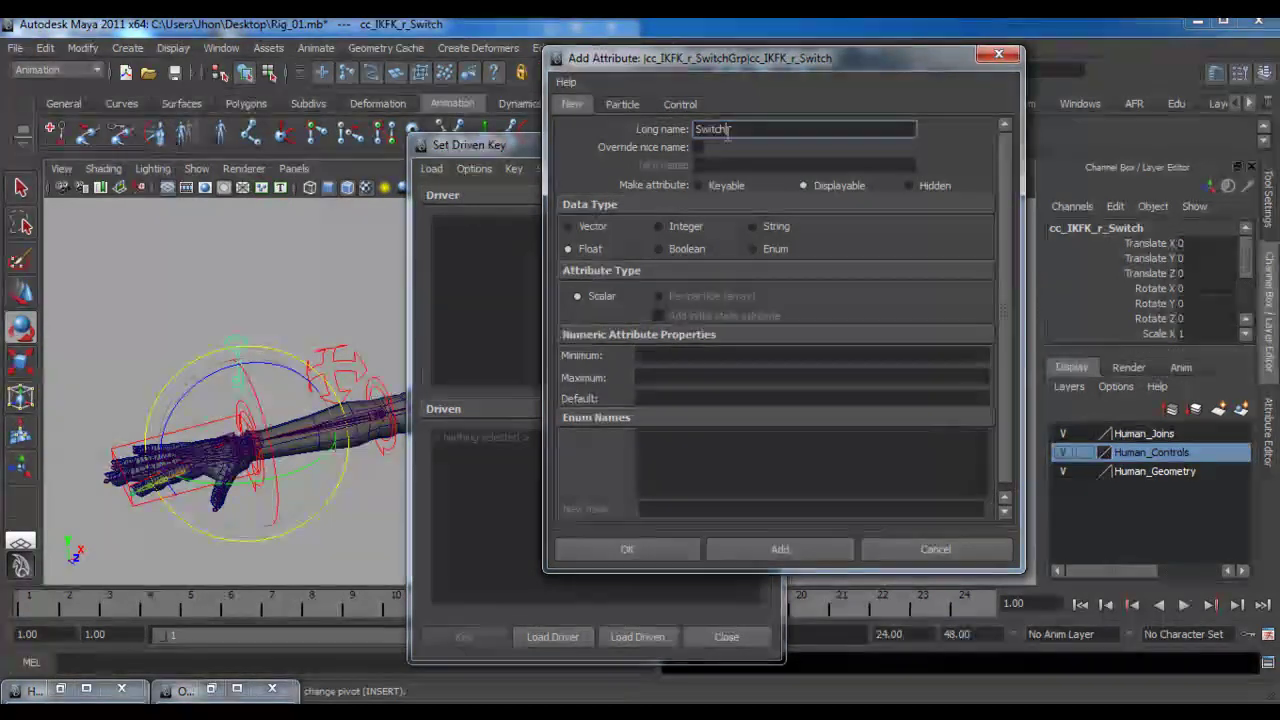
click(729, 550)
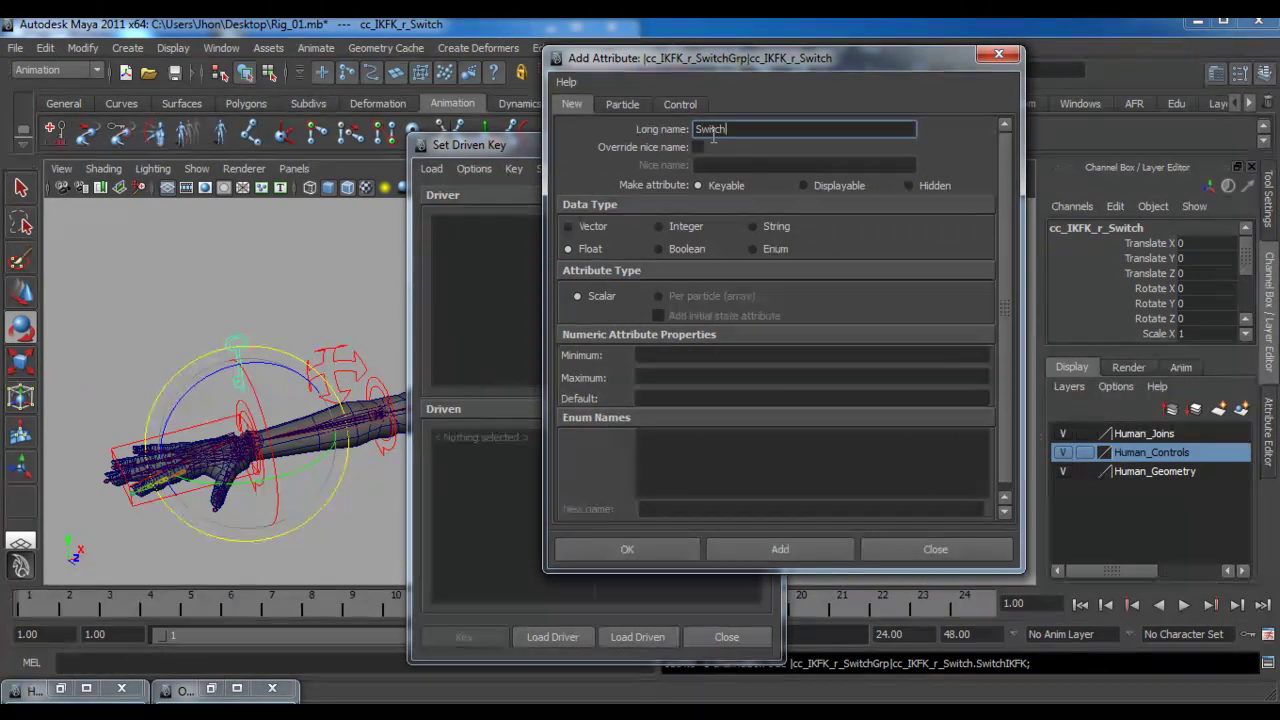
Add a keyable enum attribute named Switch with the values IK and FK to the cc_IKFK_r_Switch control
click(693, 250)
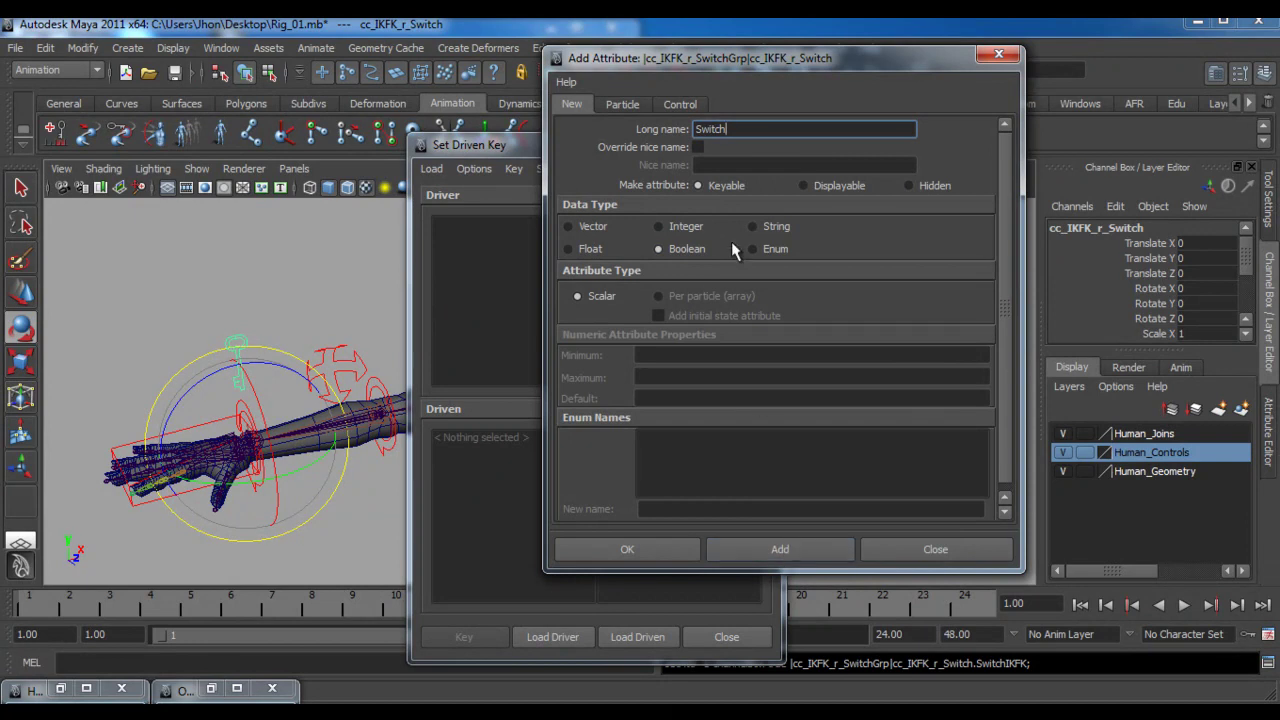
click(650, 437)
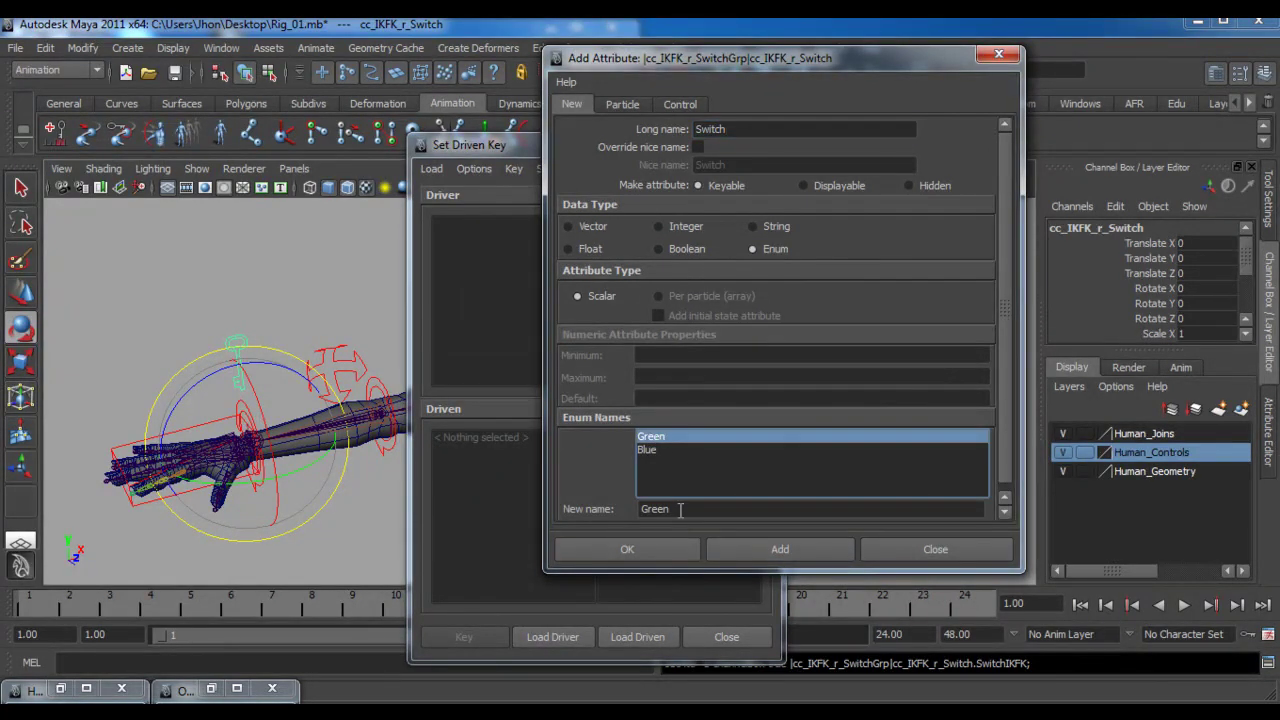
text(IK)
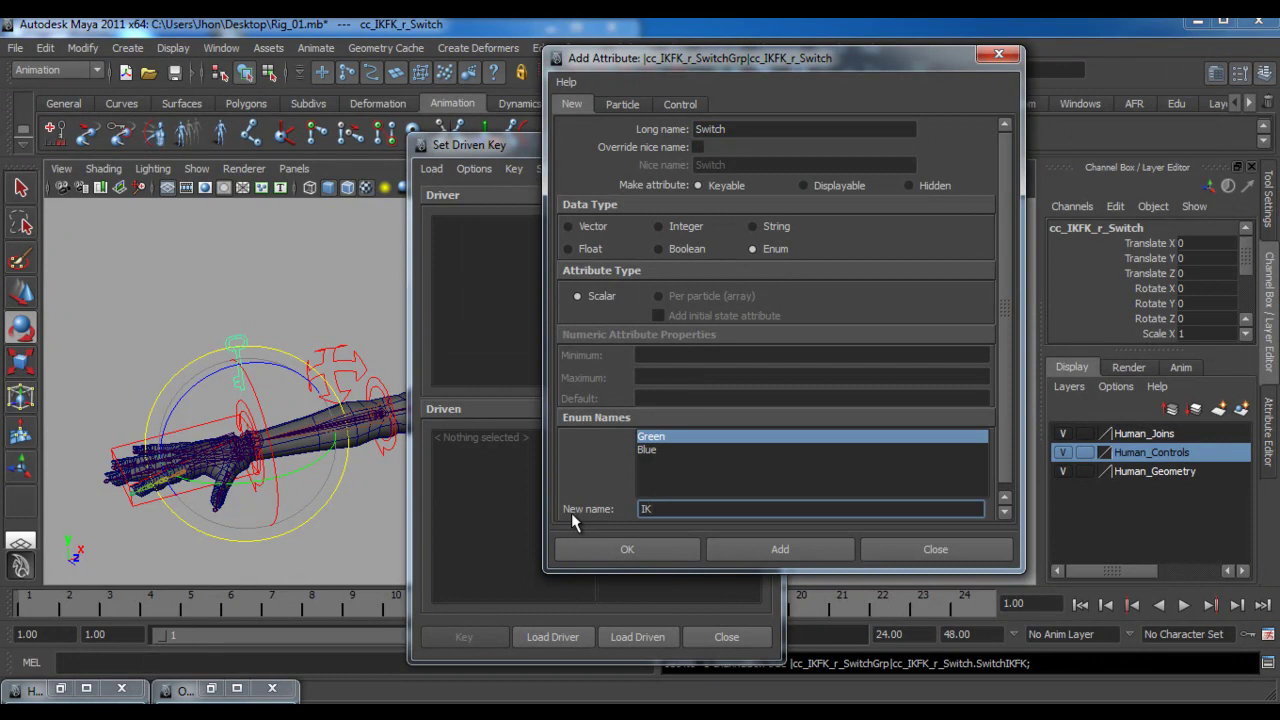
click(645, 450)
click(660, 510)
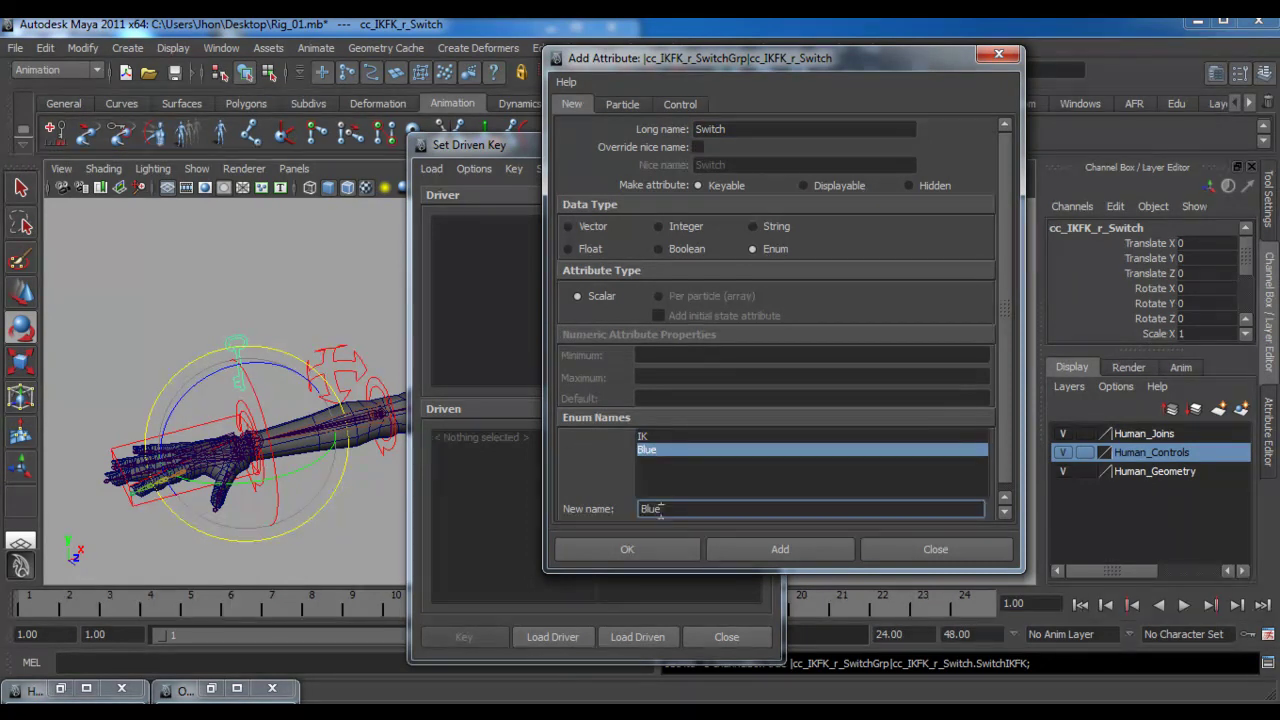
drag(670, 510, 572, 495)
text(FK)
click(608, 552)
Load cc_IKFK_r_Switch as the driver for the driven keys and choose its Switch attribute
scroll(1188, 302, down, 3)
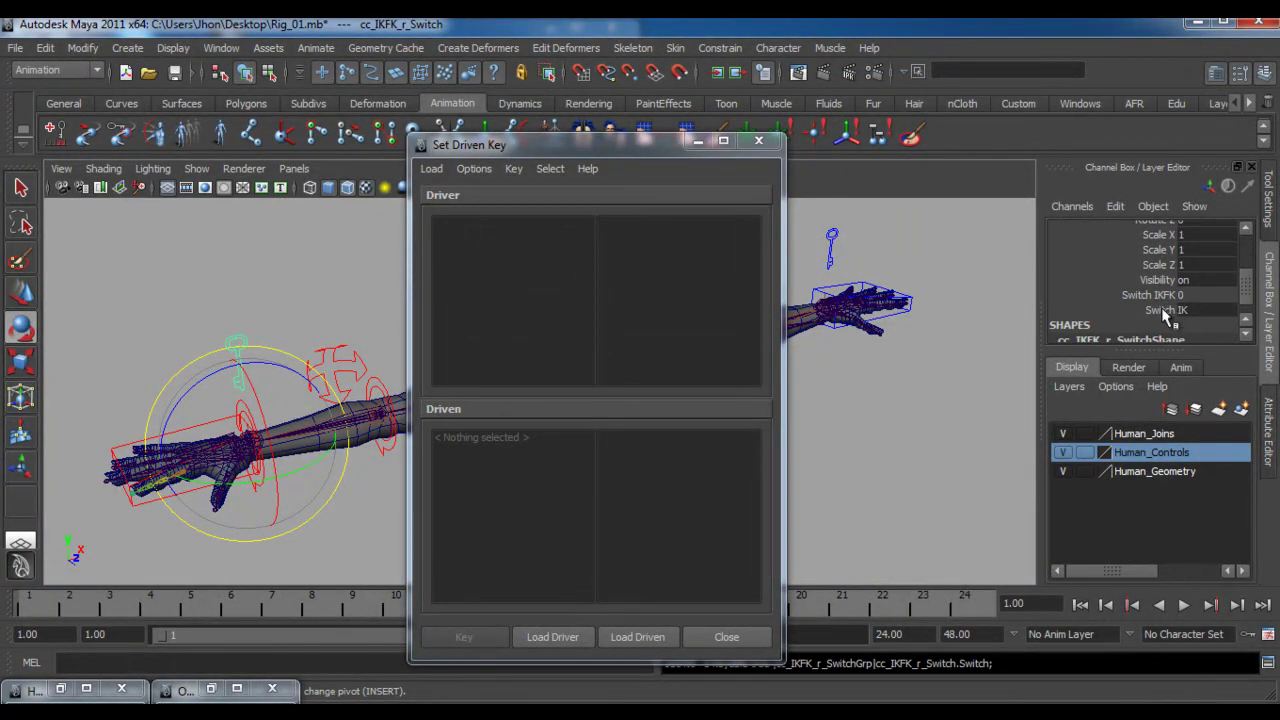
click(552, 636)
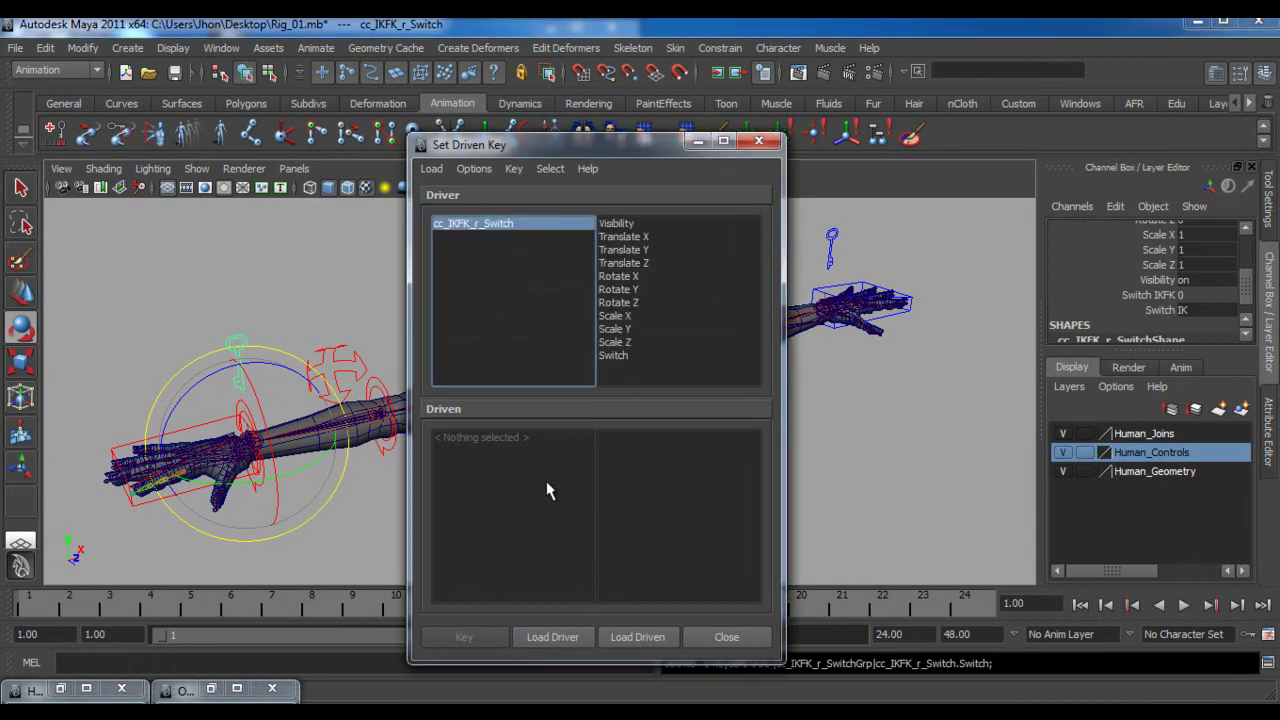
click(614, 355)
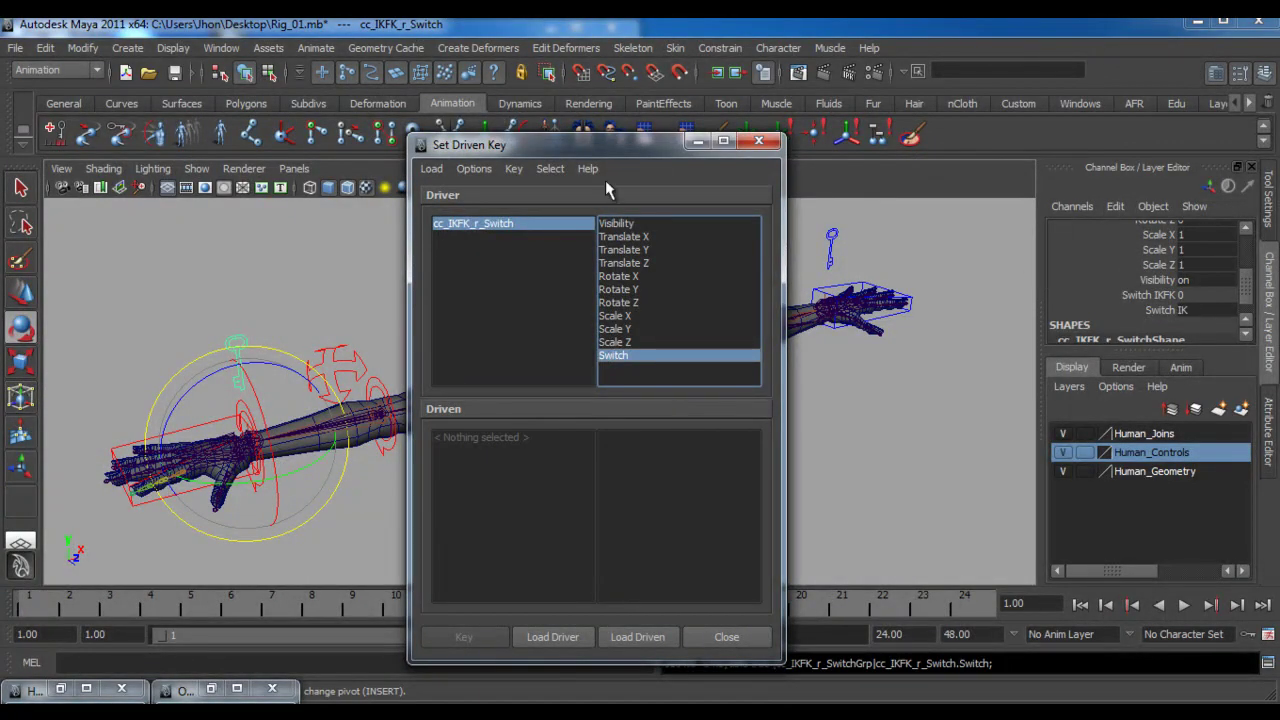
Set the Switch attribute of cc_IKFK_r_Switch to FK and move the Set Driven Key window aside
click(1196, 312)
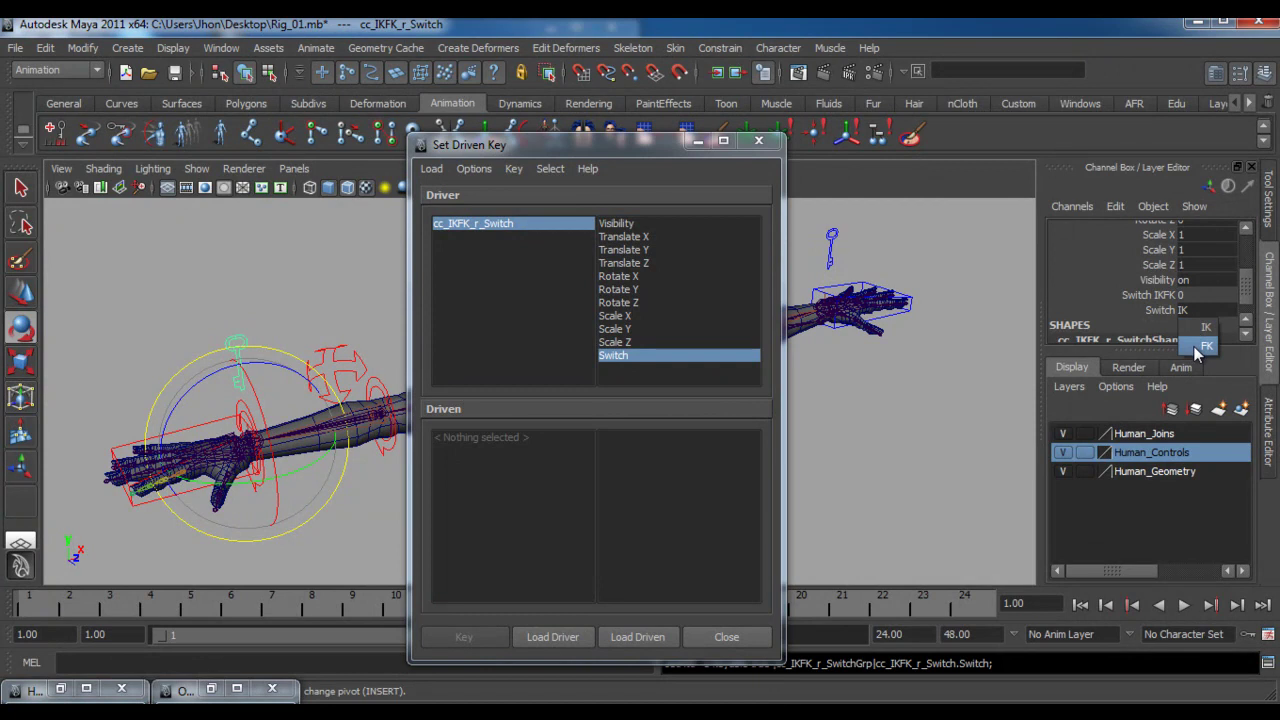
click(1198, 347)
drag(567, 141, 793, 91)
Bring back the Outliner and expand hidden_arm_Joins through bn_r_Arm, bn_r_Shoulder and bn_r_Elbow down to the contents of J_r_Wrist
click(216, 690)
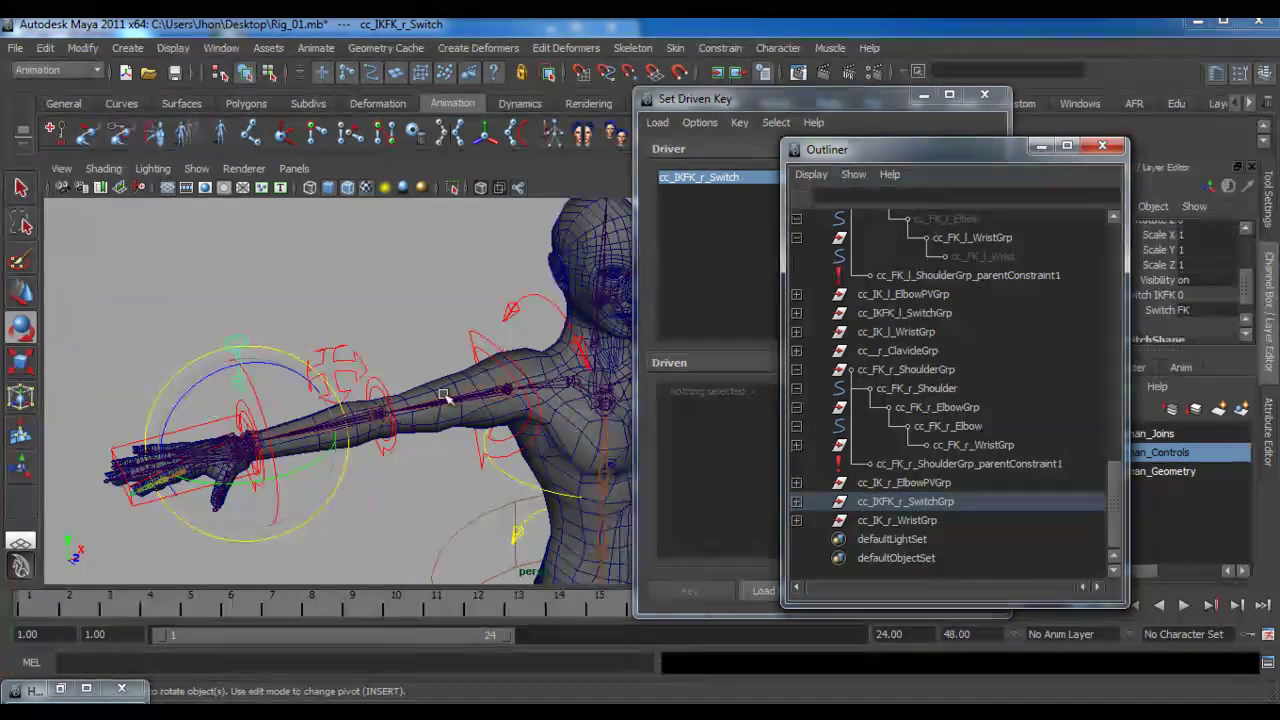
scroll(522, 396, up, 10)
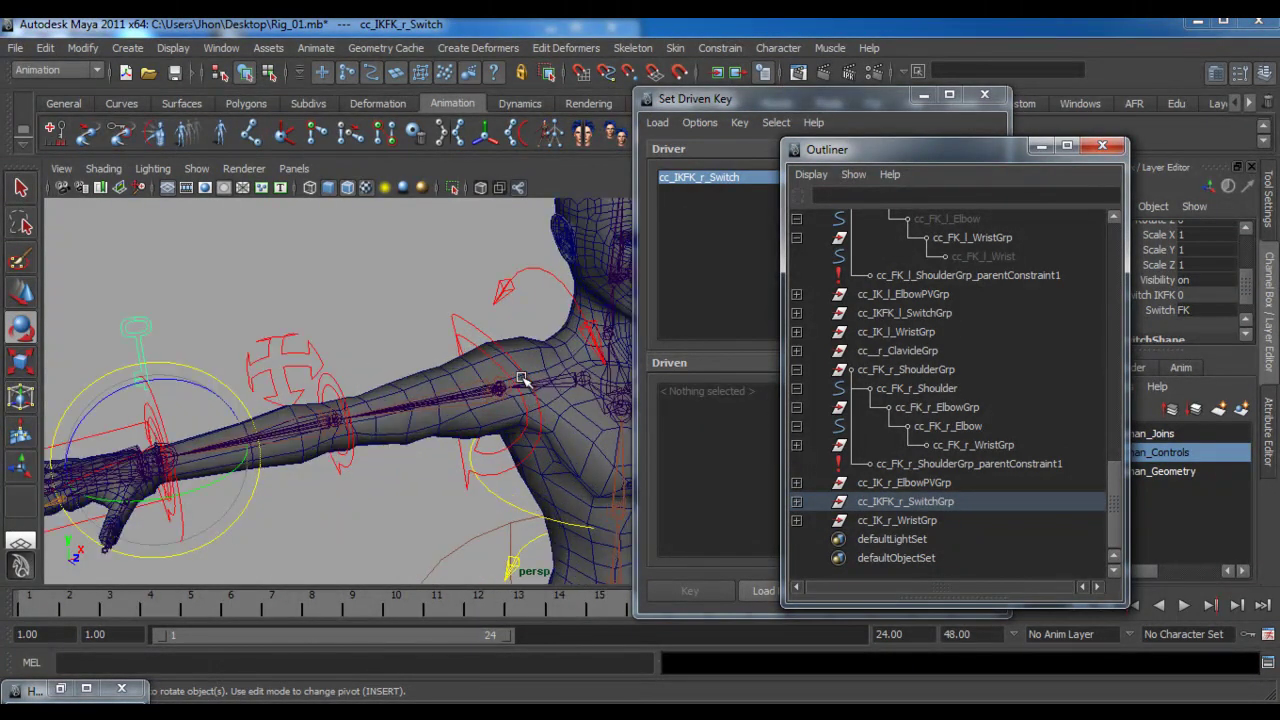
click(362, 378)
scroll(345, 400, down, 10)
scroll(990, 355, up, 5)
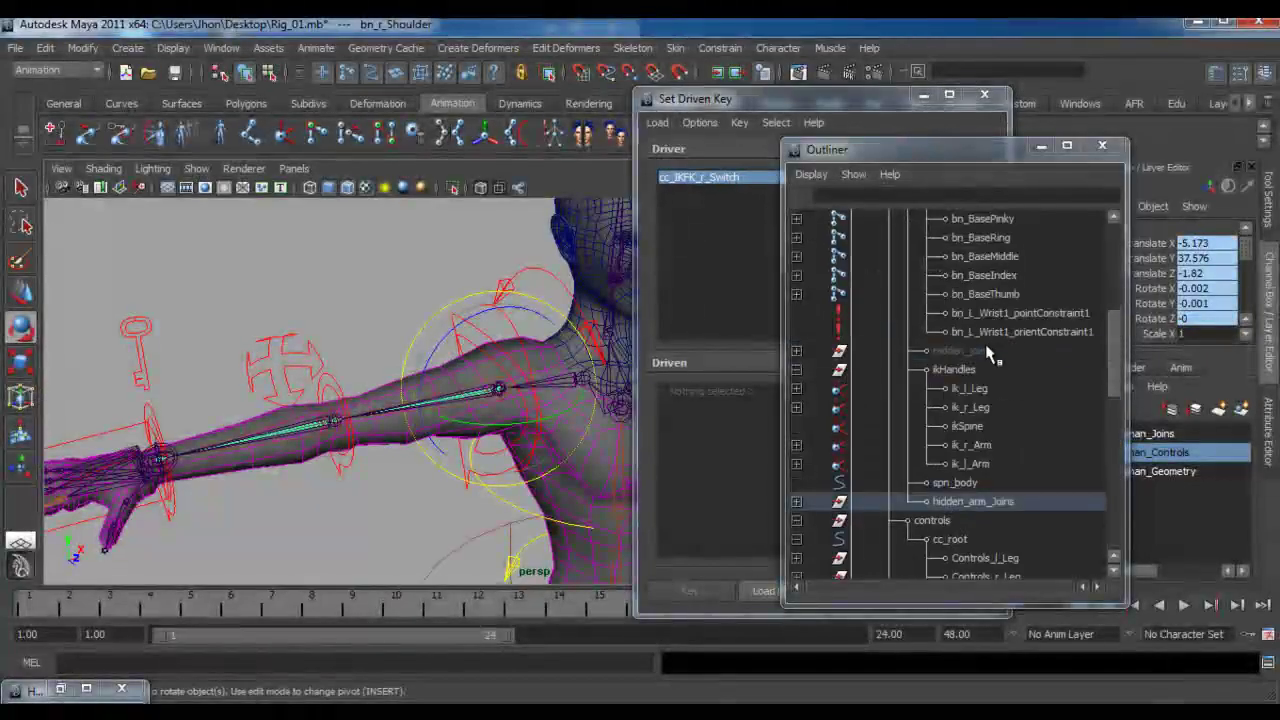
click(796, 501)
scroll(798, 504, down, 3)
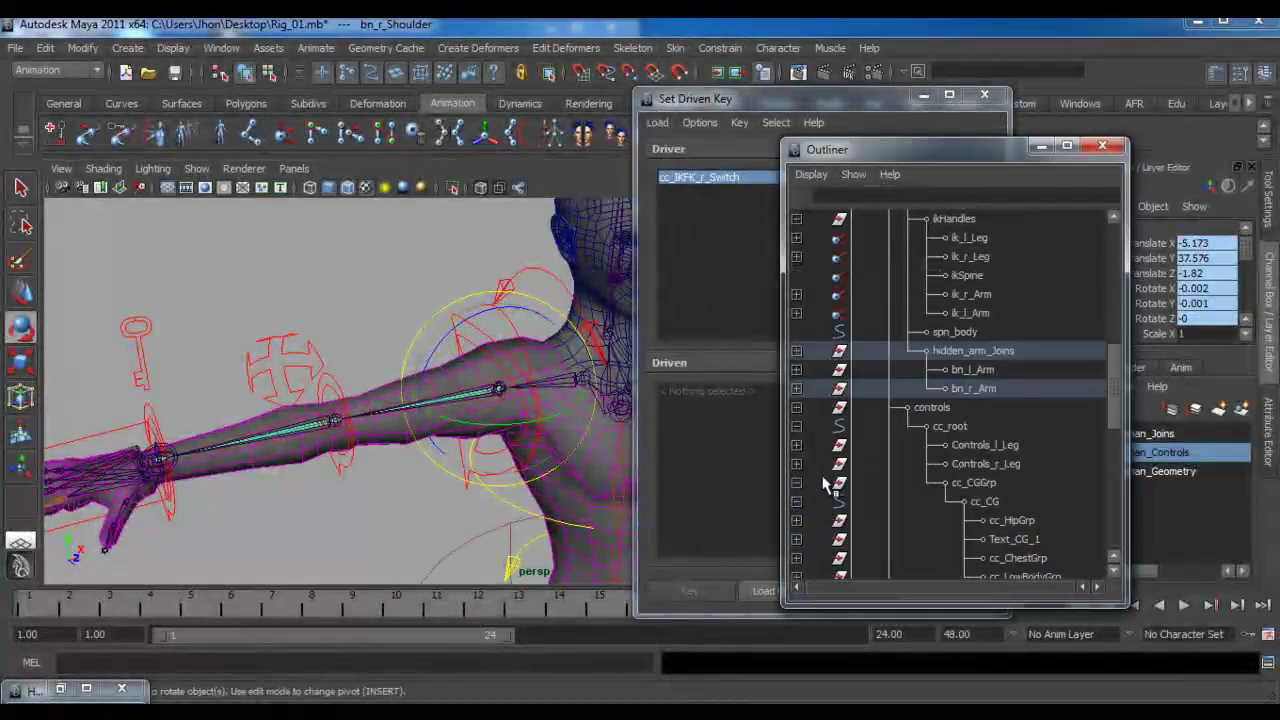
click(796, 389)
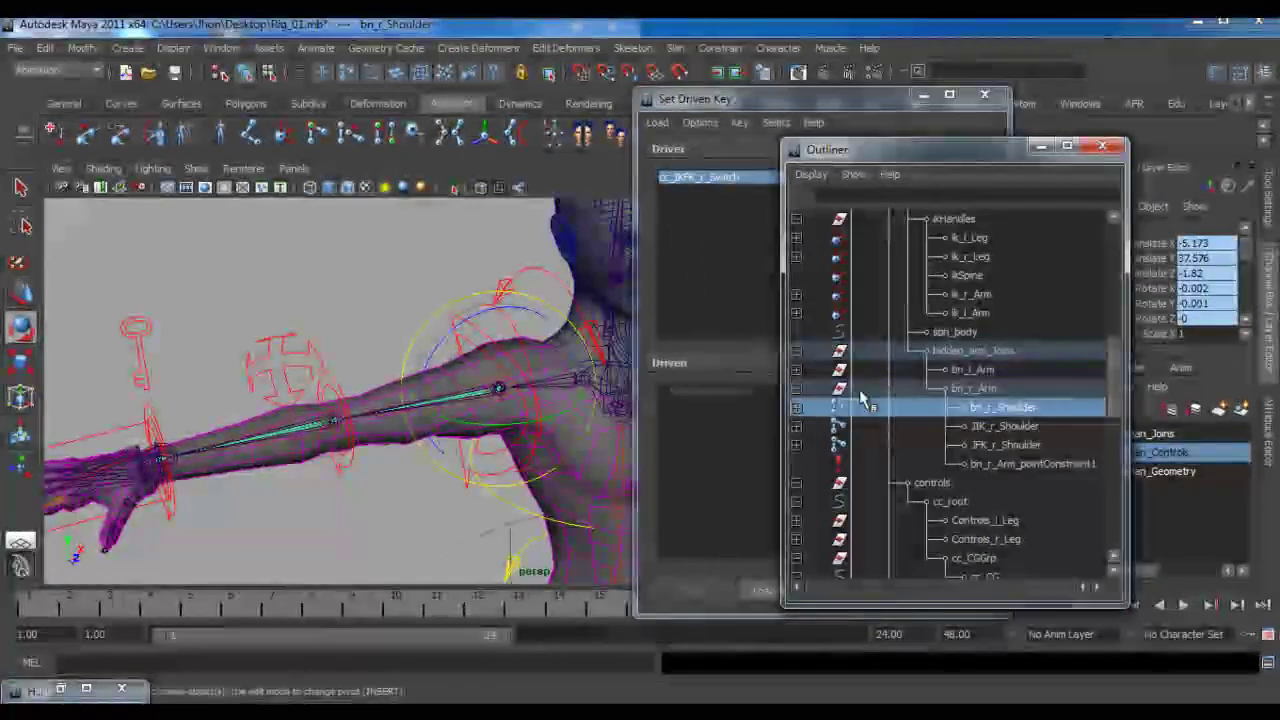
click(796, 407)
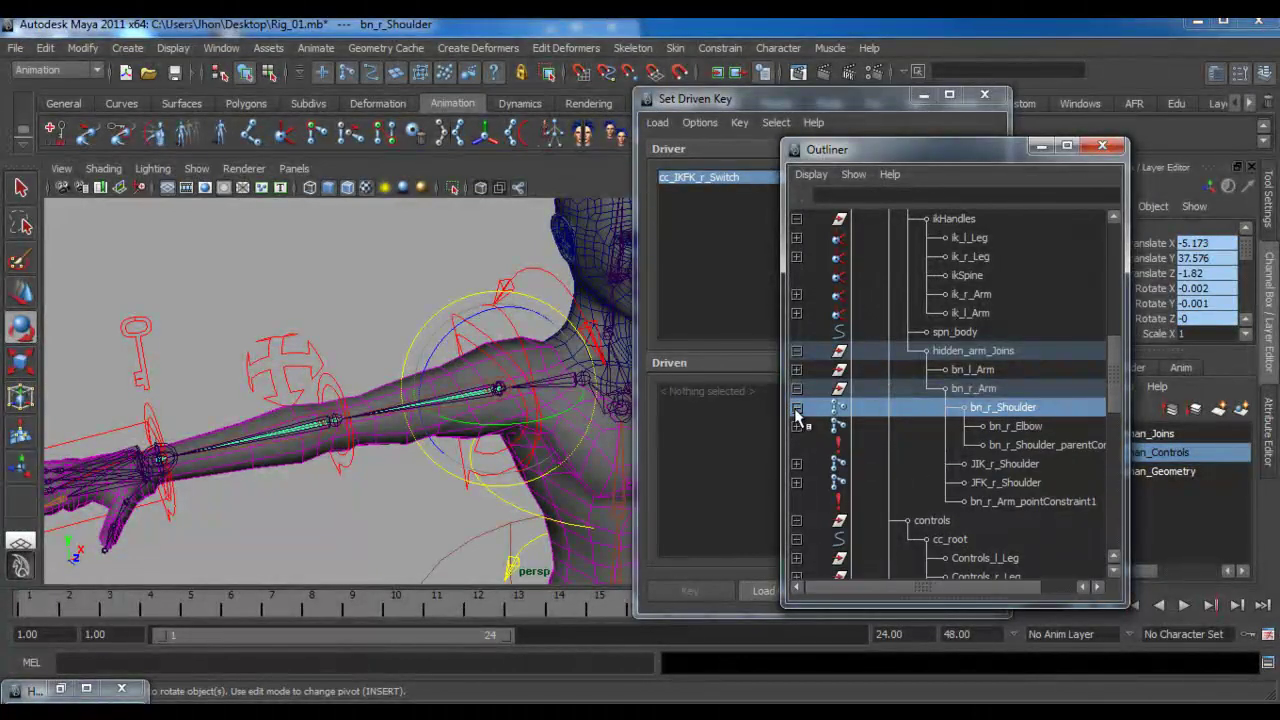
click(796, 427)
click(797, 444)
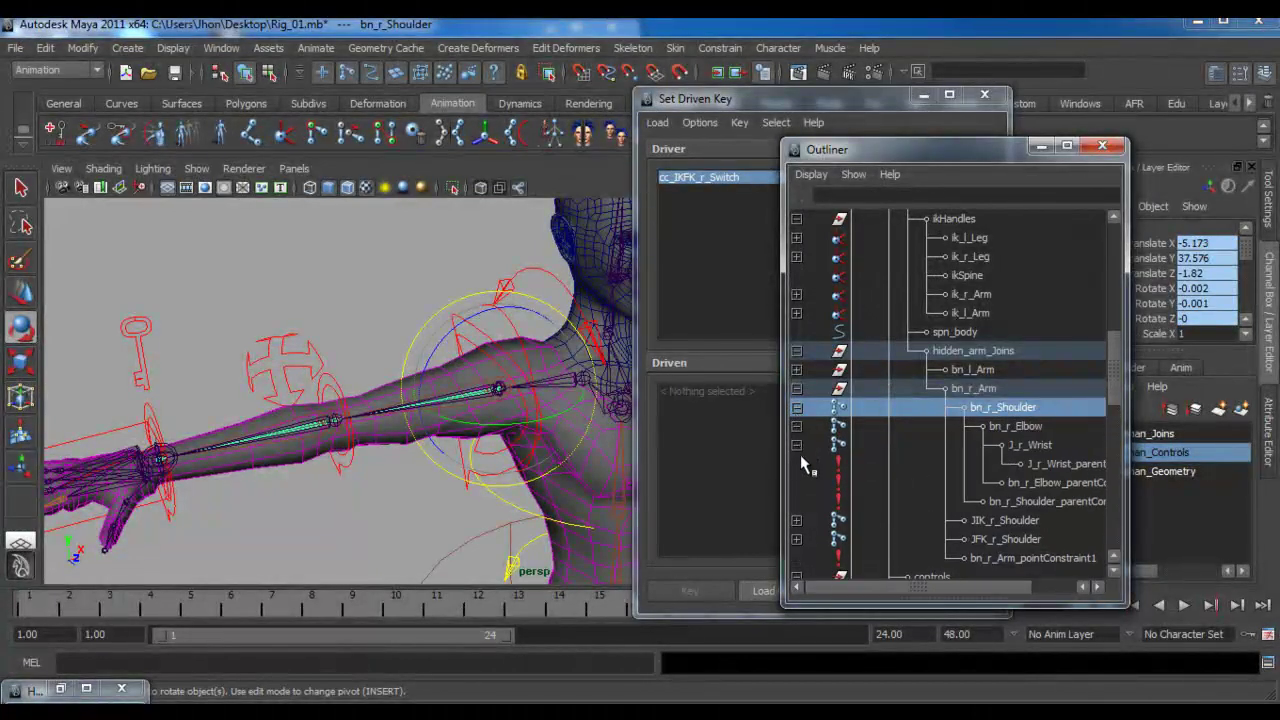
Select the parent constraints of bn_r_Shoulder, bn_r_Elbow and J_r_Wrist together, and move the Outliner clear of the Set Driven Key window
drag(1114, 372, 1120, 442)
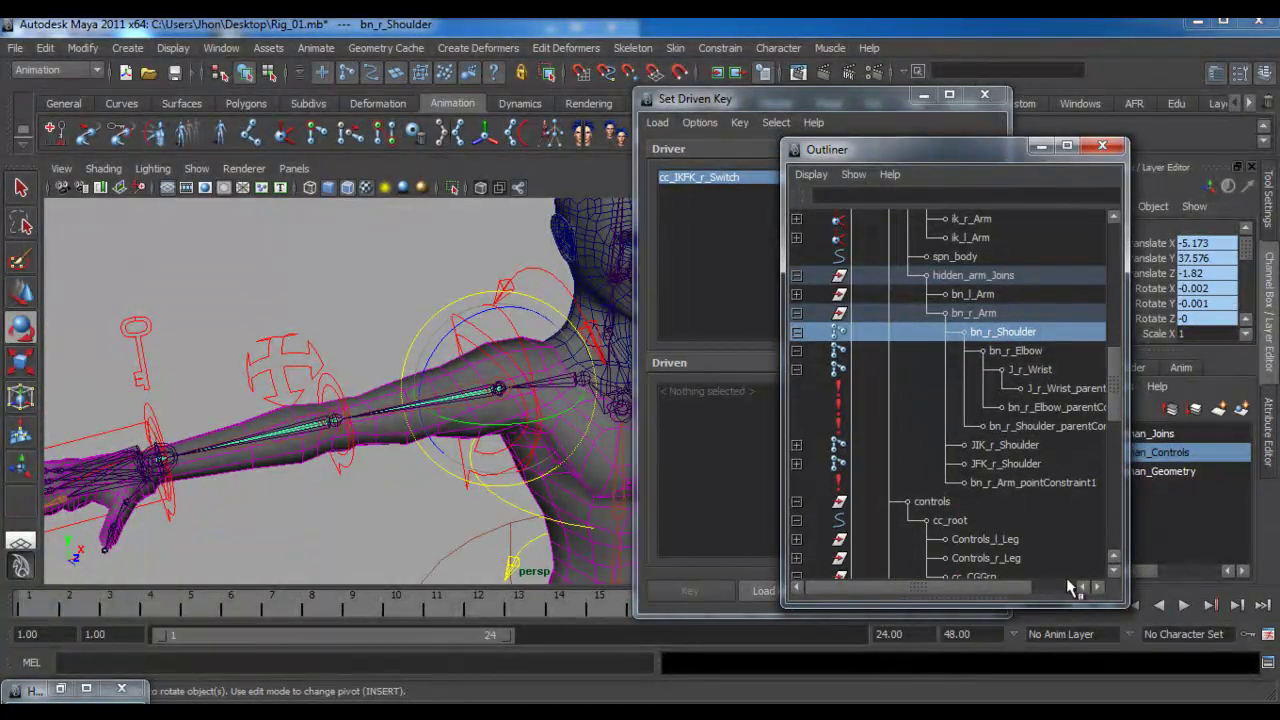
drag(1015, 593, 1060, 593)
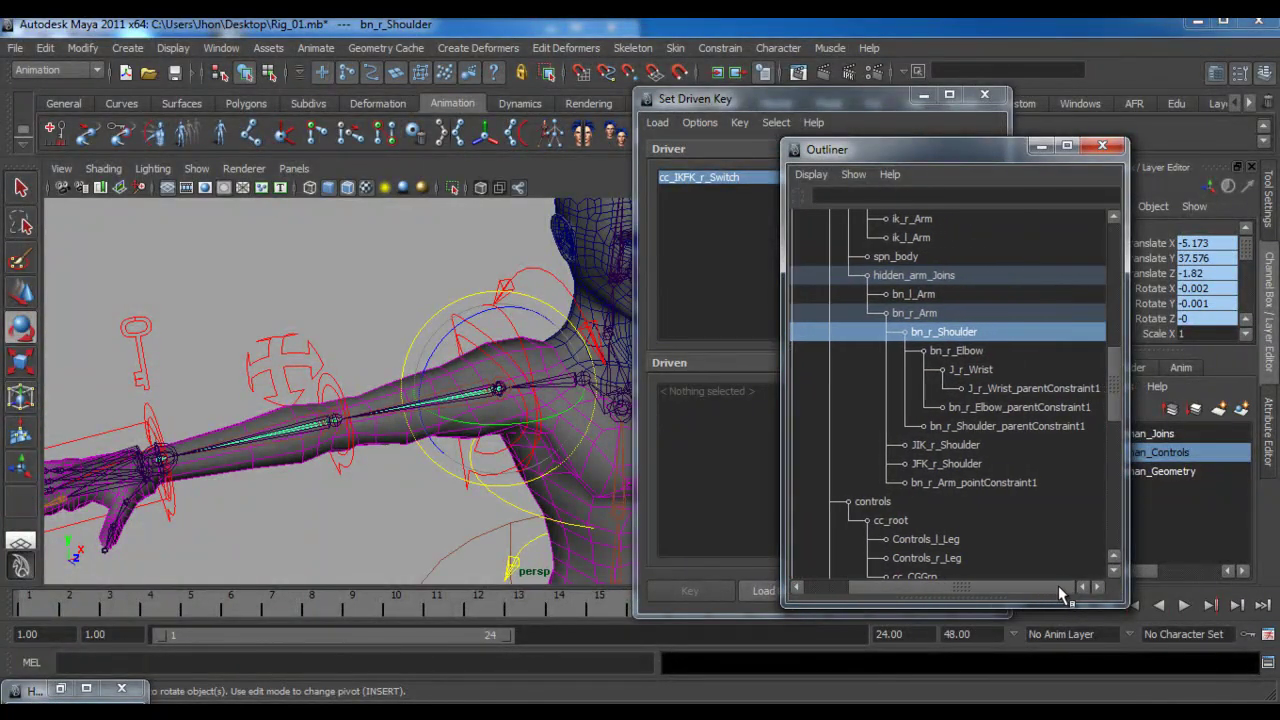
click(1030, 426)
ctrl+click(1036, 408)
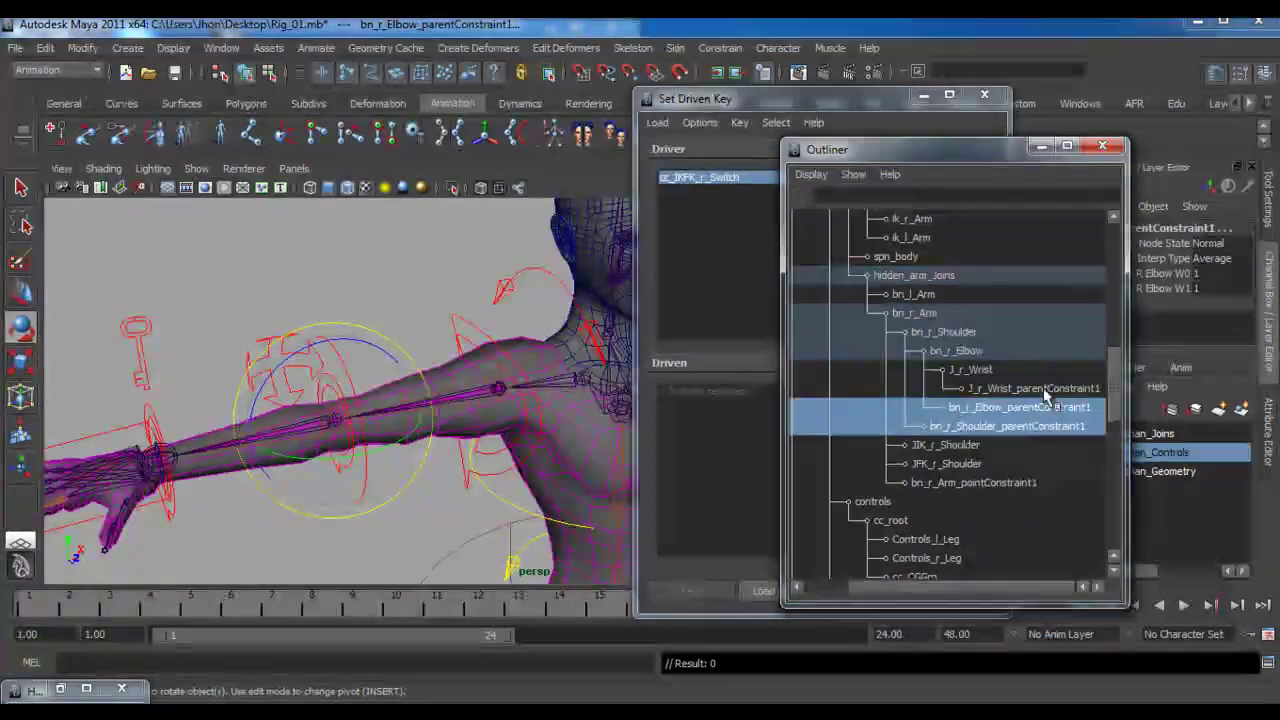
ctrl+click(1040, 389)
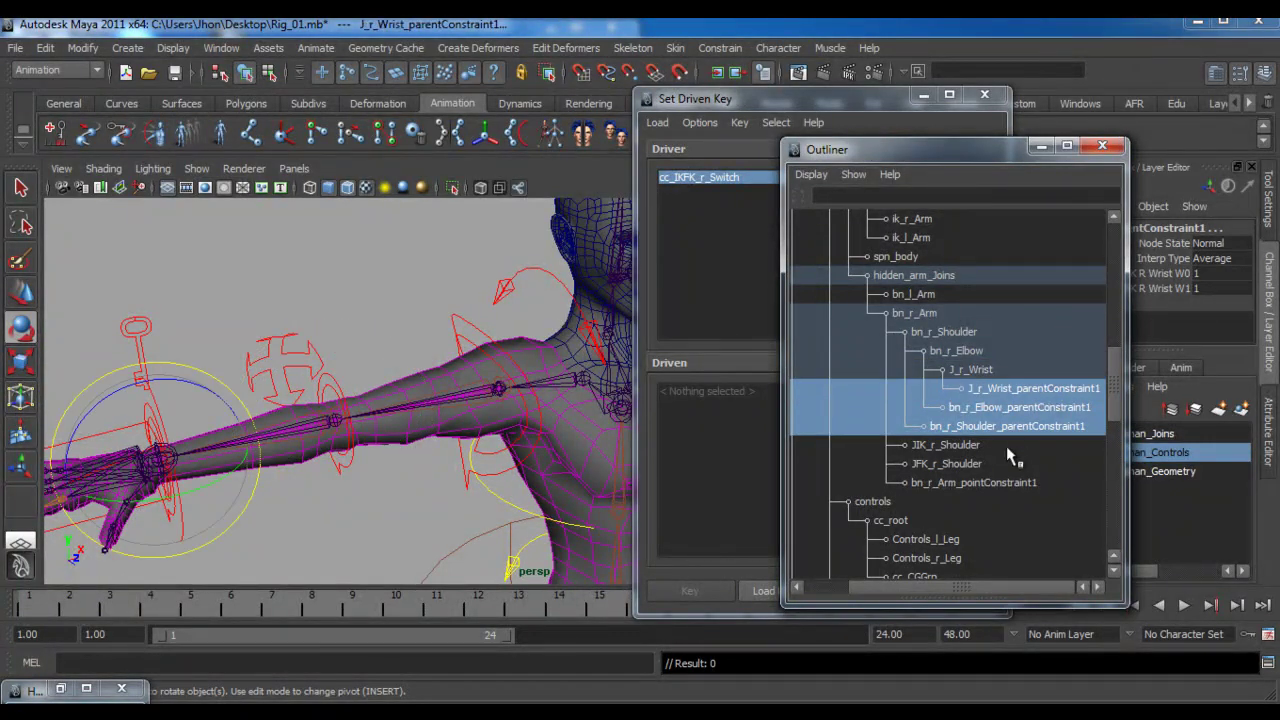
drag(897, 151, 333, 140)
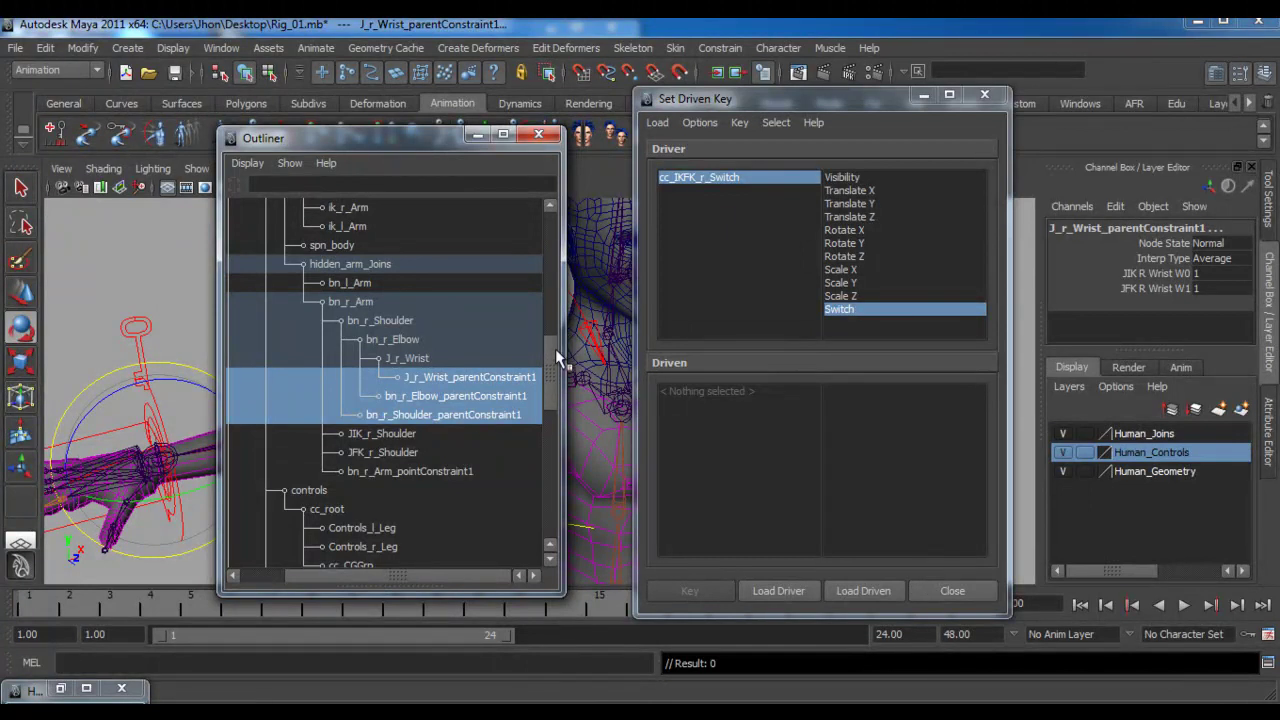
drag(555, 353, 555, 373)
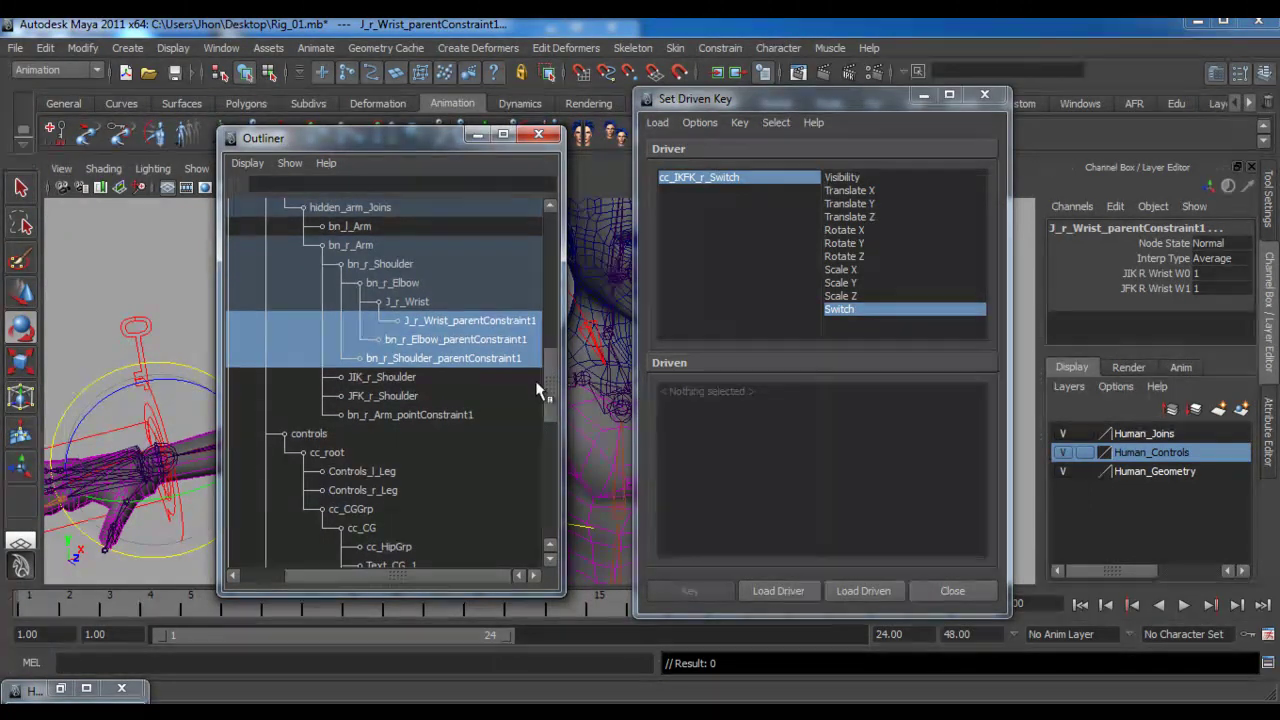
drag(553, 388, 556, 357)
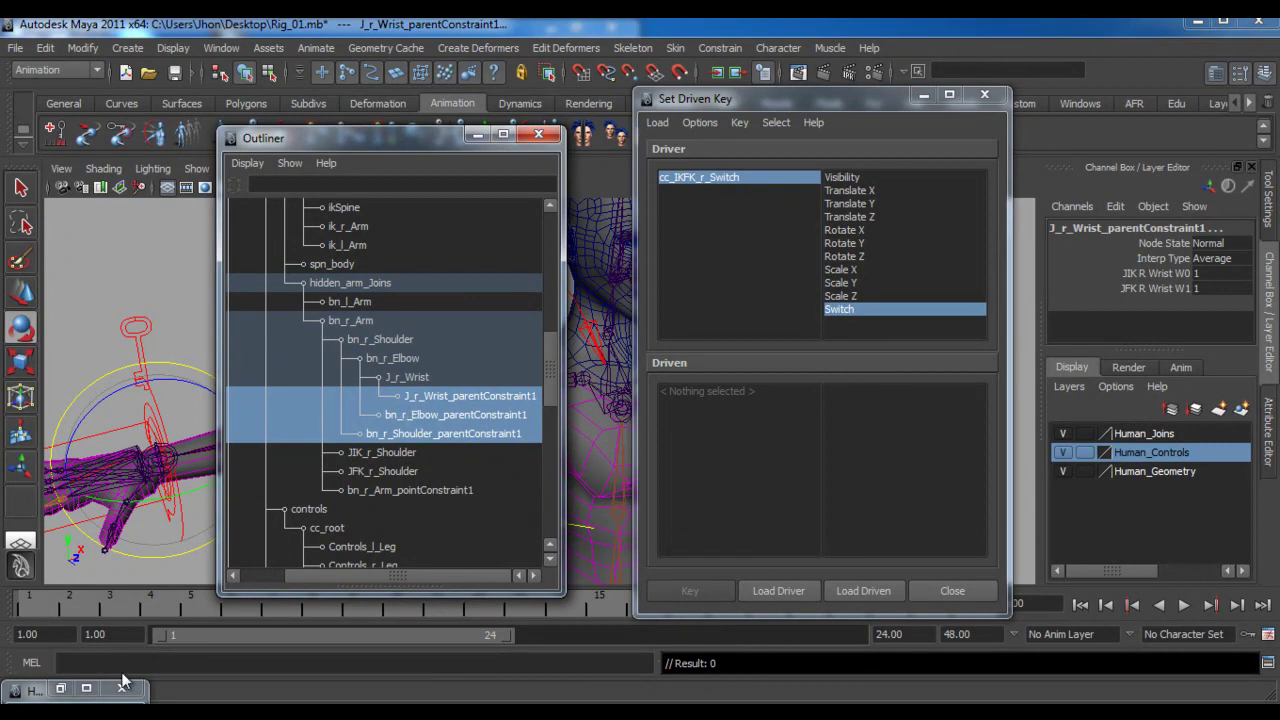
Restore the Hypershade, add the three selected parent constraints to its graph and spread the nodes apart
click(58, 689)
drag(175, 148, 715, 258)
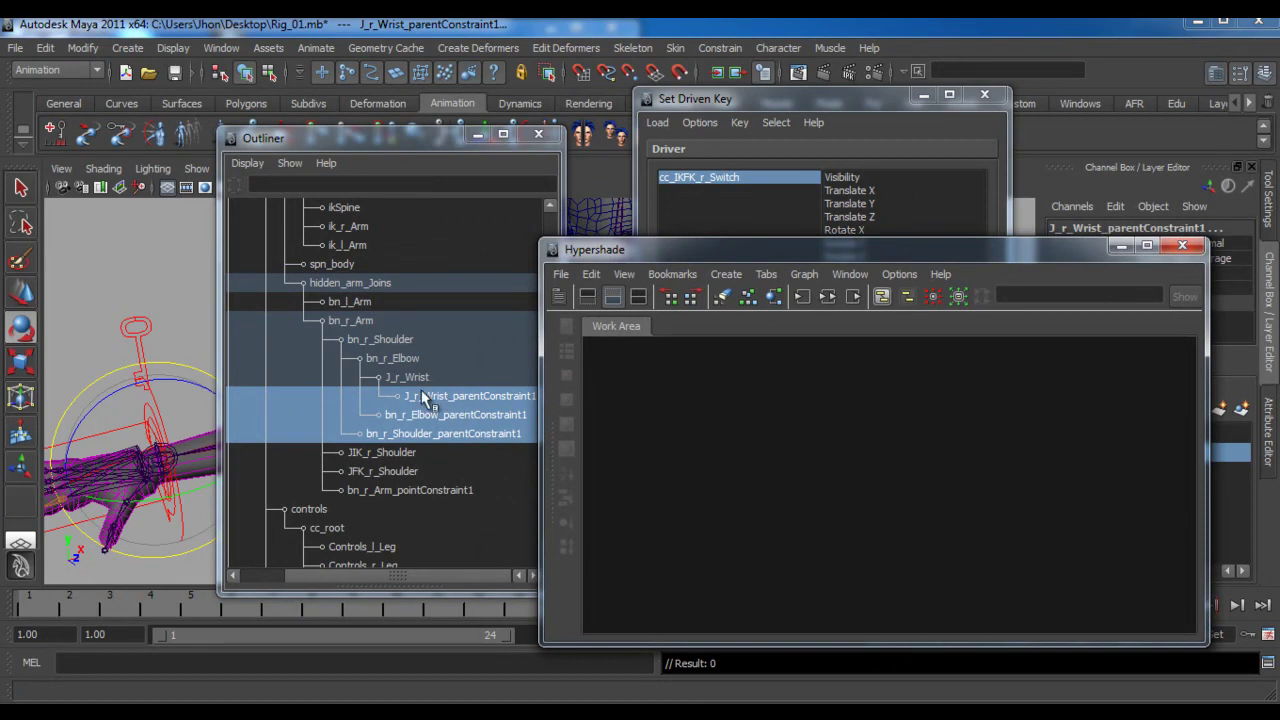
click(804, 274)
mouse_move(850, 274)
mouse_move(804, 274)
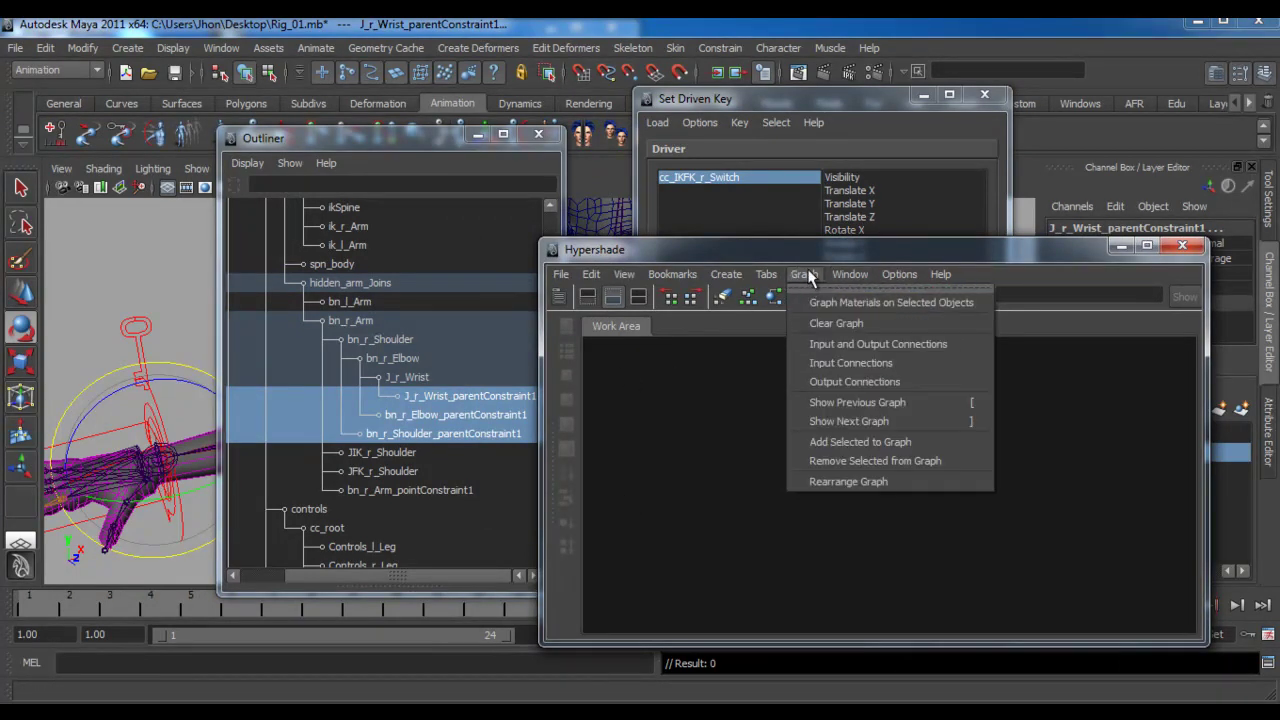
click(858, 445)
click(906, 459)
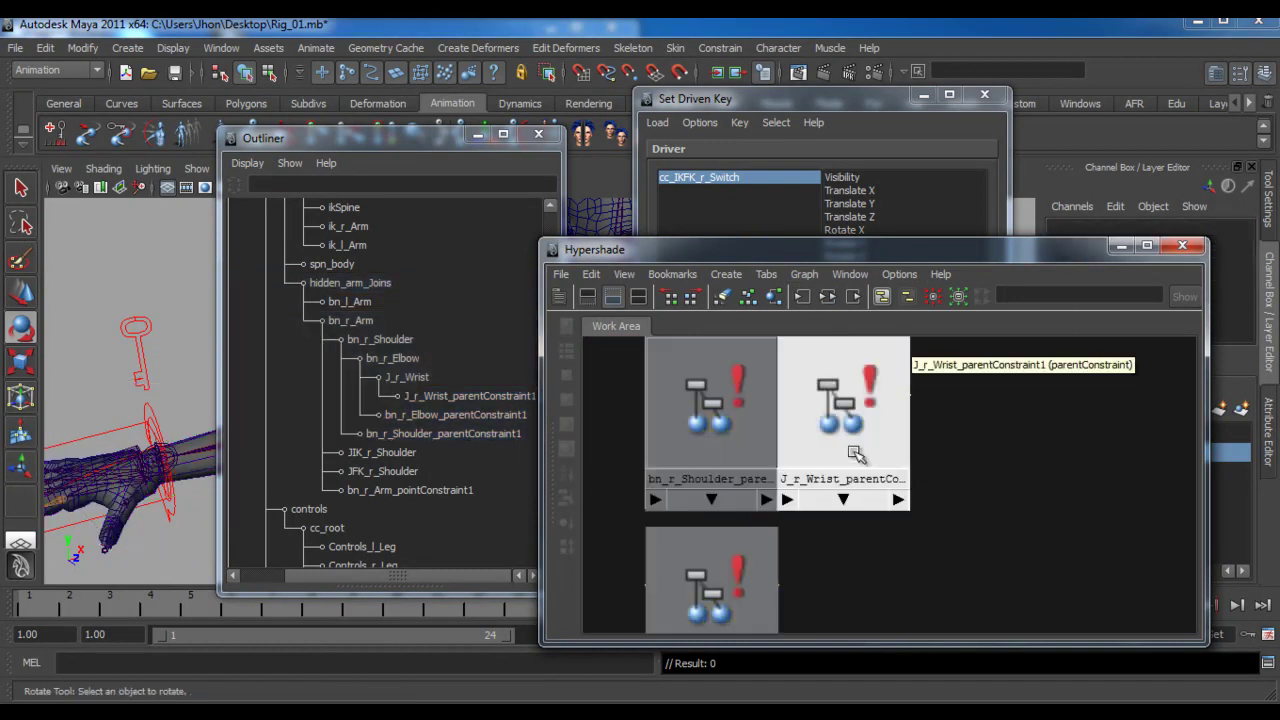
click(730, 445)
click(668, 545)
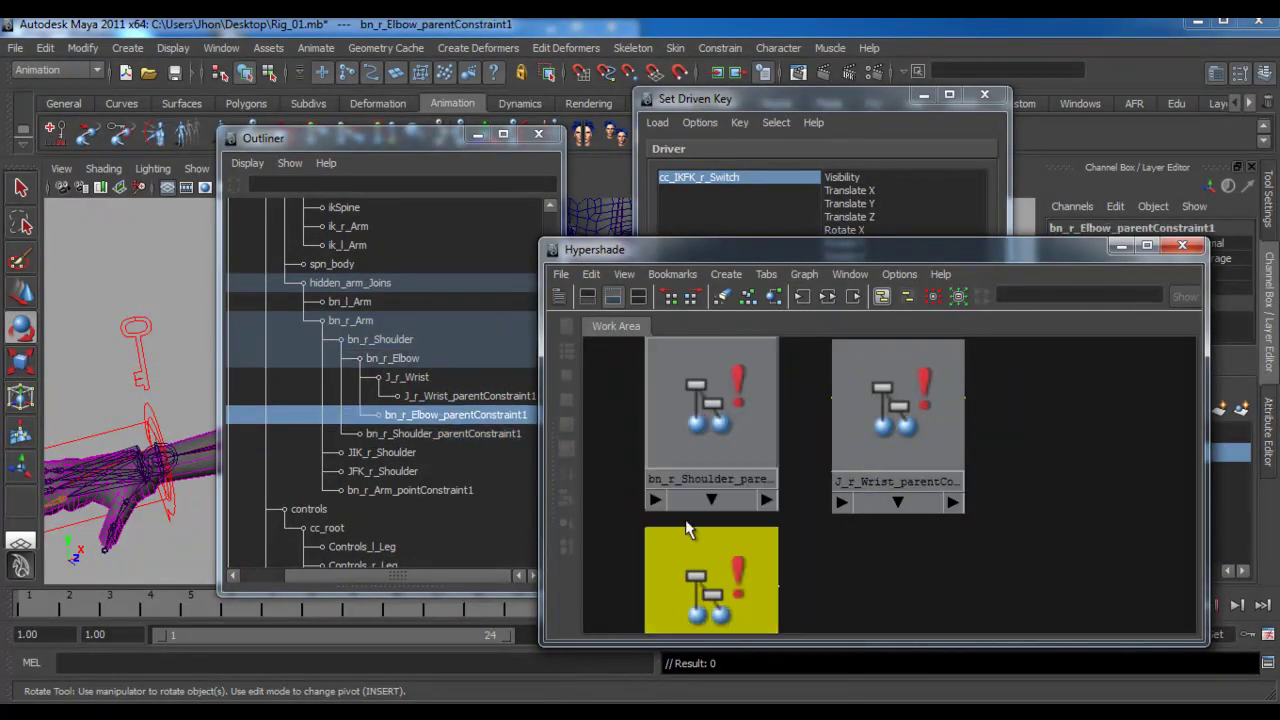
Locate the bn_L_Wrist1 joint of the right hand in the Outliner and select its point and orient constraints together
click(424, 139)
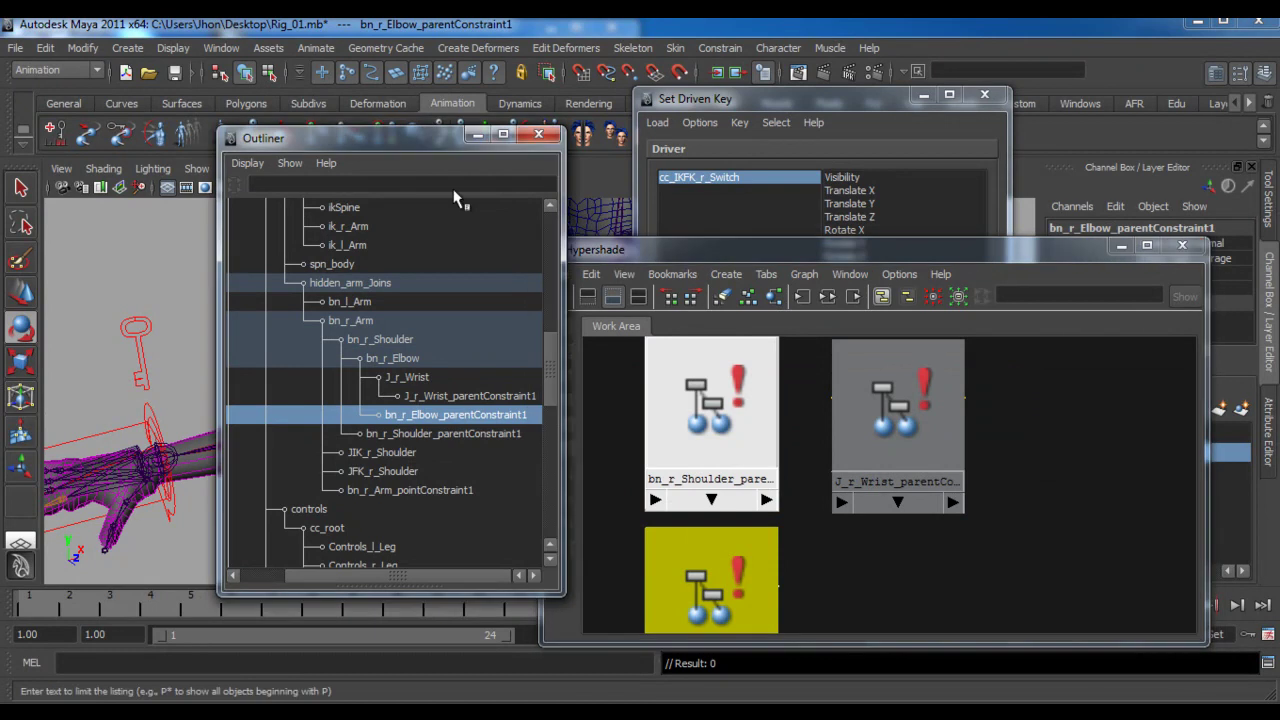
click(136, 448)
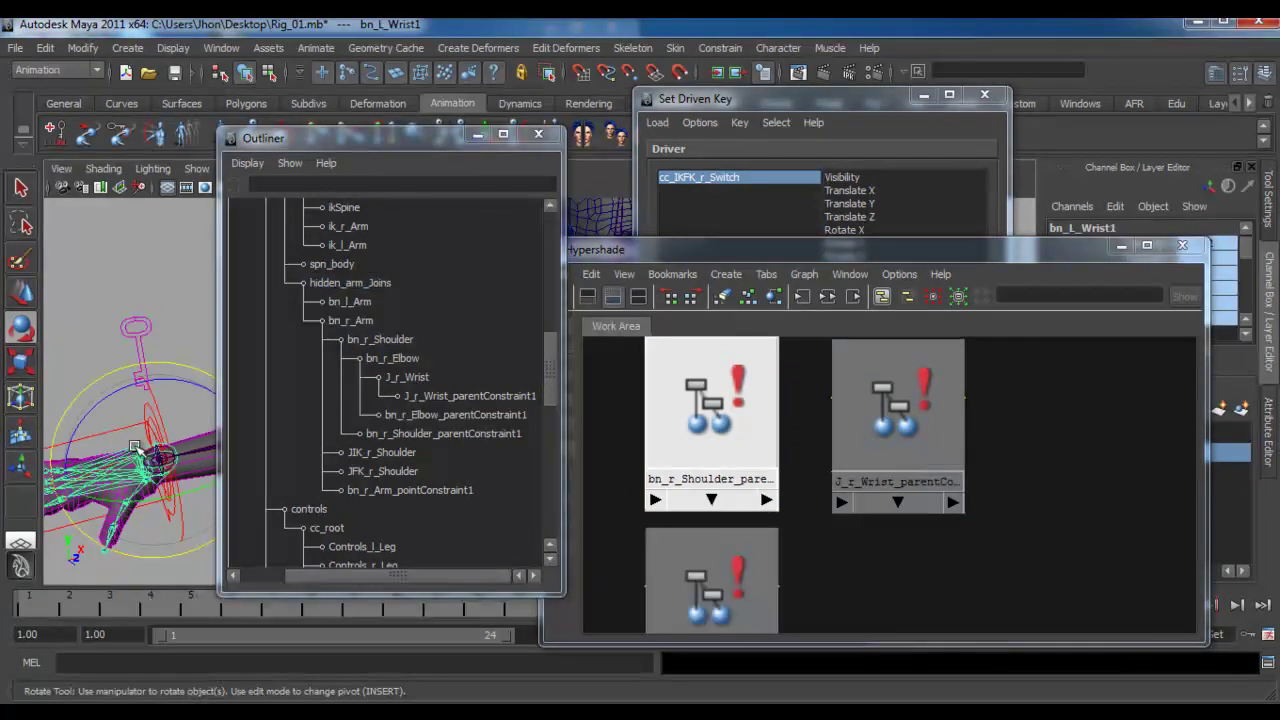
drag(549, 359, 548, 268)
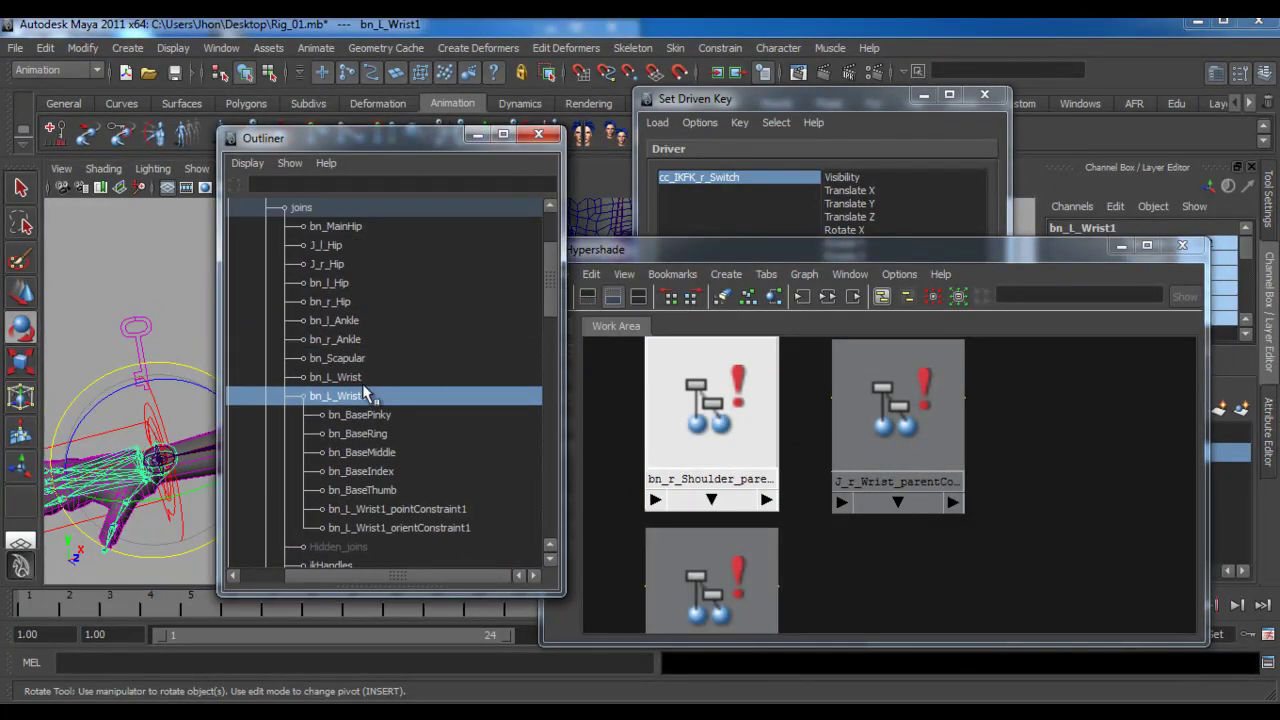
click(427, 512)
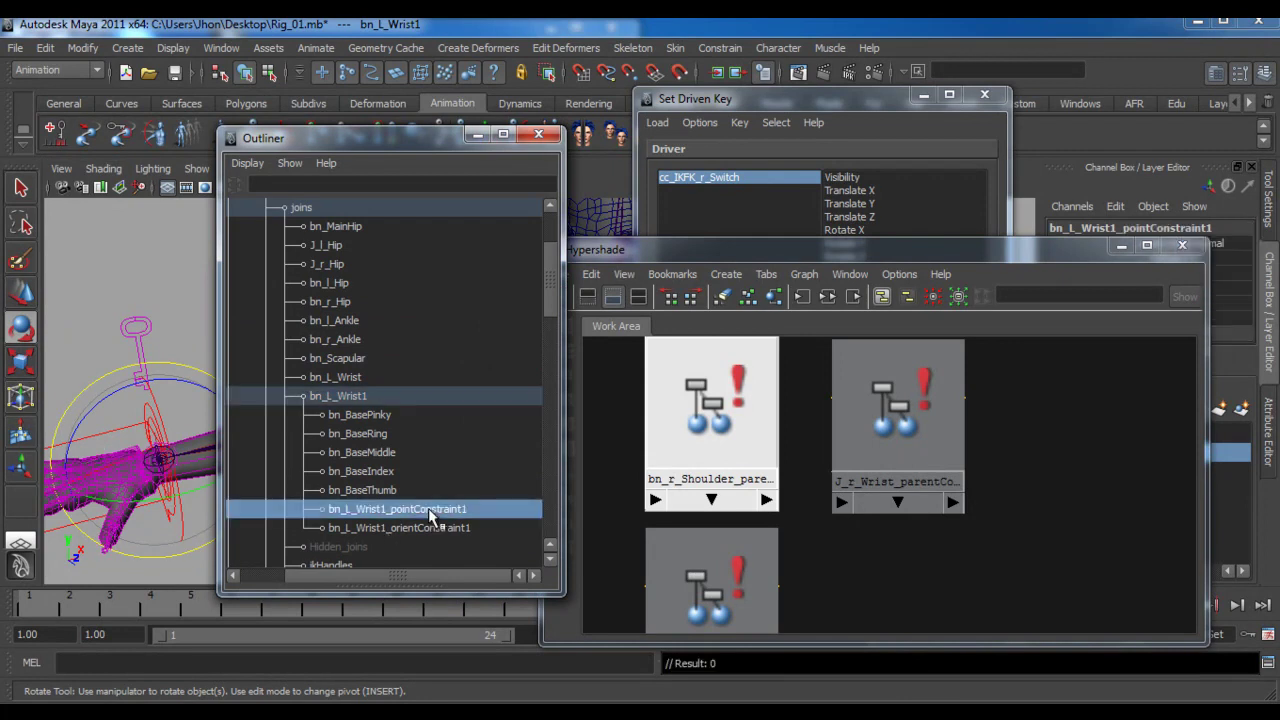
click(362, 398)
scroll(365, 500, down, 3)
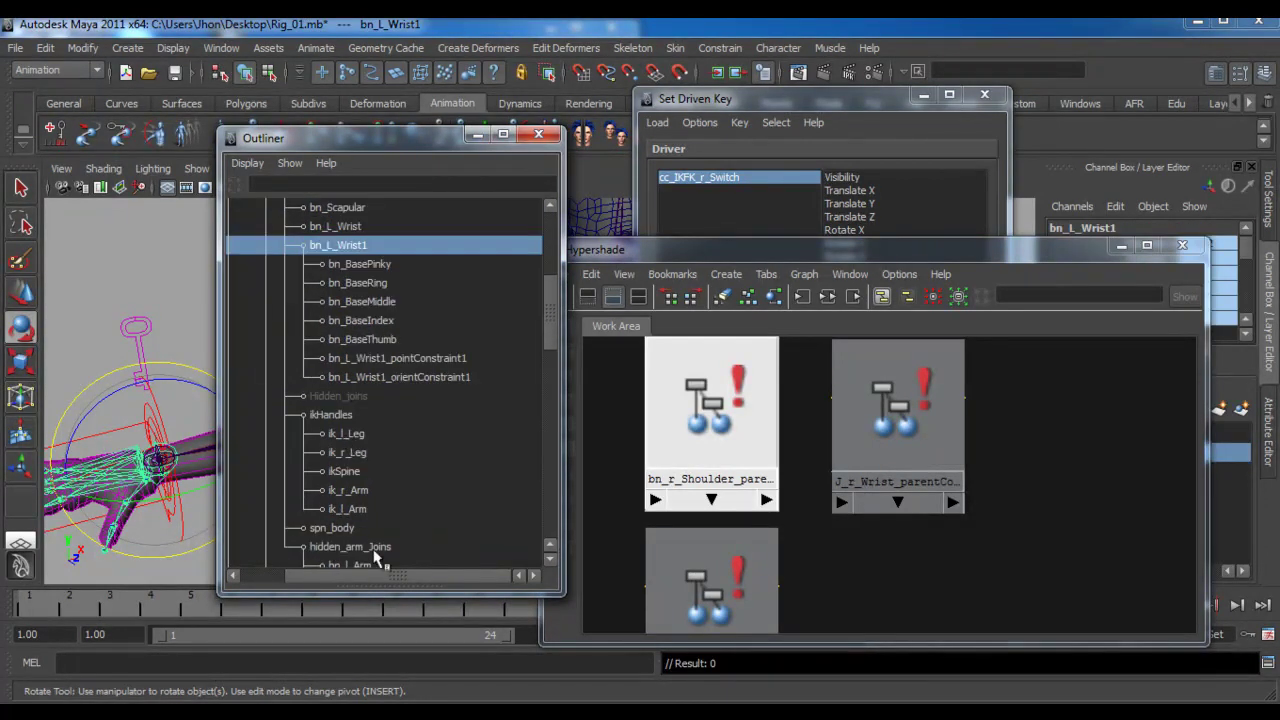
click(490, 362)
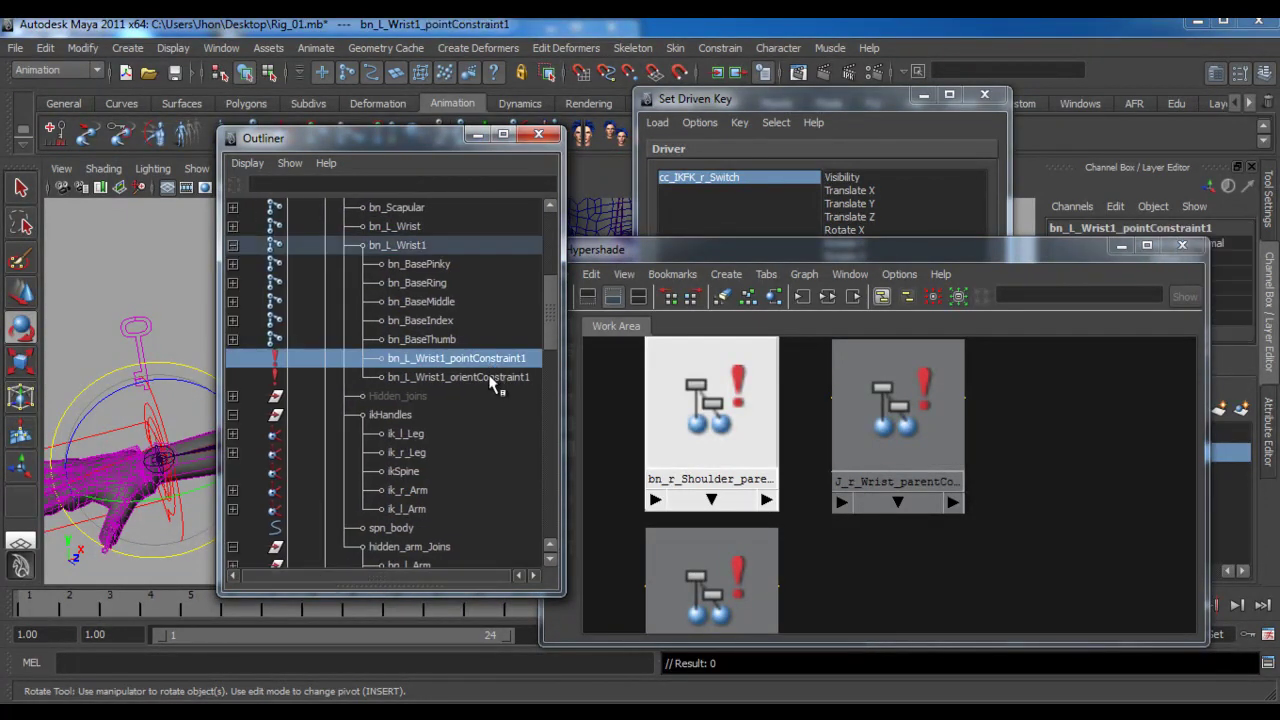
ctrl+click(490, 378)
Add the two bn_L_Wrist1 constraints to the Hypershade graph and move their nodes clear of the parent constraints
click(806, 274)
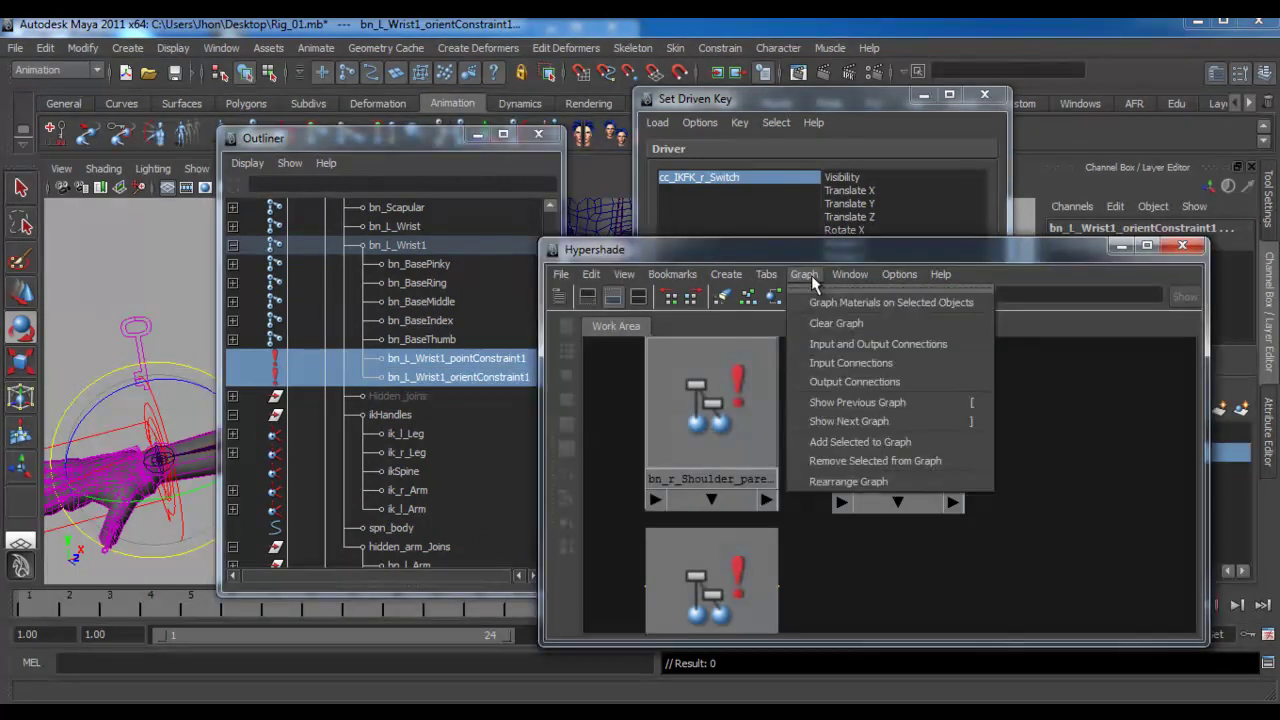
mouse_move(810, 274)
click(845, 441)
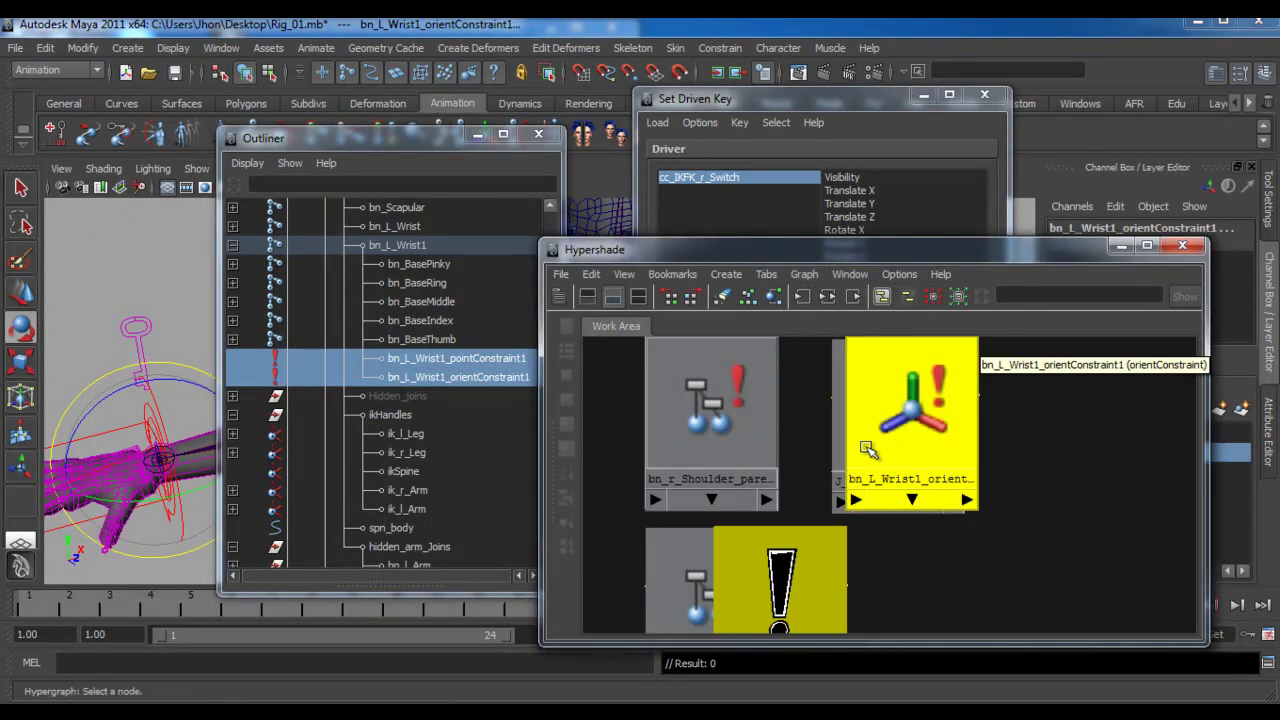
drag(889, 461, 1045, 491)
click(1160, 483)
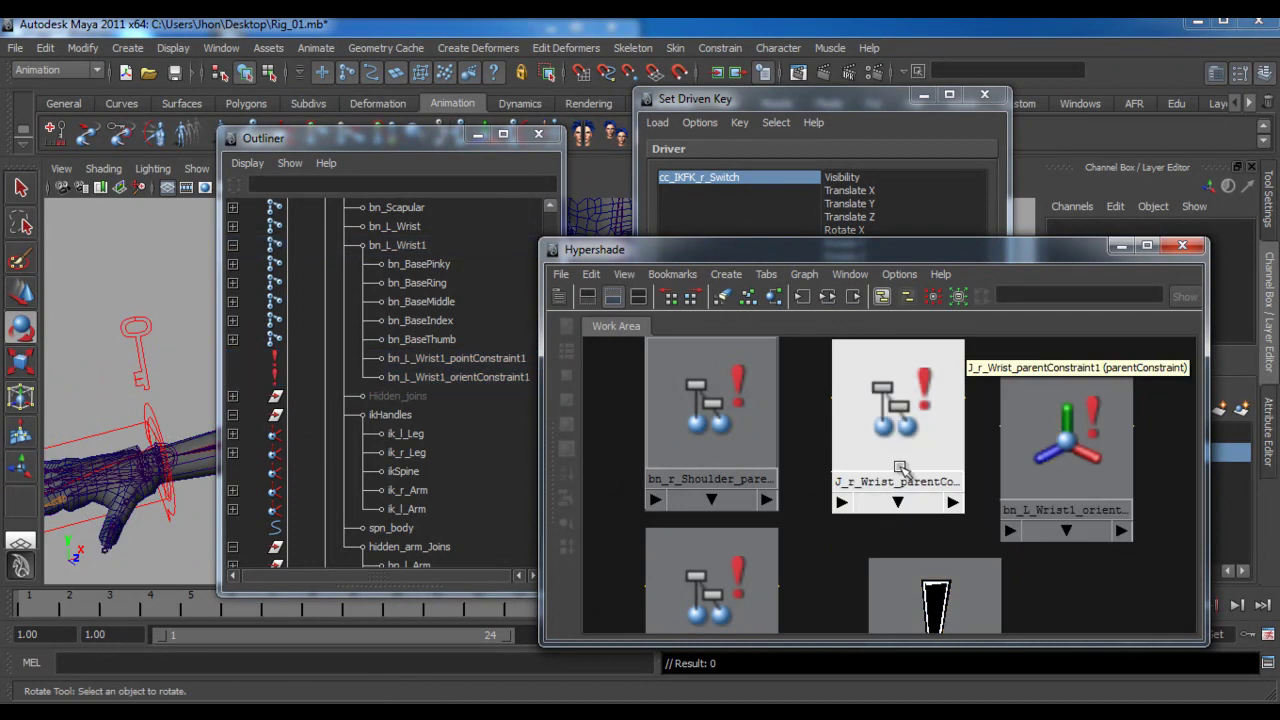
Select all five constraint nodes in the Hypershade work area and check the matching selection in the Outliner
scroll(891, 474, down, 2)
scroll(893, 478, down, 3)
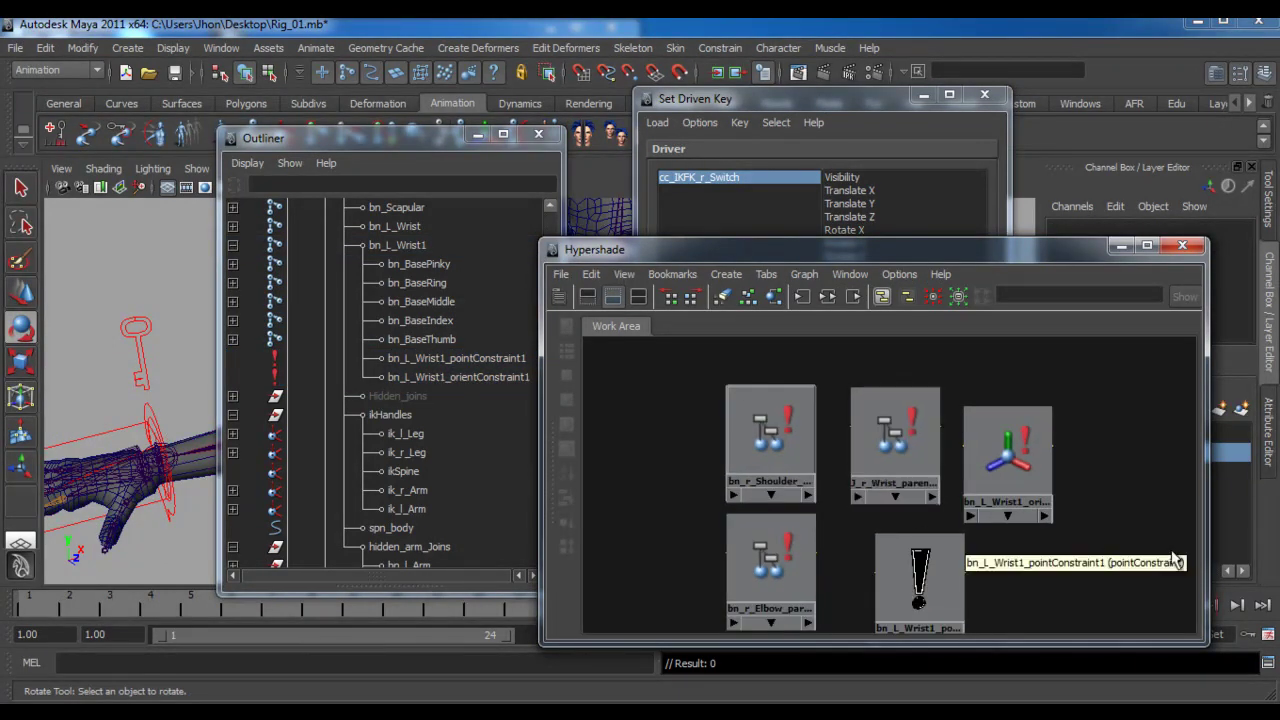
drag(1119, 451, 704, 584)
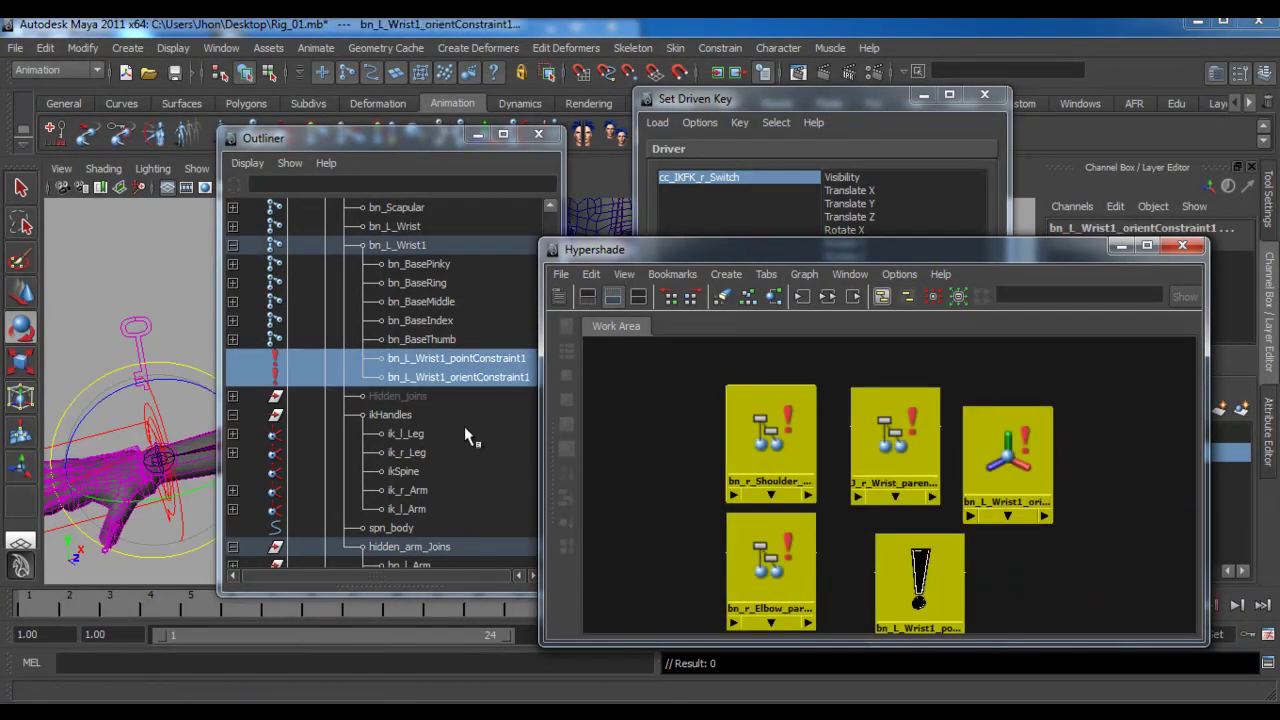
scroll(416, 421, down, 5)
scroll(412, 424, up, 5)
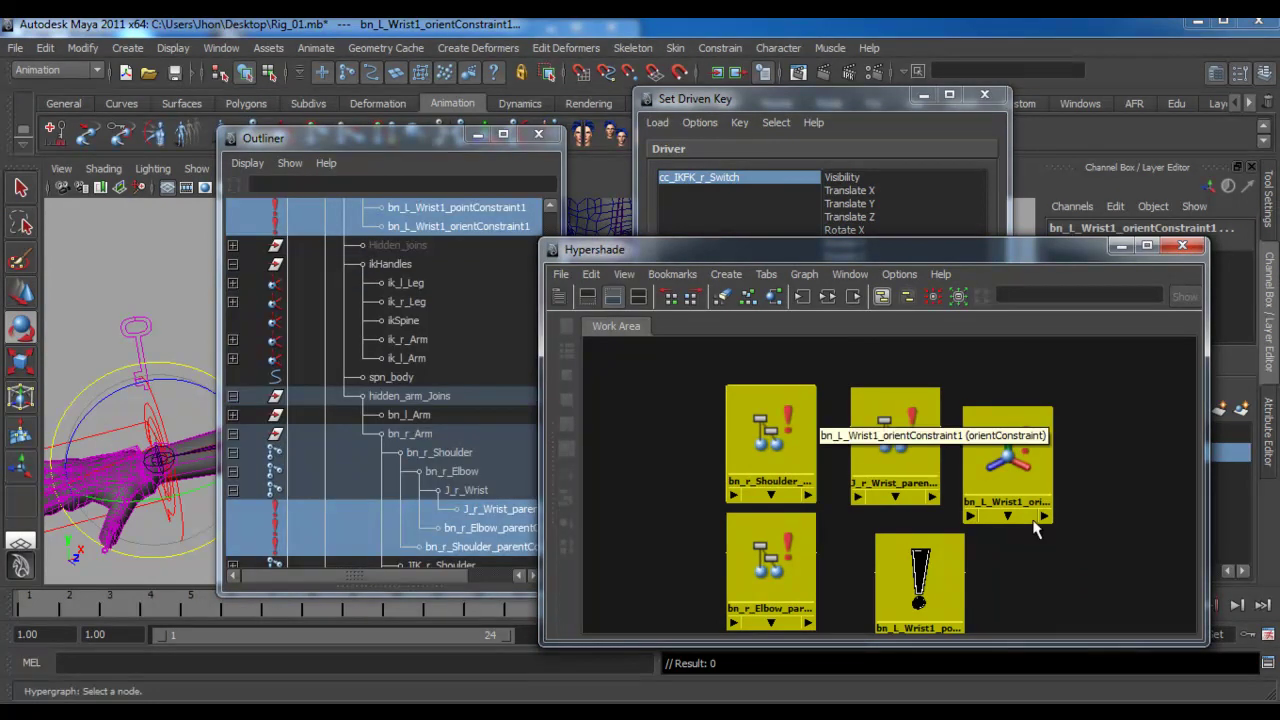
Put the Outliner away, load the five selected constraints as driven objects and choose bn_r_Shoulder_parentConstraint1 among them
click(478, 134)
drag(876, 250, 408, 289)
drag(794, 101, 849, 84)
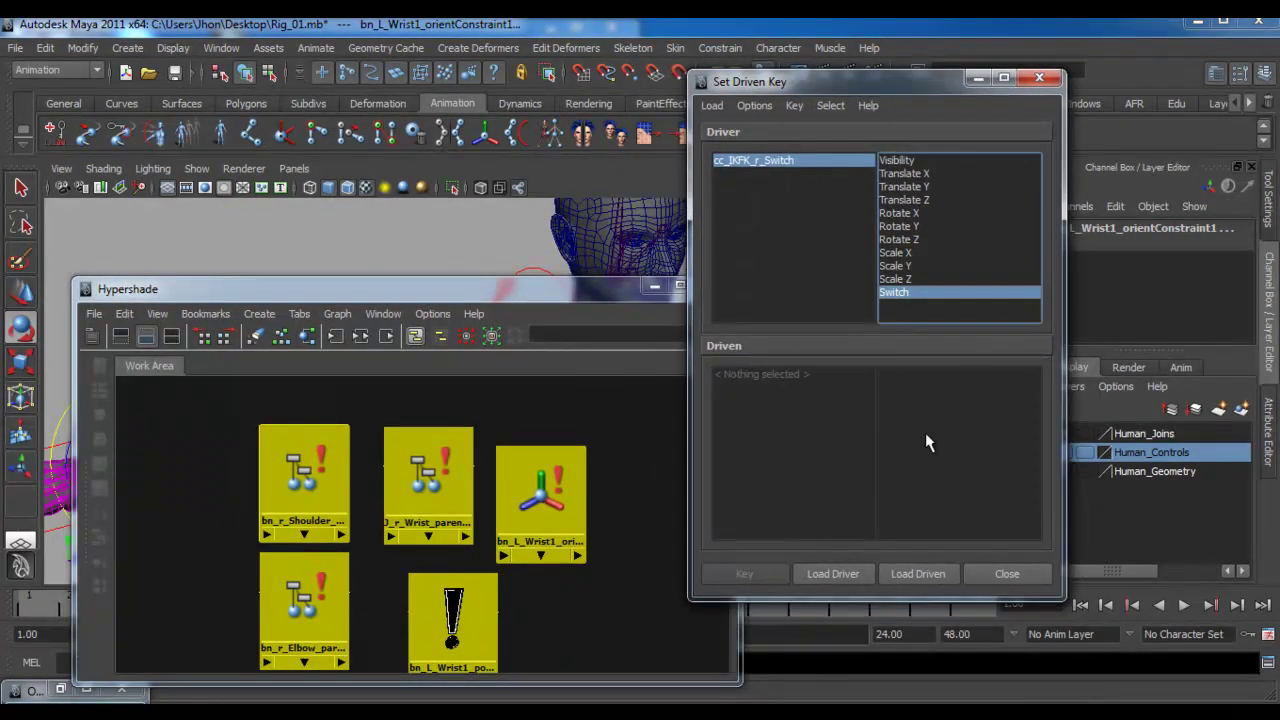
click(920, 572)
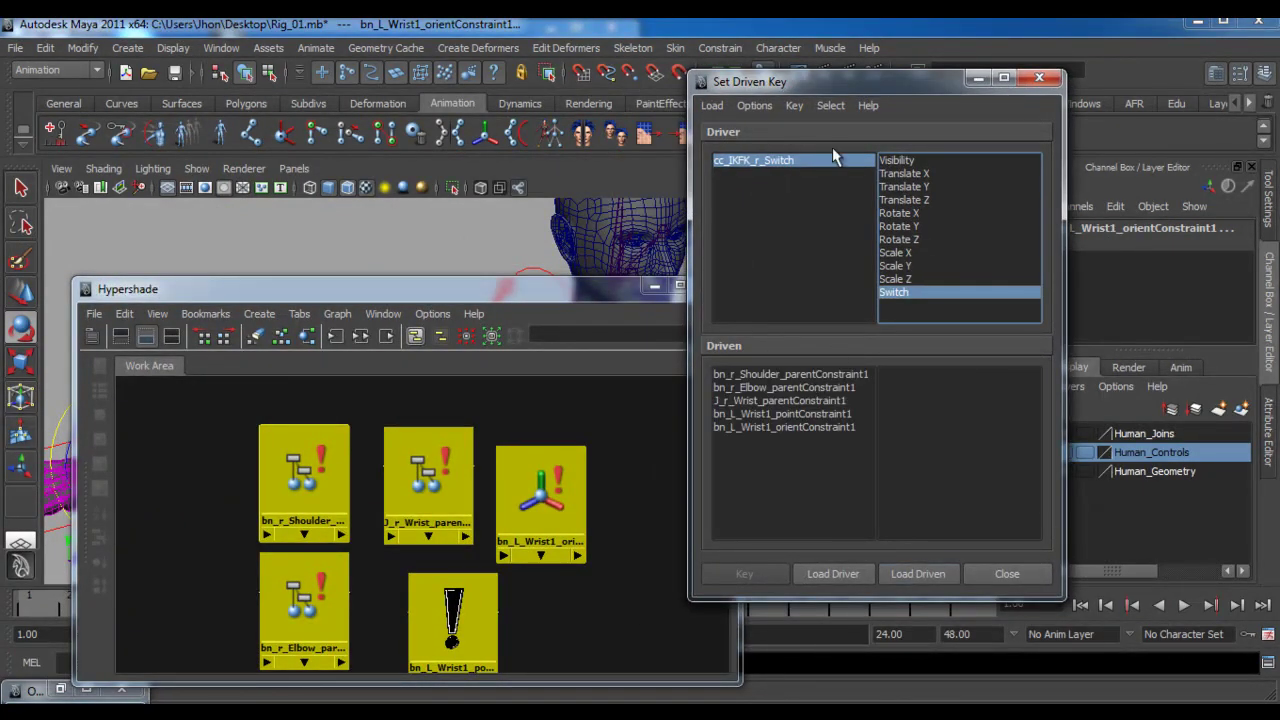
drag(839, 84, 854, 77)
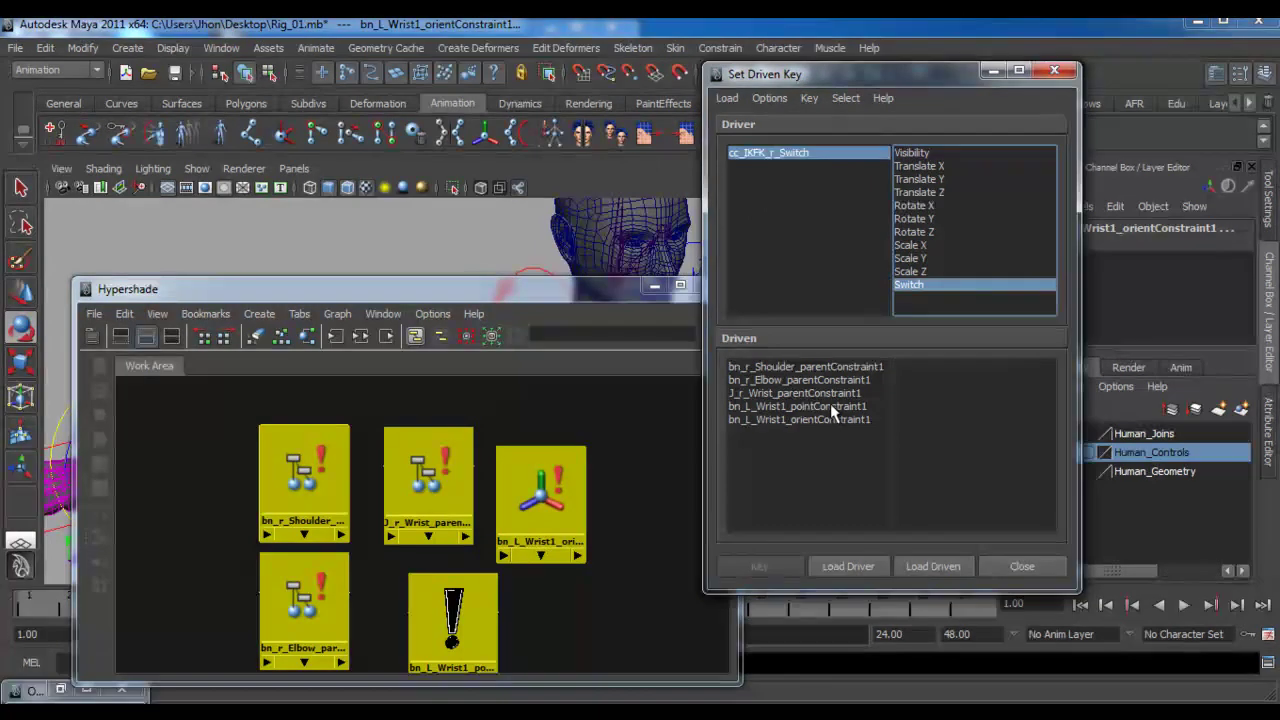
click(806, 367)
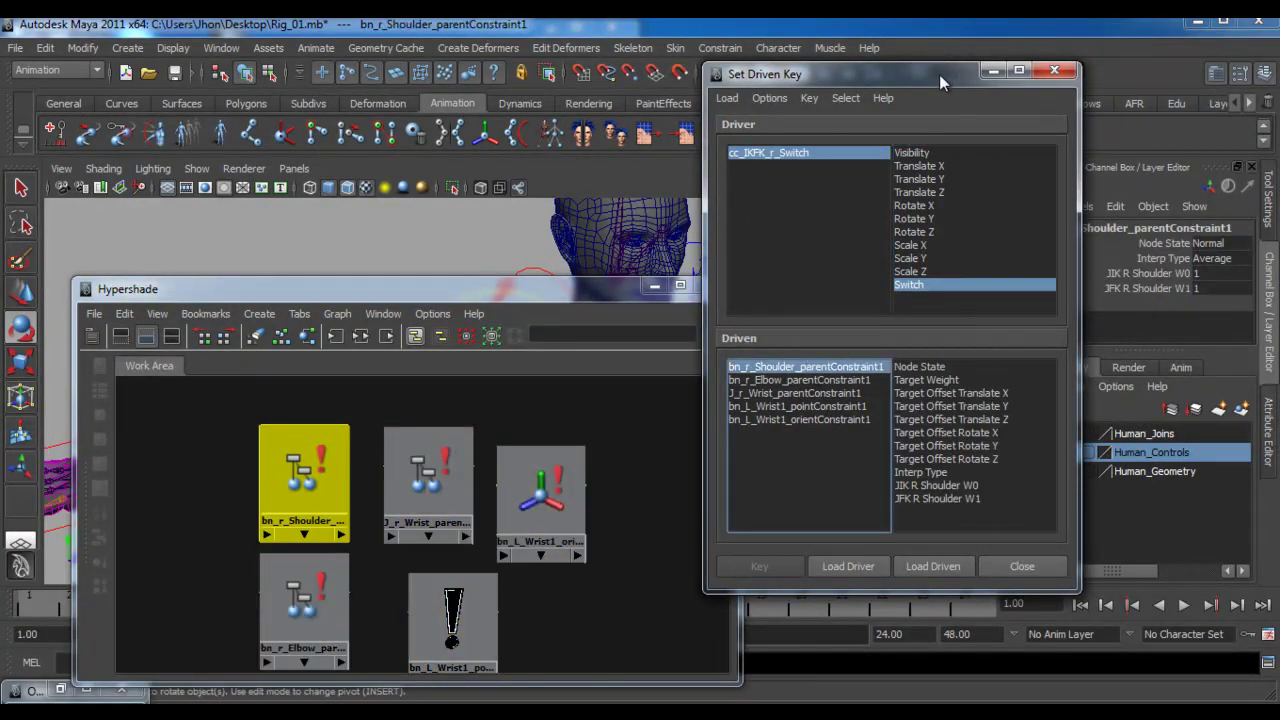
Set JIK R Shoulder W0 to 0 on bn_r_Shoulder_parentConstraint1 and key both shoulder weights against the Switch attribute
drag(946, 73, 784, 91)
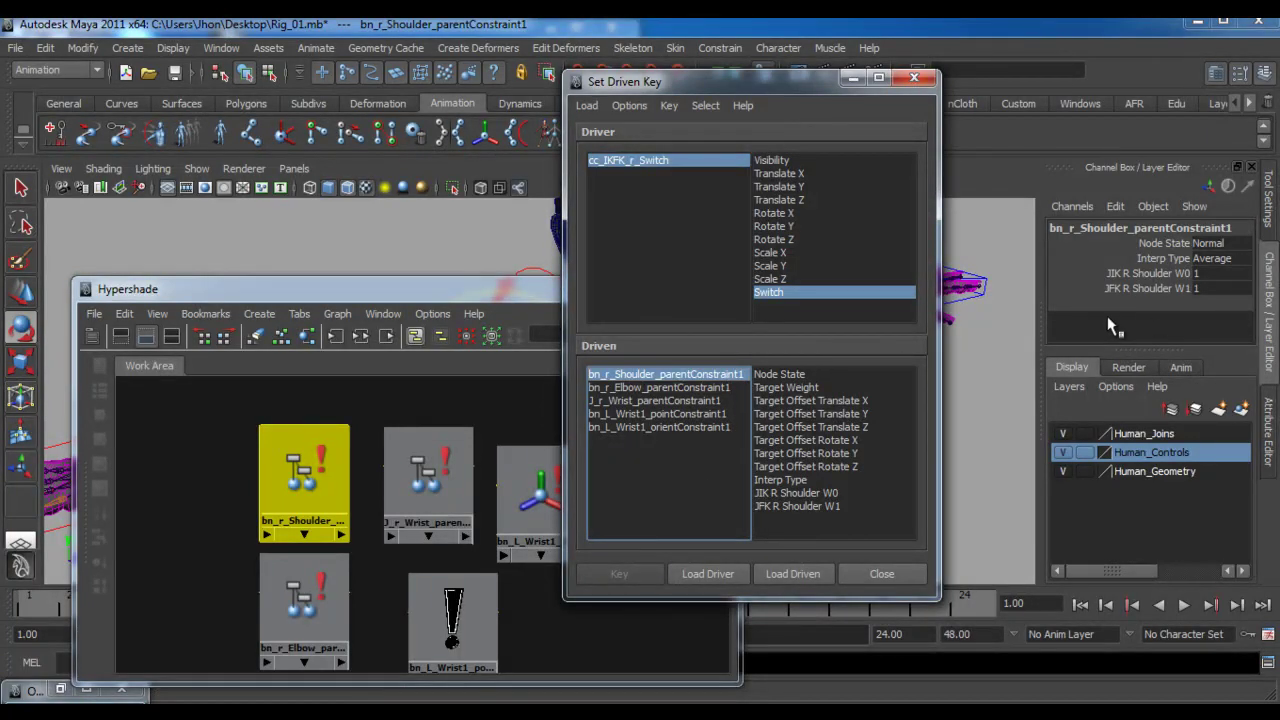
drag(795, 497, 795, 508)
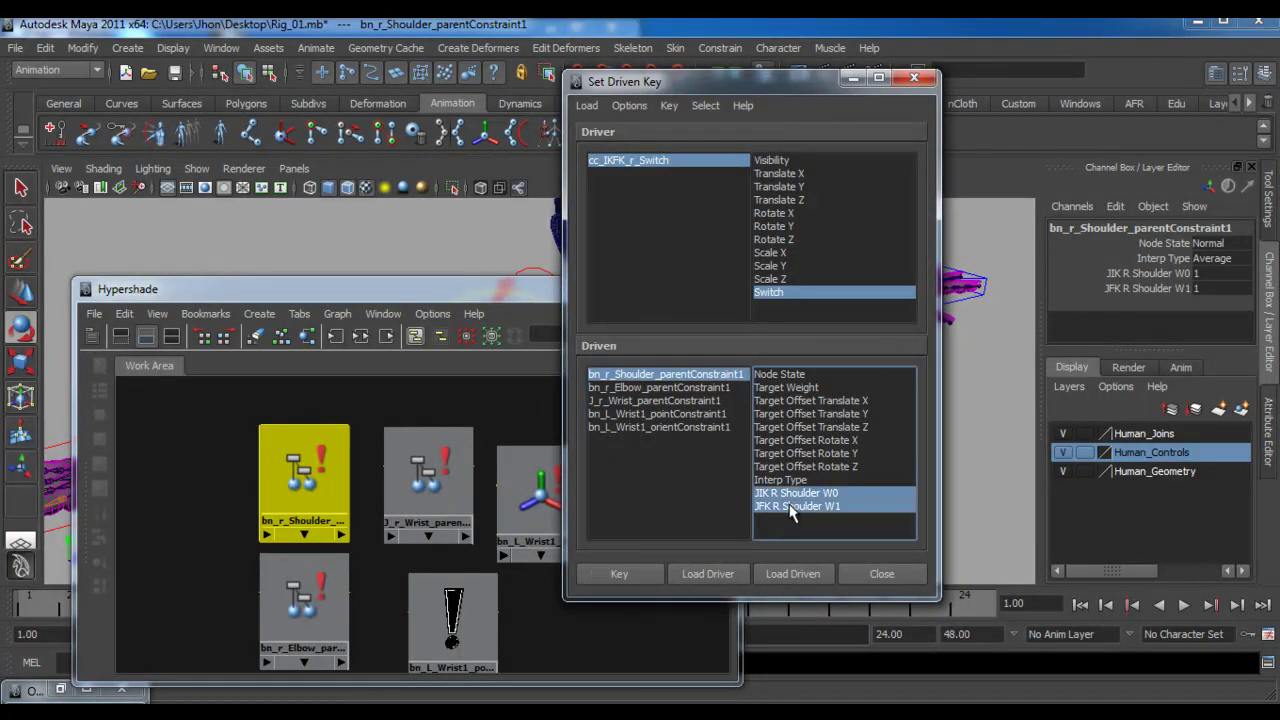
click(1219, 273)
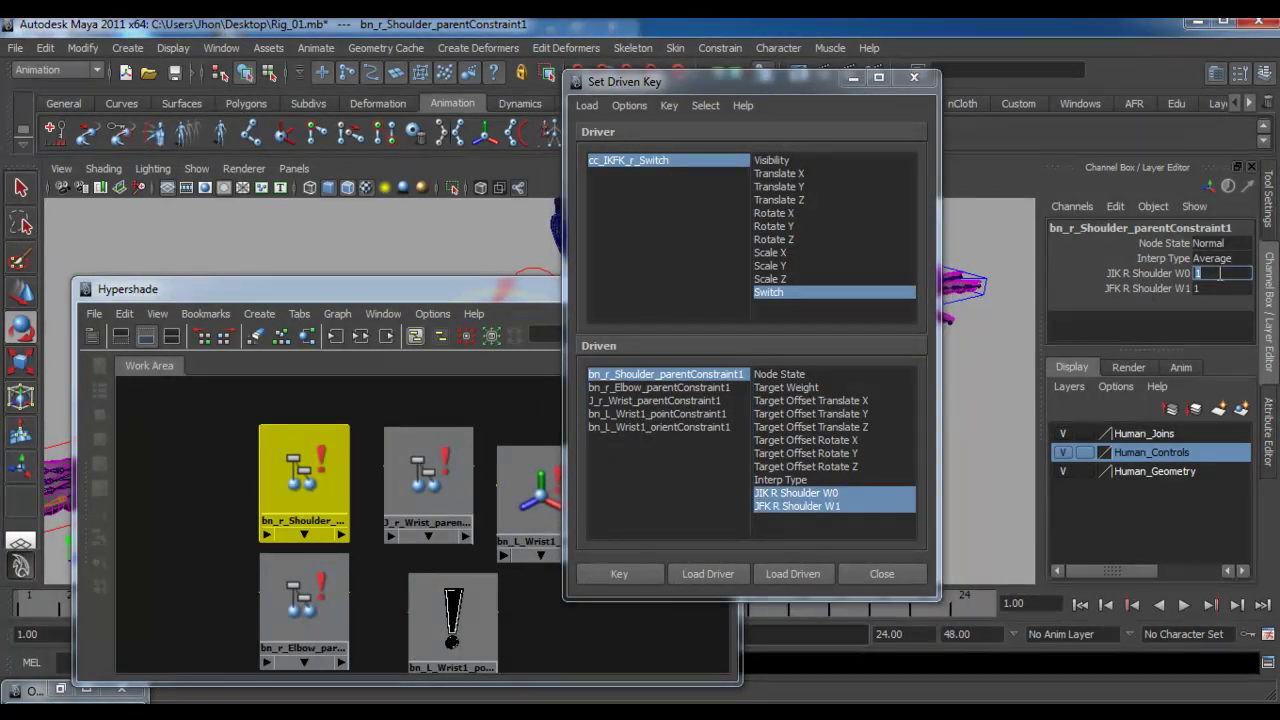
text(0)
key(Return)
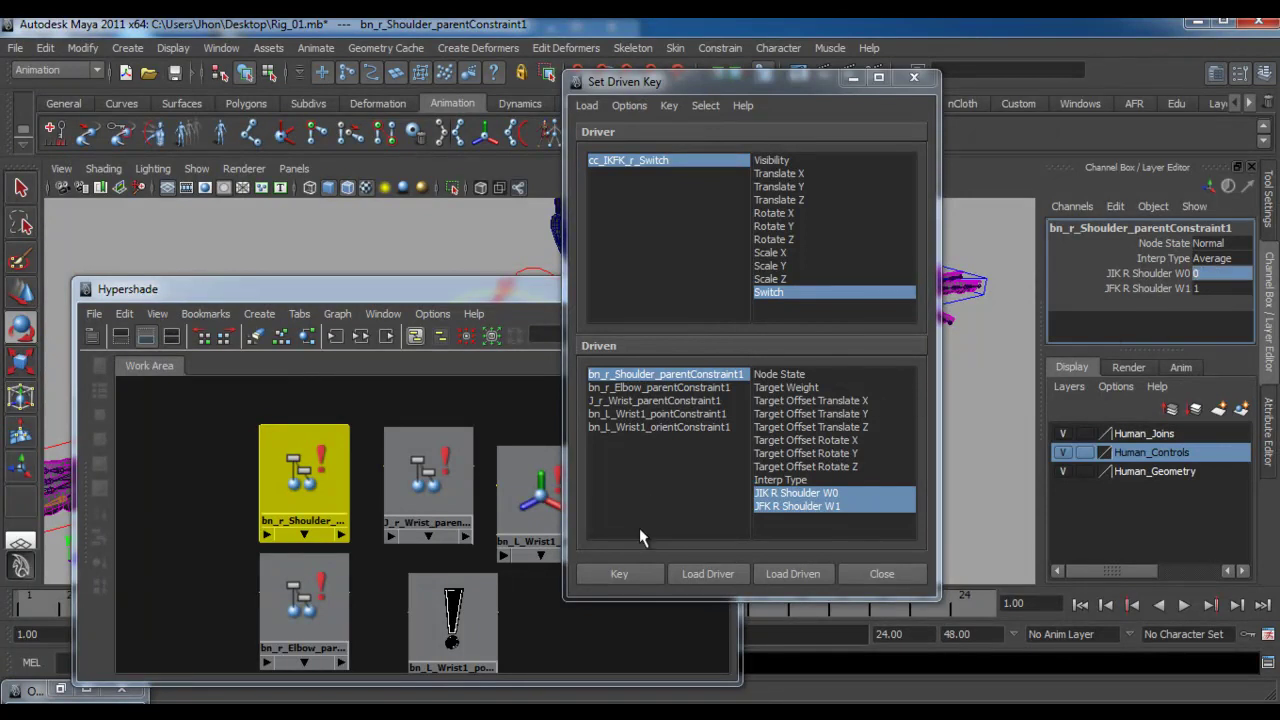
click(627, 569)
Set JIK R Elbow W0 to 0 on bn_r_Elbow_parentConstraint1 and key both elbow weights against the Switch attribute
click(668, 388)
drag(779, 492, 781, 508)
double_click(1213, 277)
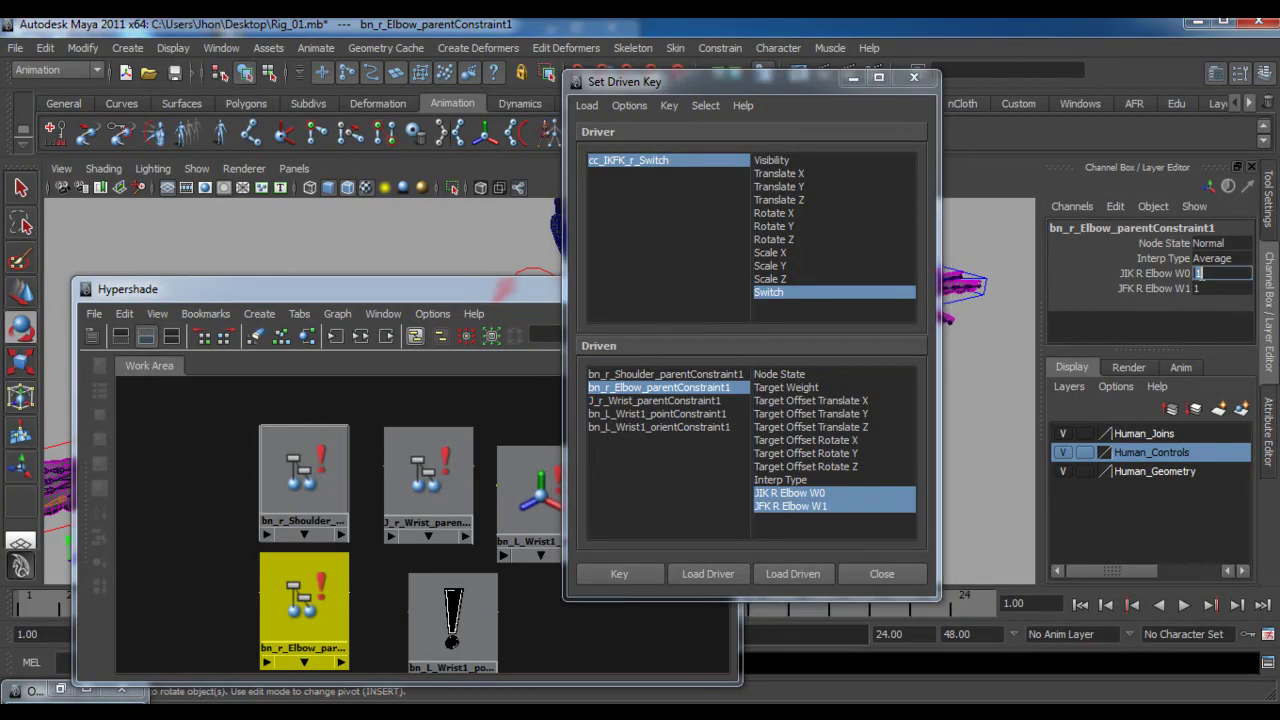
key(Return)
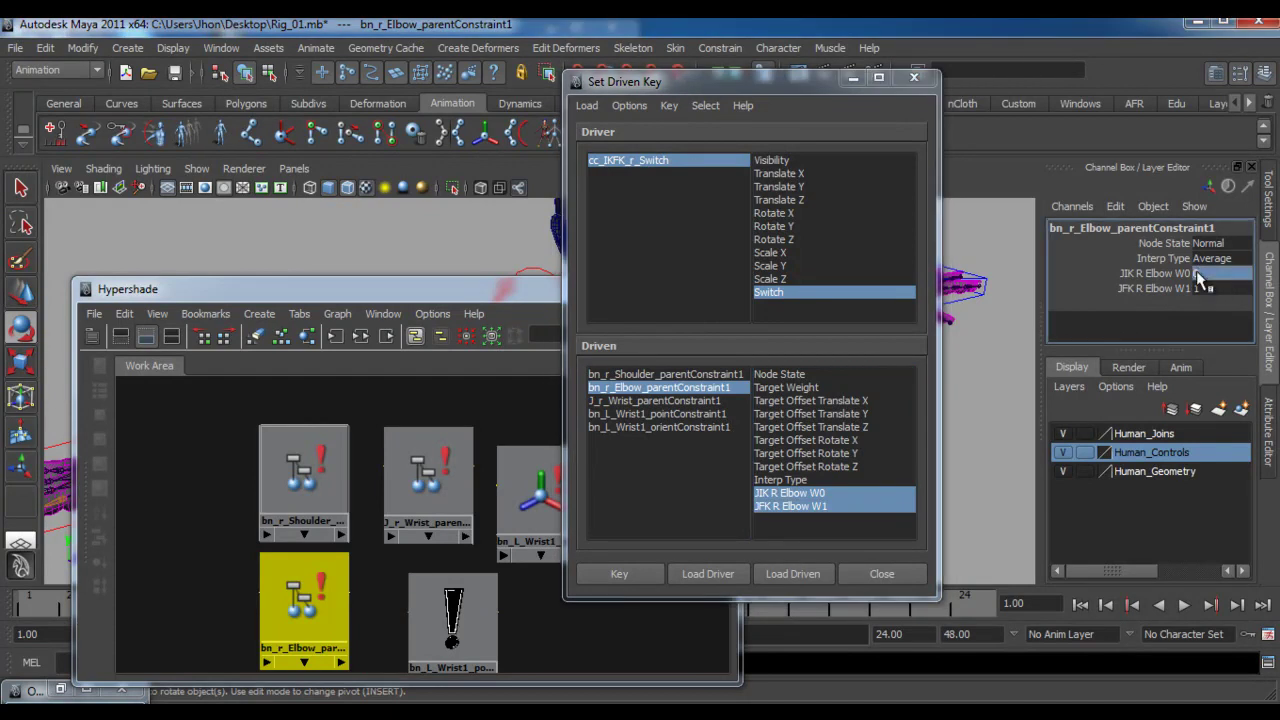
click(624, 571)
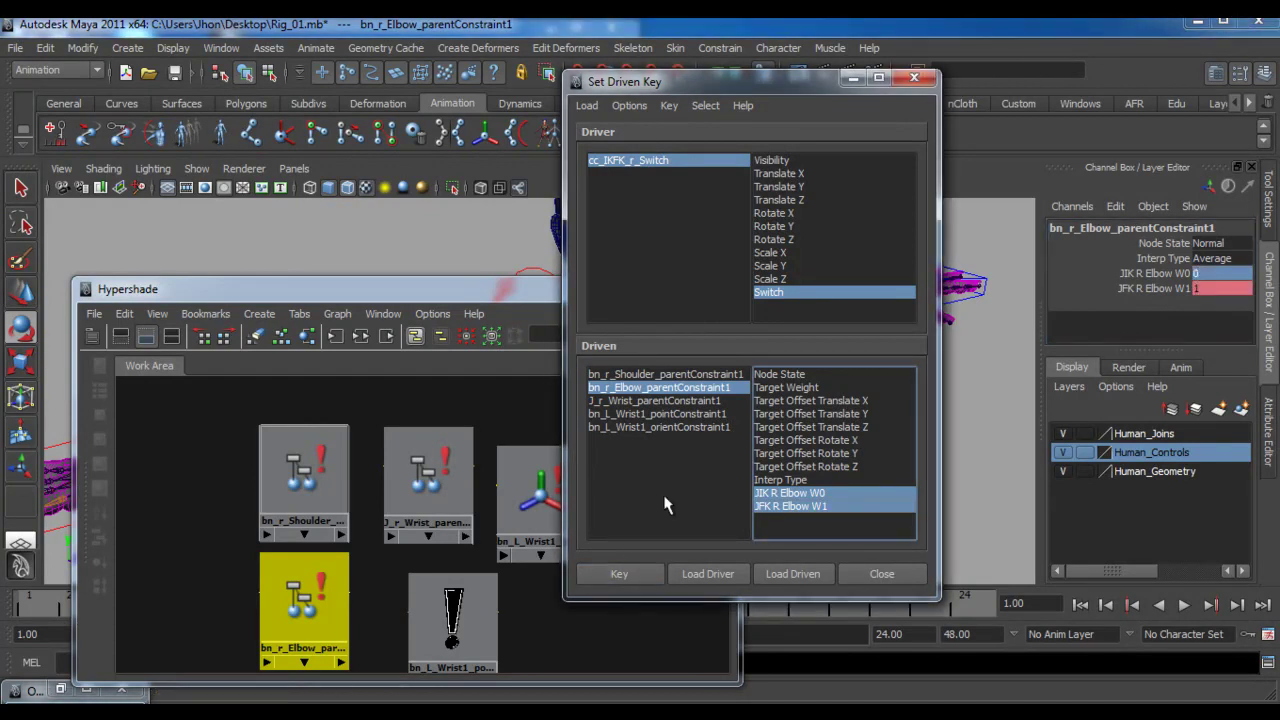
Set JIK R Wrist W0 to 0 on J_r_Wrist_parentConstraint1 and key both wrist weights against the Switch attribute
click(683, 402)
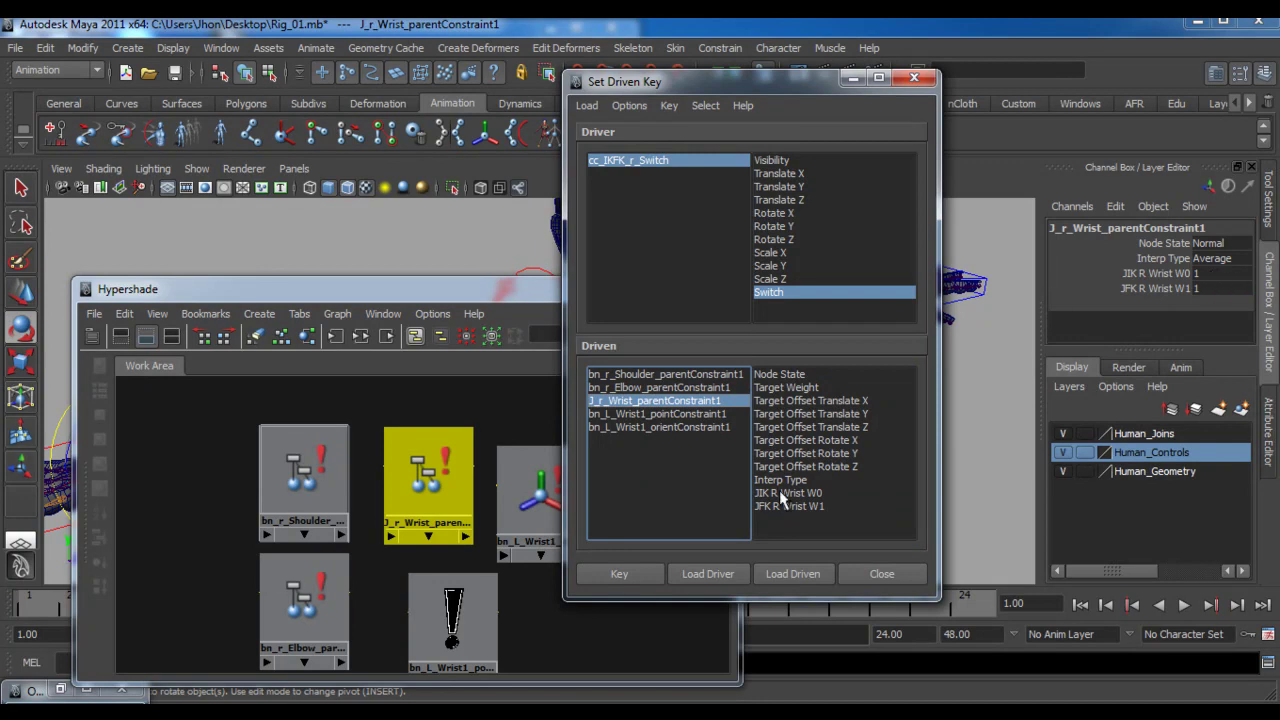
drag(781, 493, 784, 507)
click(1210, 274)
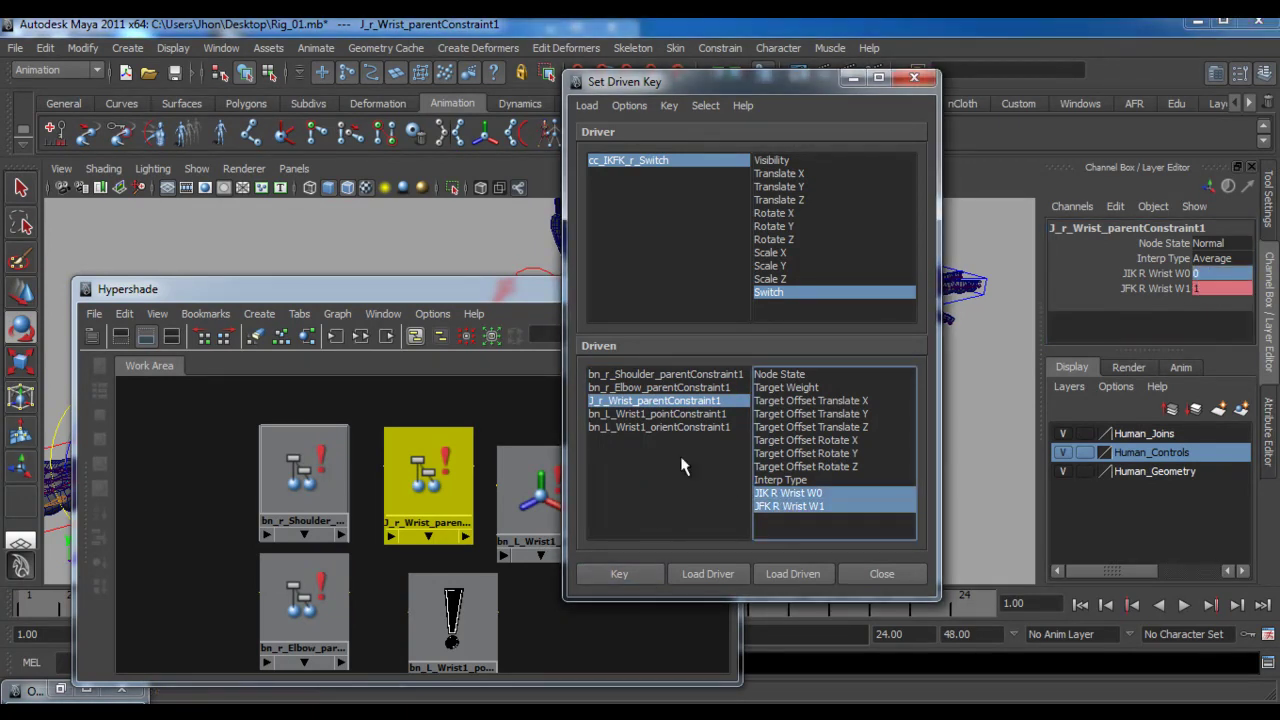
Set Ik R Arm W1 to 0 on bn_L_Wrist1_pointConstraint1 and key it together with JFK R Wrist W0 against the Switch attribute
click(685, 413)
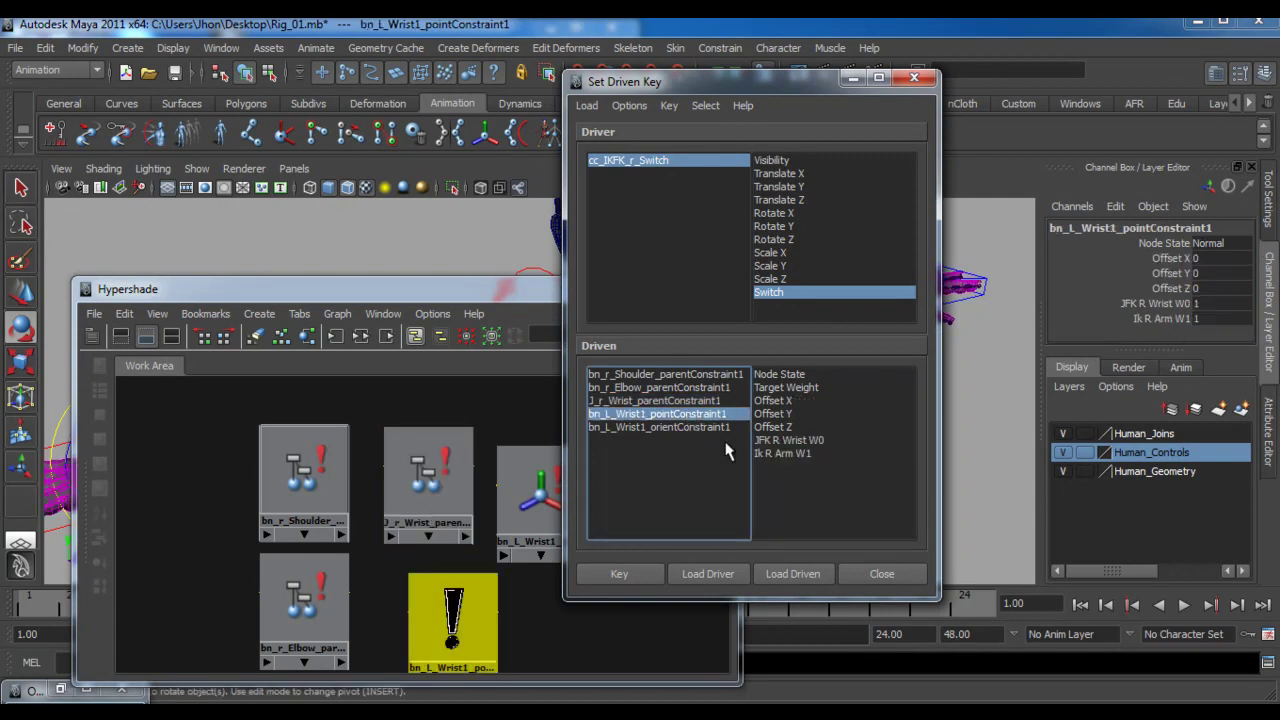
drag(781, 442, 778, 452)
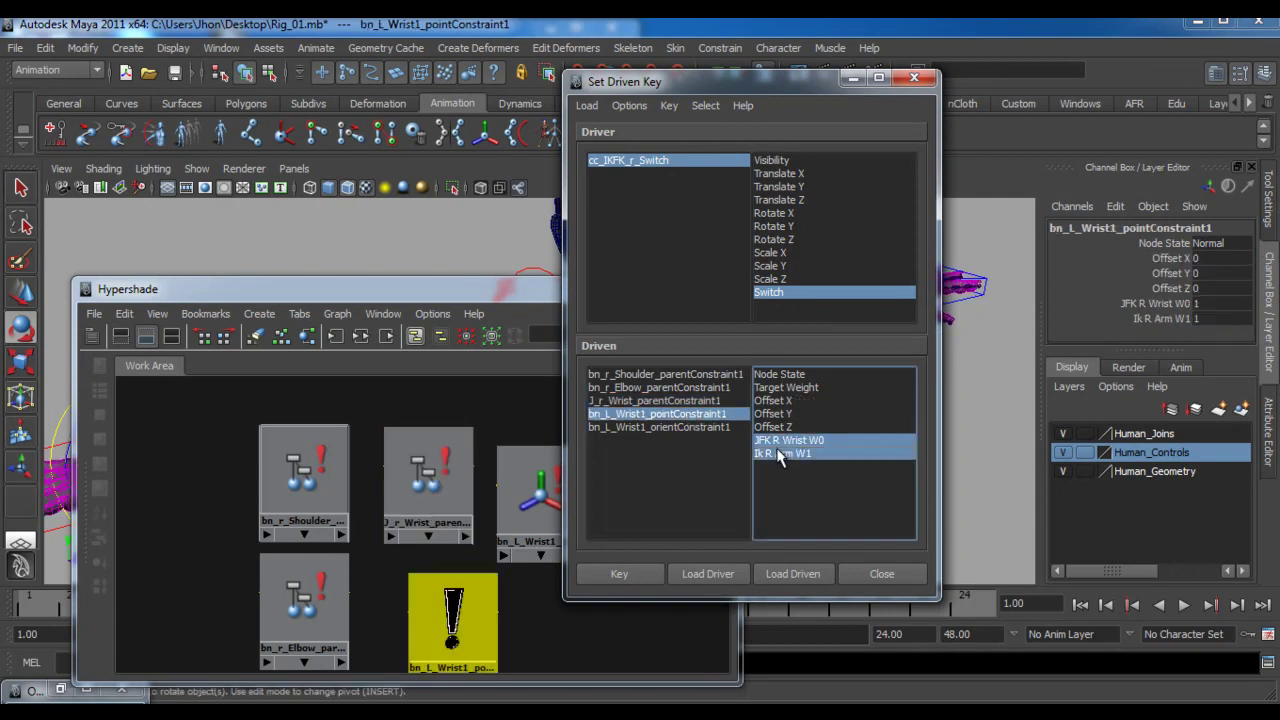
click(1205, 318)
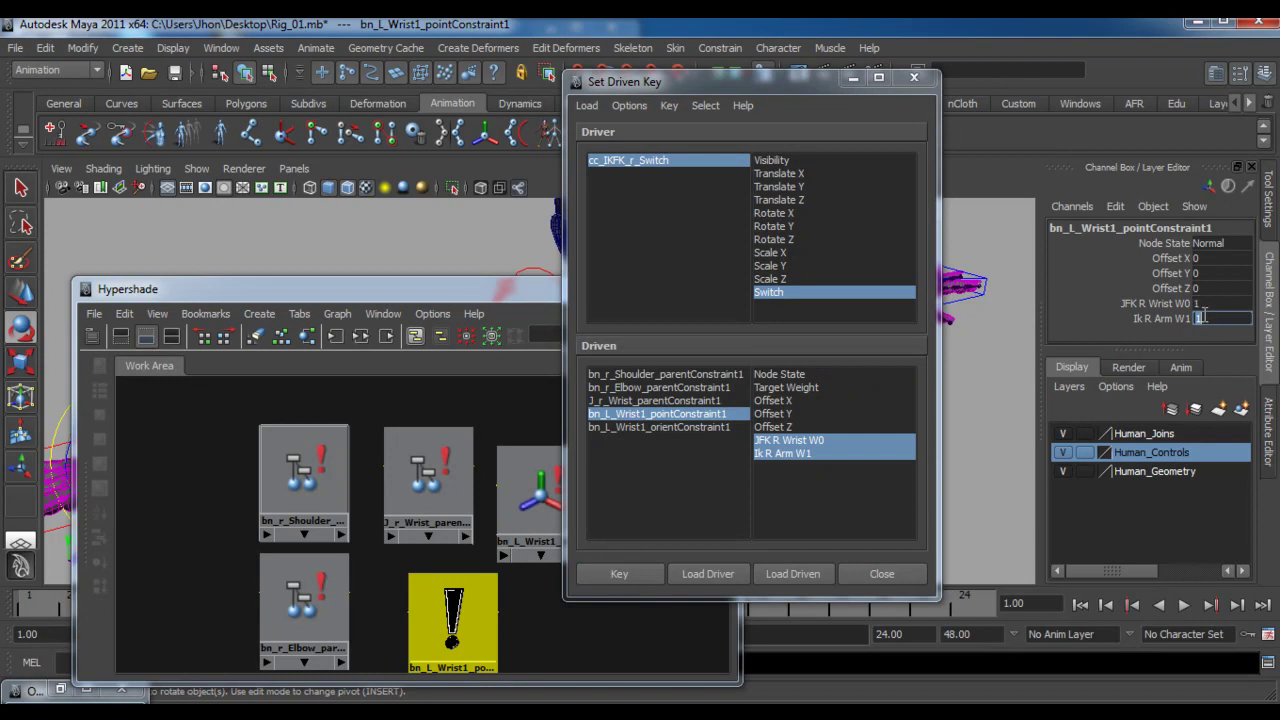
text(0)
key(Return)
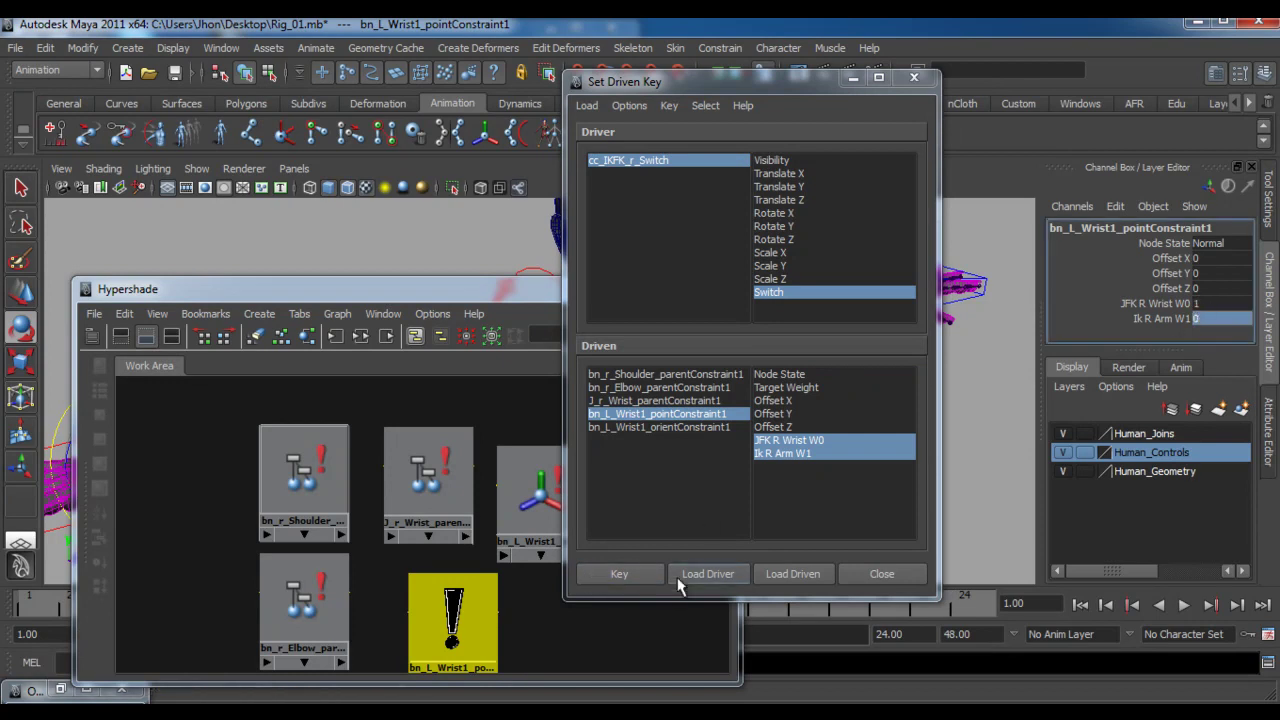
click(651, 574)
click(616, 573)
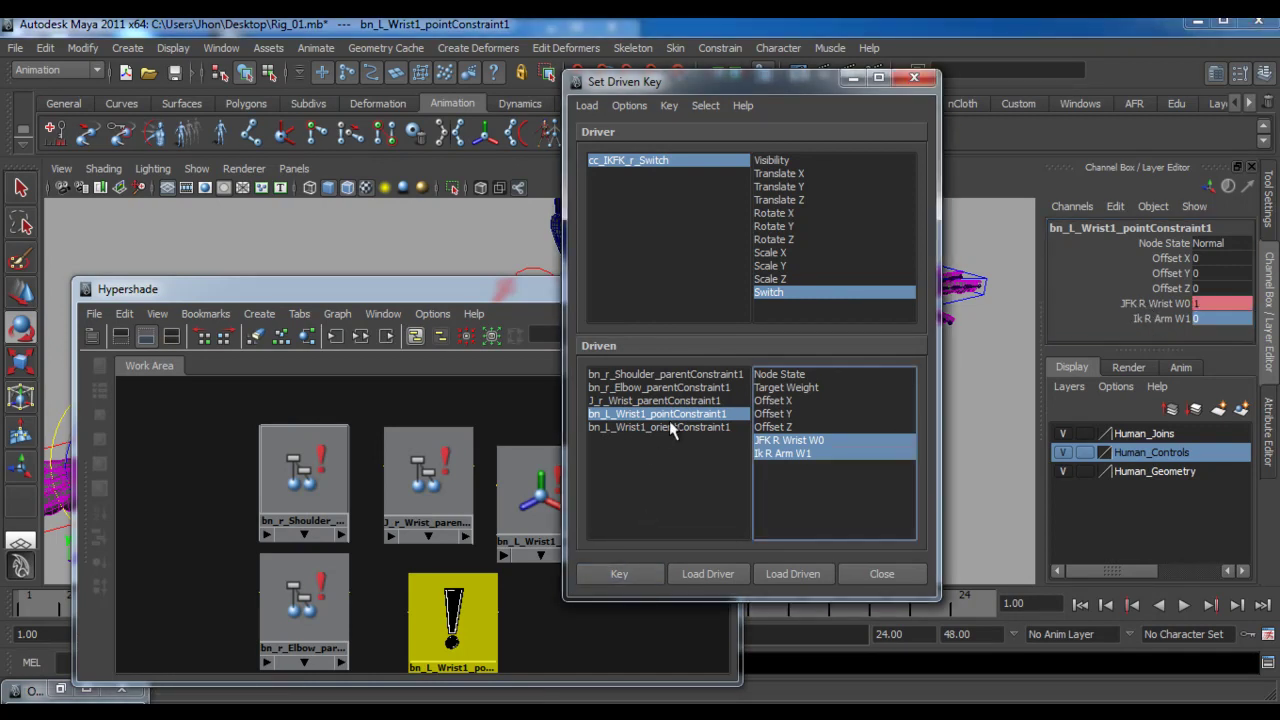
Set Cc IK R Wrist W1 to 0 on bn_L_Wrist1_orientConstraint1 and key both Cc wrist weights against the Switch attribute
click(660, 427)
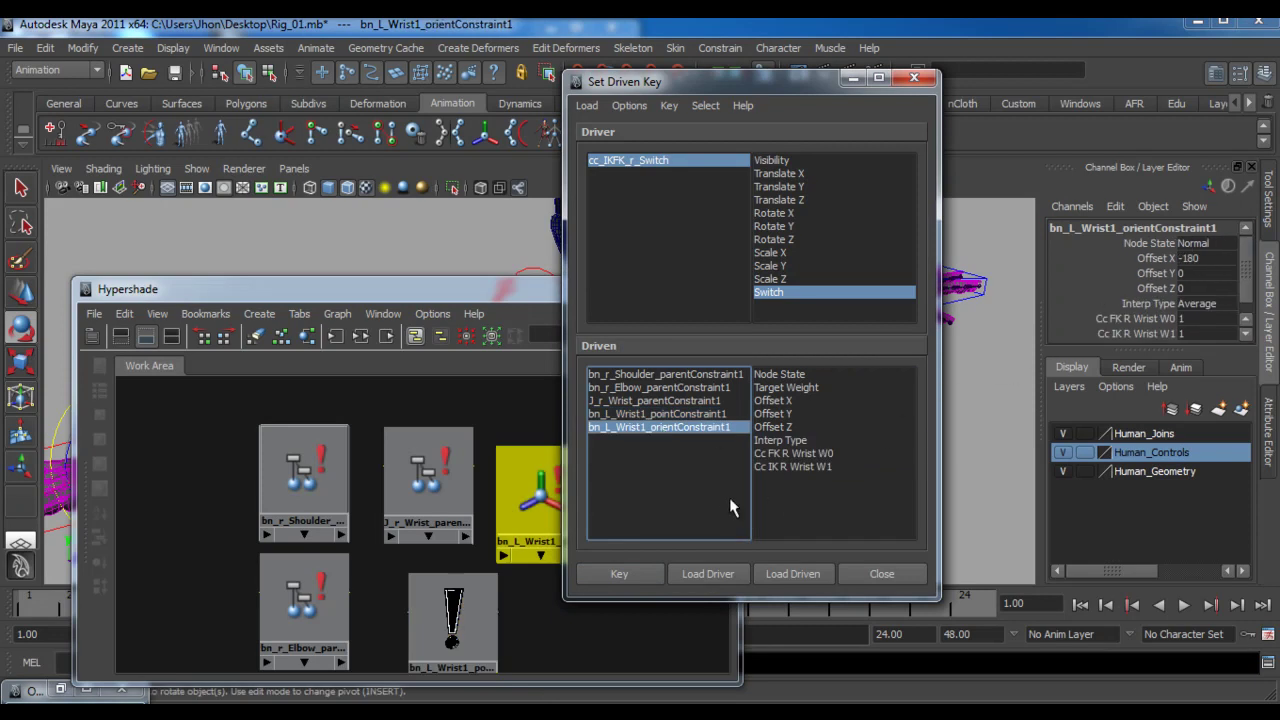
drag(783, 454, 785, 467)
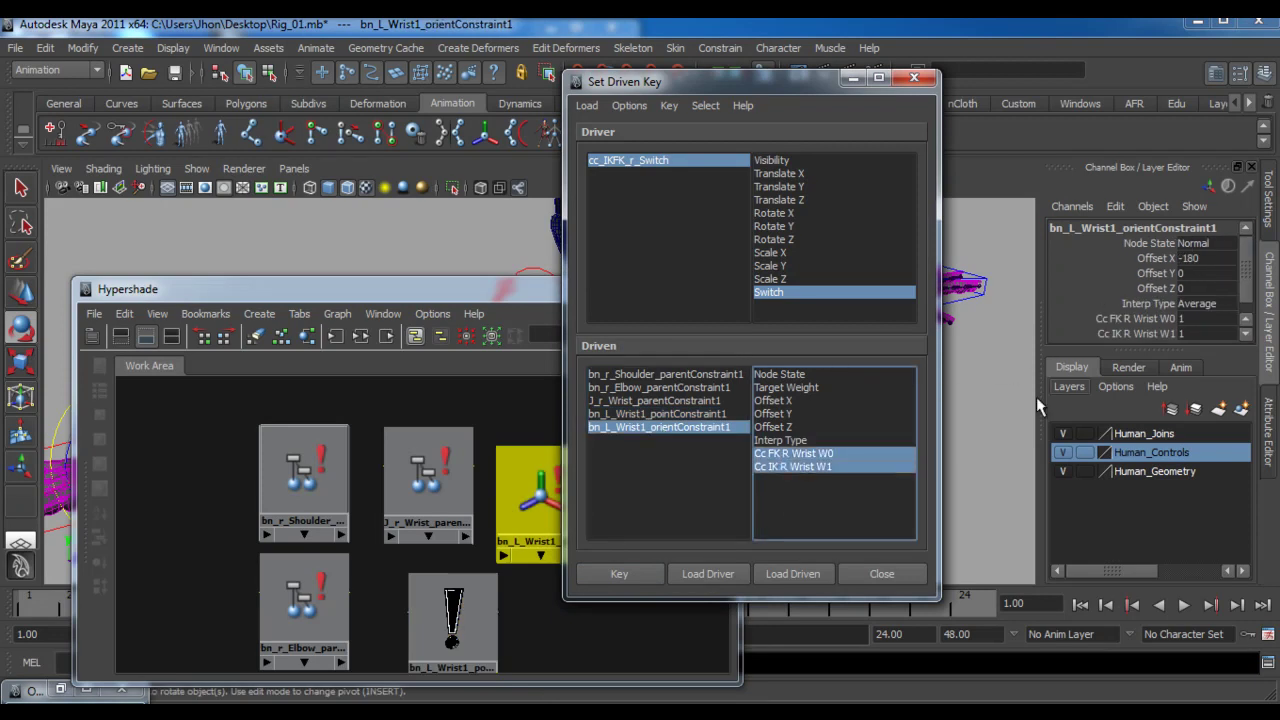
click(1185, 333)
text(0)
key(Return)
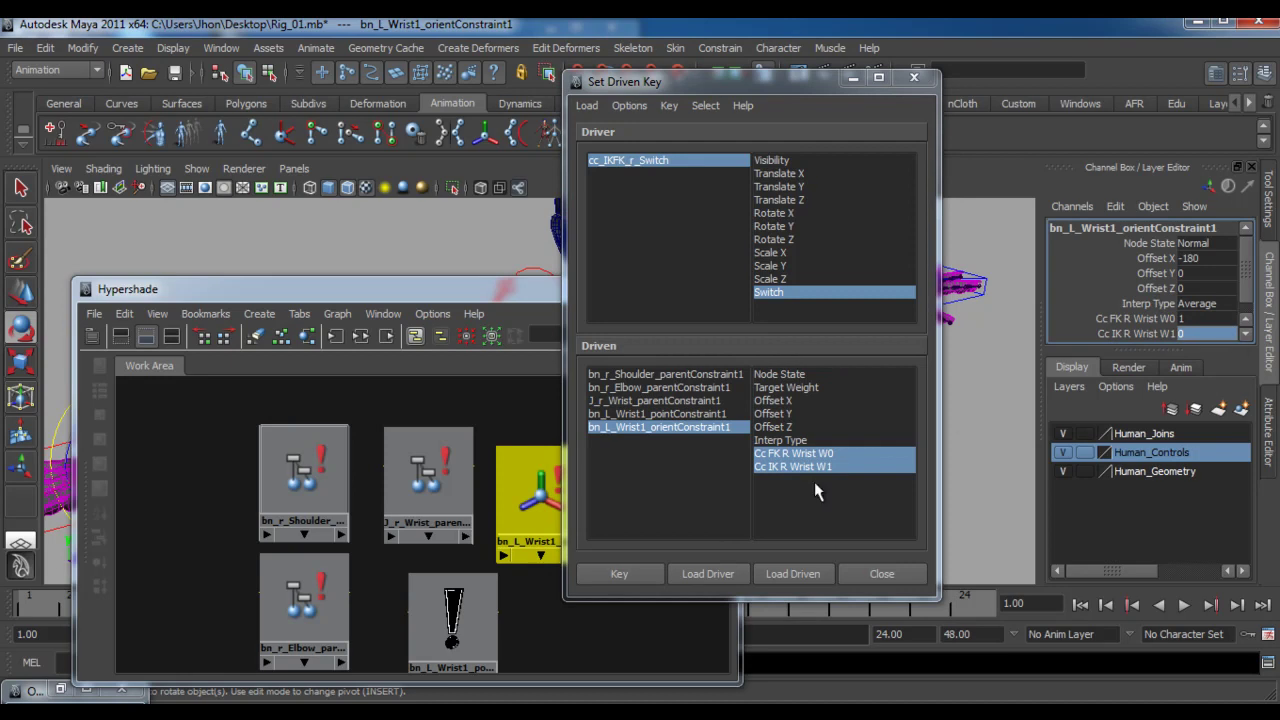
click(619, 573)
Select the cc_IKFK_r_Switch driver and change its Switch attribute to the other mode
click(665, 160)
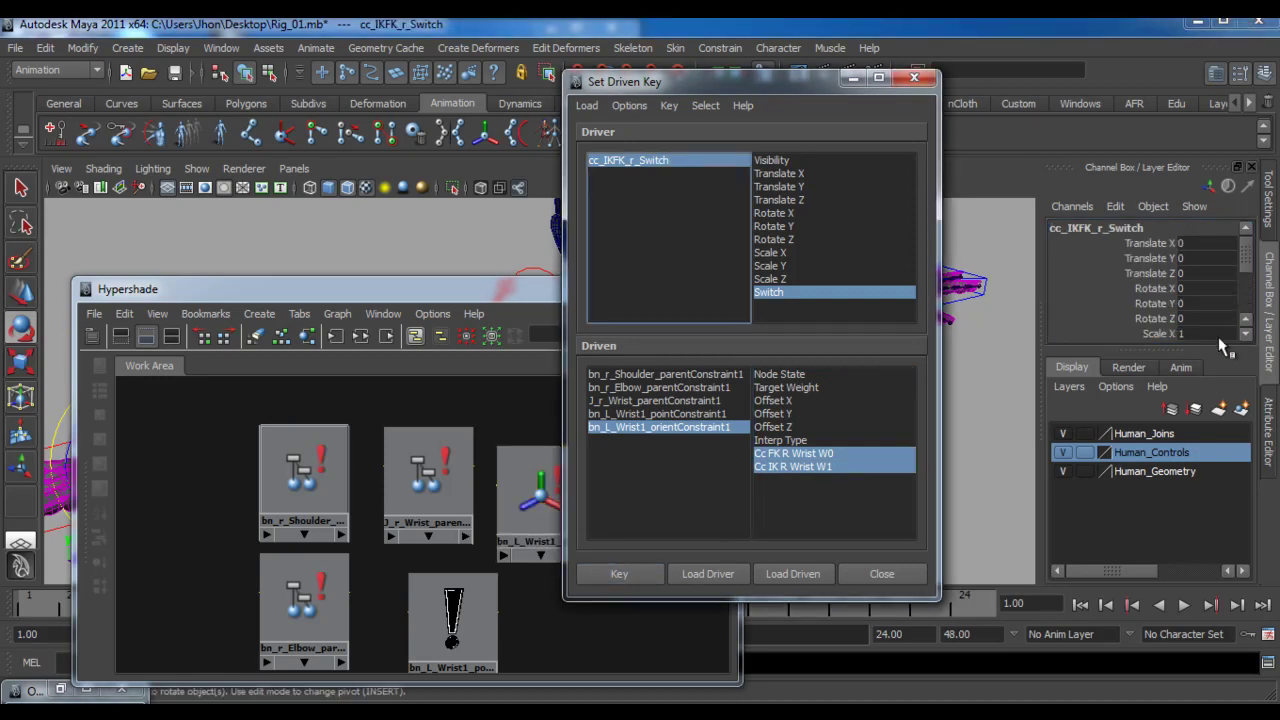
scroll(1225, 300, down, 3)
click(1218, 297)
click(1214, 315)
Key the bn_r_Shoulder_parentConstraint1 weights for the new switch mode with JIK R Shoulder W0 at 1 and JFK R Shoulder W1 at 0
click(627, 375)
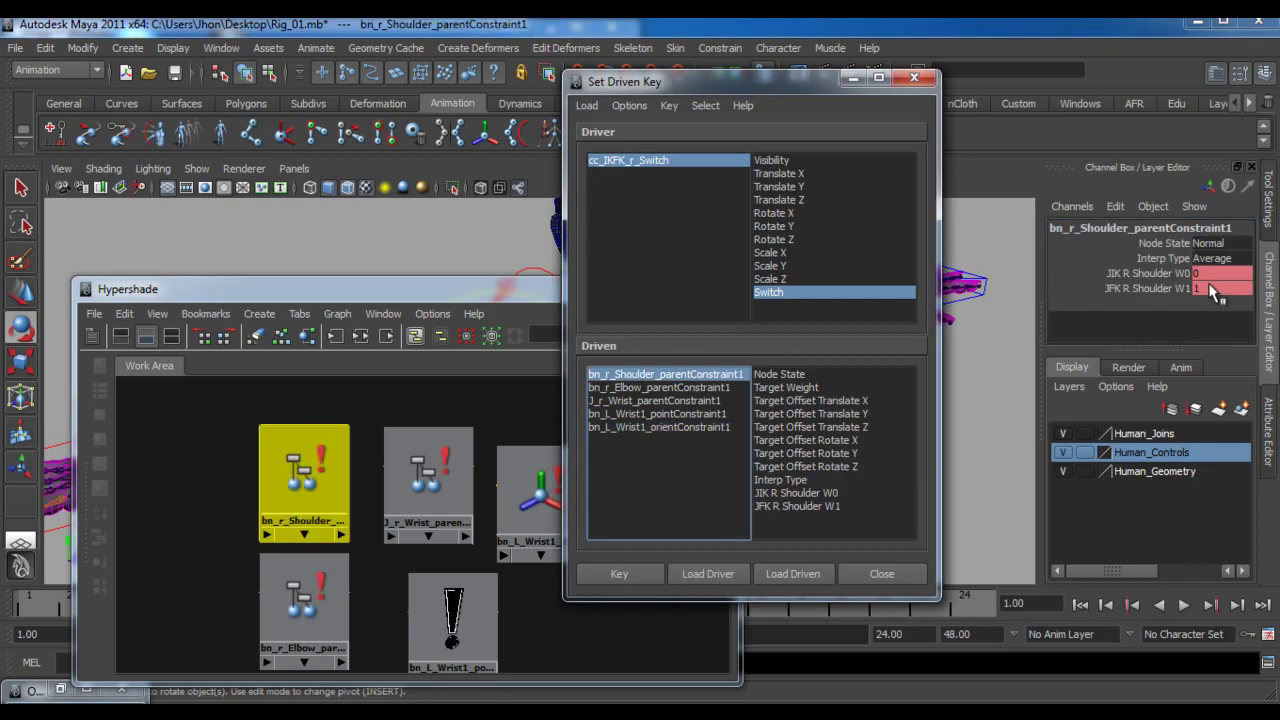
drag(808, 495, 808, 507)
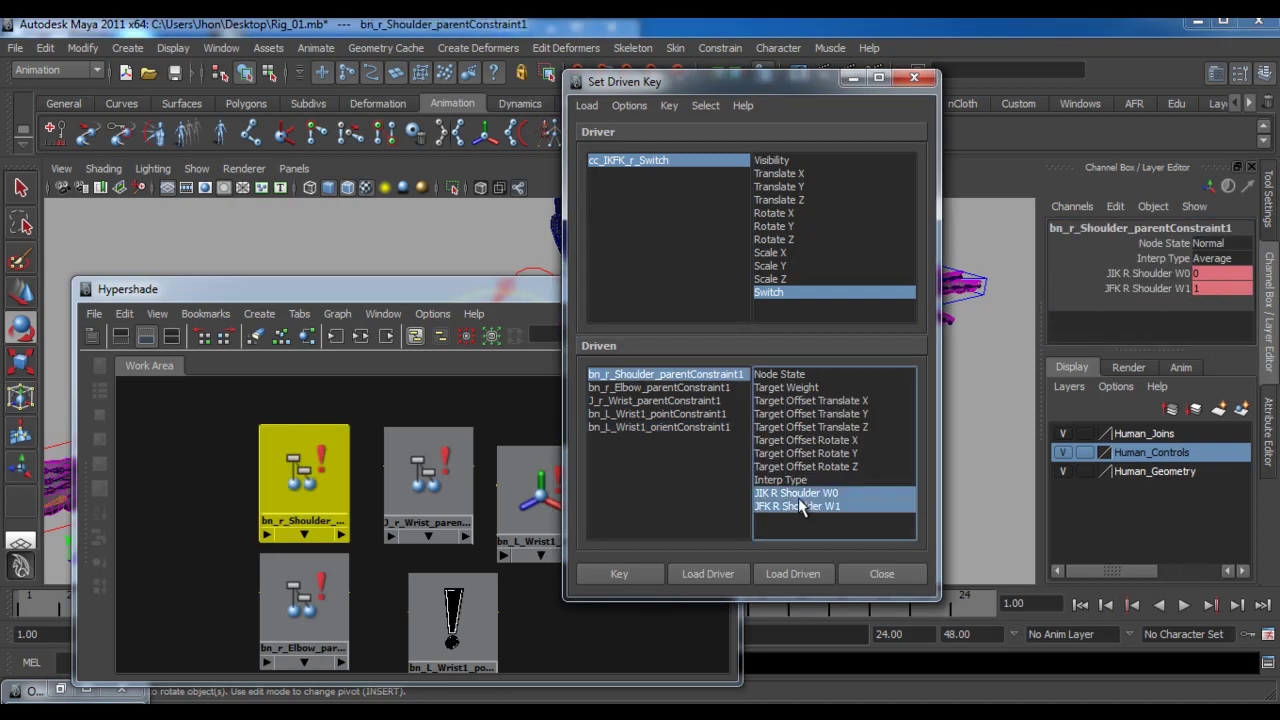
click(1214, 272)
key(Tab)
text(0)
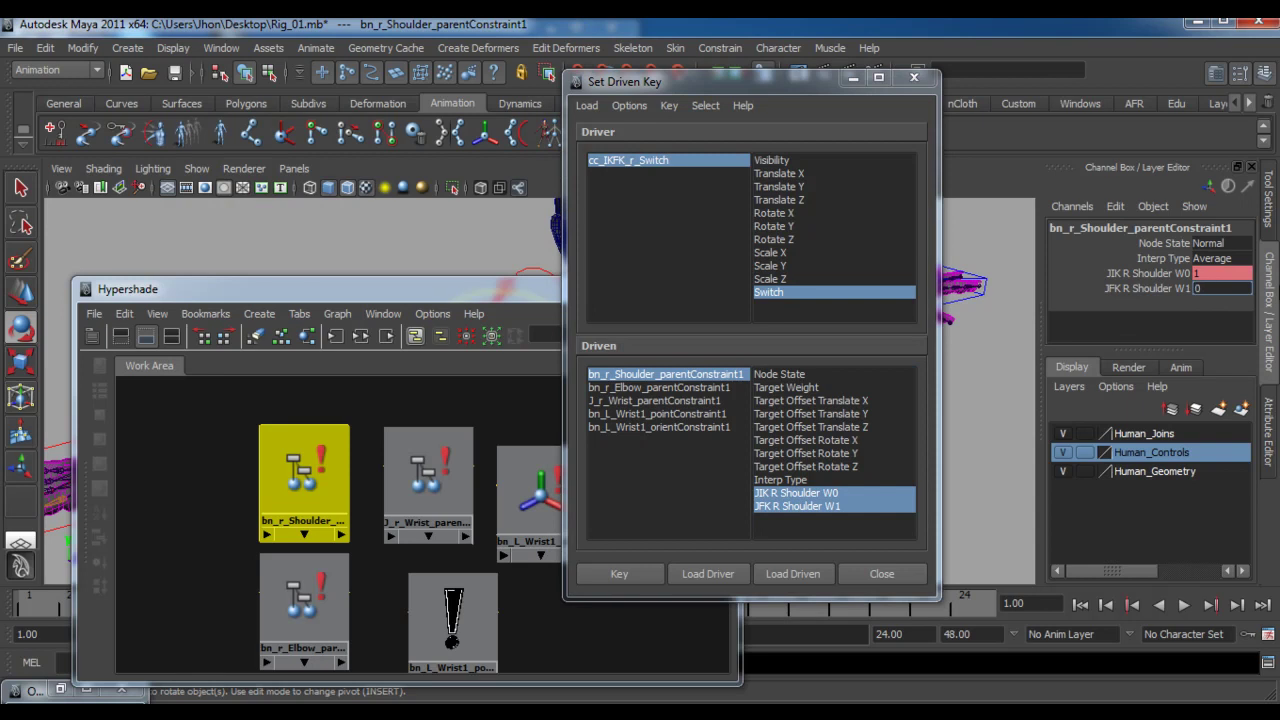
key(Return)
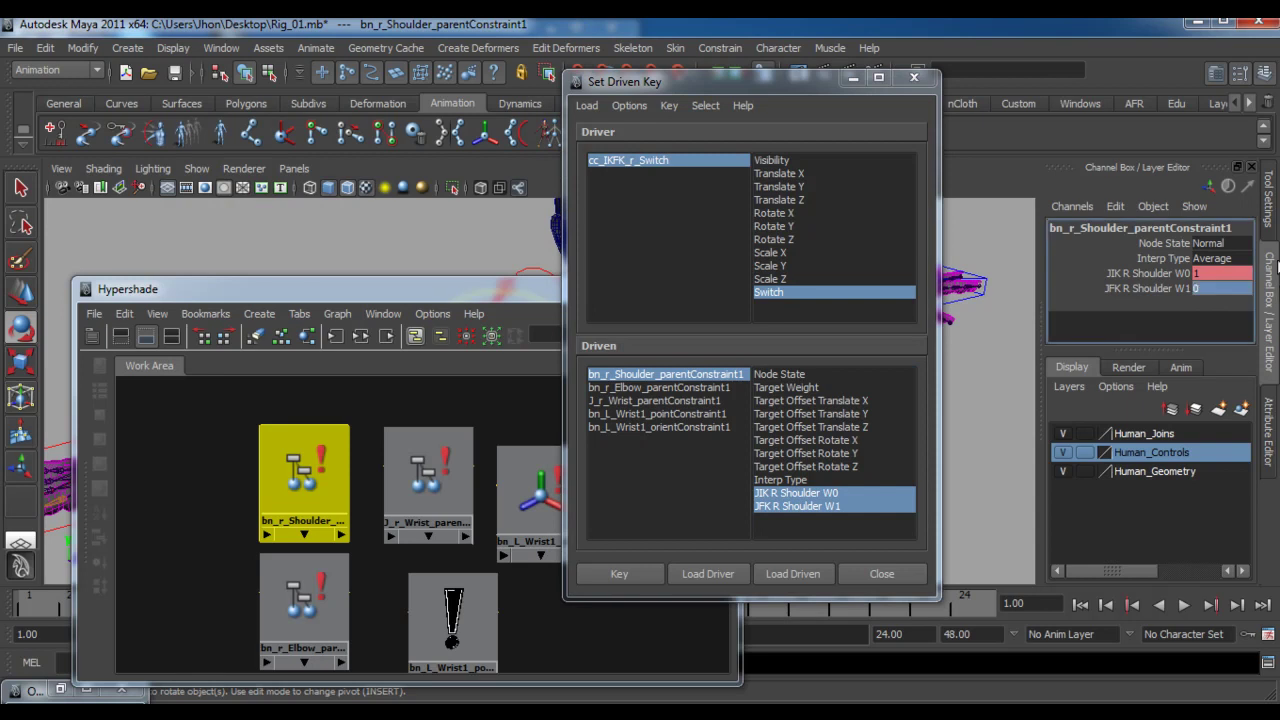
click(612, 577)
Key the bn_r_Elbow_parentConstraint1 weights for this switch mode with JIK R Elbow W0 at 1 and JFK R Elbow W1 at 0
click(660, 387)
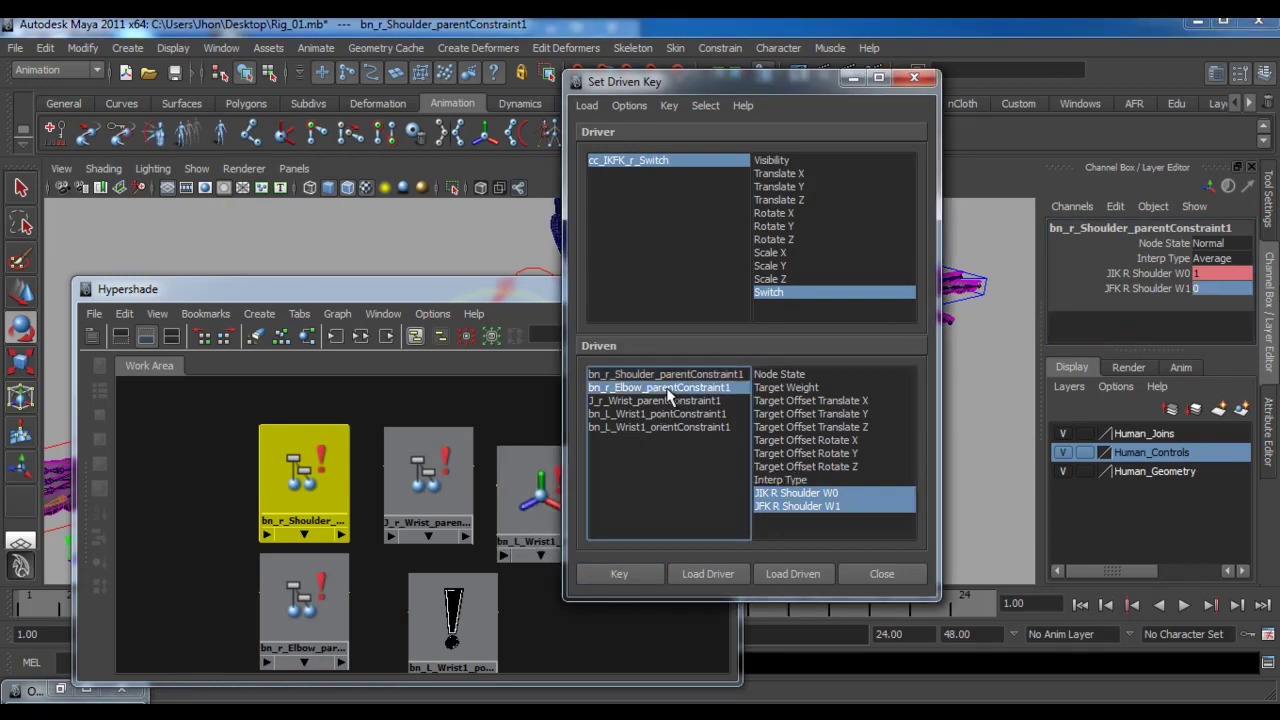
double_click(1204, 271)
key(Tab)
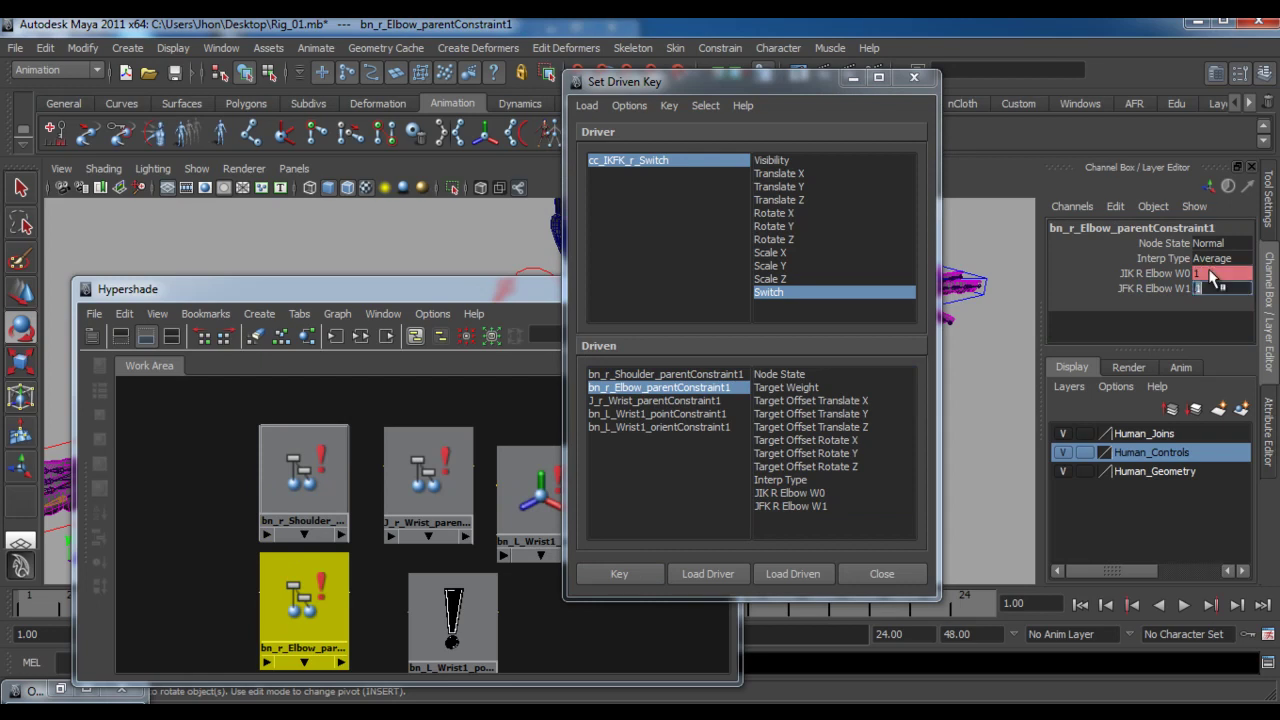
text(0)
key(Return)
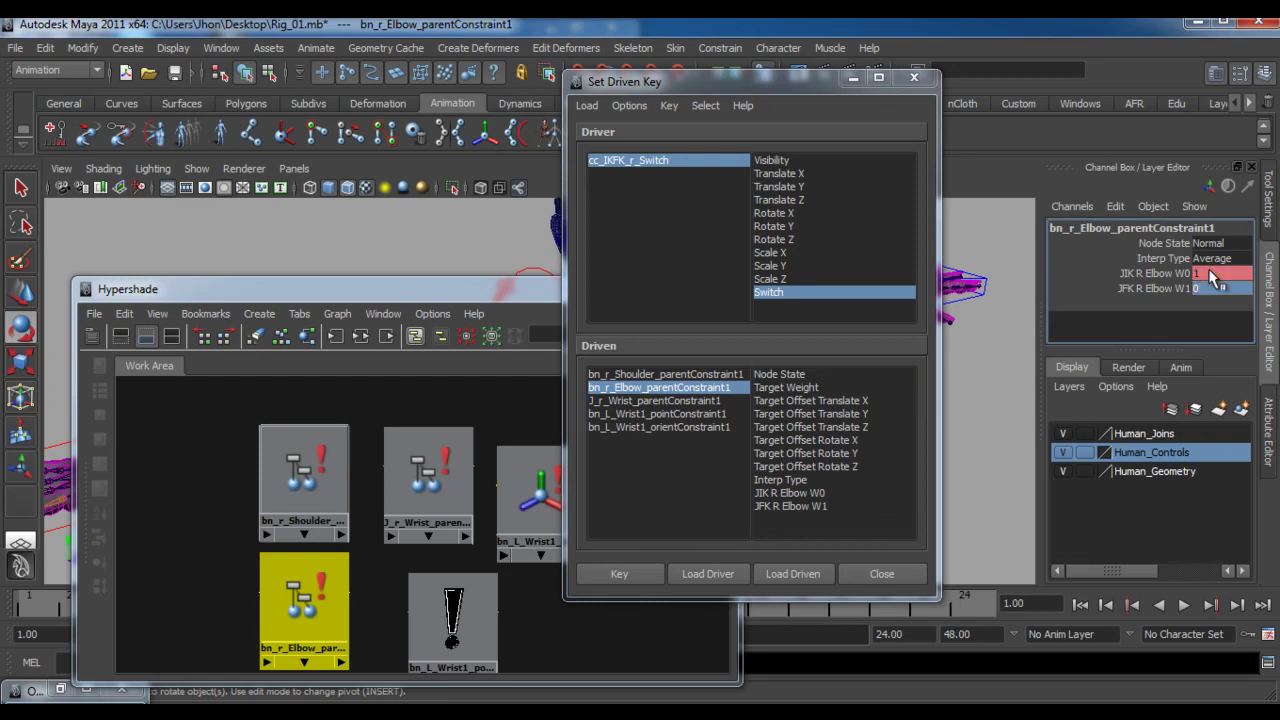
click(620, 574)
click(799, 497)
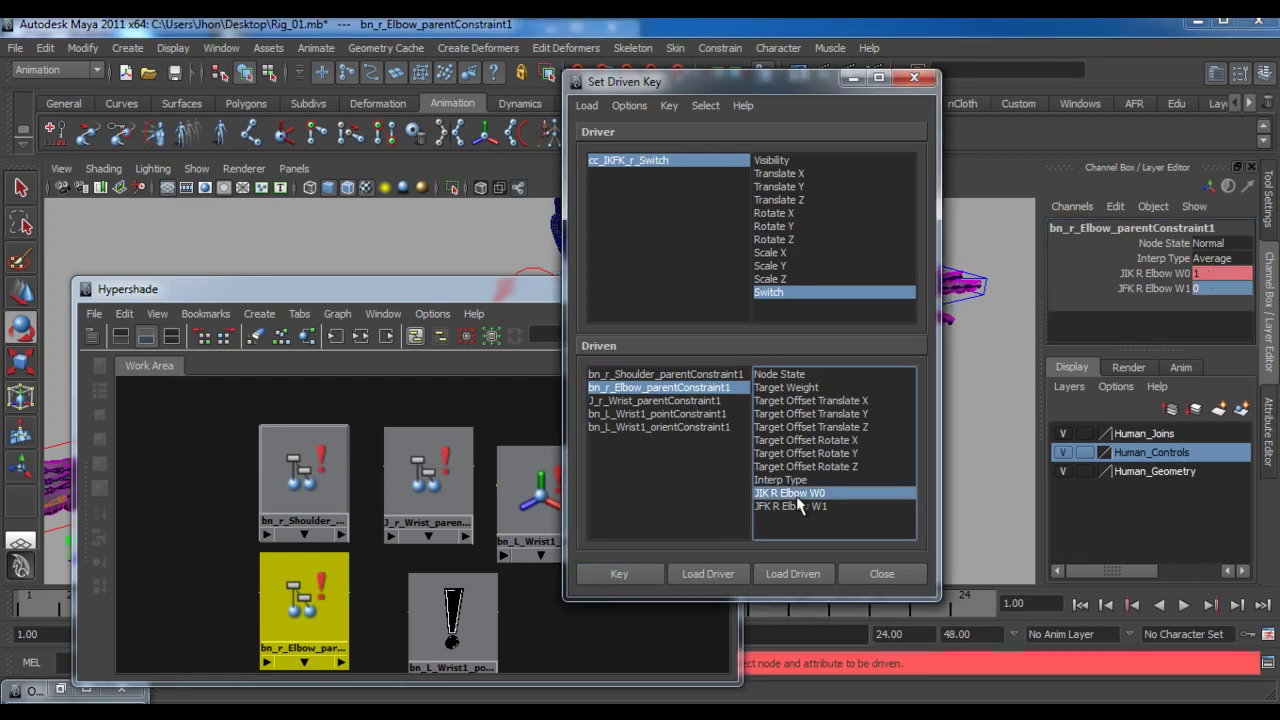
shift+click(799, 507)
click(645, 575)
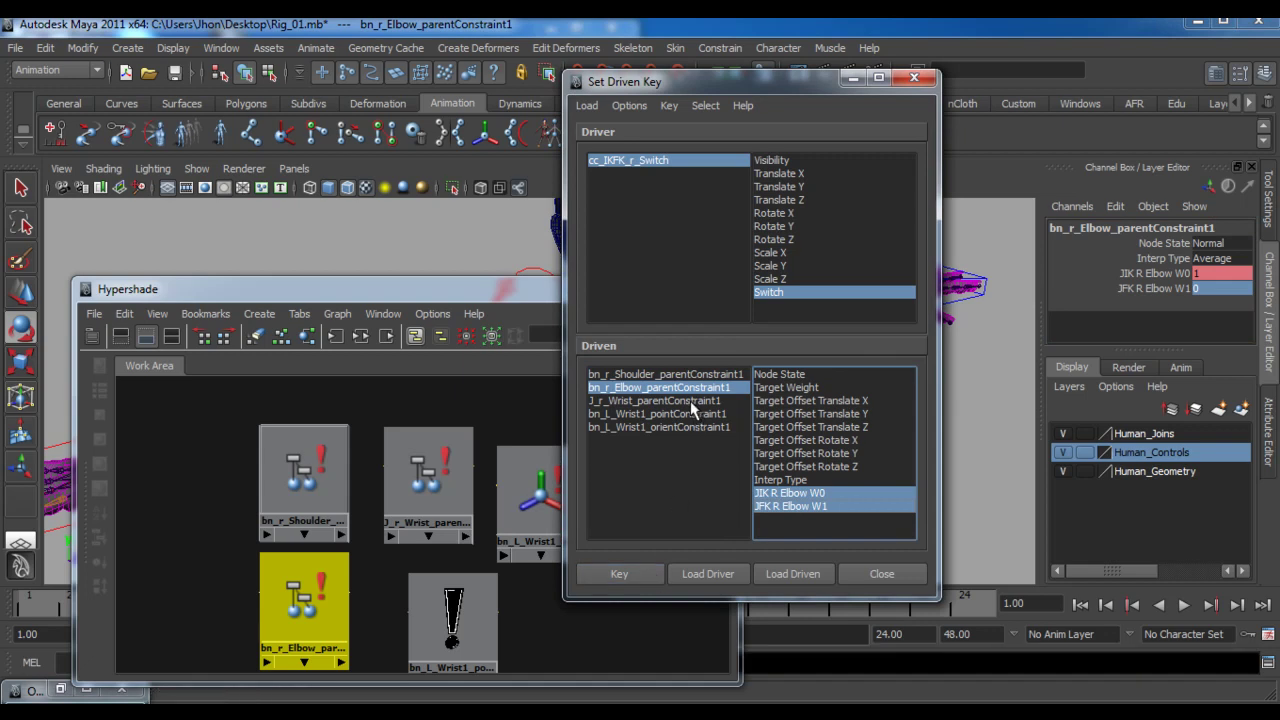
Key the J_r_Wrist_parentConstraint1 weights for this switch mode with JIK R Wrist W0 at 1 and JFK R Wrist W1 at 0
click(692, 402)
double_click(1208, 273)
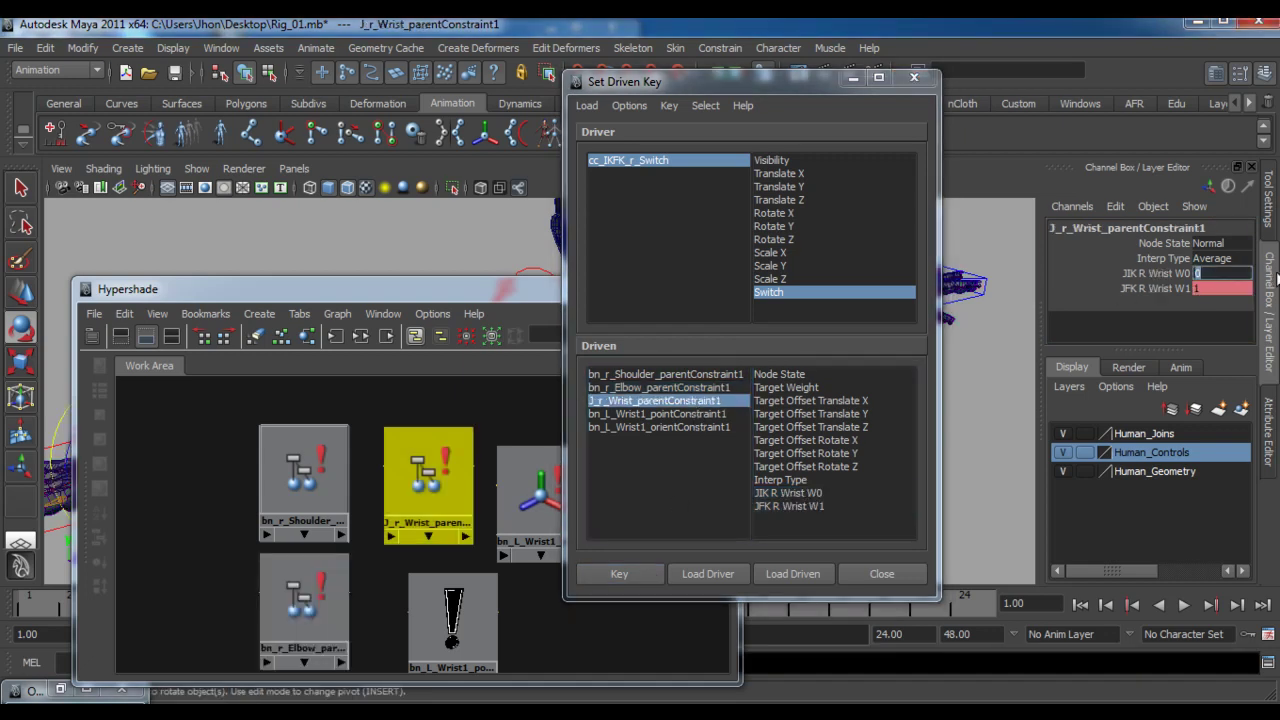
text(1)
key(Tab)
text(0)
key(Return)
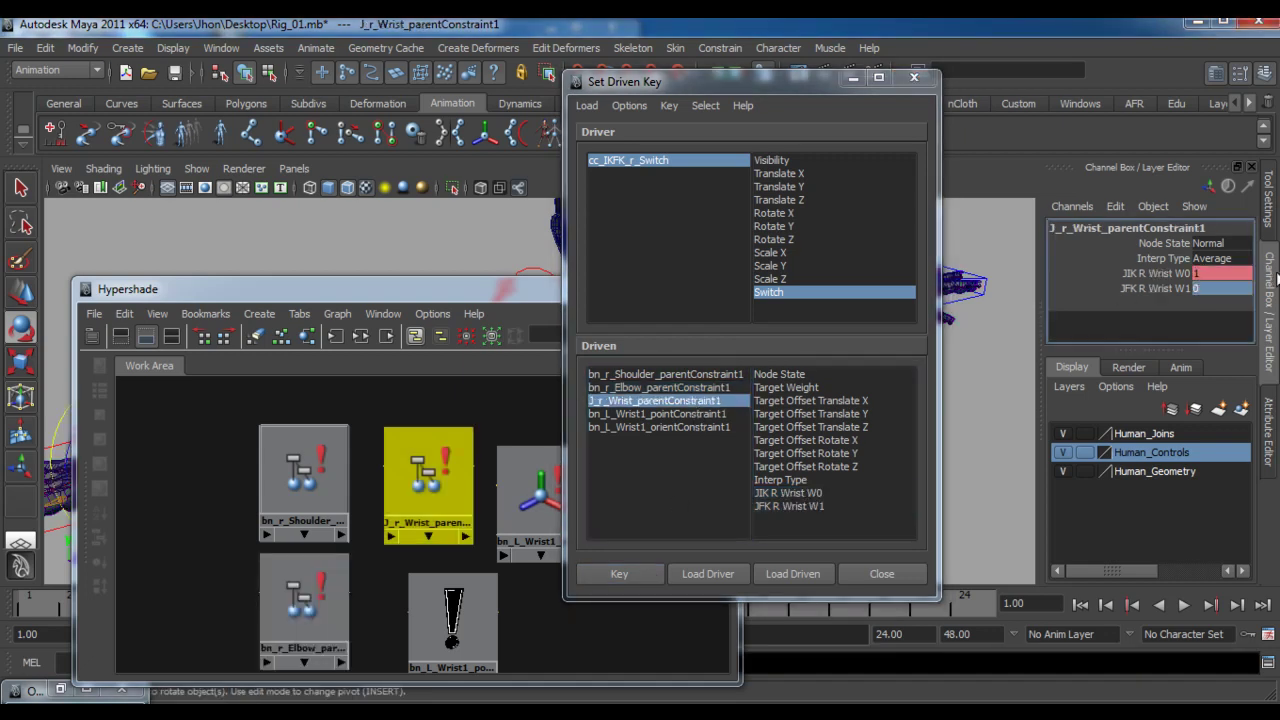
click(788, 493)
shift+click(803, 507)
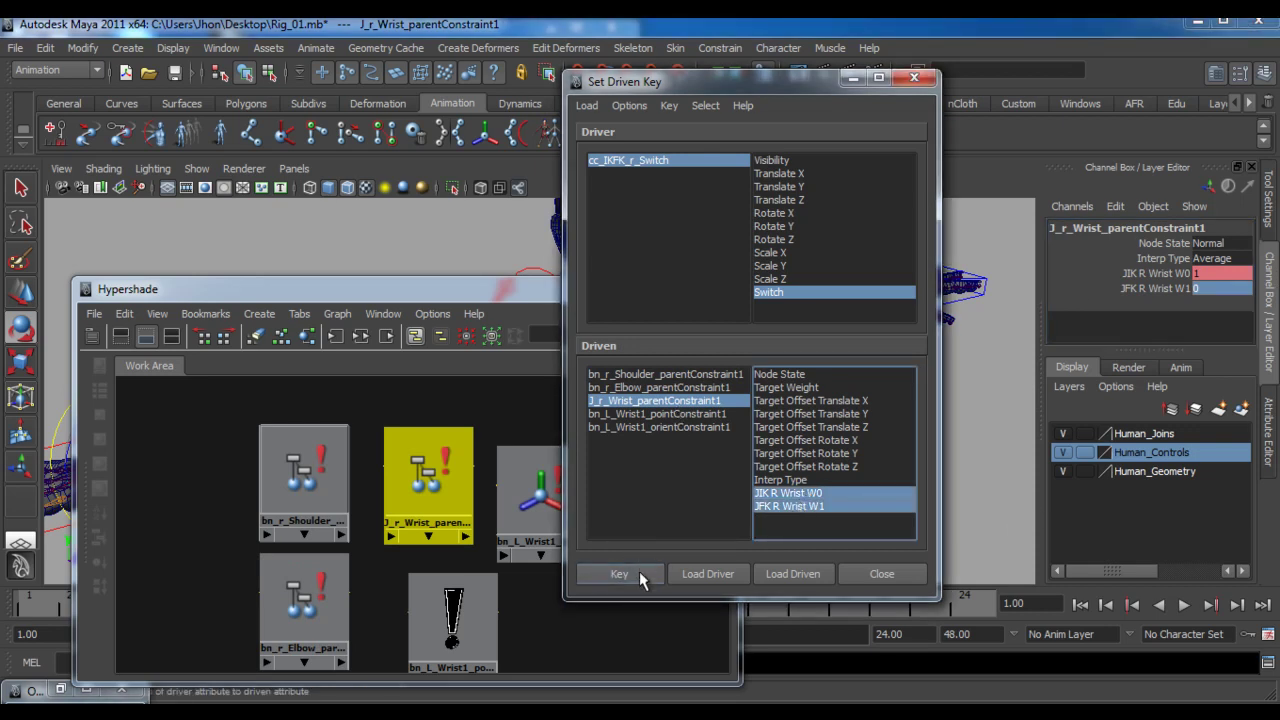
Key the bn_L_Wrist1_pointConstraint1 weights for this switch mode with JFK R Wrist W0 at 0 and Ik R Arm W1 at 1
click(657, 413)
click(789, 440)
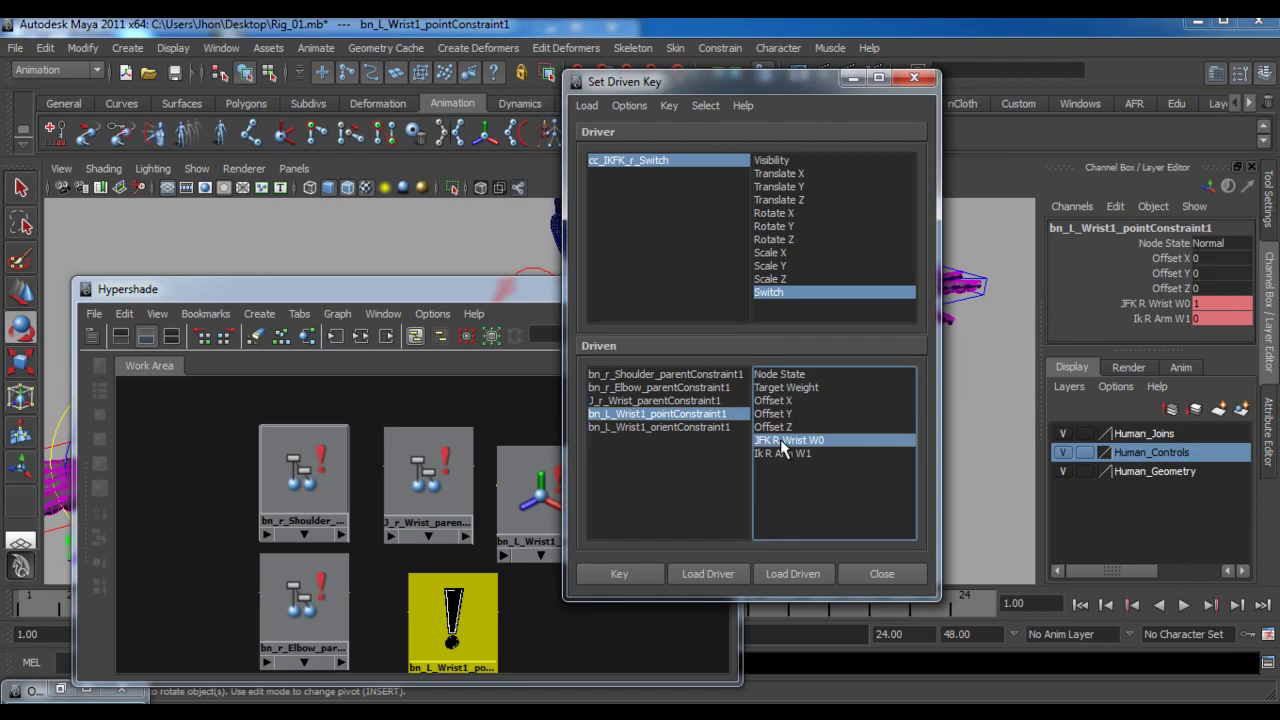
shift+click(782, 453)
double_click(1230, 302)
text(0)
key(Tab)
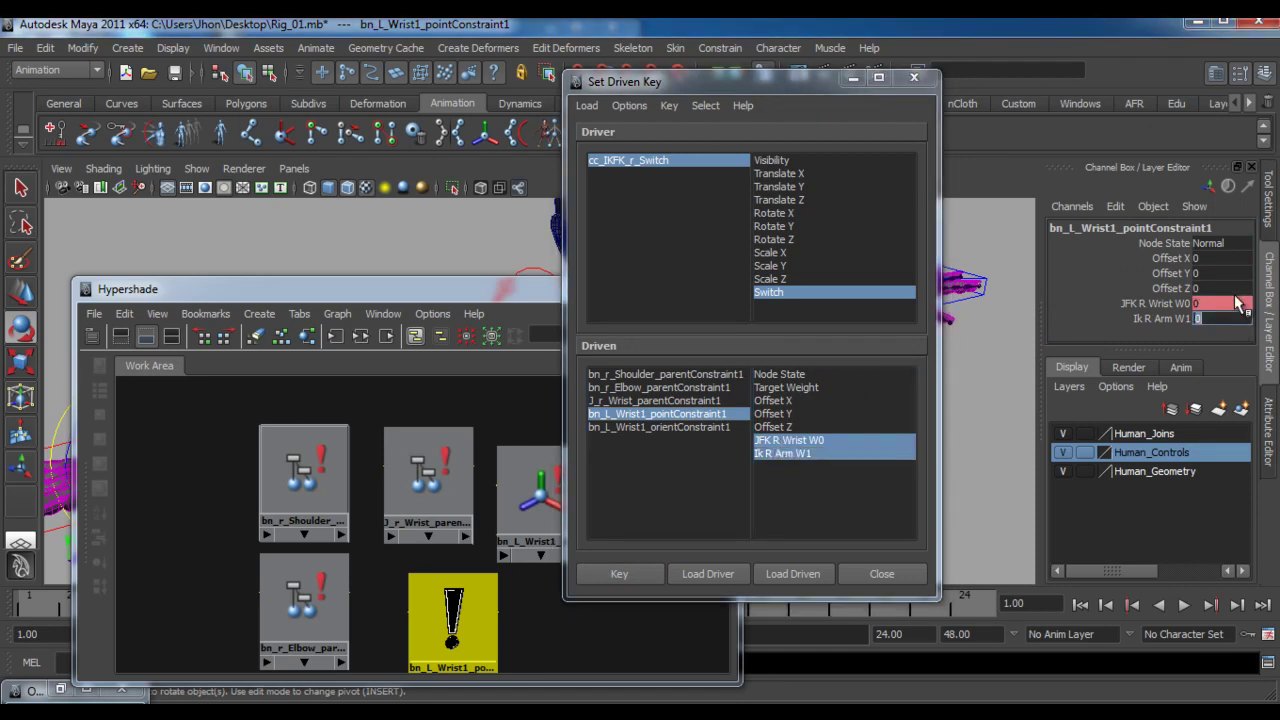
key(Return)
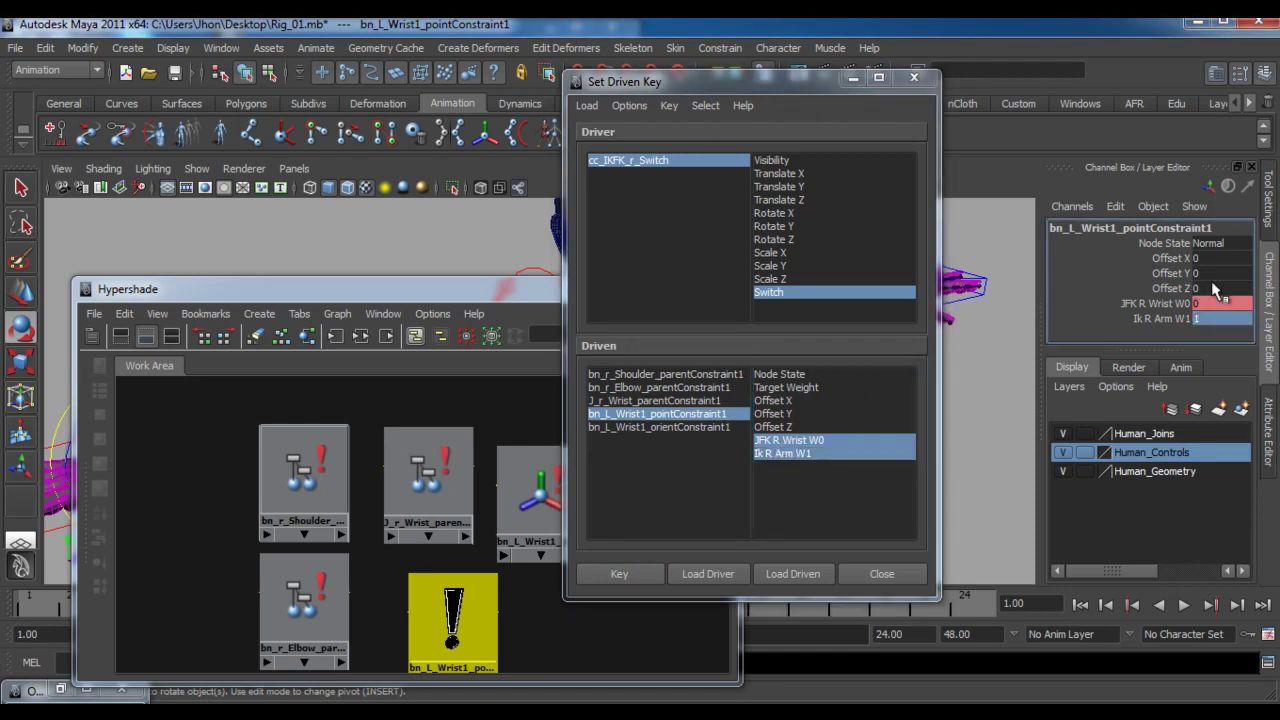
click(620, 574)
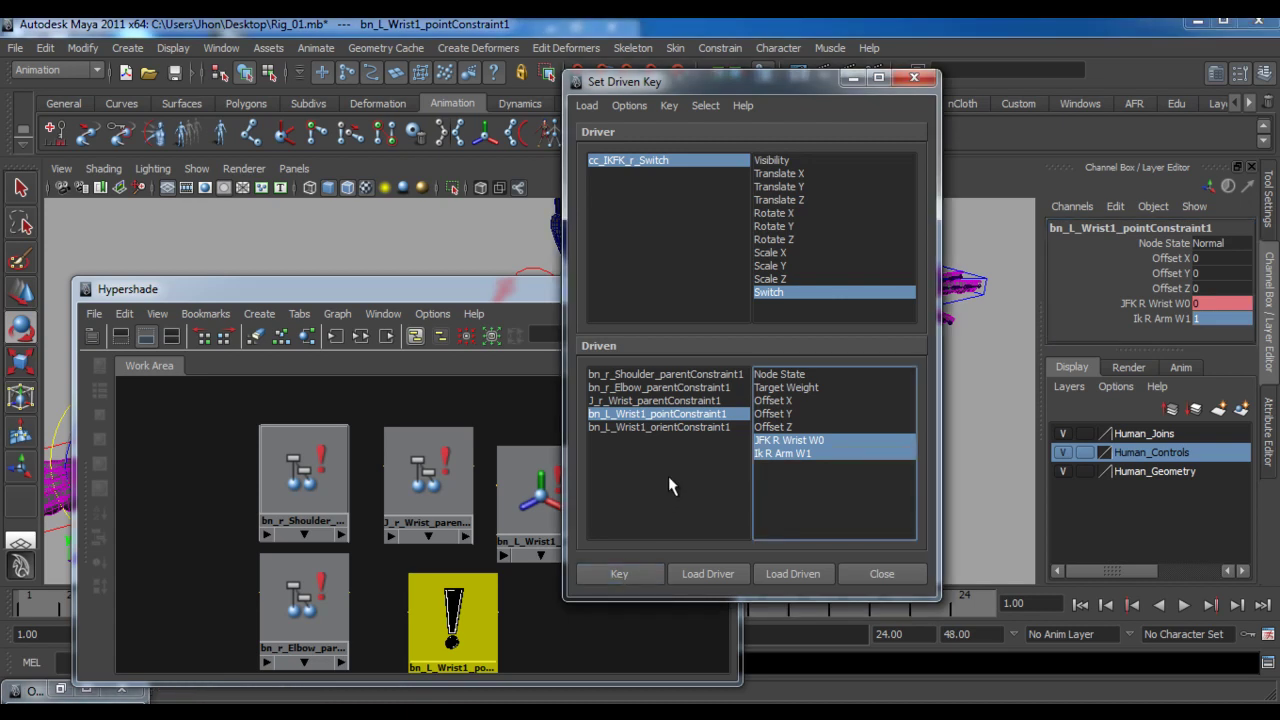
Key the bn_L_Wrist1_orientConstraint1 weights for this switch mode with Cc FK R Wrist W0 at 0 and Cc IK R Wrist W1 at 1
click(684, 428)
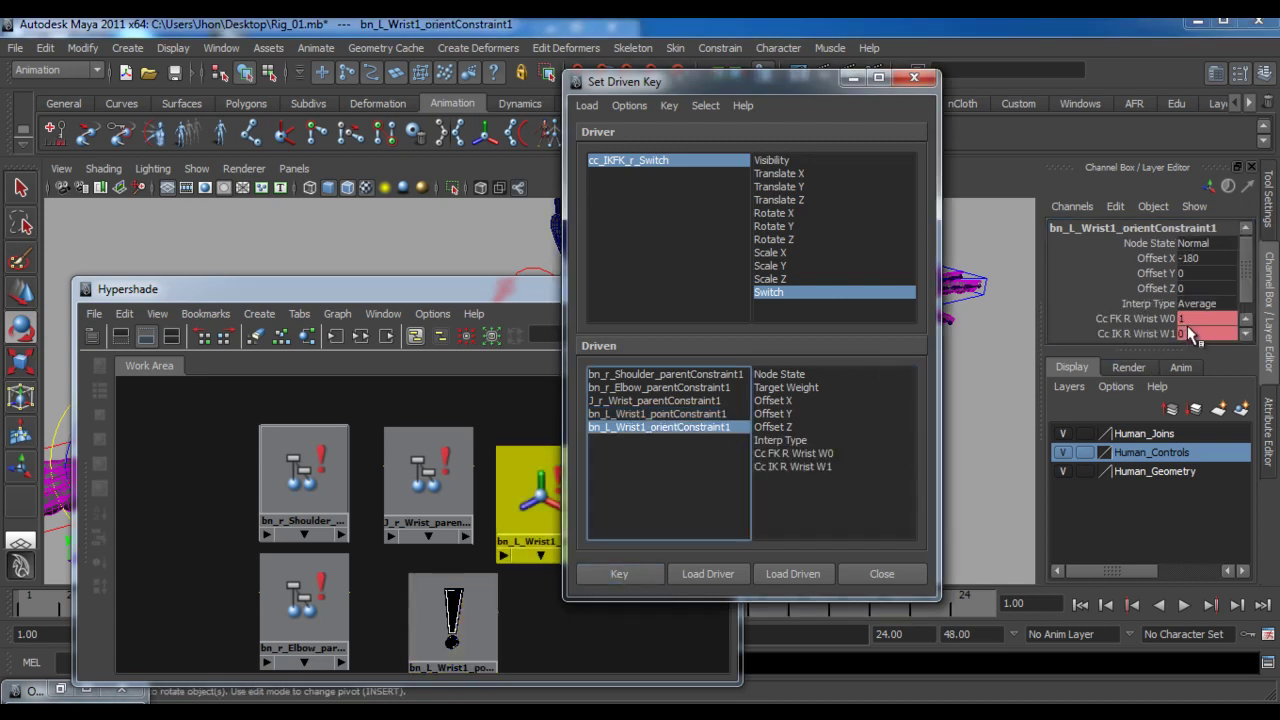
click(830, 454)
shift+click(830, 467)
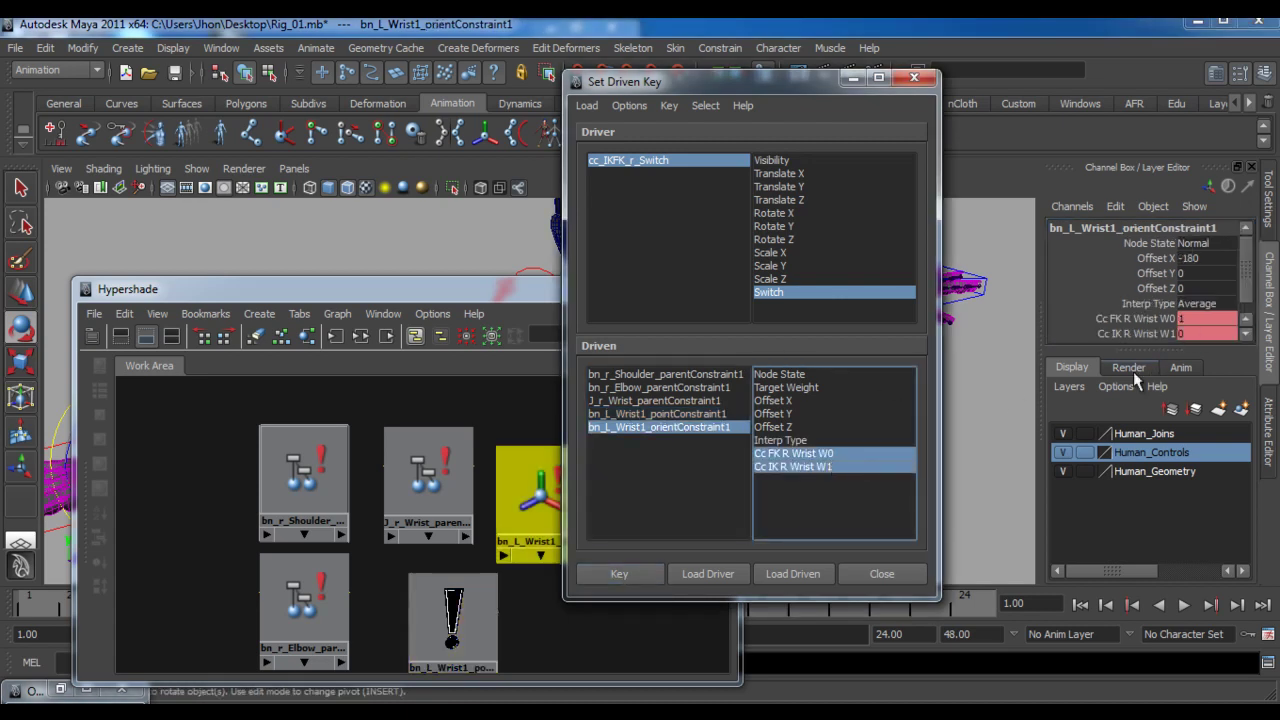
click(1200, 319)
text(0)
click(1198, 328)
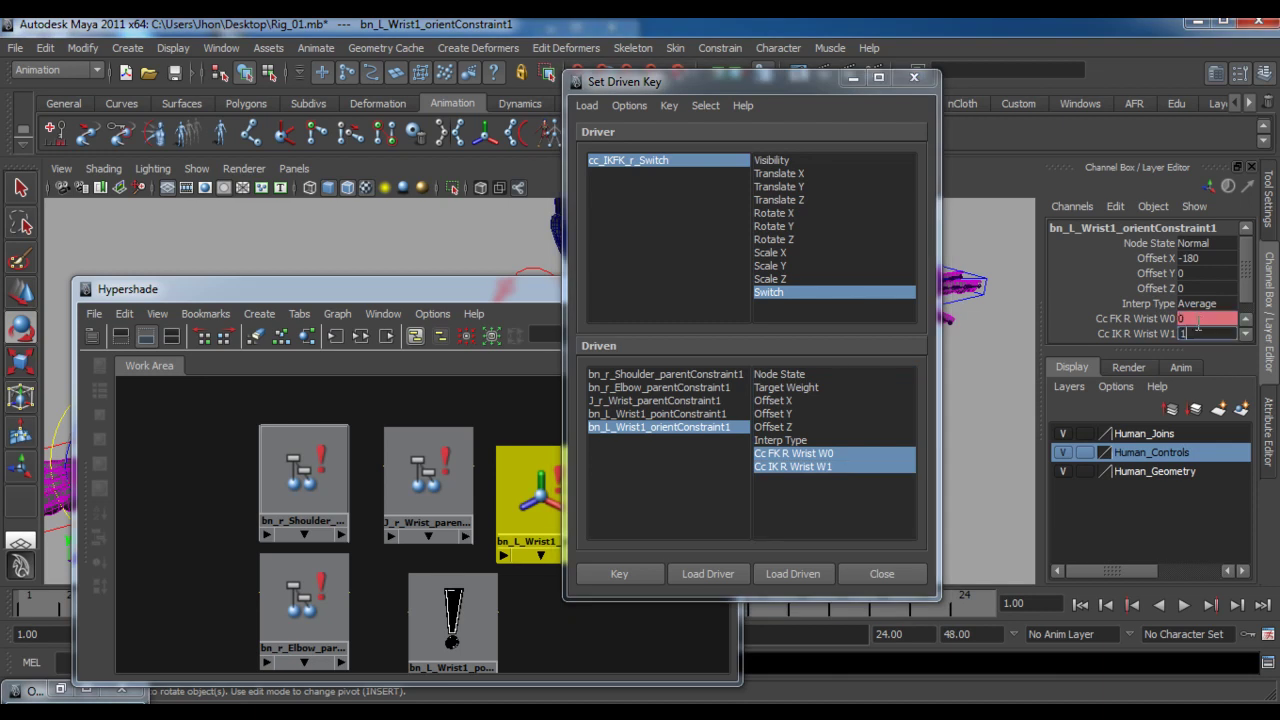
key(Return)
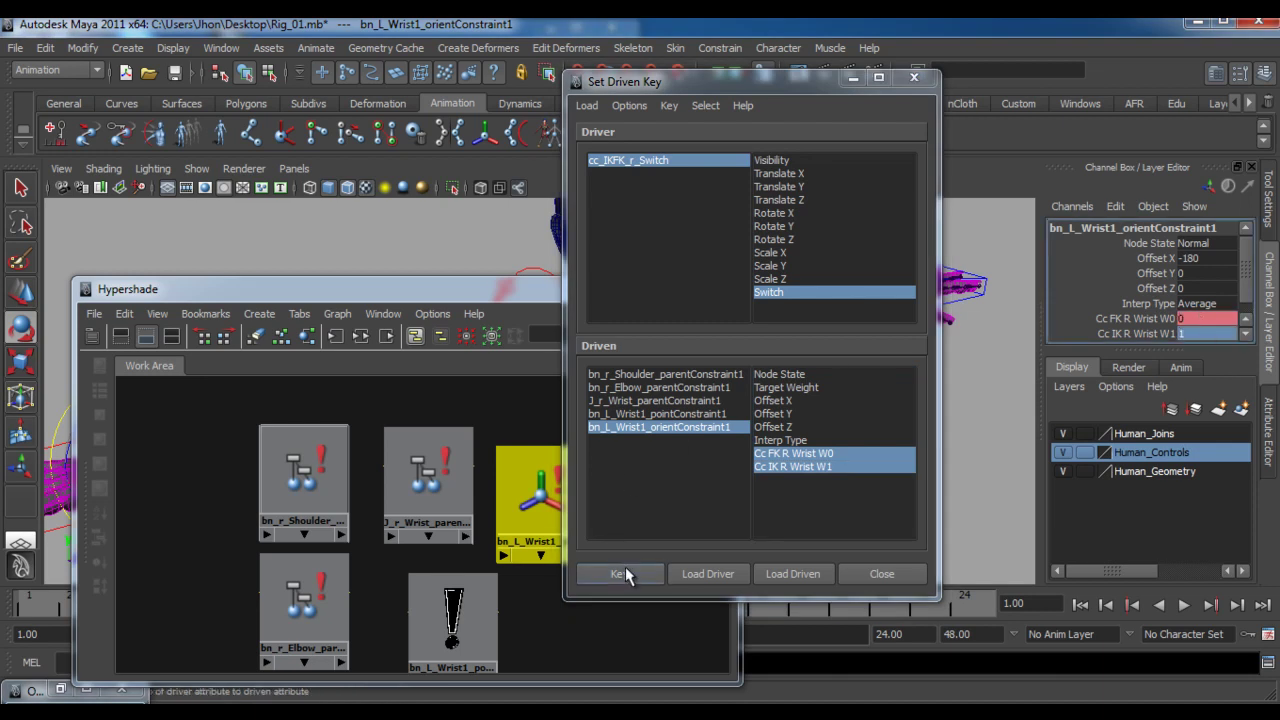
click(660, 548)
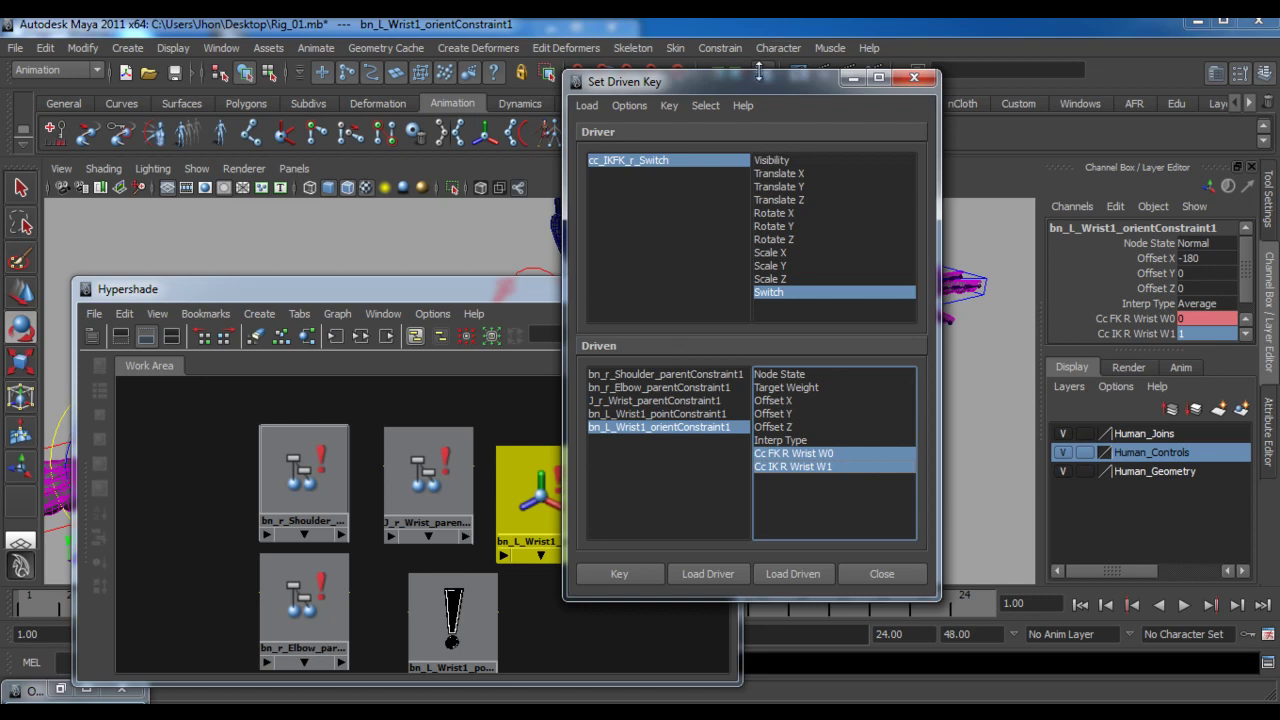
Go through the five driven constraints one by one to check that their weight channels are keyed
drag(662, 375, 651, 436)
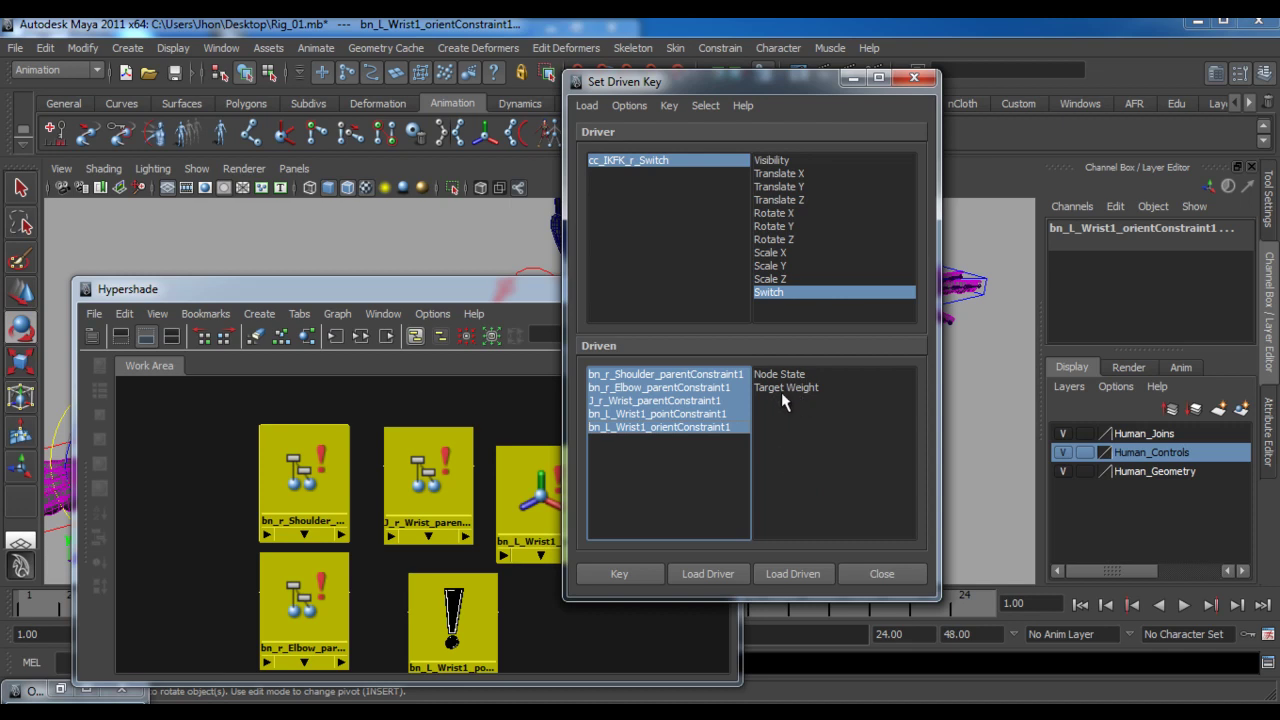
click(657, 374)
click(657, 387)
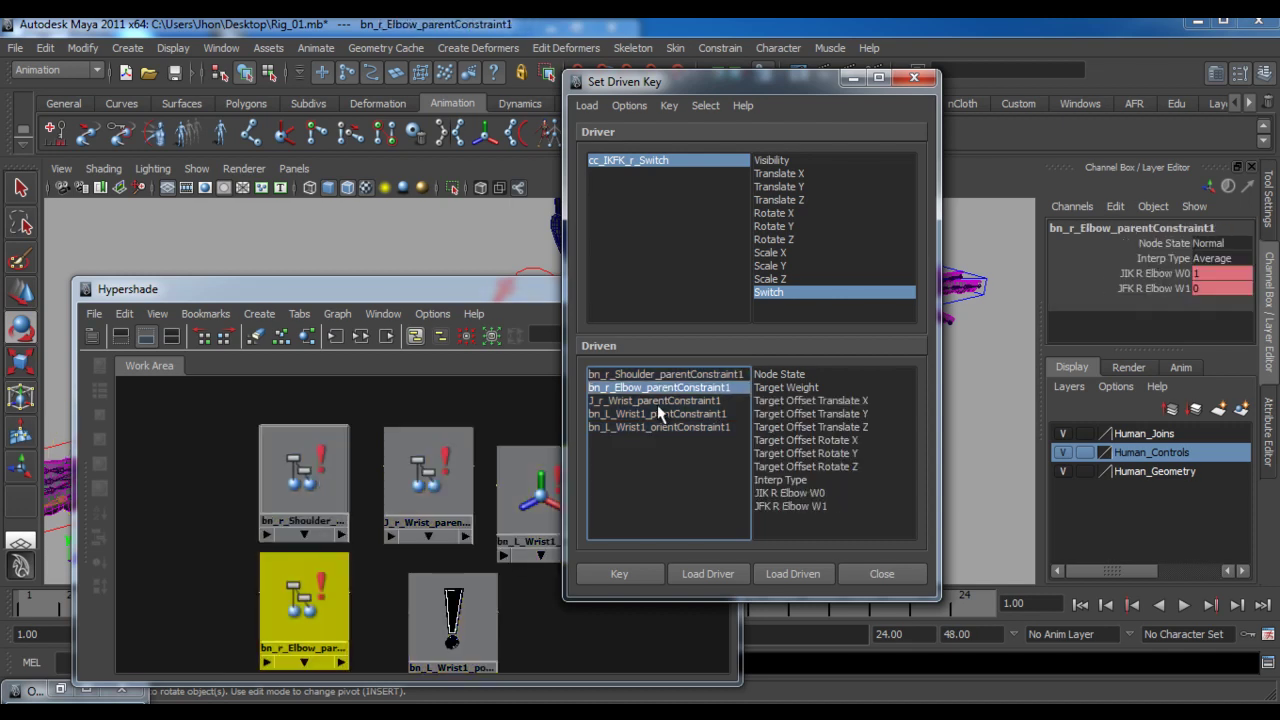
click(655, 401)
click(655, 413)
click(655, 427)
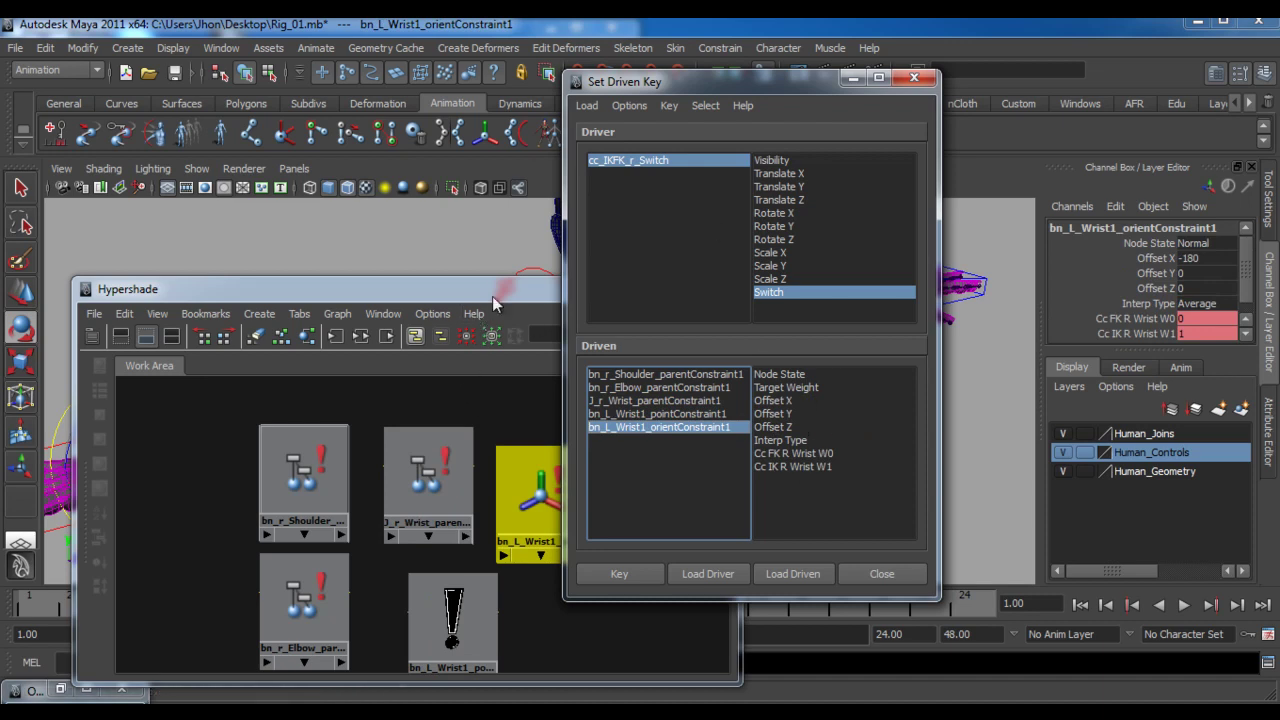
Clear all constraint nodes from the Hypershade work area and minimize the Hypershade window
drag(466, 292, 342, 279)
drag(432, 274, 565, 241)
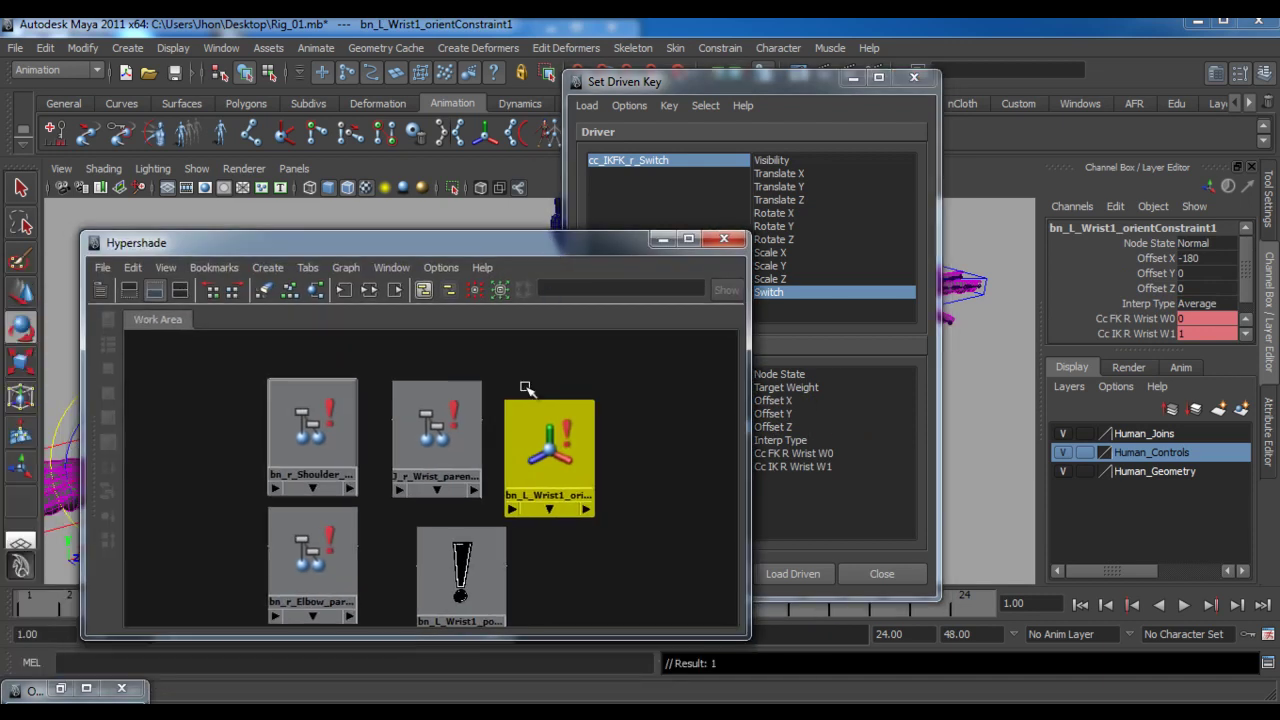
drag(262, 366, 652, 620)
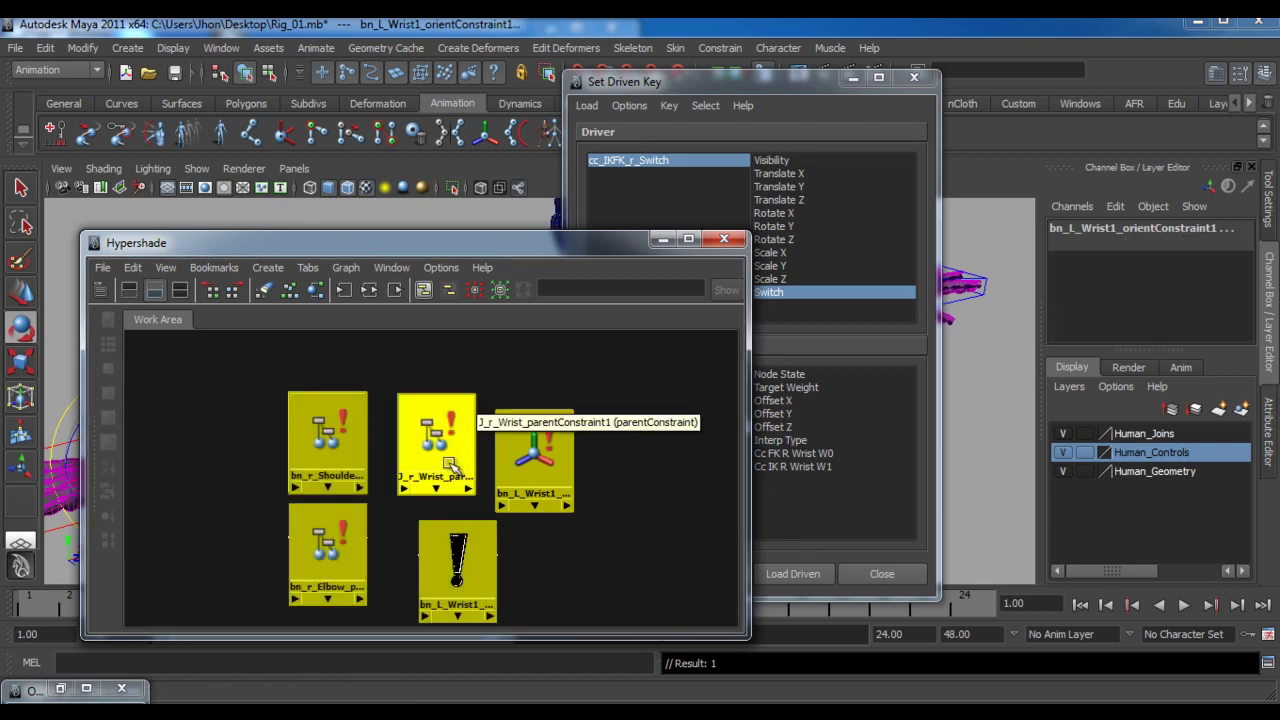
click(345, 267)
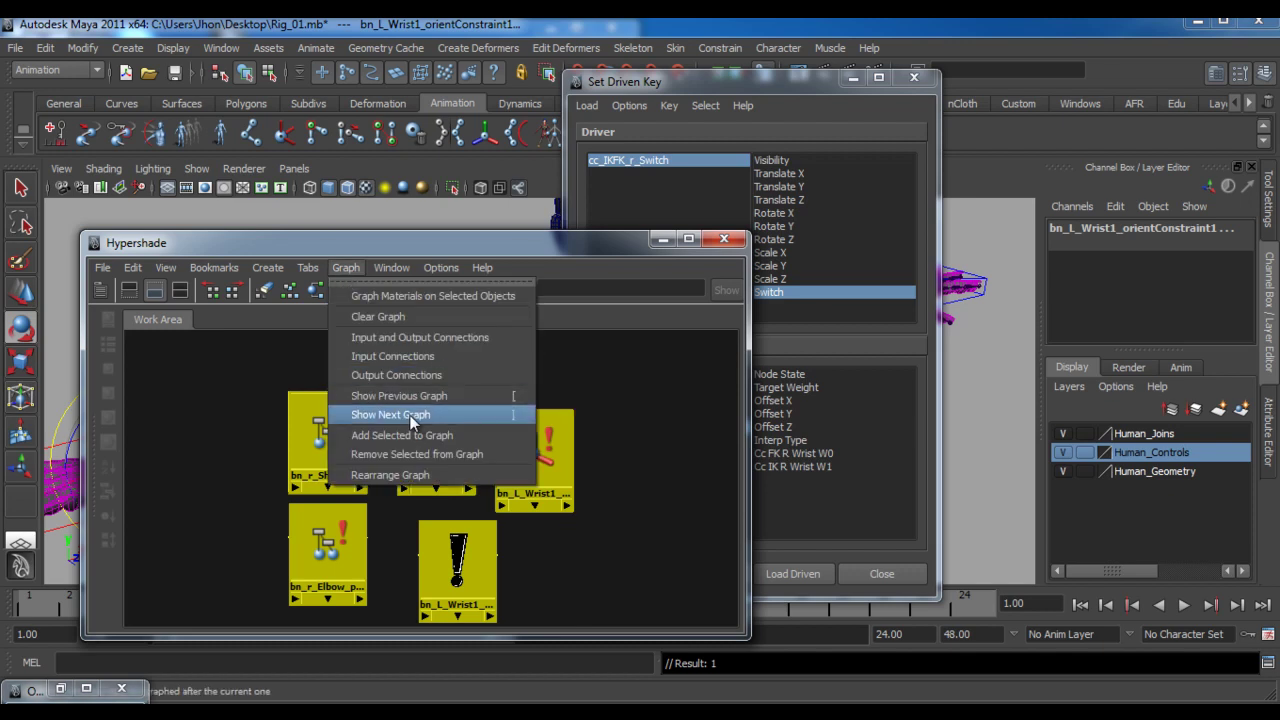
click(389, 315)
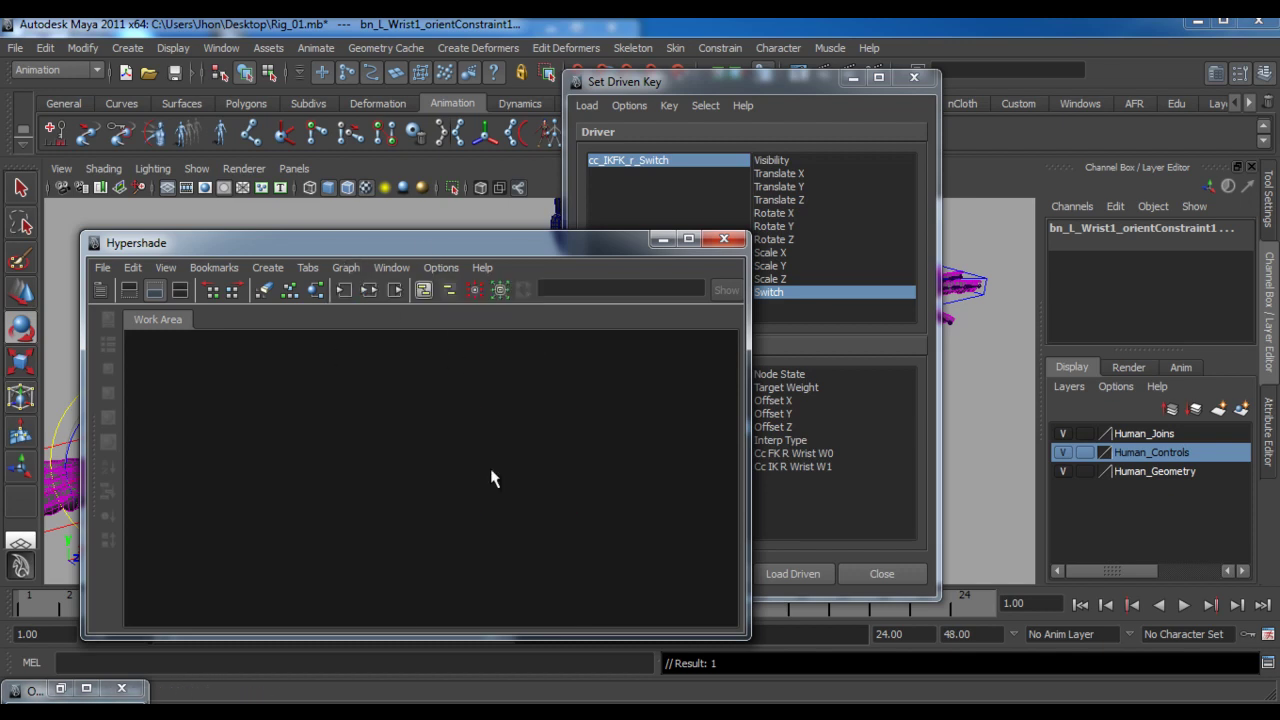
drag(420, 241, 627, 205)
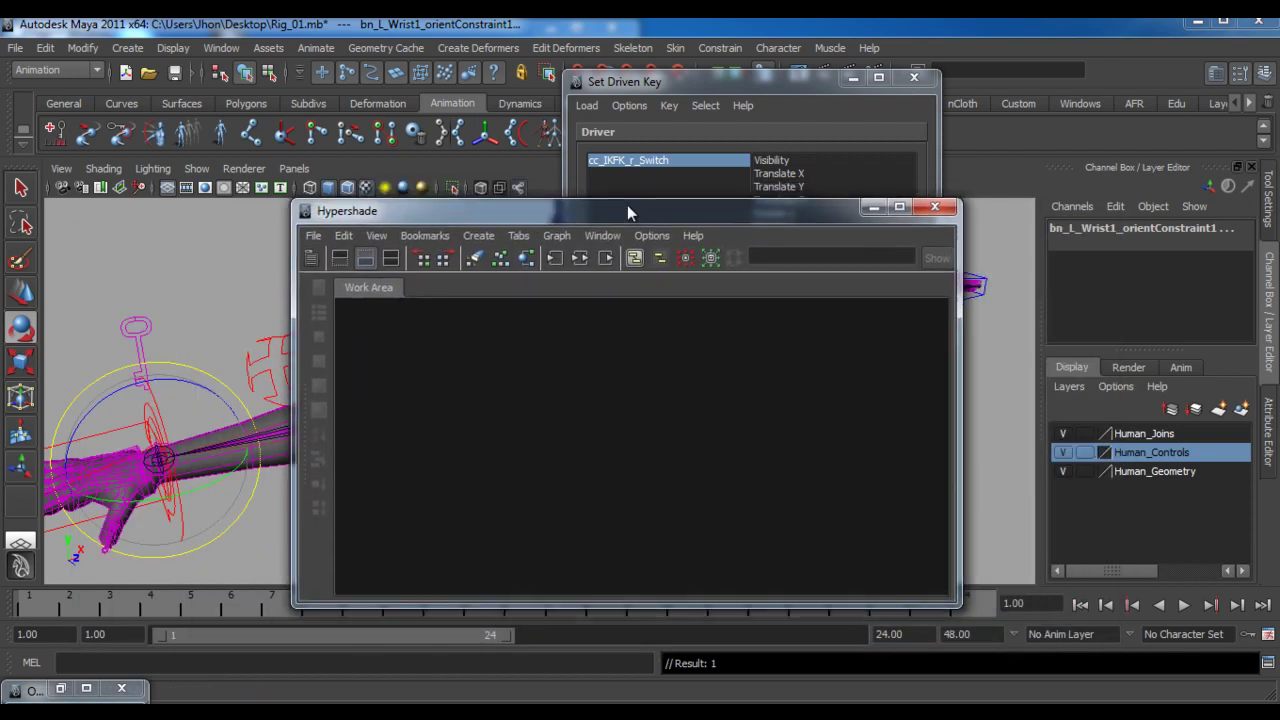
click(872, 208)
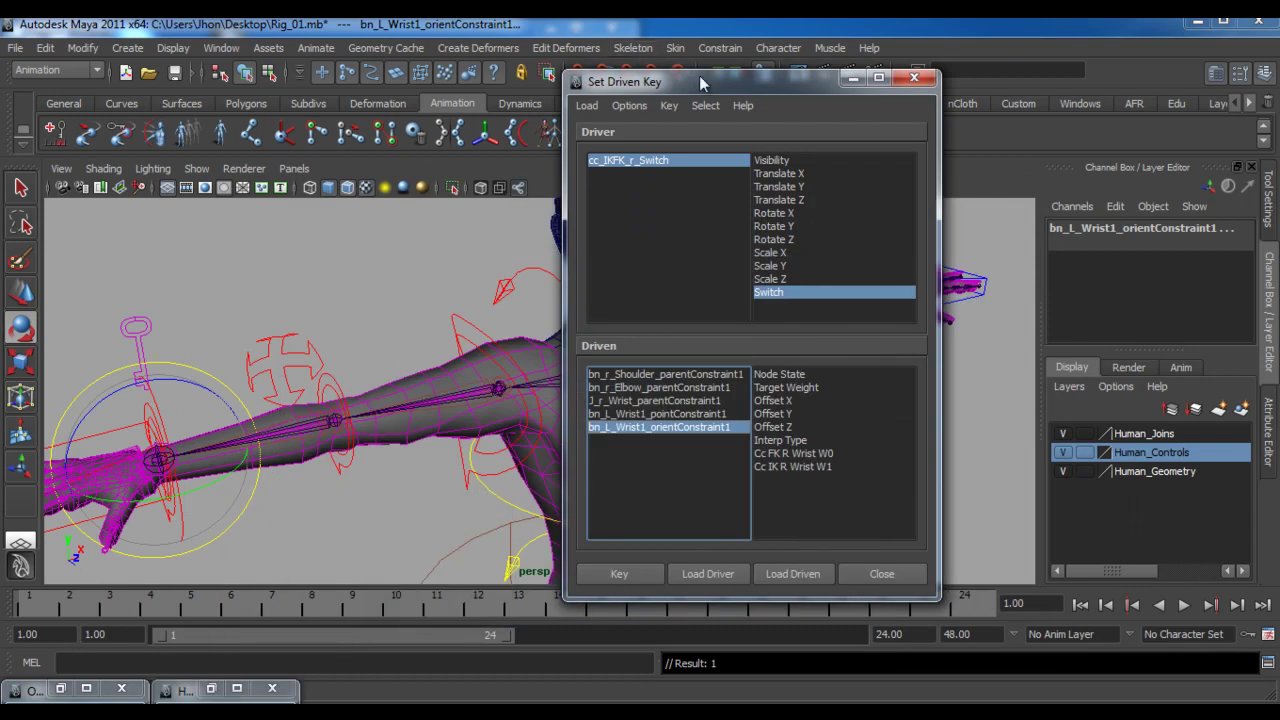
Uncover the right arm in the viewport and set the Switch attribute of cc_IKFK_r_Switch to FK
drag(698, 77, 838, 85)
scroll(484, 356, down, 2)
click(254, 304)
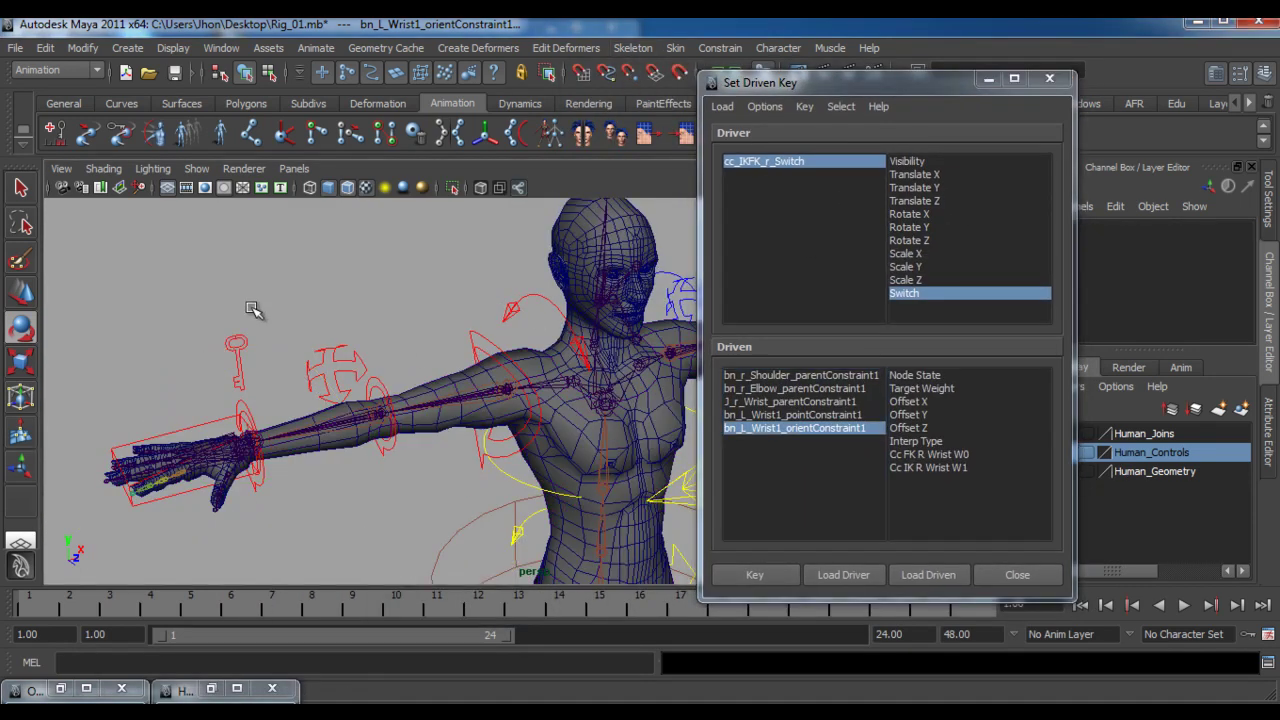
click(238, 341)
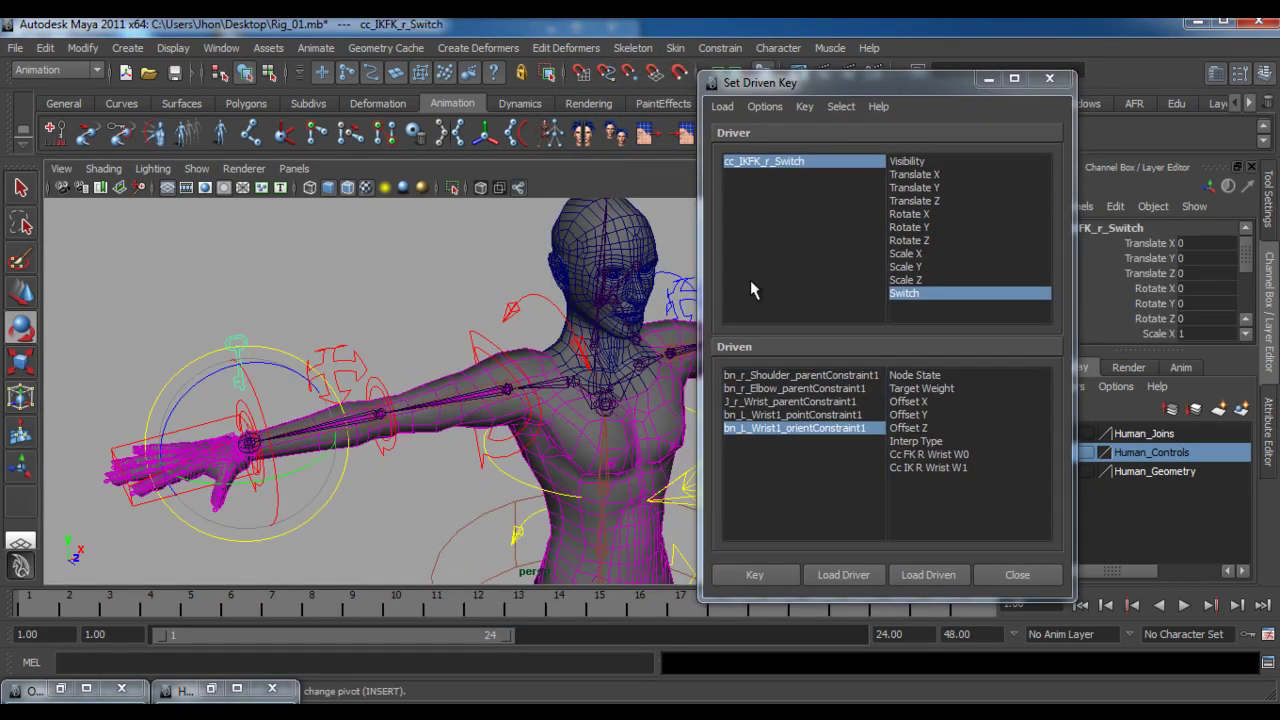
click(1246, 280)
click(1198, 292)
click(1196, 320)
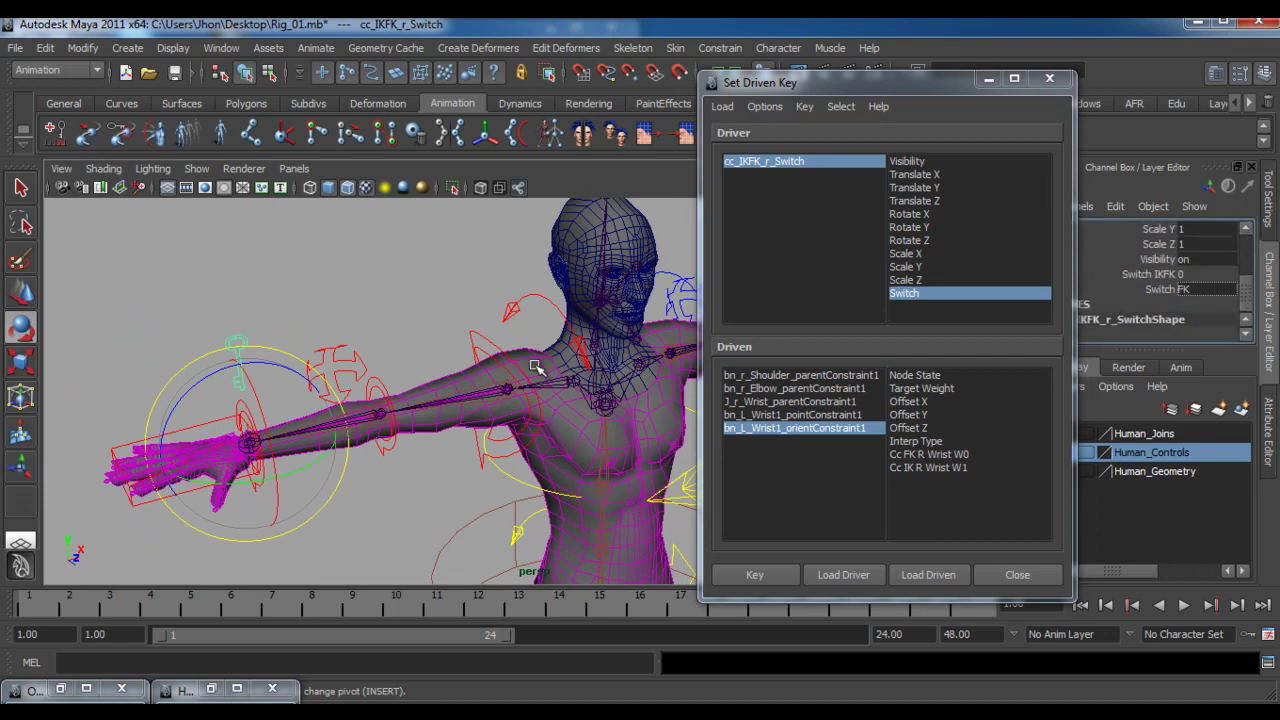
Test FK mode by rotating the cc_FK_r_Shoulder control, and undo the rotation
click(513, 309)
mouse_move(455, 345)
mouse_down()
mouse_move(445, 338)
mouse_move(471, 309)
mouse_move(455, 354)
mouse_up()
key(ctrl+z)
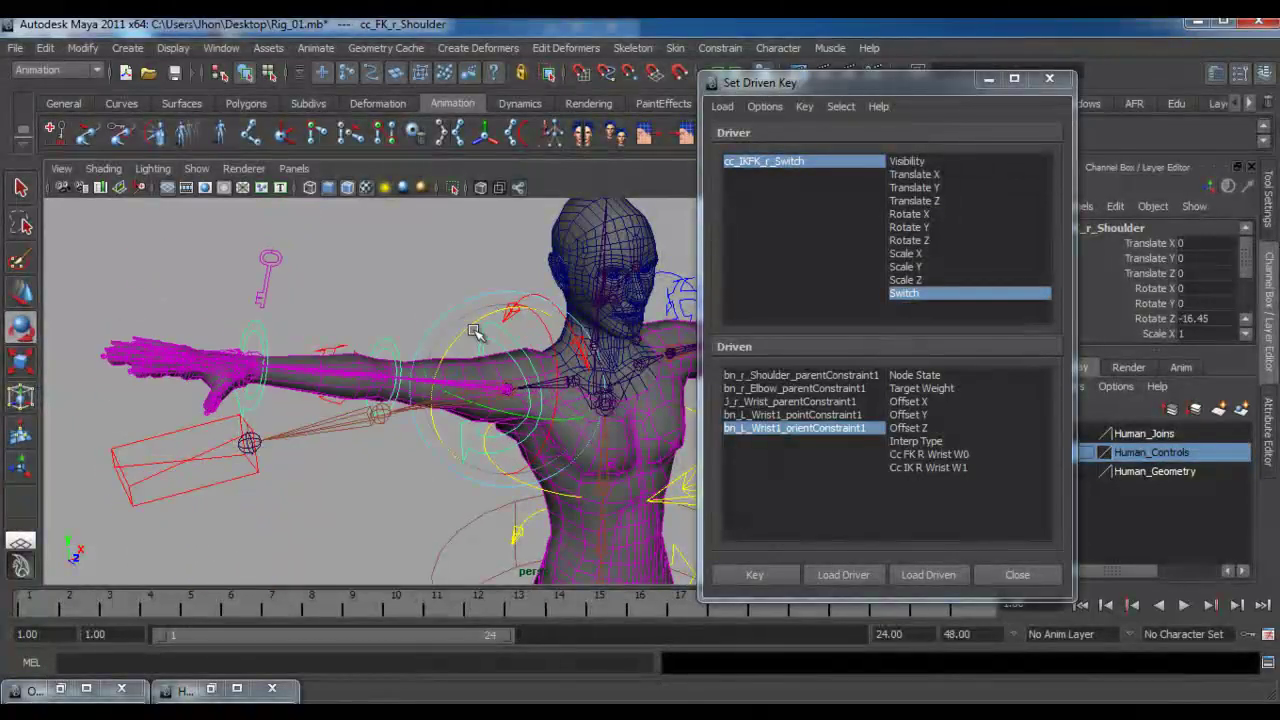
Set the Switch attribute of the key-shaped cc_IKFK_r_Switch control to IK
click(316, 310)
click(237, 359)
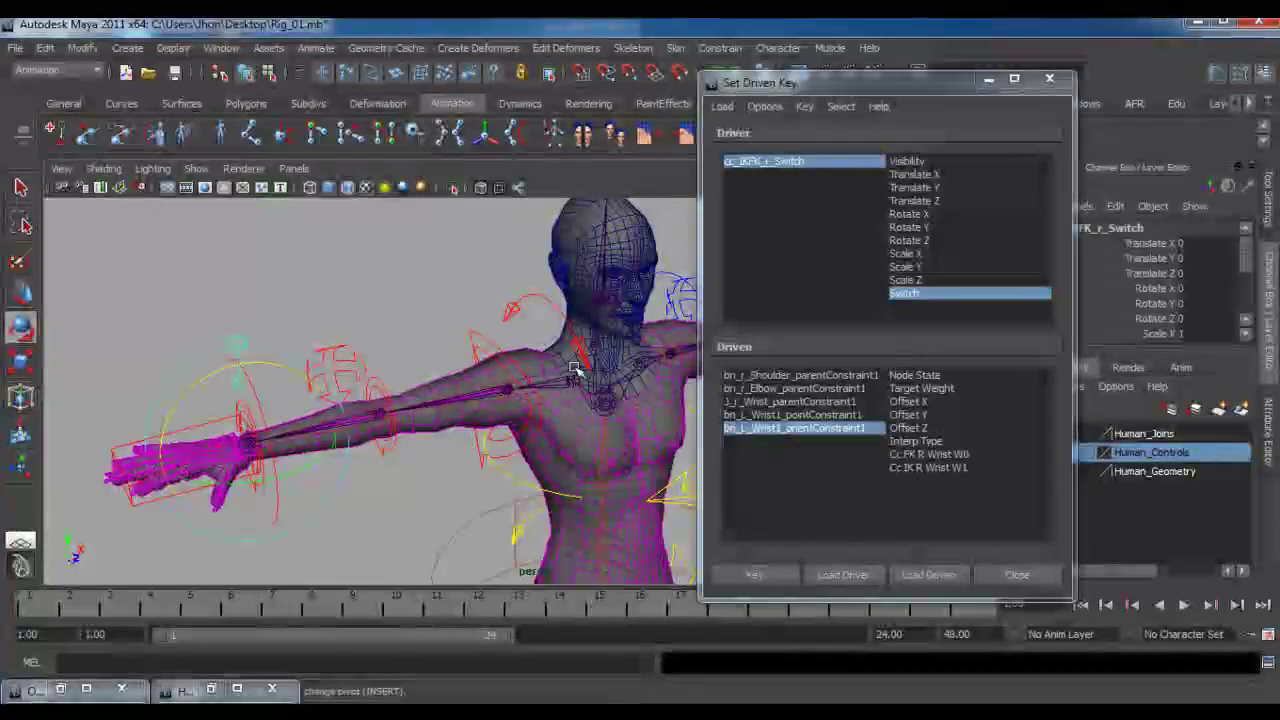
scroll(1243, 318, down, 3)
click(1195, 300)
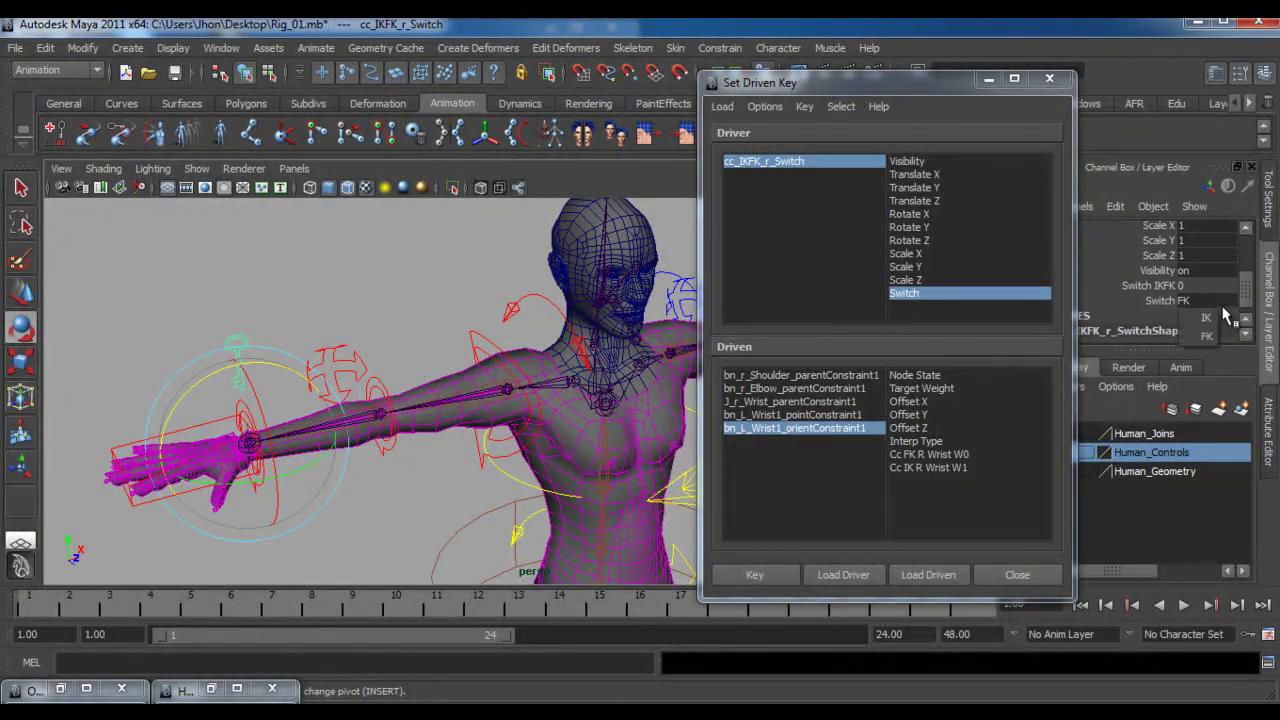
click(1203, 324)
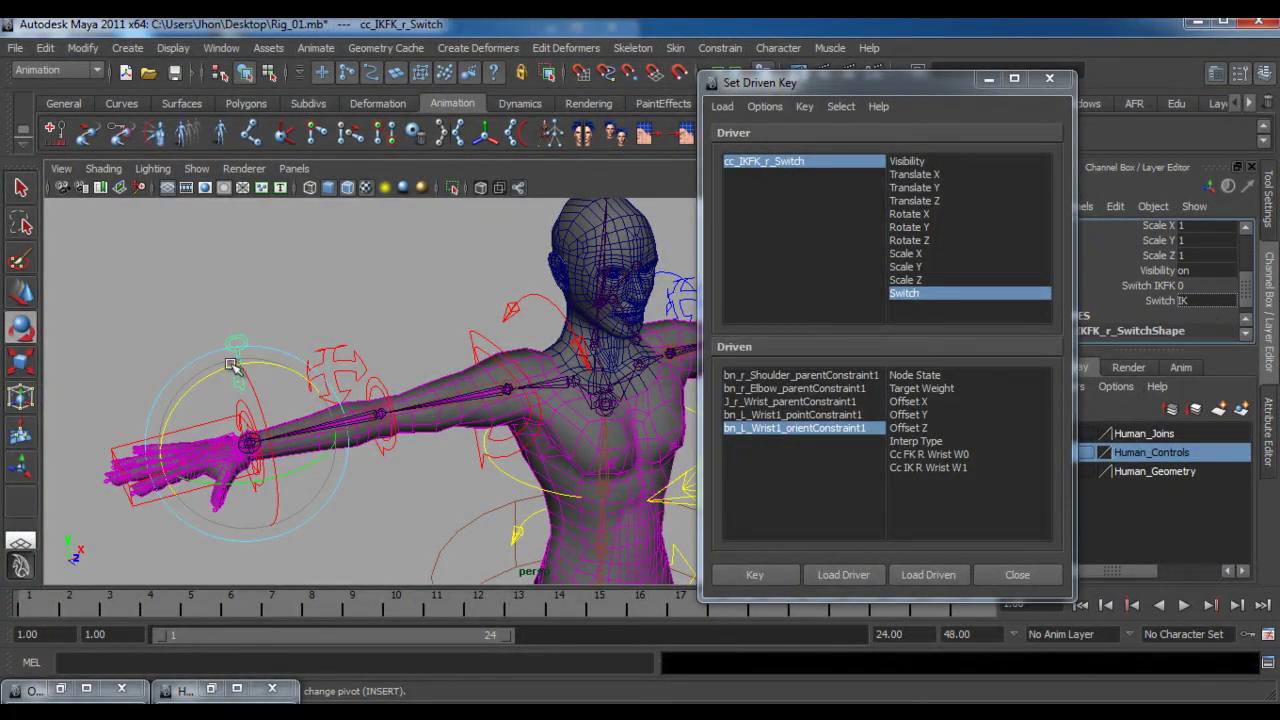
Test IK mode by moving the cc_IK_r_Wrist control, and undo the move
click(120, 391)
click(127, 448)
key(w)
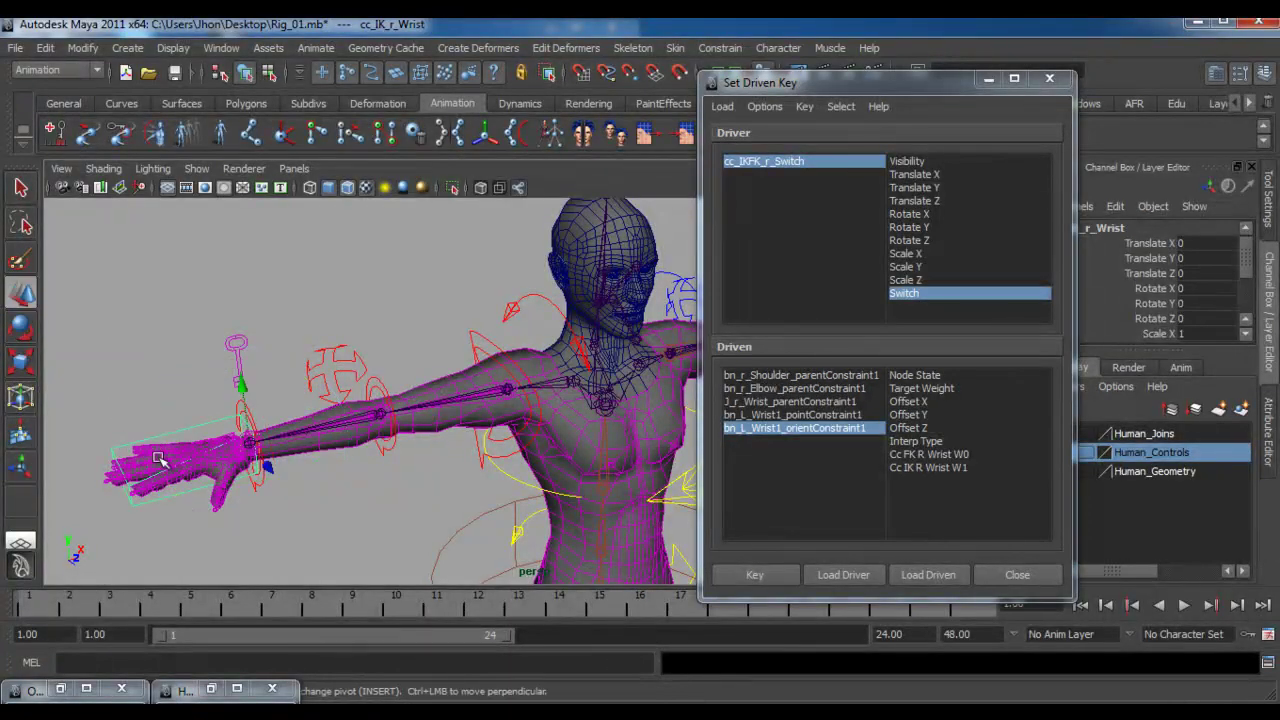
drag(247, 450, 252, 491)
key(ctrl+z)
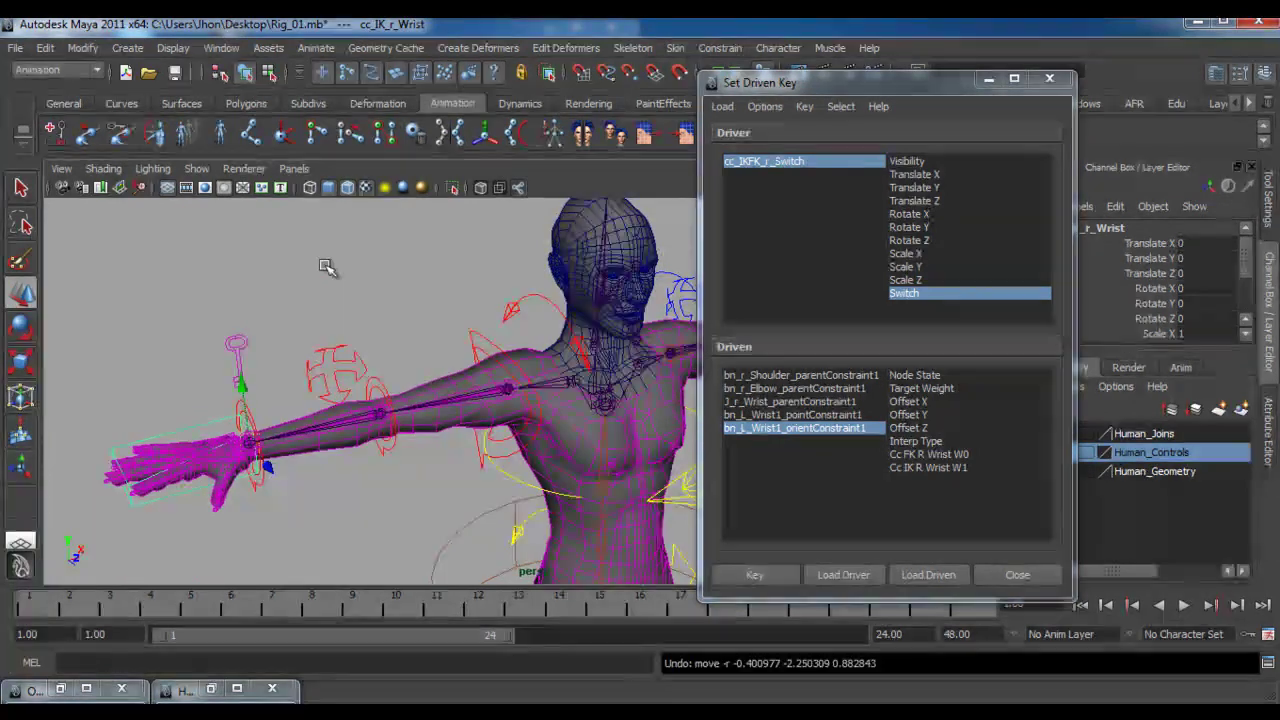
Load cc_FK_r_Wrist, cc_FK_r_Elbow, cc_FK_r_Shoulder, cc_IK_r_Wrist and cc_IK_r_ElbowPV as the driven objects for the driven keys
click(300, 306)
alt+drag(300, 306, 434, 302)
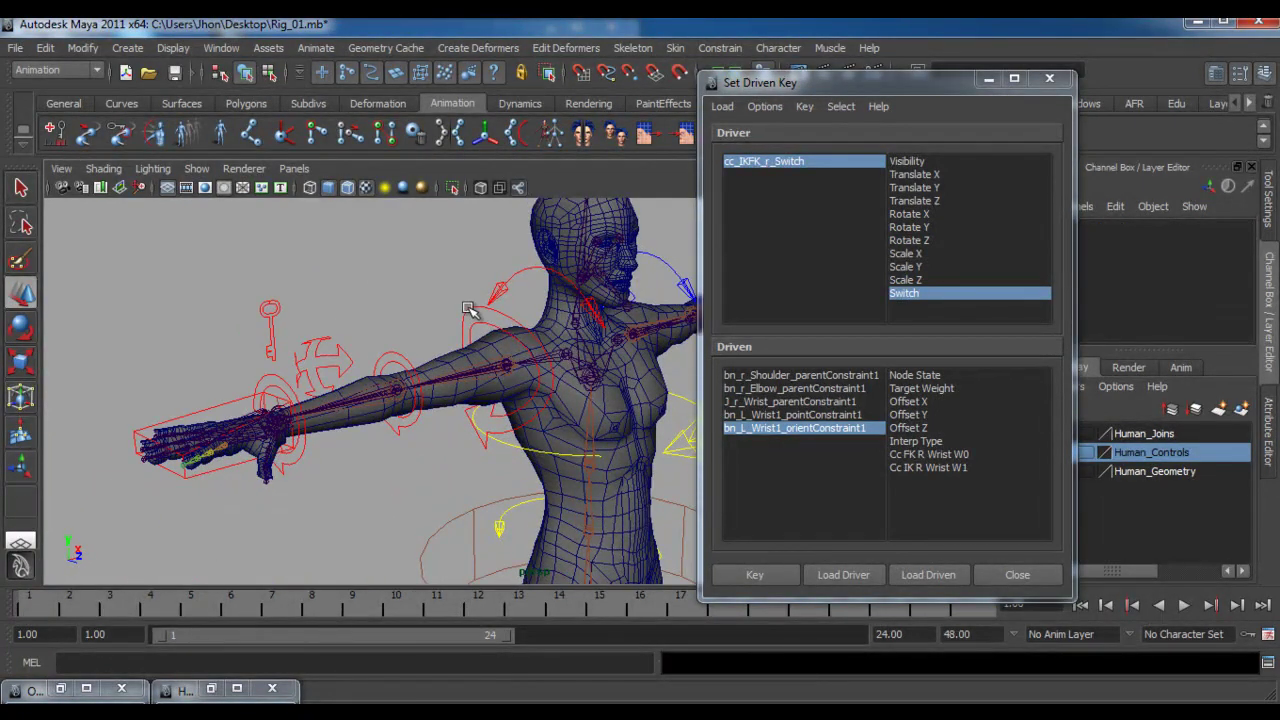
click(468, 310)
key(q)
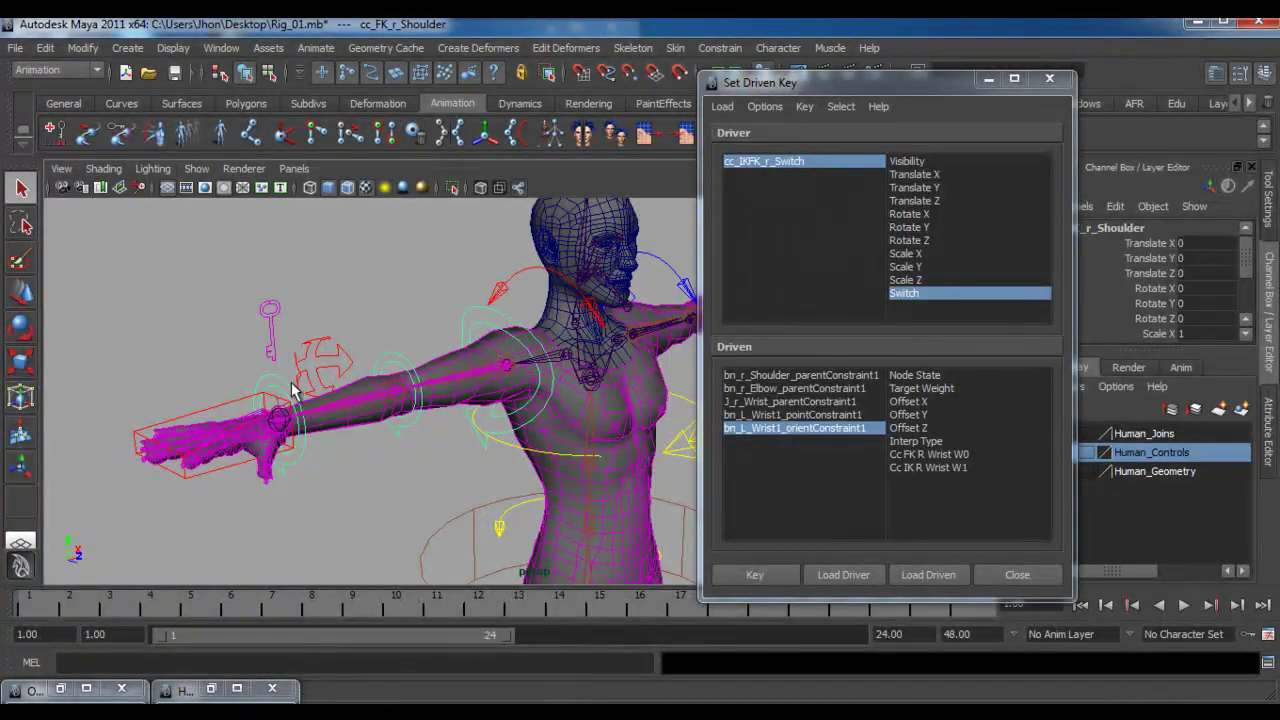
click(287, 383)
click(283, 383)
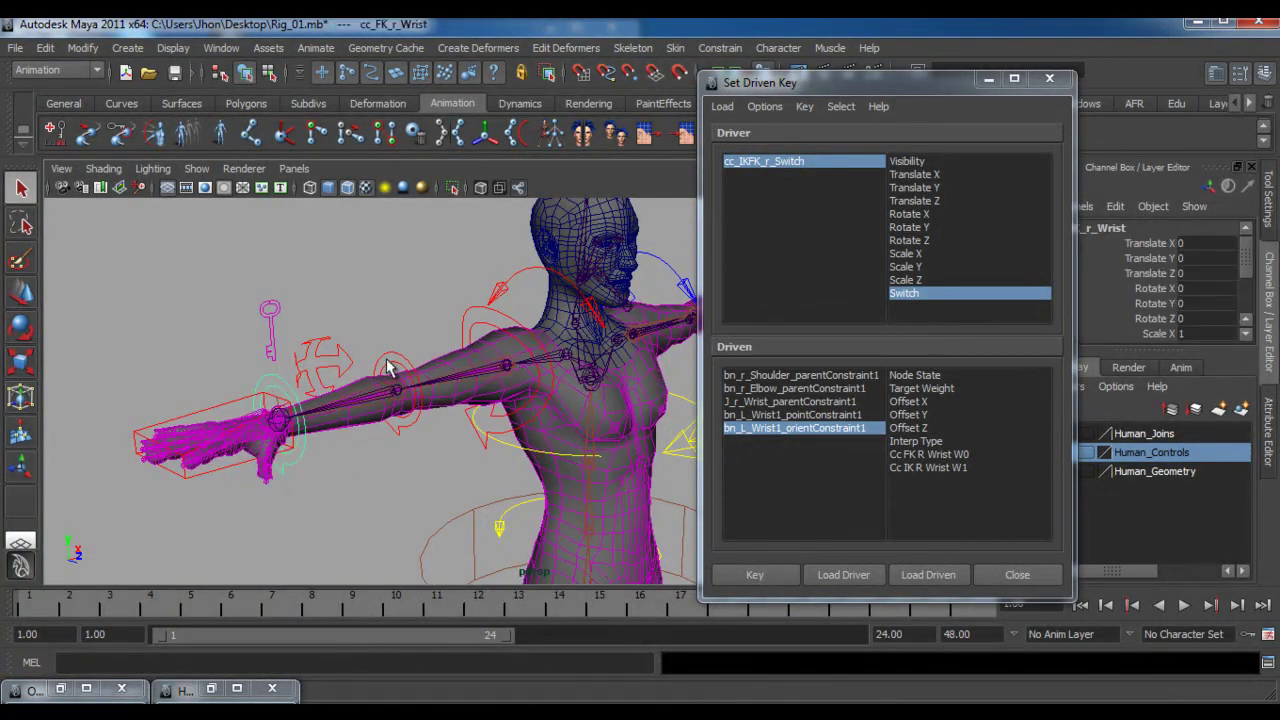
shift+click(390, 358)
shift+click(466, 311)
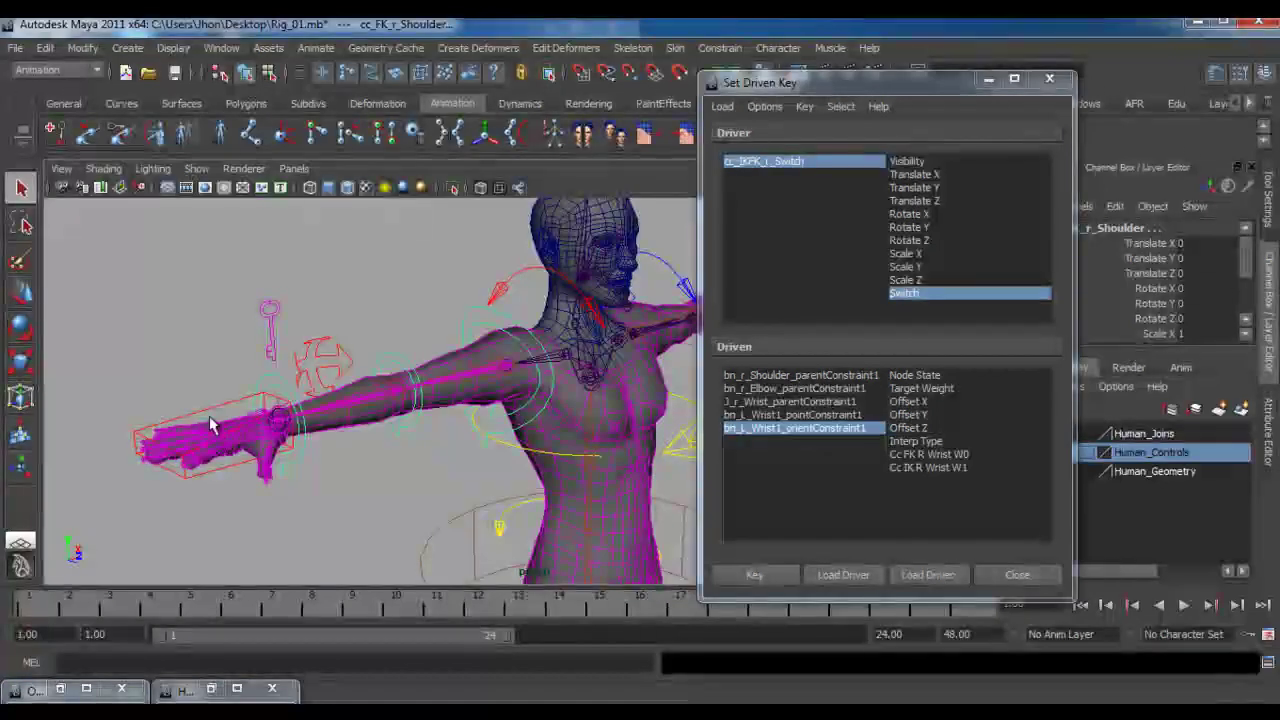
shift+click(211, 409)
shift+click(300, 375)
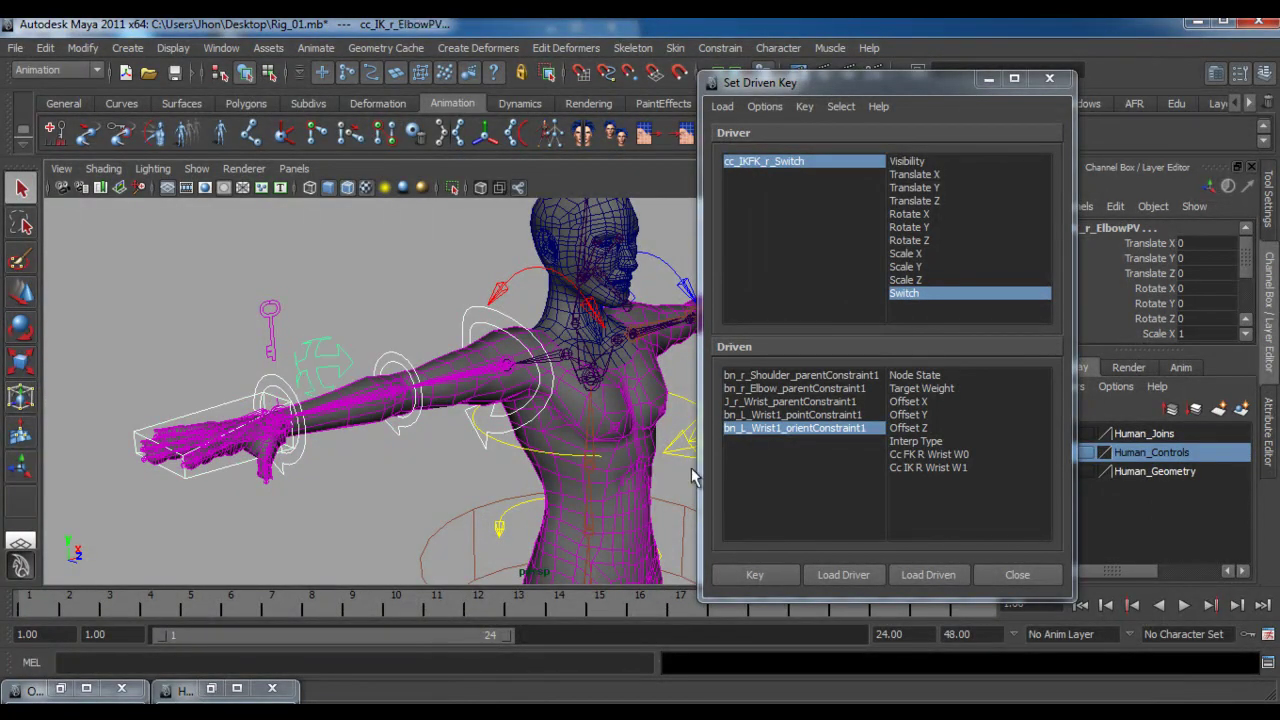
click(928, 577)
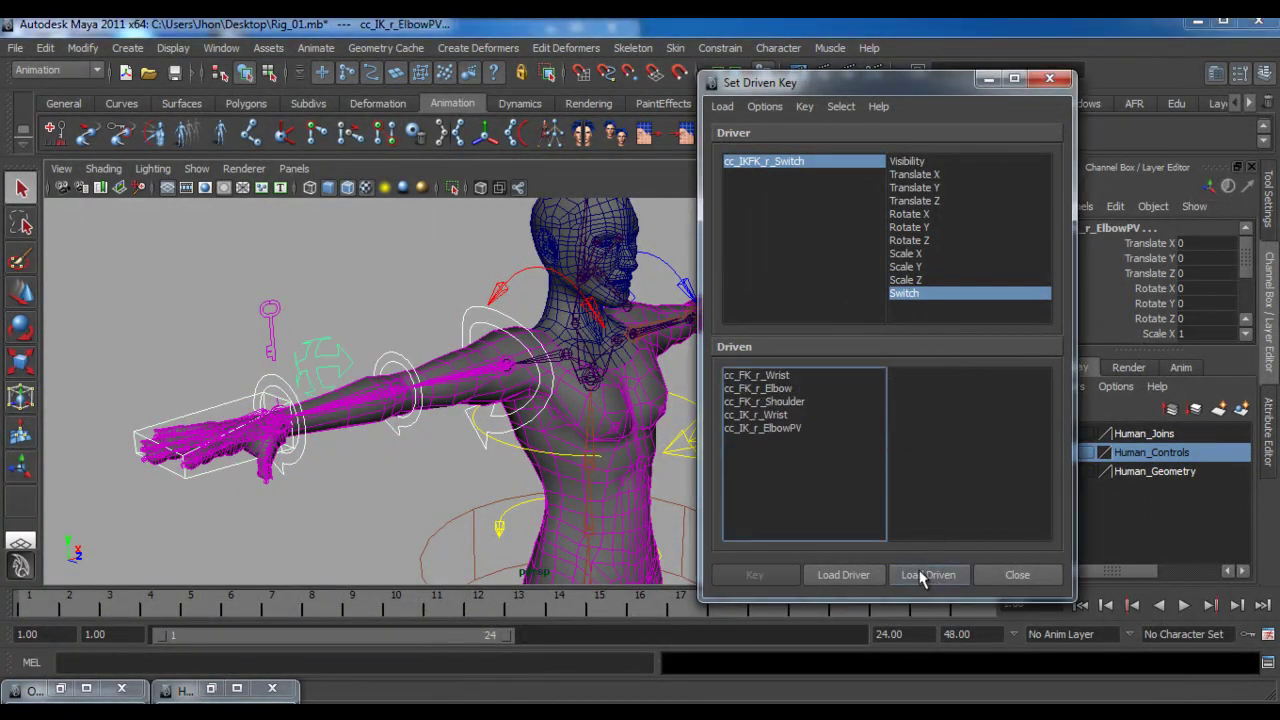
Select the cc_IKFK_r_Switch driver and choose its Switch mode for the control visibility keys
click(903, 293)
click(826, 166)
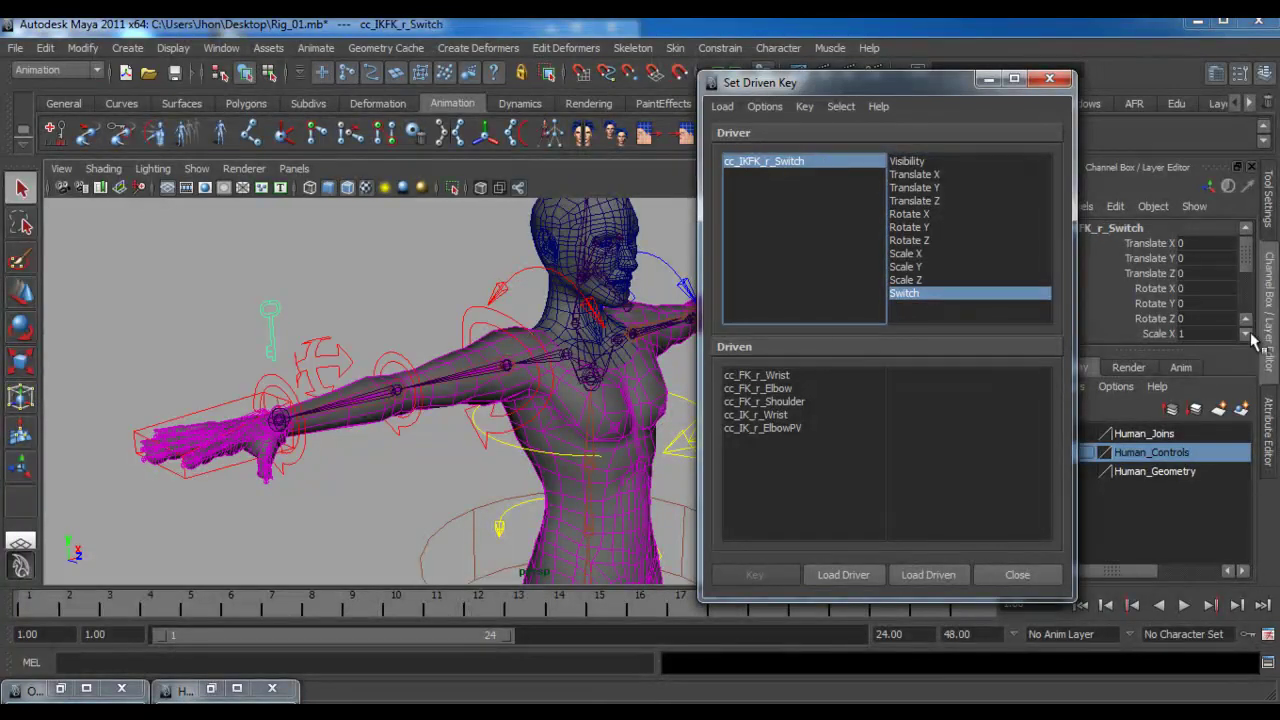
drag(1244, 260, 1249, 304)
click(1207, 325)
Examine the five driven arm controls, together and one by one, and the channels available for keying
drag(745, 383, 760, 428)
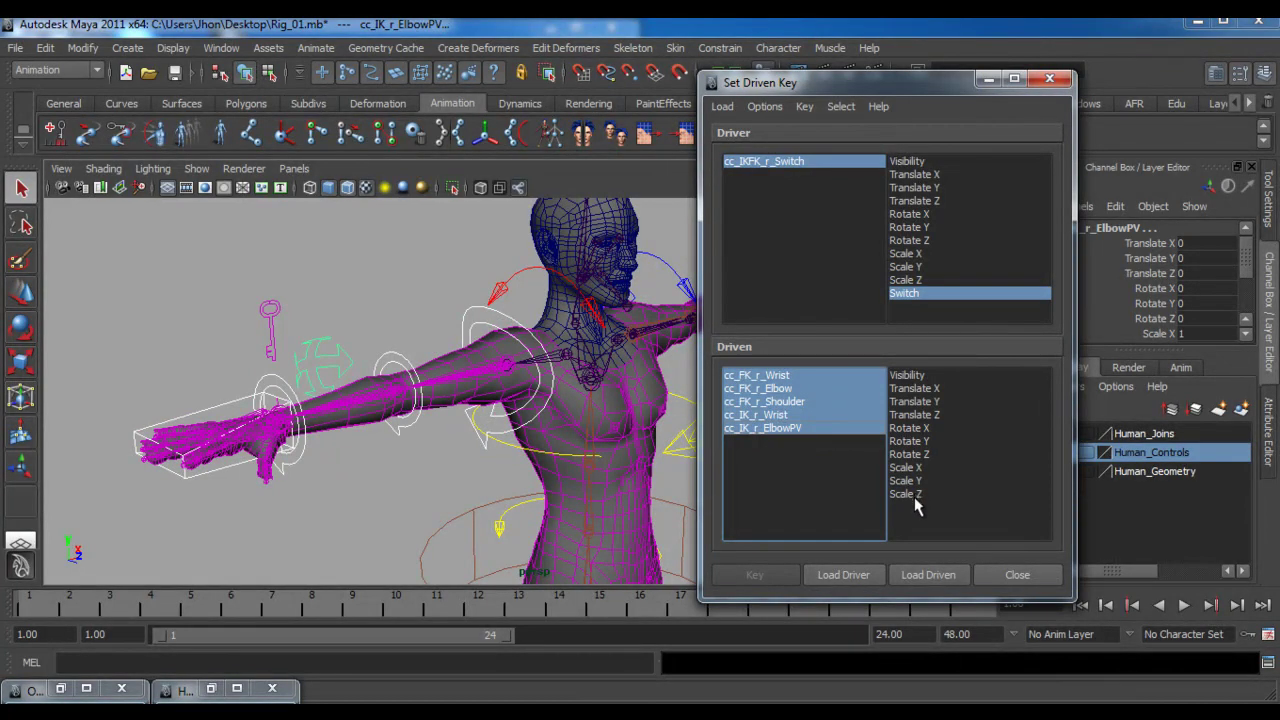
click(779, 377)
click(774, 389)
click(774, 402)
click(774, 414)
click(774, 429)
click(776, 375)
click(776, 388)
click(776, 401)
click(770, 414)
click(765, 428)
click(776, 376)
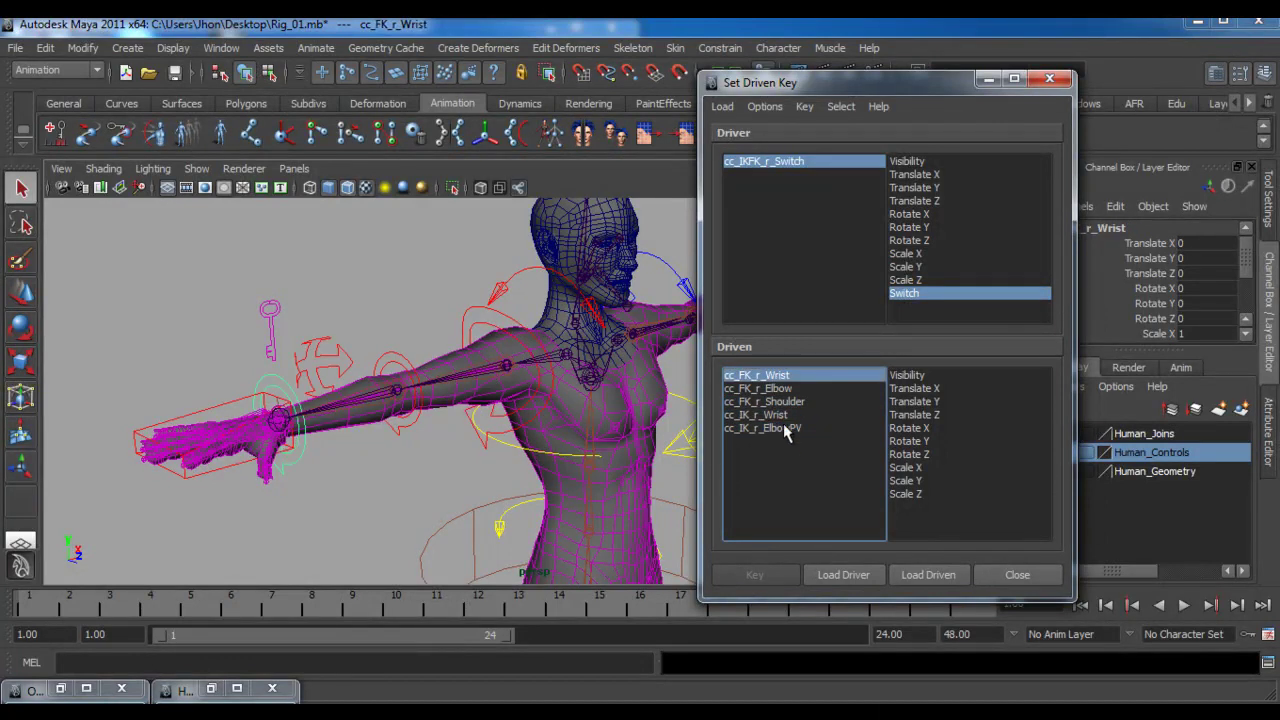
shift+click(785, 430)
Key Visibility on for cc_FK_r_Wrist, cc_FK_r_Elbow and cc_FK_r_Shoulder, driven by the Switch attribute
click(776, 376)
click(898, 376)
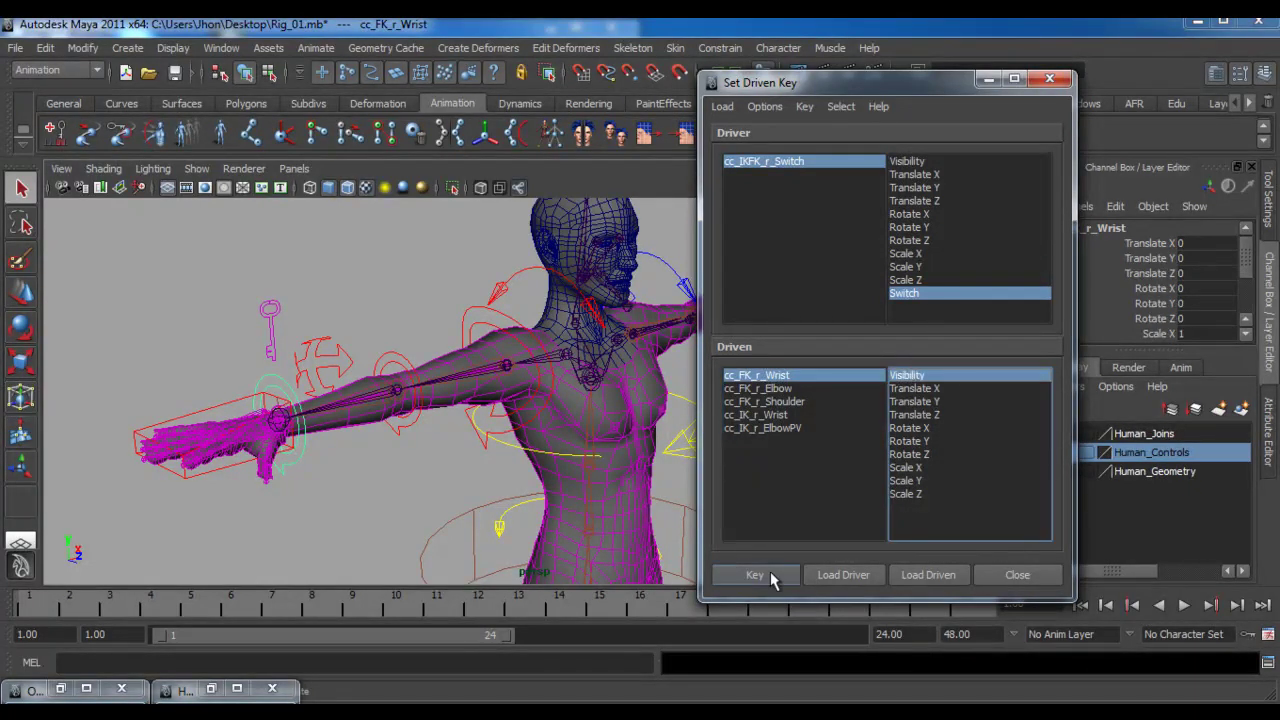
click(758, 577)
click(757, 389)
click(772, 573)
click(765, 401)
click(778, 570)
scroll(1246, 262, down, 2)
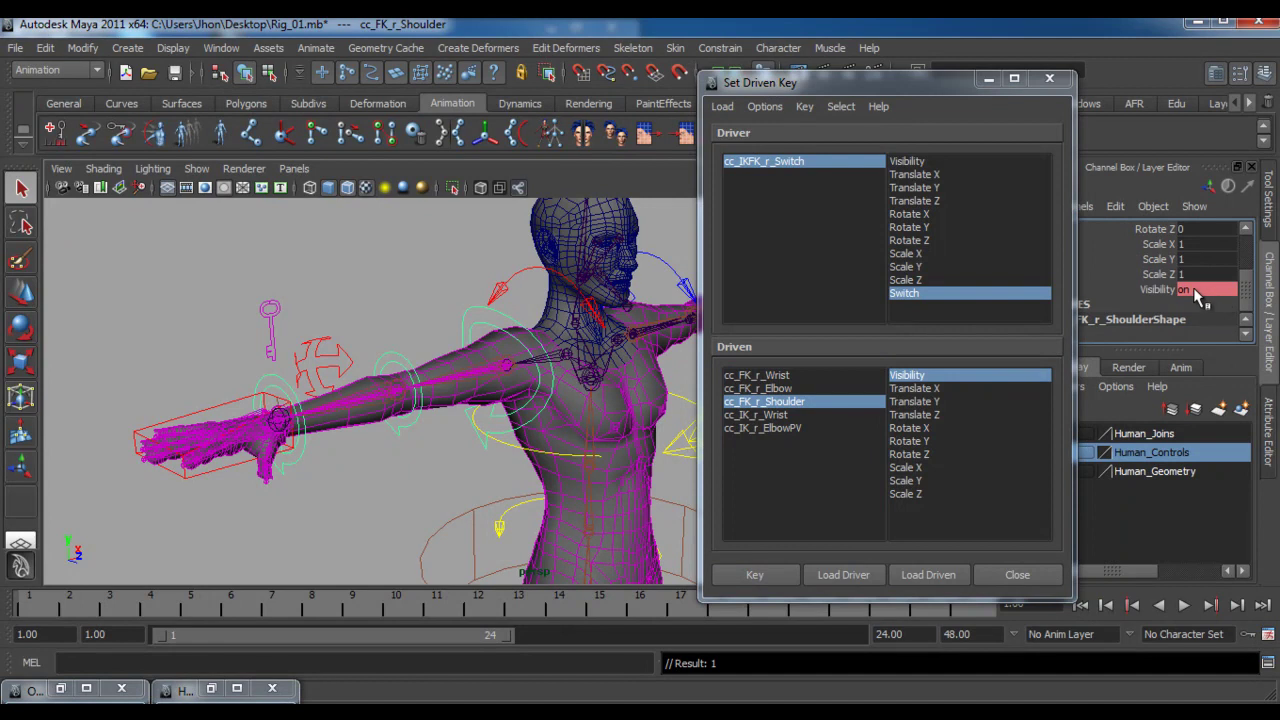
Turn cc_IK_r_Wrist's Visibility off and key it against the Switch attribute's current mode
click(765, 415)
scroll(1252, 262, down, 2)
click(1207, 318)
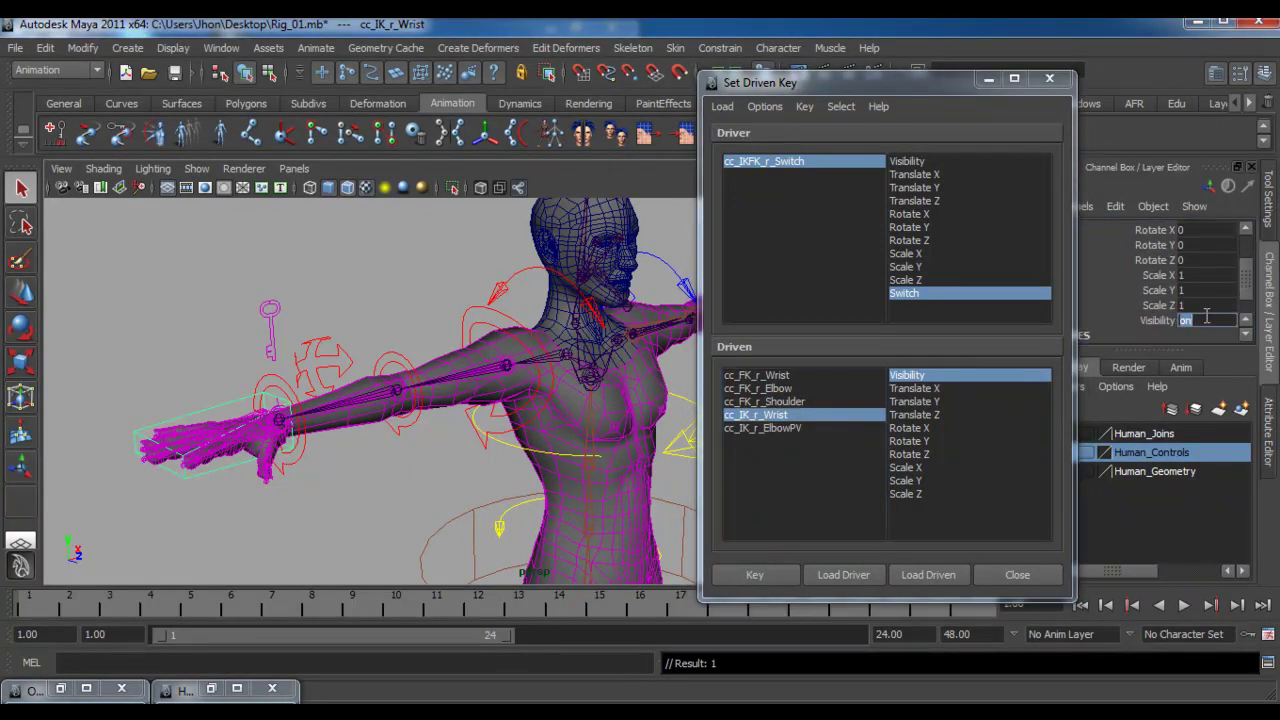
text(0)
key(Return)
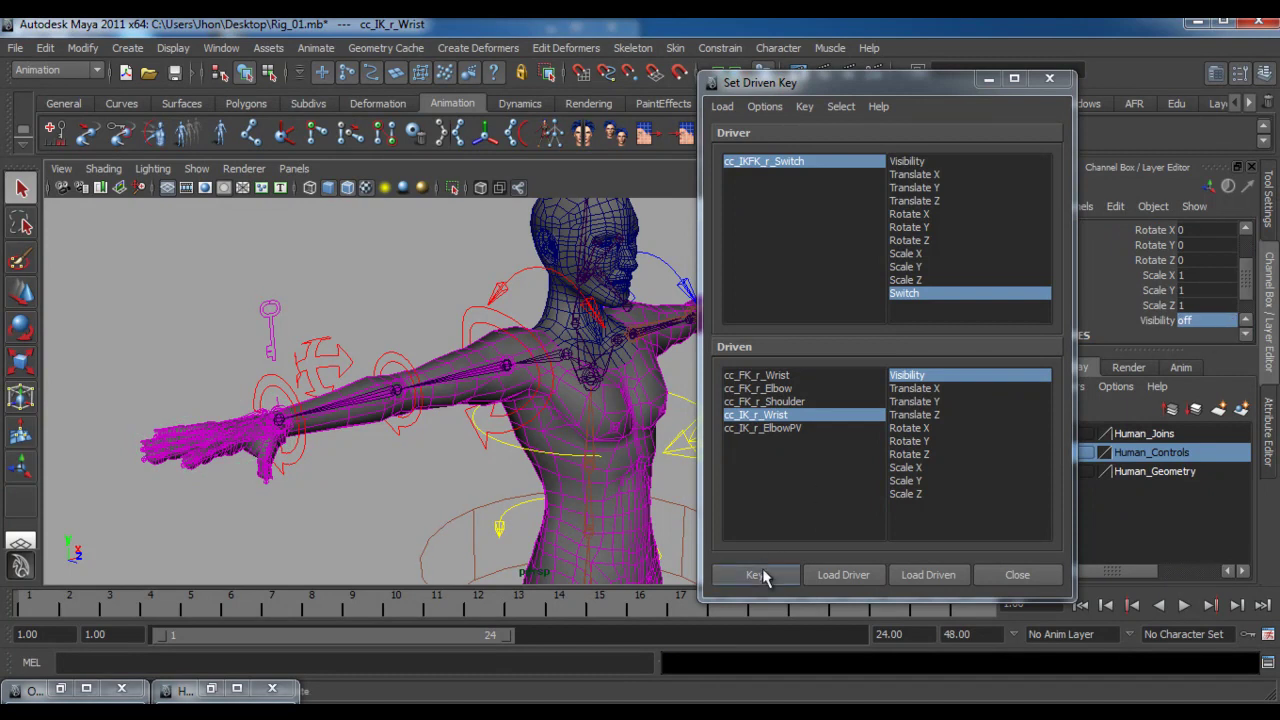
click(758, 574)
Turn Visibility off for the pole vector control cc_IK_r_ElbowPV and key it against the Switch attribute
click(787, 428)
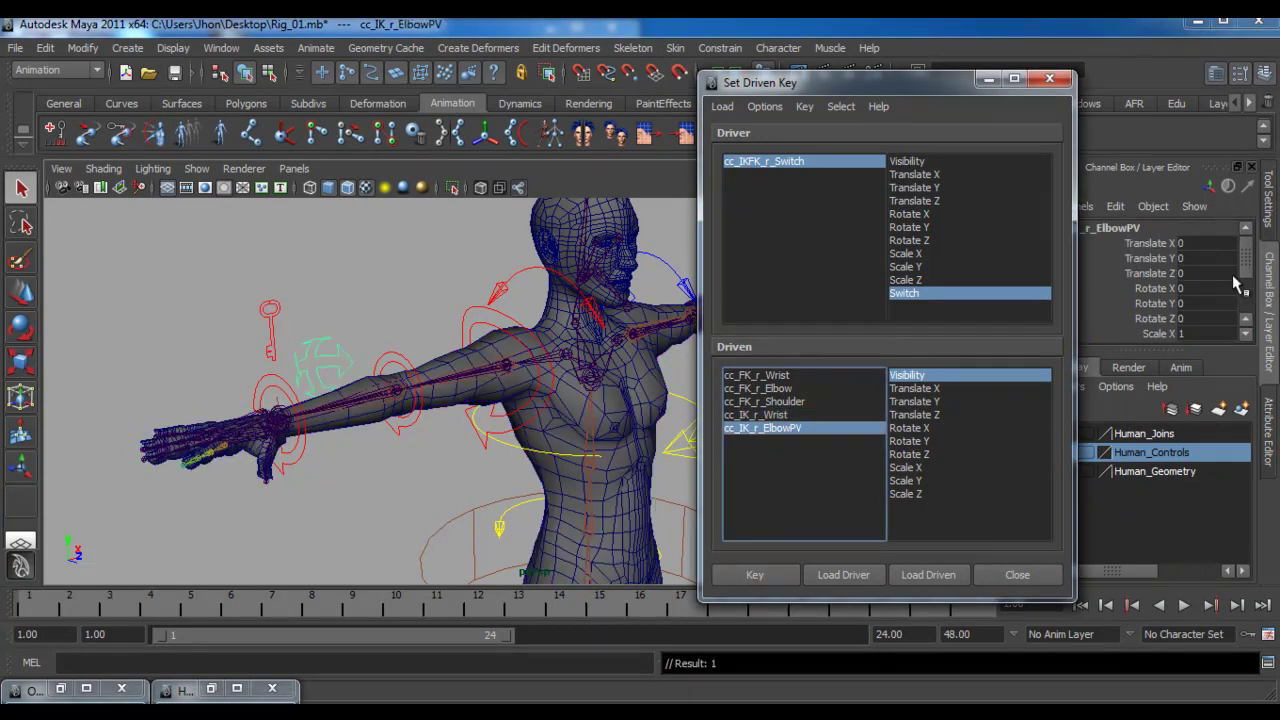
scroll(1215, 311, down, 1)
double_click(1207, 297)
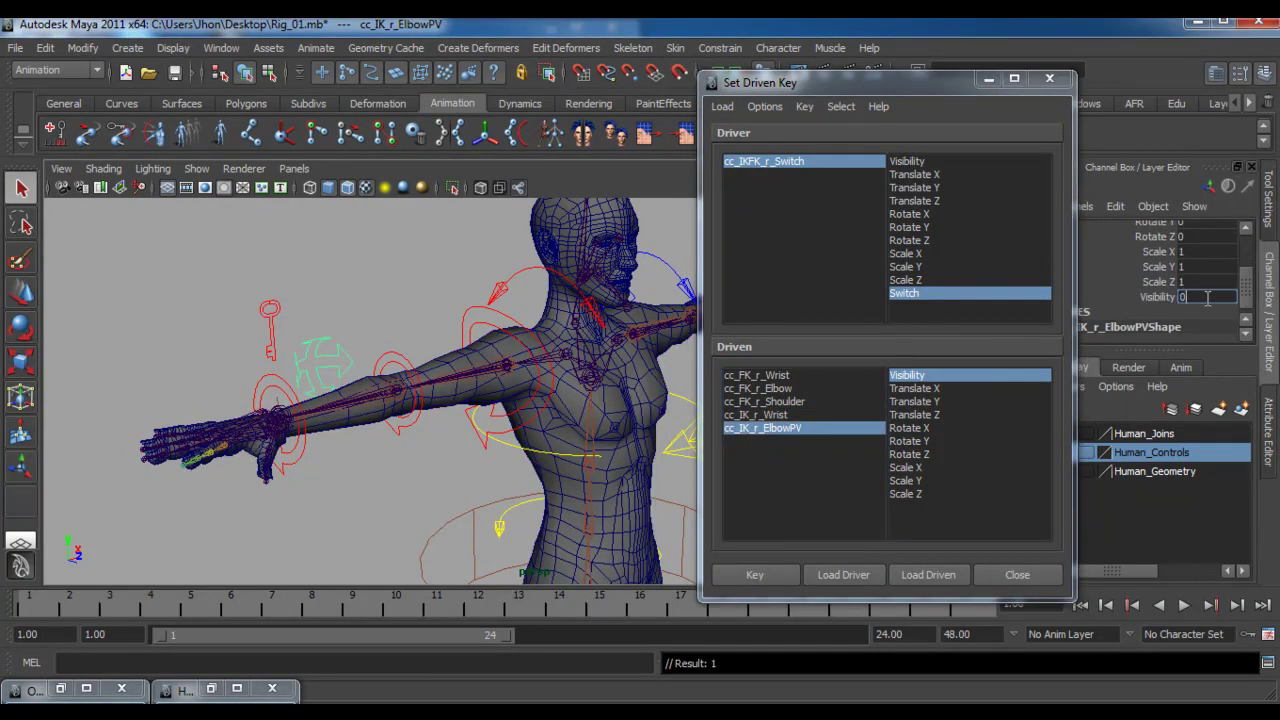
text(0)
key(Return)
click(742, 584)
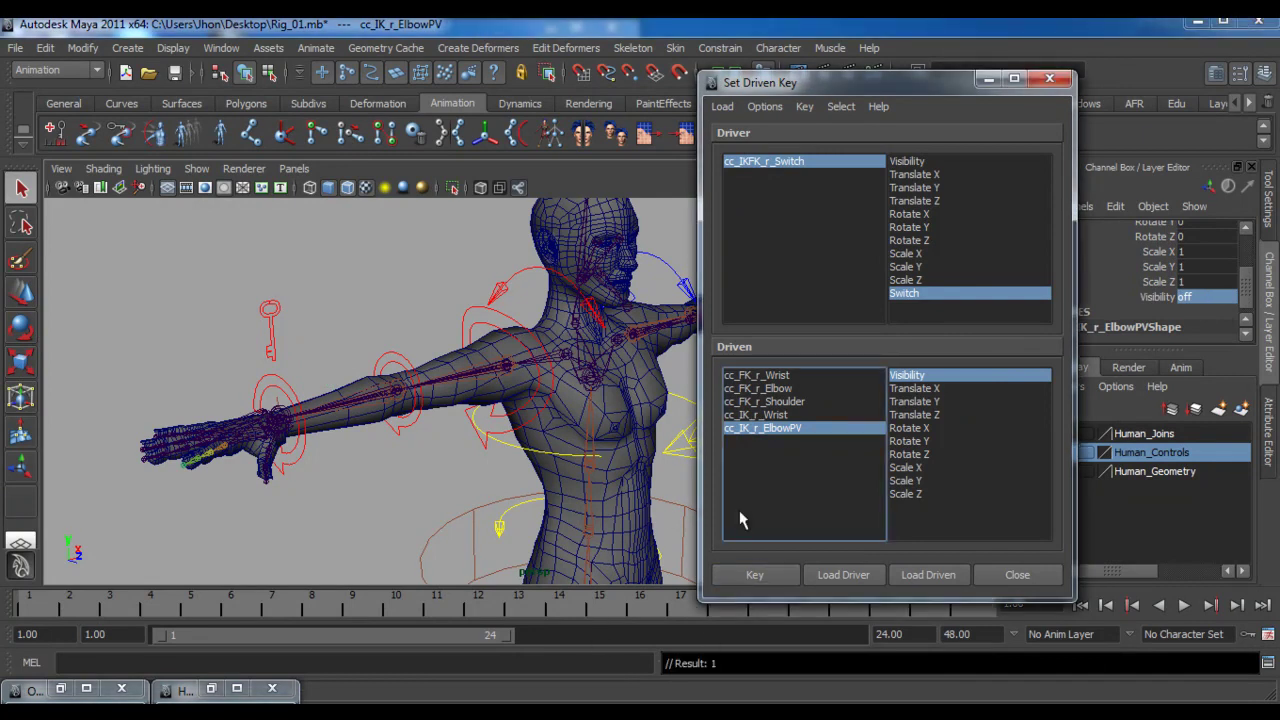
Set the Switch attribute of cc_IKFK_r_Switch to IK and check it against cc_FK_r_Wrist's Visibility channel
click(794, 163)
drag(1246, 256, 1247, 295)
click(1190, 289)
click(1207, 309)
click(760, 375)
drag(1246, 258, 1248, 296)
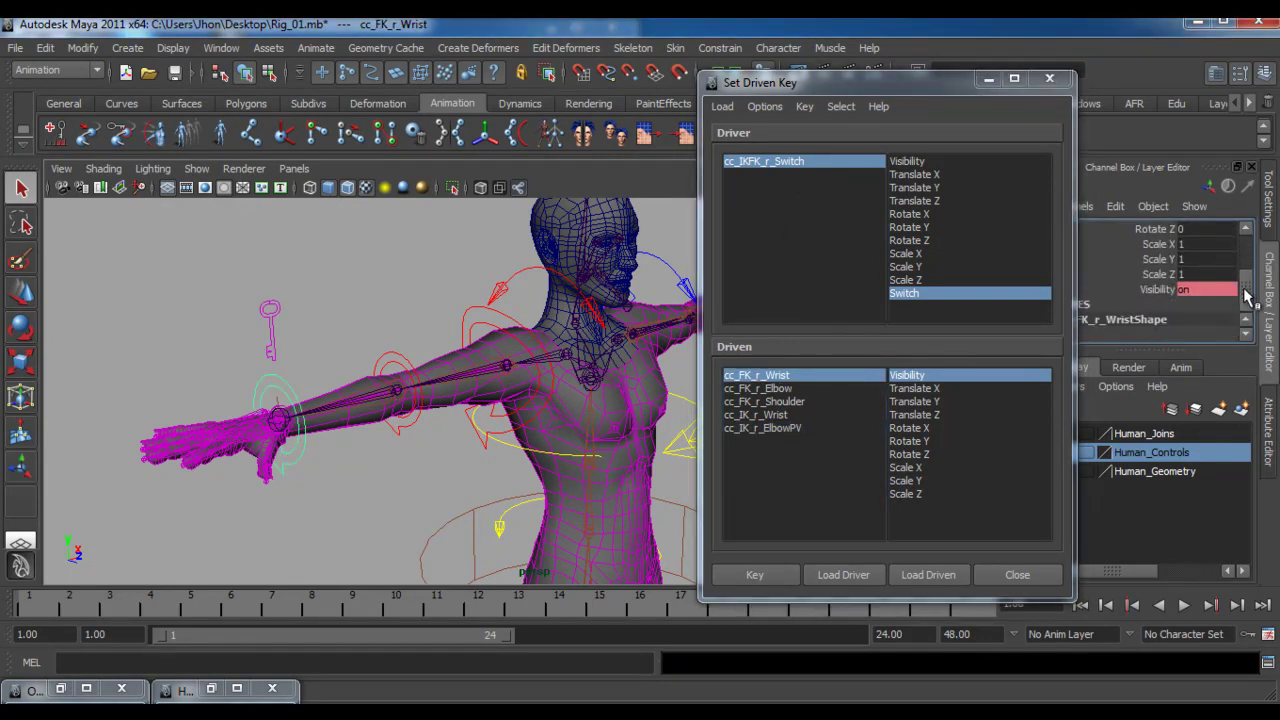
click(785, 160)
drag(1248, 258, 1247, 298)
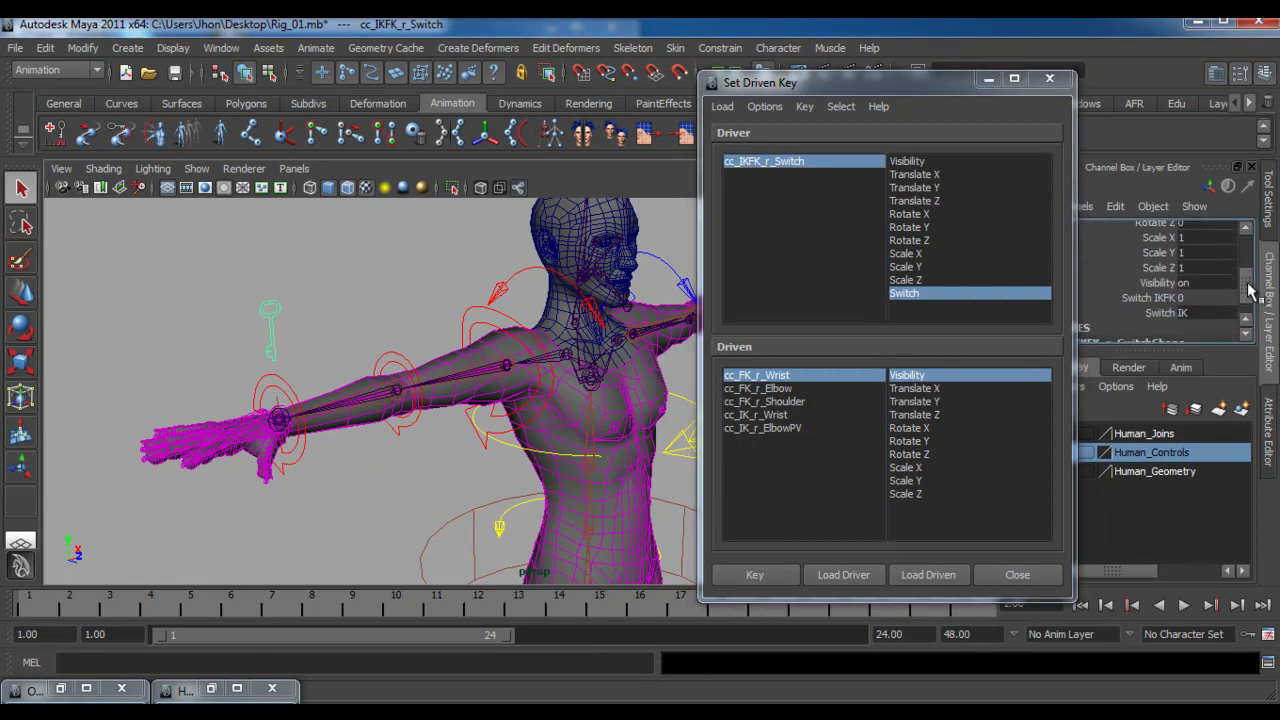
Turn cc_FK_r_Wrist's Visibility off and key it for the driver's IK mode
click(760, 376)
drag(1246, 260, 1250, 297)
double_click(1199, 302)
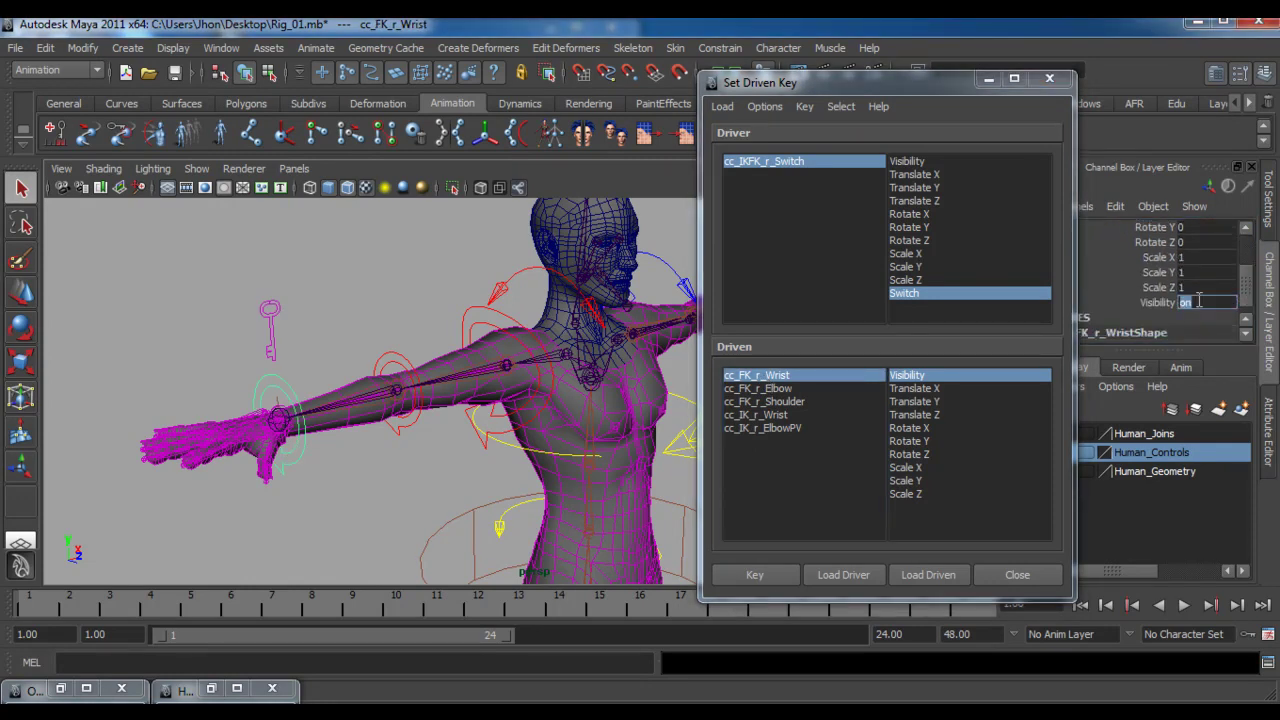
key(Return)
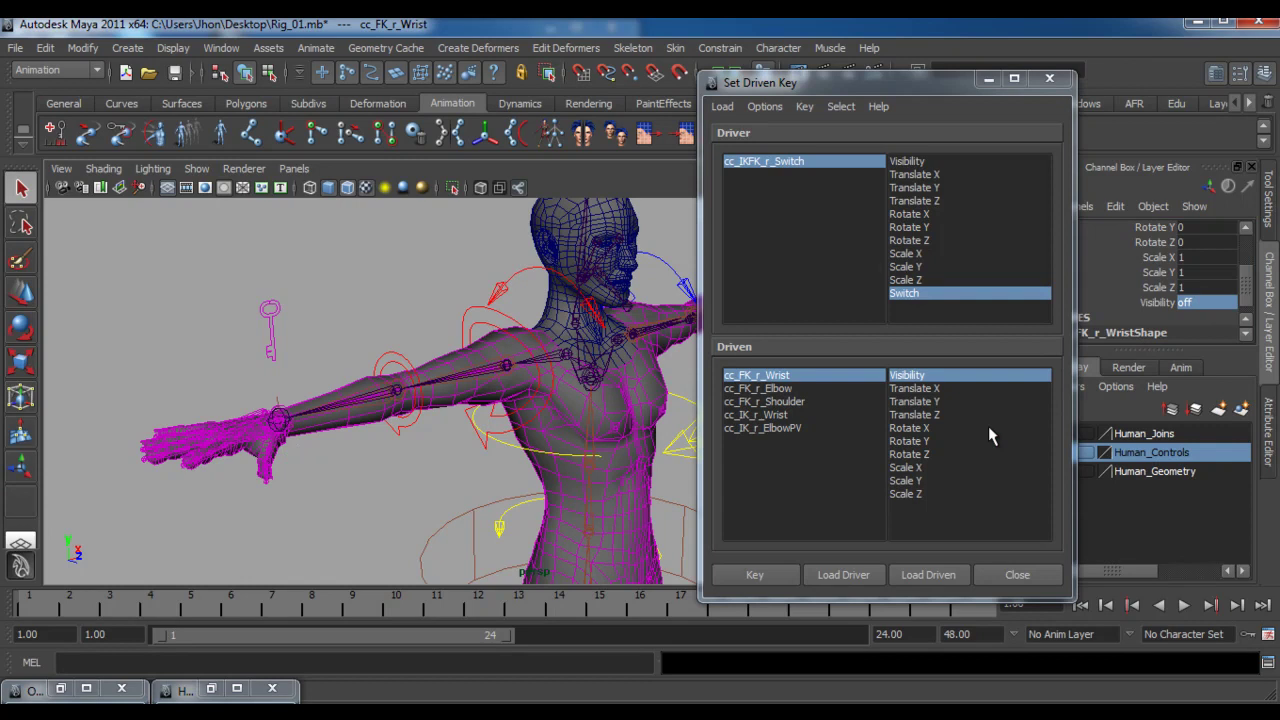
click(756, 573)
Turn cc_FK_r_Elbow's Visibility off and key it for the driver's IK mode
click(781, 389)
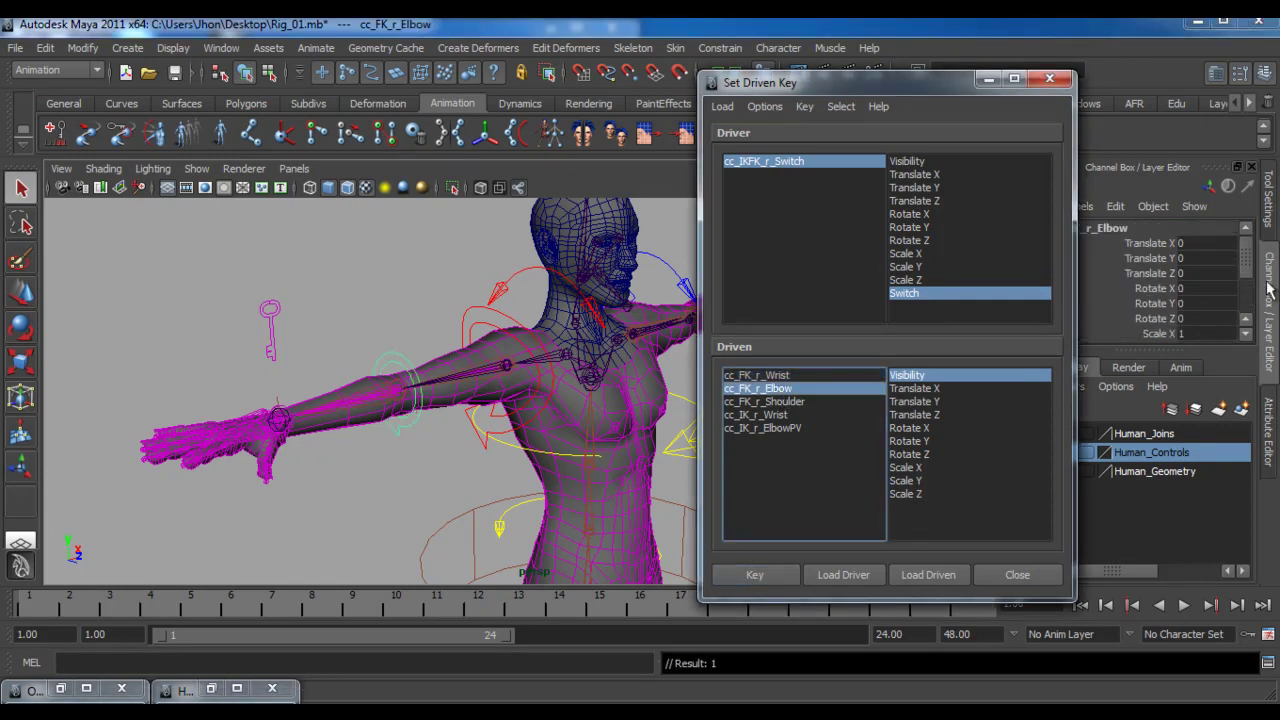
click(1246, 302)
click(1209, 286)
text(0)
key(Return)
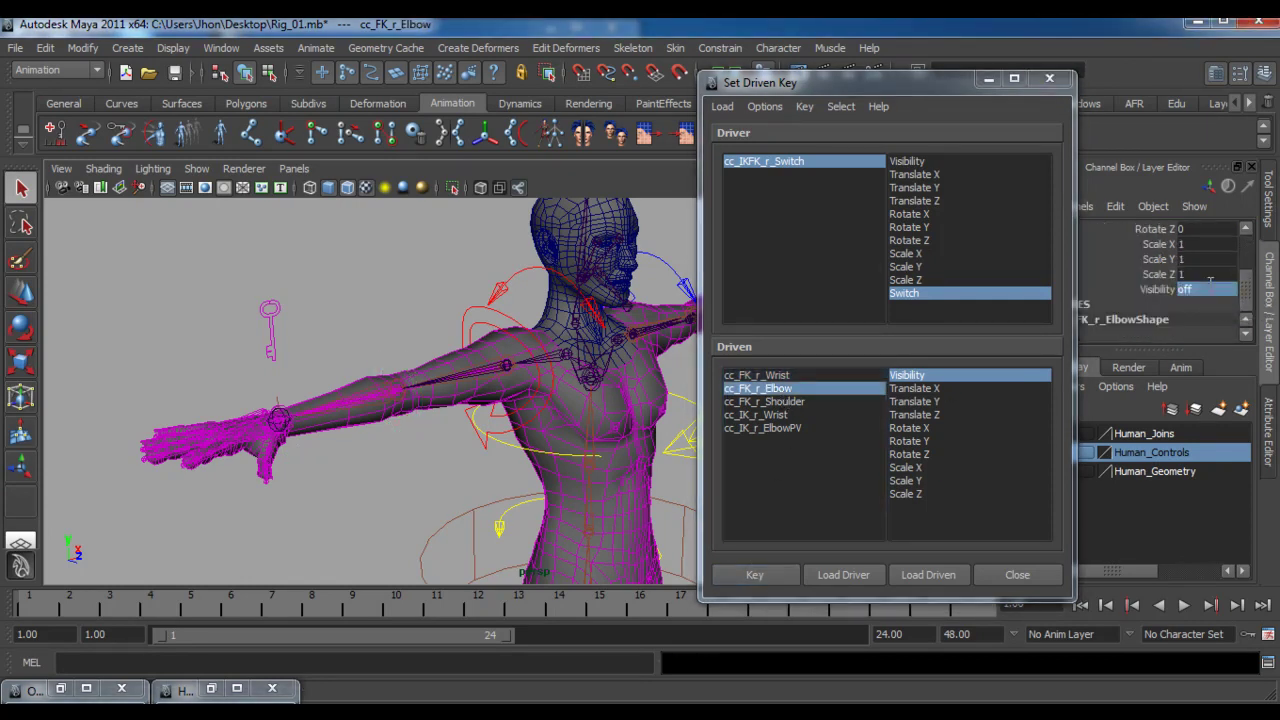
click(784, 574)
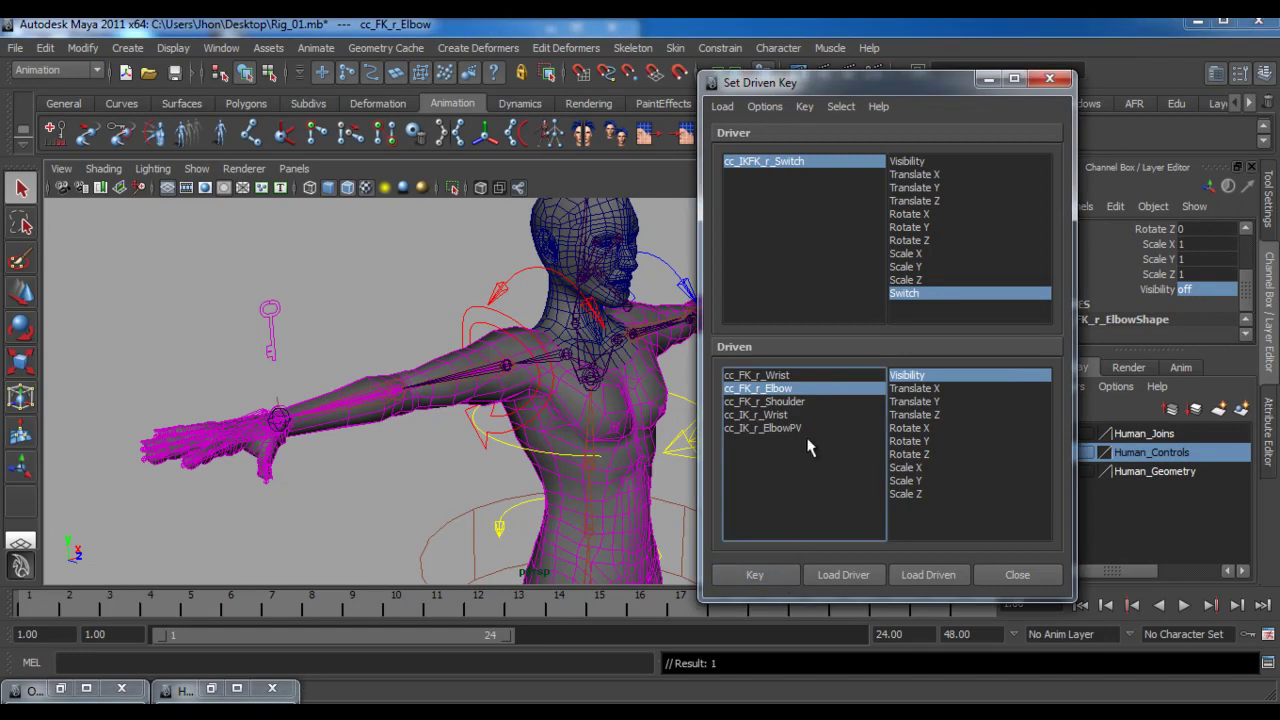
Turn cc_FK_r_Shoulder's Visibility off and key it for the driver's IK mode
click(770, 401)
scroll(1250, 299, down, 2)
click(1202, 289)
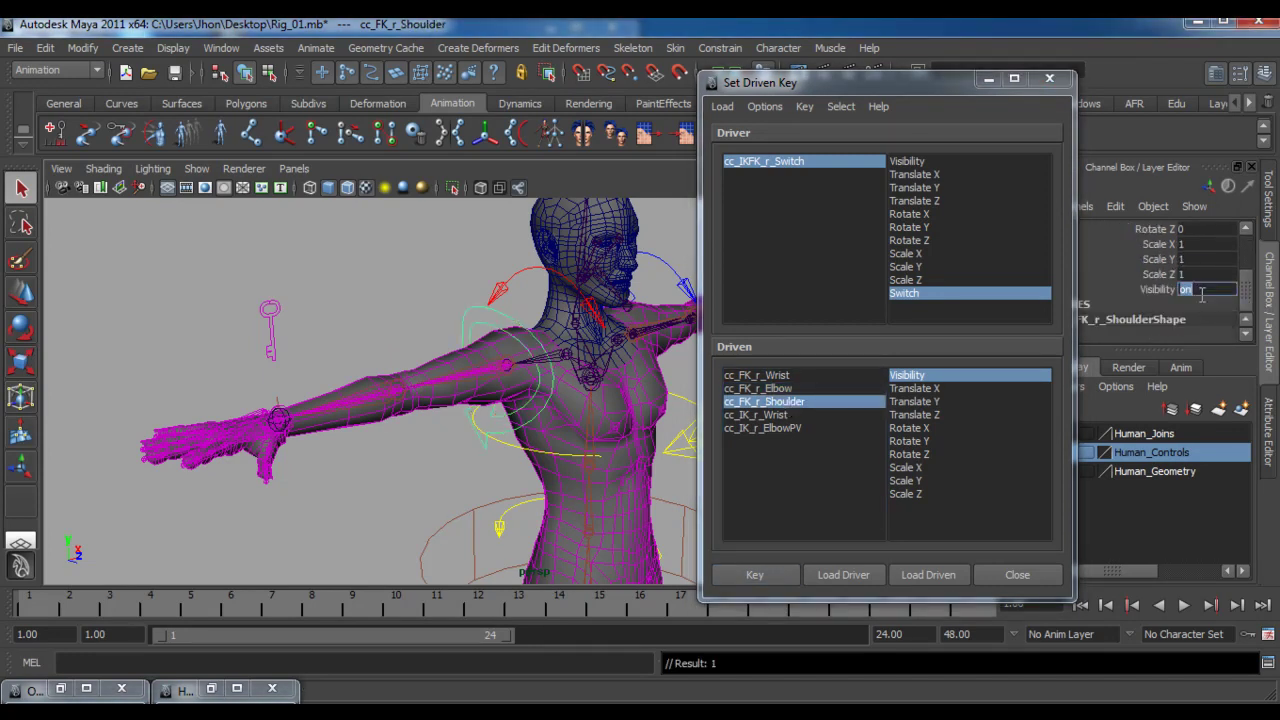
text(0)
key(Return)
click(754, 574)
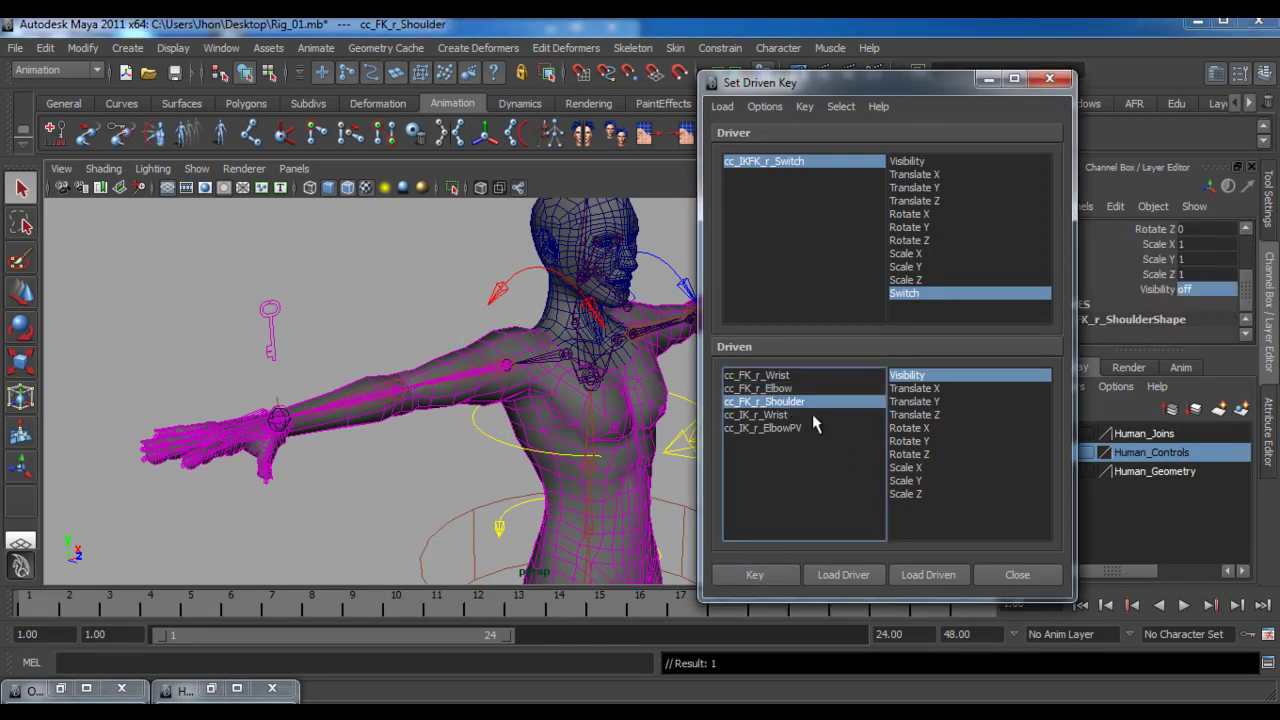
Key Visibility on for cc_IK_r_Wrist and cc_IK_r_ElbowPV in the driver's IK mode
click(770, 414)
scroll(1240, 310, down, 2)
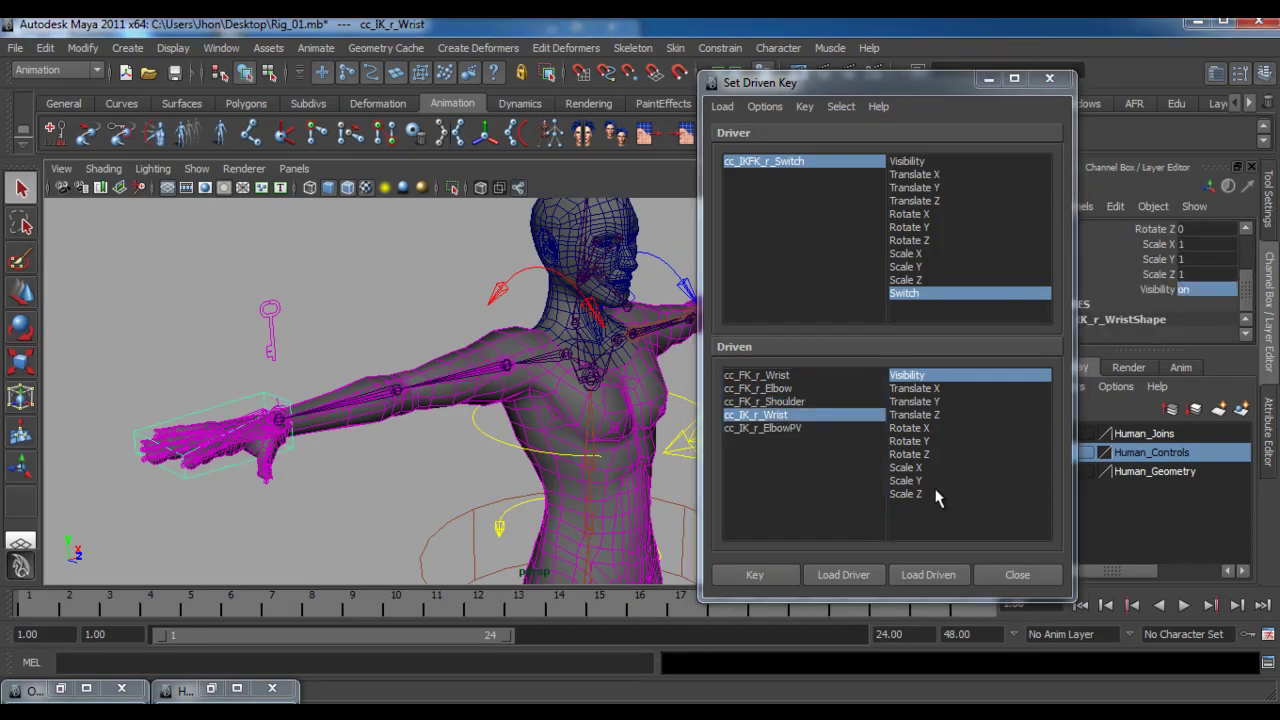
click(754, 574)
click(780, 428)
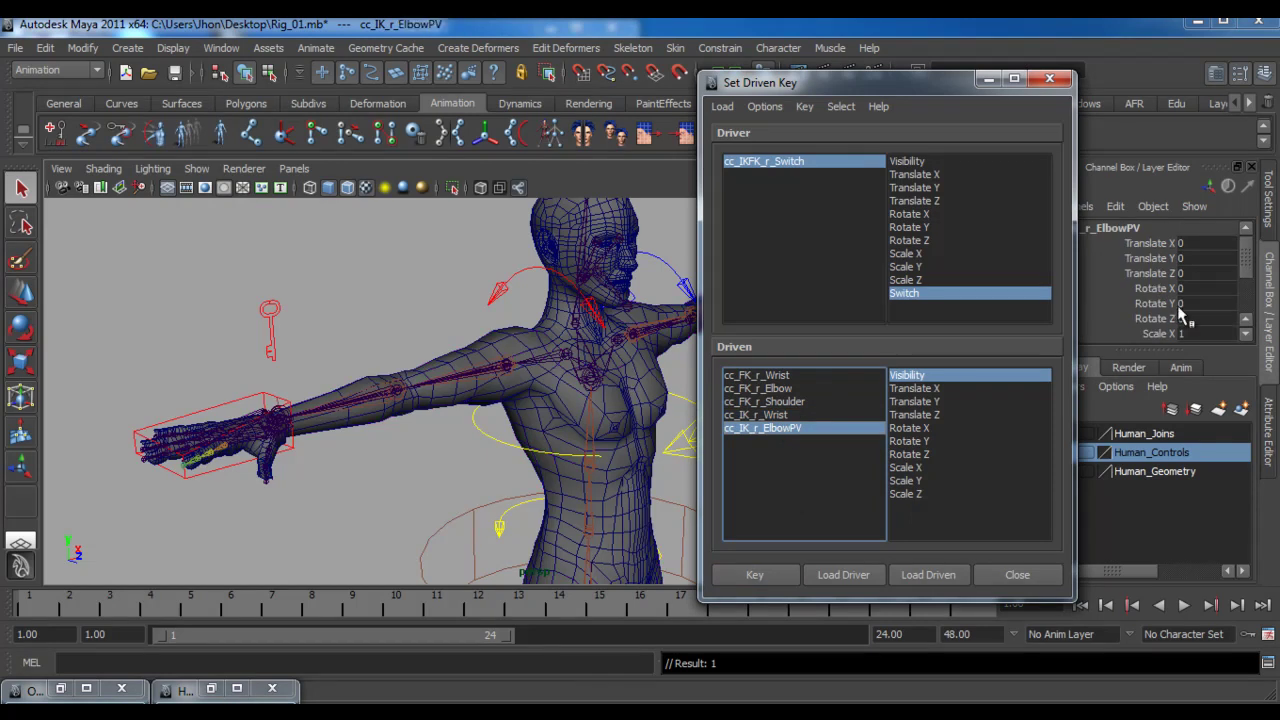
scroll(1248, 308, down, 2)
double_click(1200, 289)
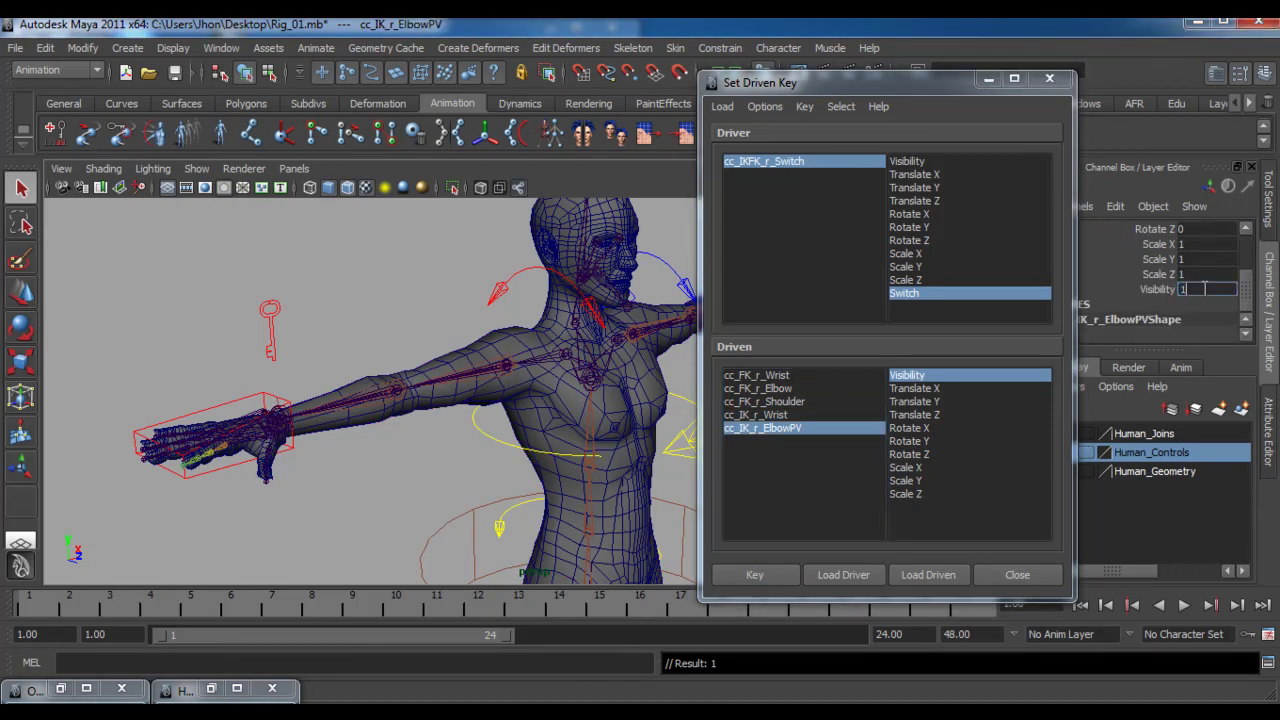
key(Return)
click(760, 578)
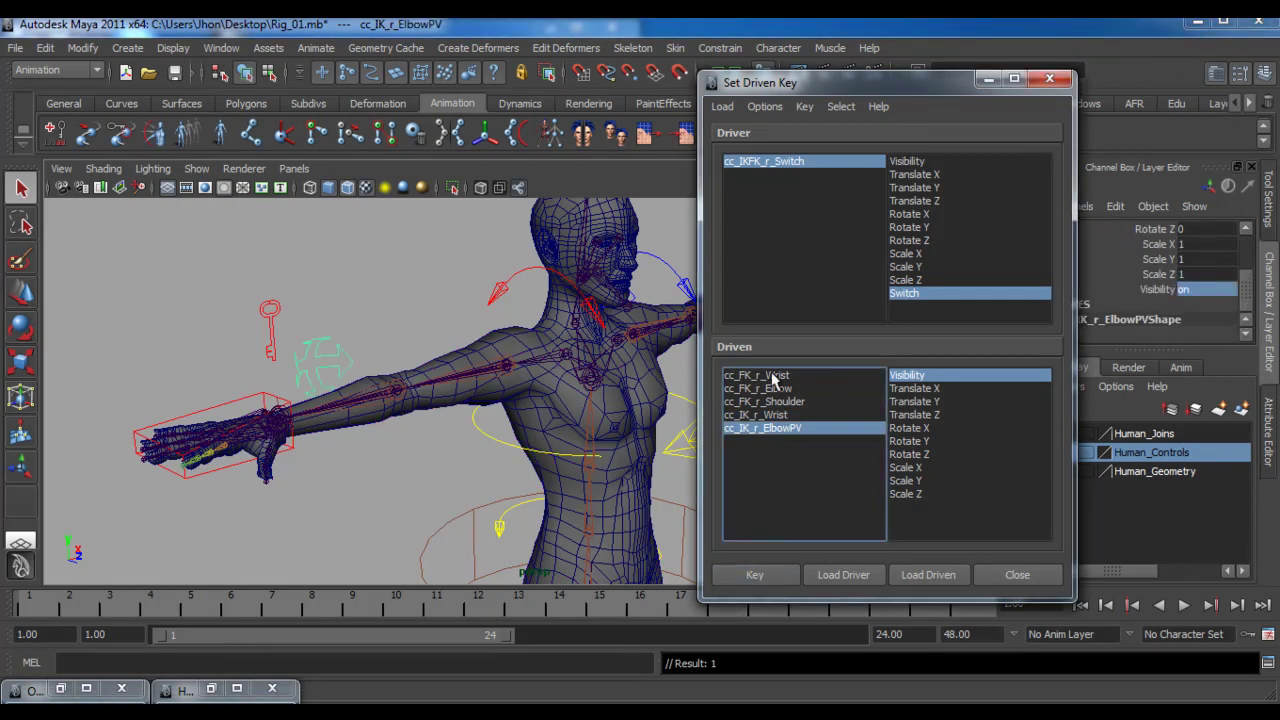
Test the right arm's IK by moving cc_IK_r_Wrist and the elbow pole vector control, and undo the moves
click(298, 370)
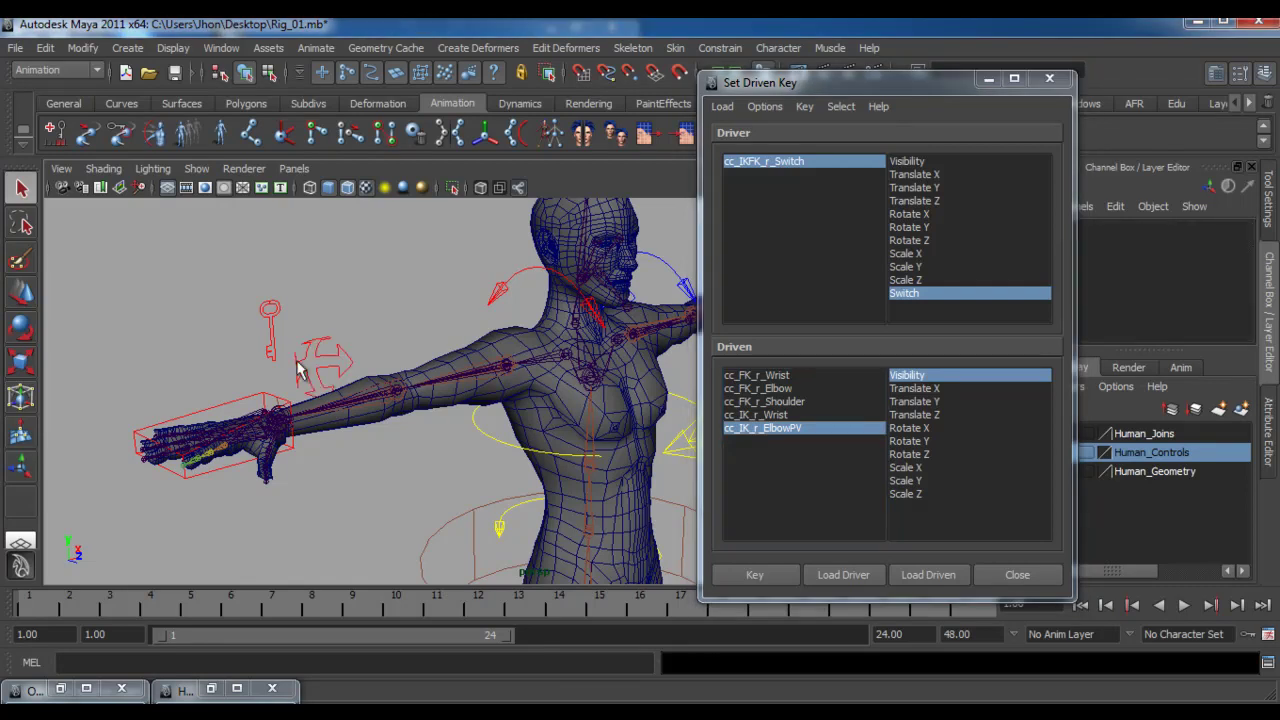
click(238, 402)
alt+drag(240, 404, 306, 487)
key(w)
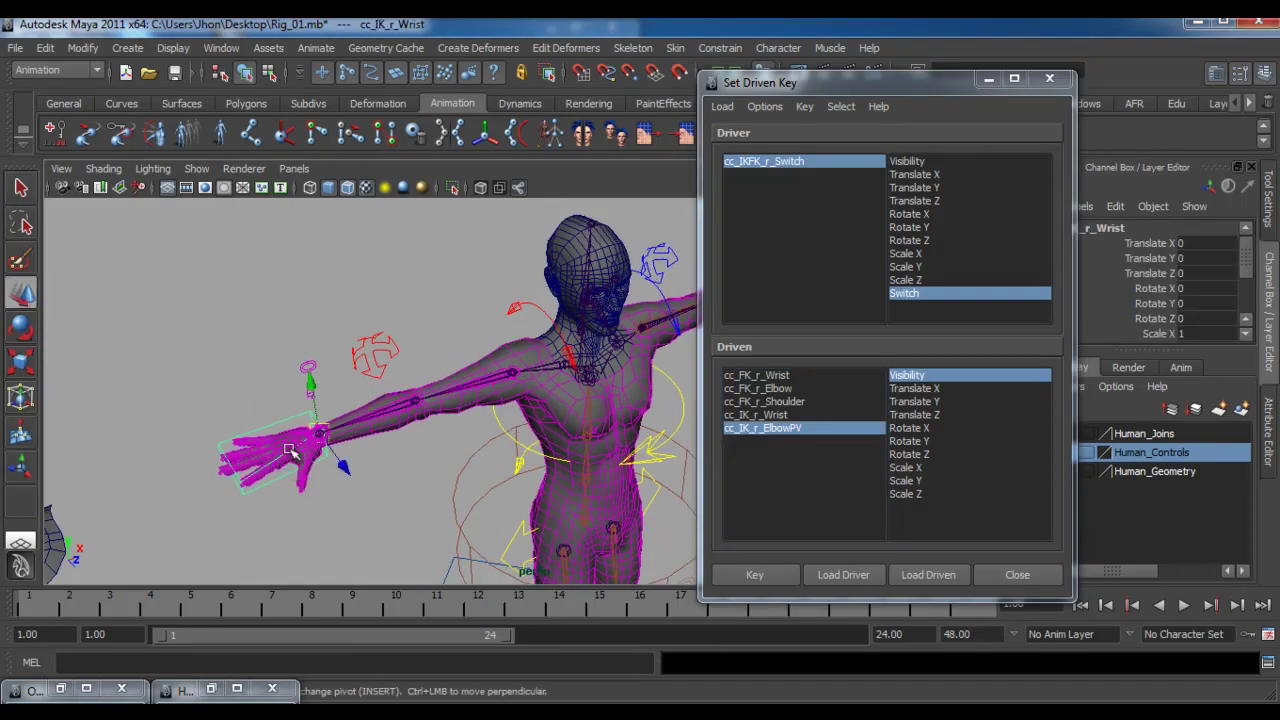
drag(318, 434, 352, 428)
click(362, 343)
drag(390, 348, 405, 325)
key(ctrl+z)
key(ctrl+z)
key(ctrl+z)
Test the right clavicle control cc__r_Clavicle by rotating it slightly, and undo the rotation
click(518, 304)
key(e)
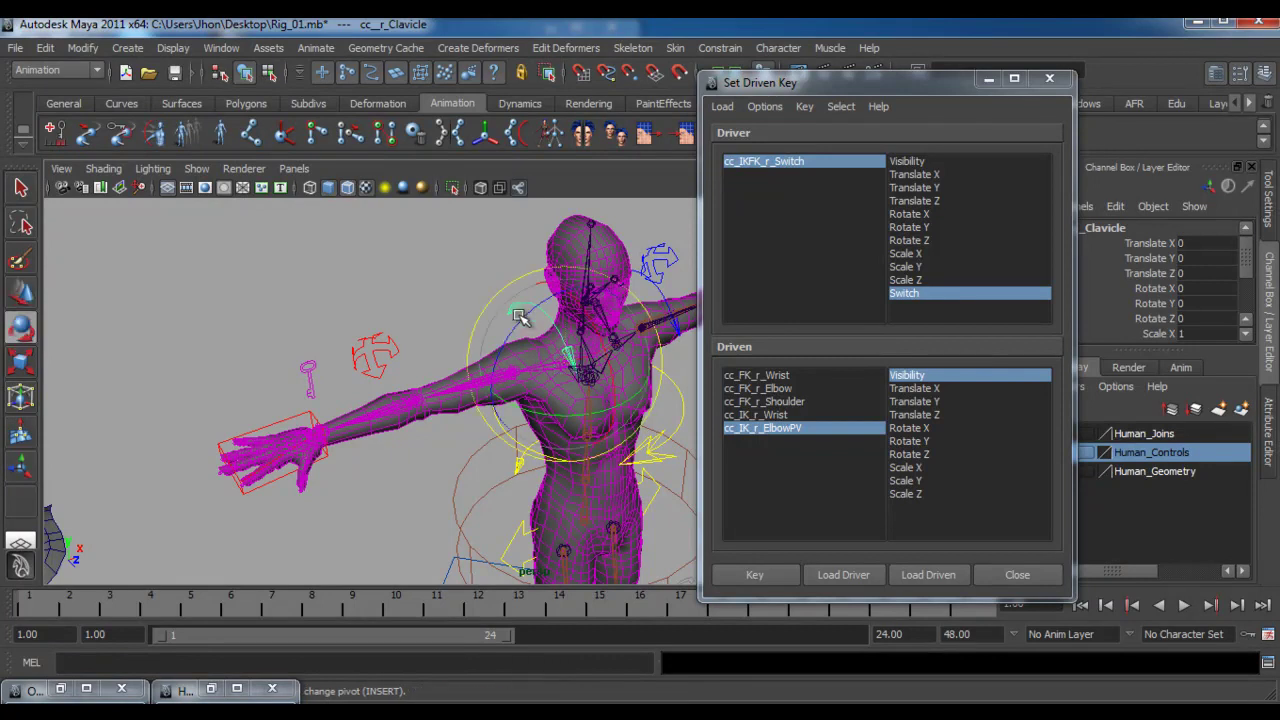
drag(504, 339, 503, 361)
key(ctrl+z)
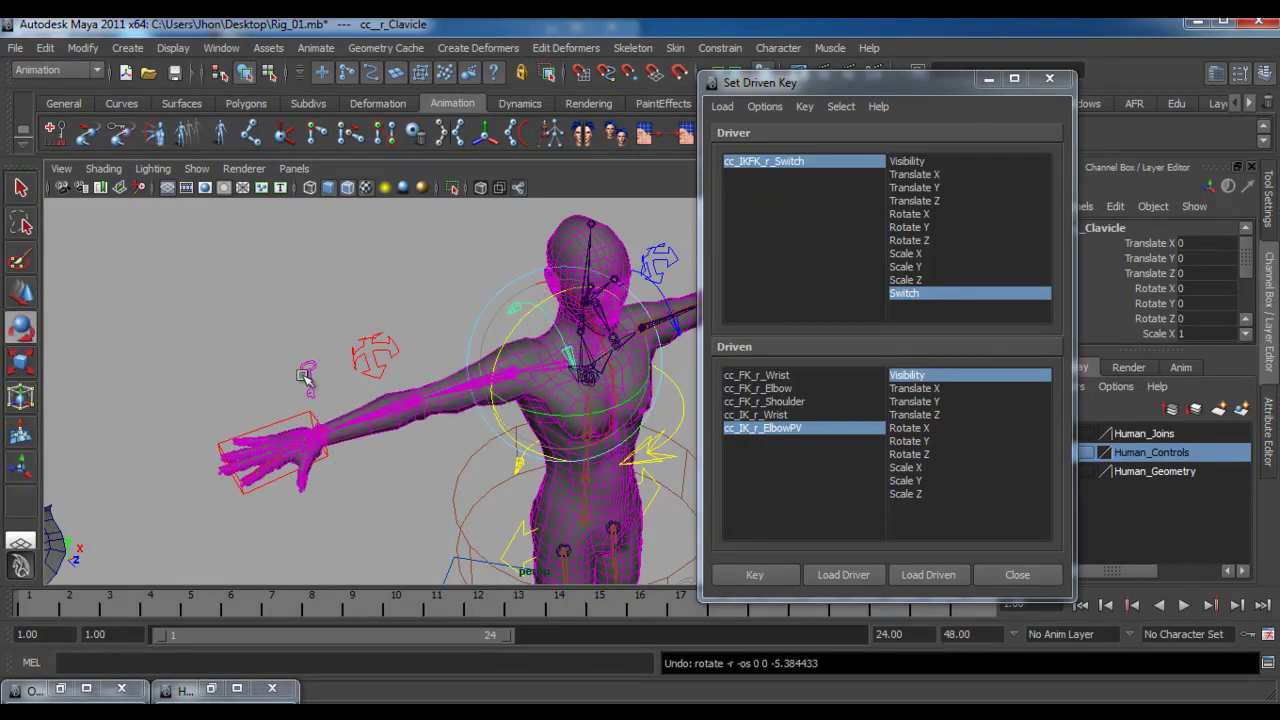
Select the left arm's cc_IKFK_l_Switch control and minimize the Set Driven Key window
alt+drag(398, 440, 323, 389)
alt+middle_drag(323, 389, 140, 371)
alt+right_drag(140, 371, 172, 380)
alt+drag(172, 380, 237, 351)
alt+middle_drag(237, 351, 229, 373)
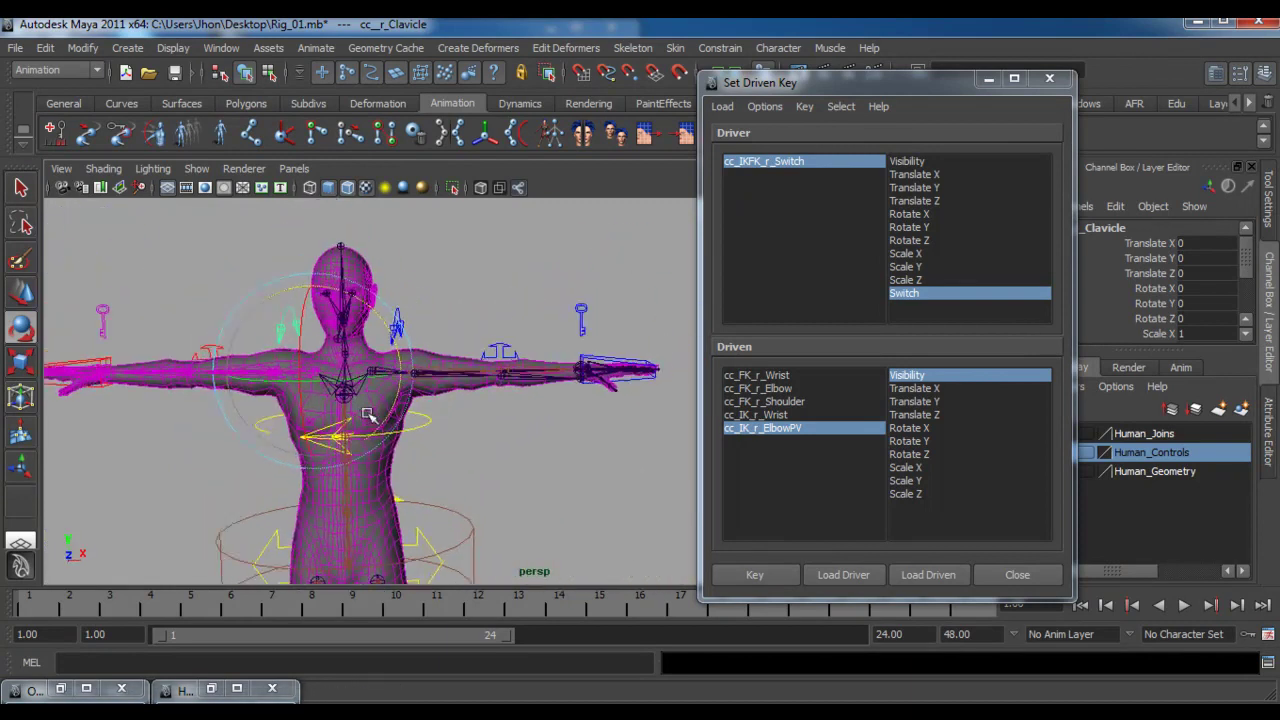
click(580, 308)
key(q)
alt+drag(515, 310, 584, 363)
alt+right_drag(583, 356, 426, 330)
alt+middle_drag(496, 384, 468, 367)
alt+drag(468, 372, 472, 430)
alt+middle_drag(472, 430, 498, 464)
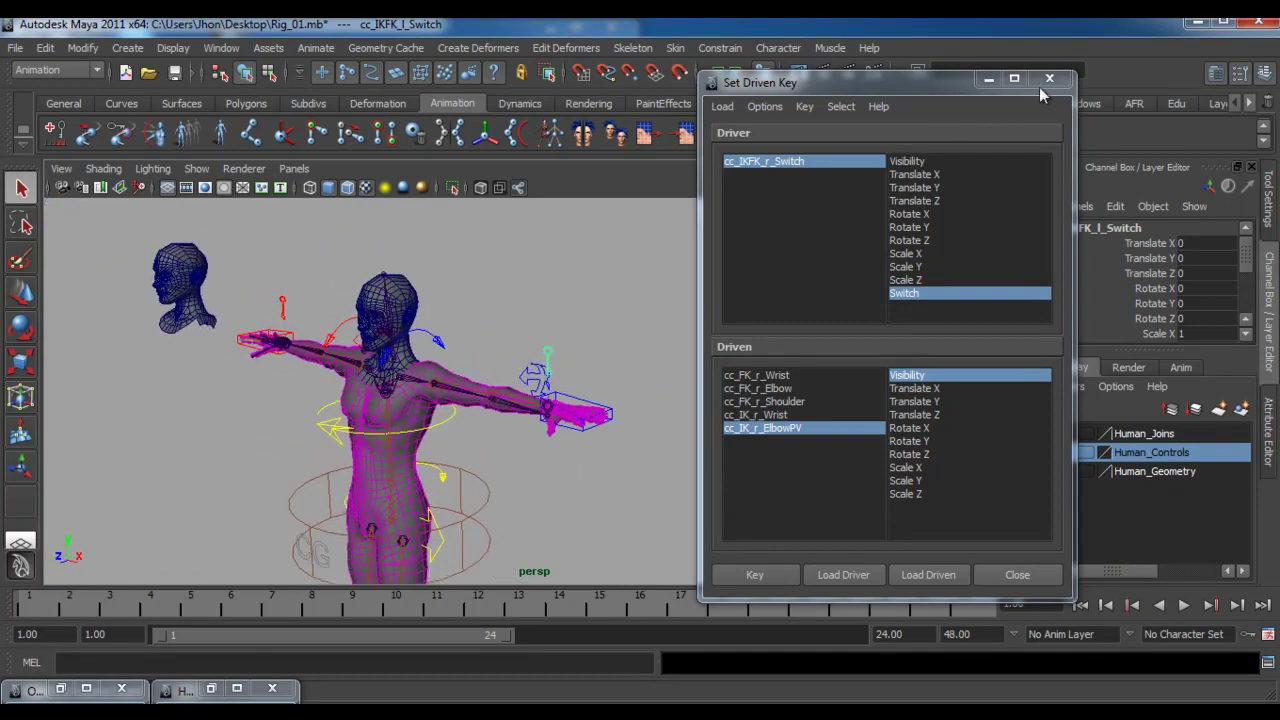
click(987, 80)
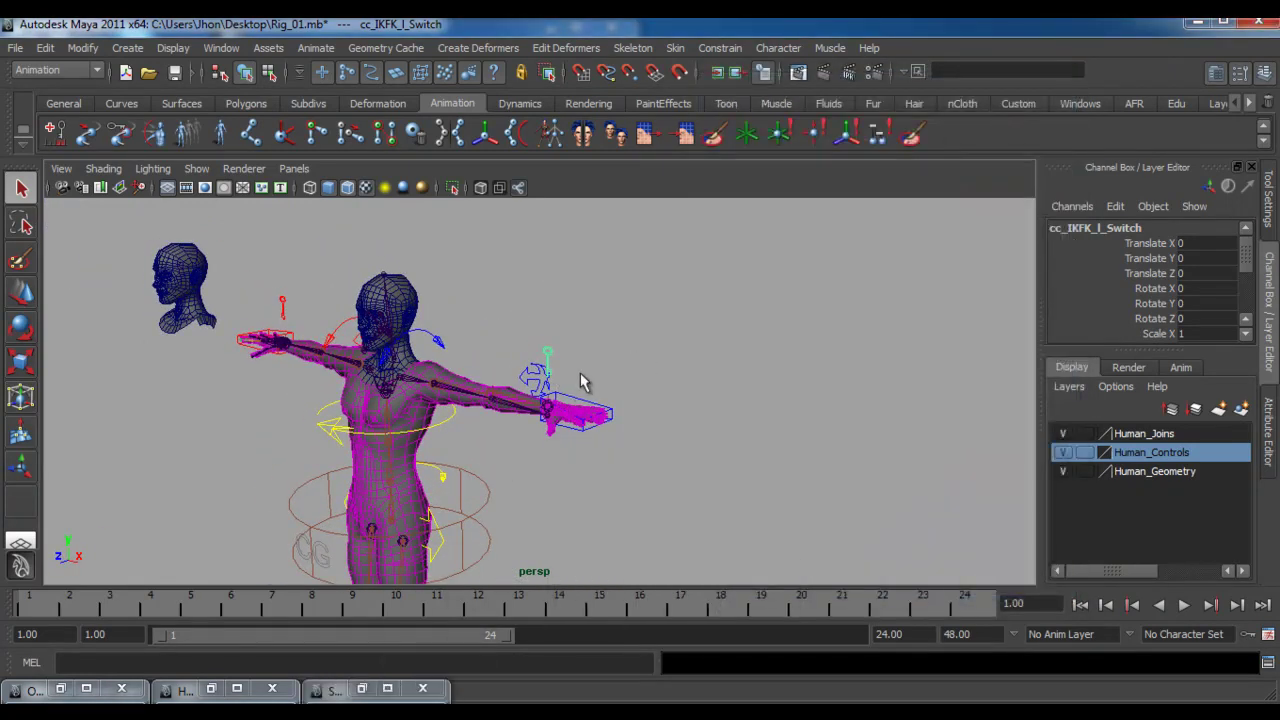
alt+drag(583, 383, 555, 358)
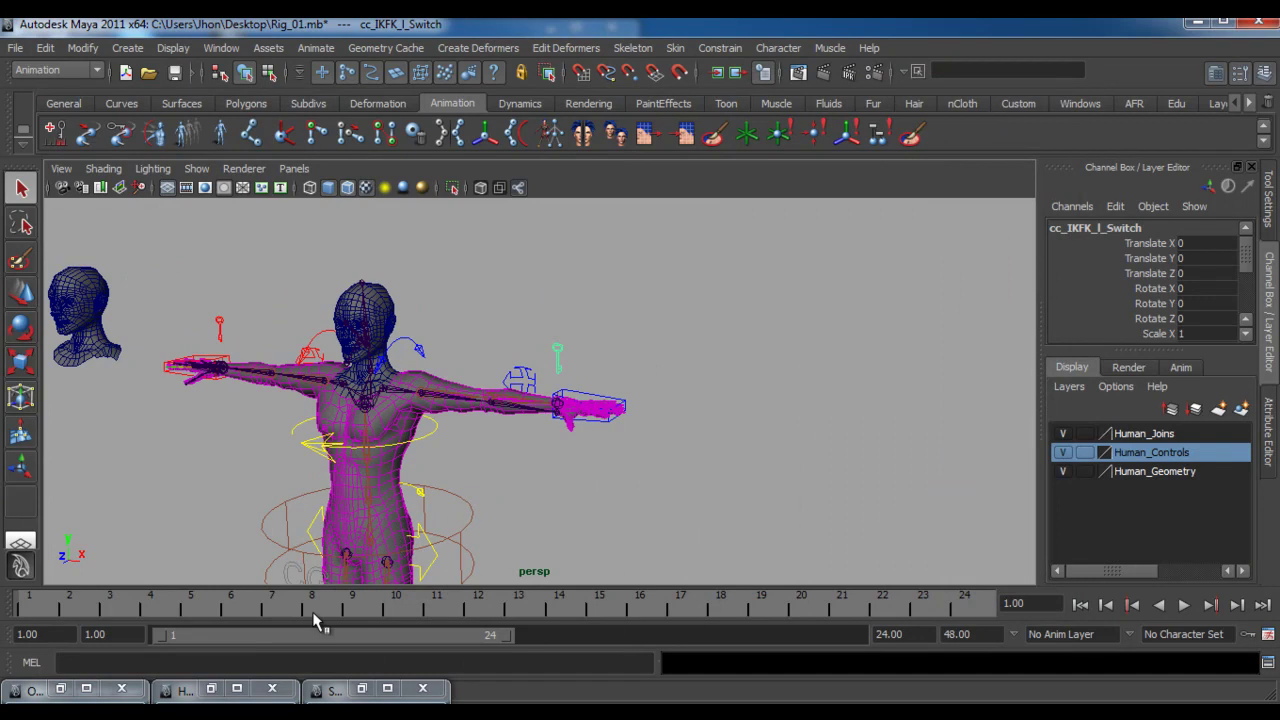
Restore the Outliner and place it clear of the left arm controls
click(61, 688)
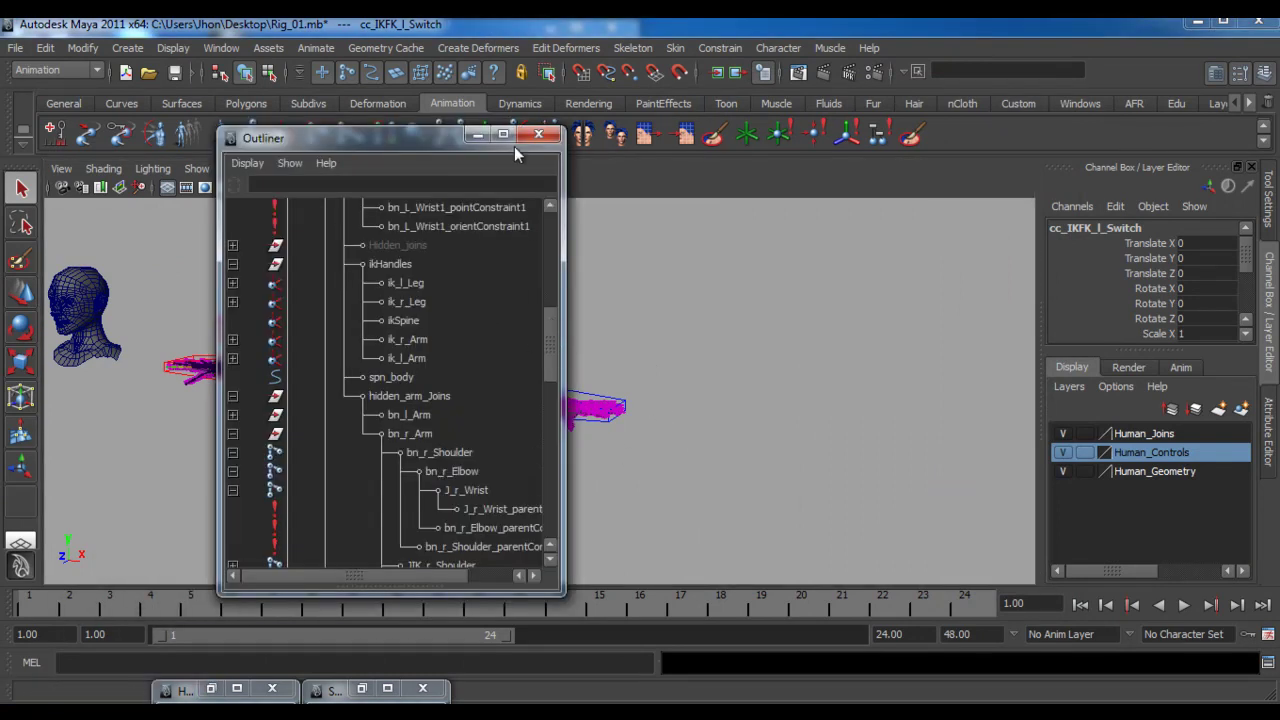
drag(417, 143, 857, 211)
alt+right_drag(486, 422, 666, 515)
alt+middle_drag(570, 490, 590, 498)
drag(739, 213, 853, 258)
alt+drag(572, 385, 644, 372)
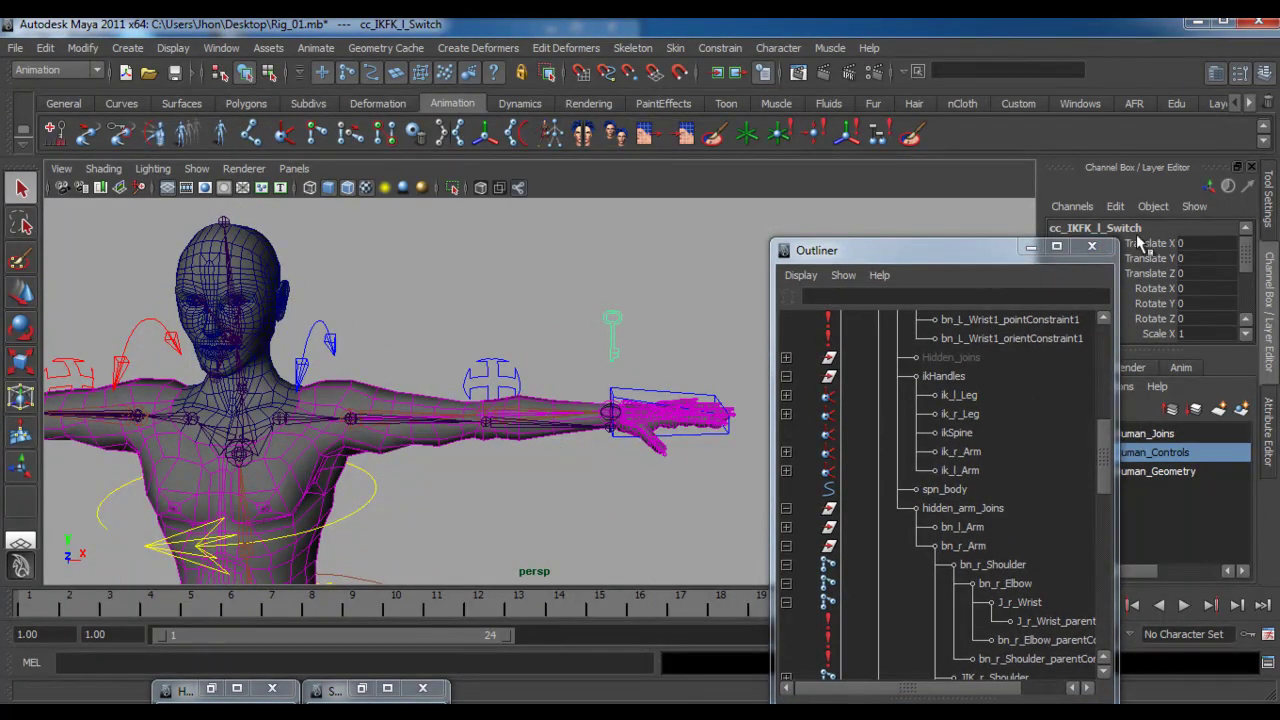
Set the mode attribute of cc_IKFK_l_Switch to FK and inspect the channels of cc_FK_l_Shoulder
scroll(1198, 320, down, 3)
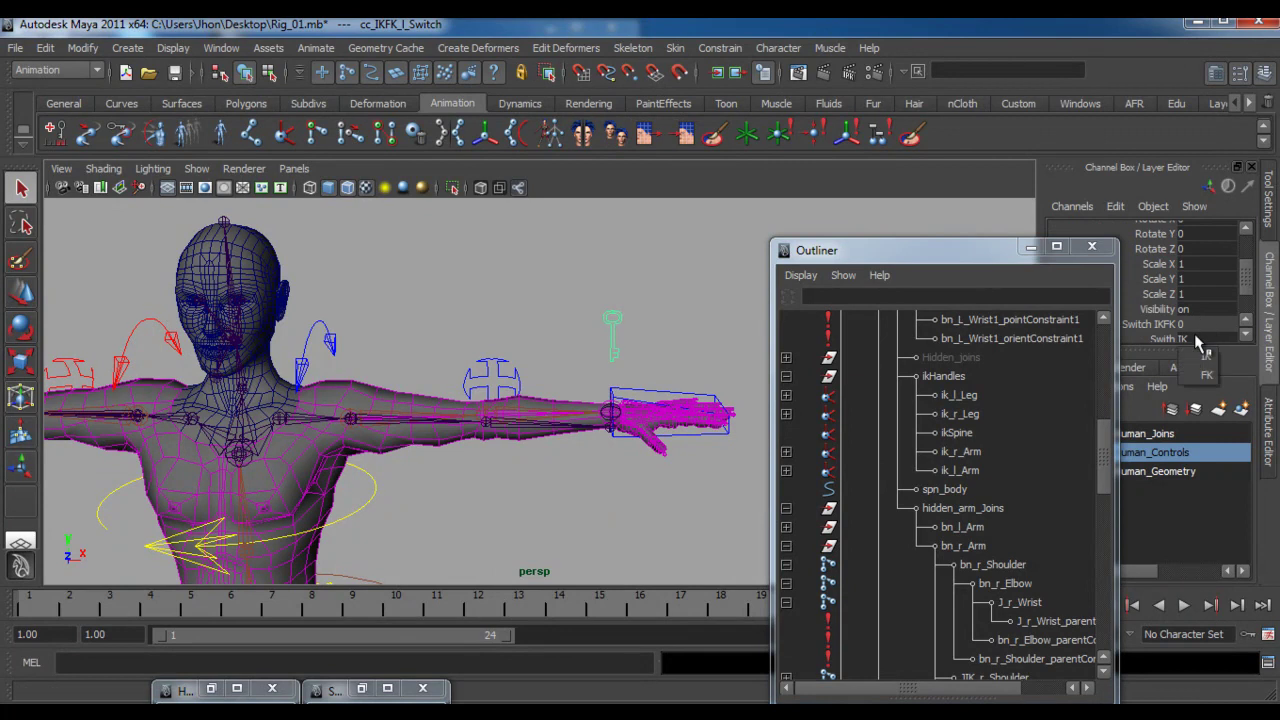
click(1206, 374)
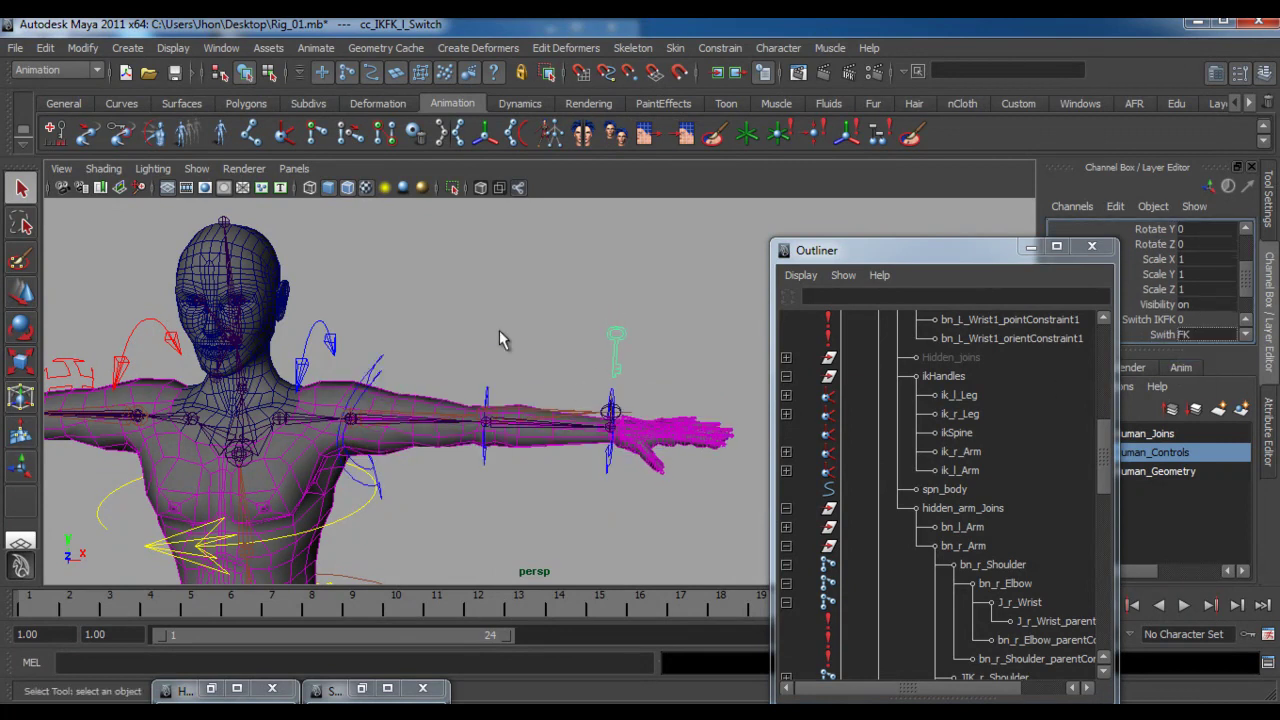
click(372, 367)
scroll(1250, 288, down, 3)
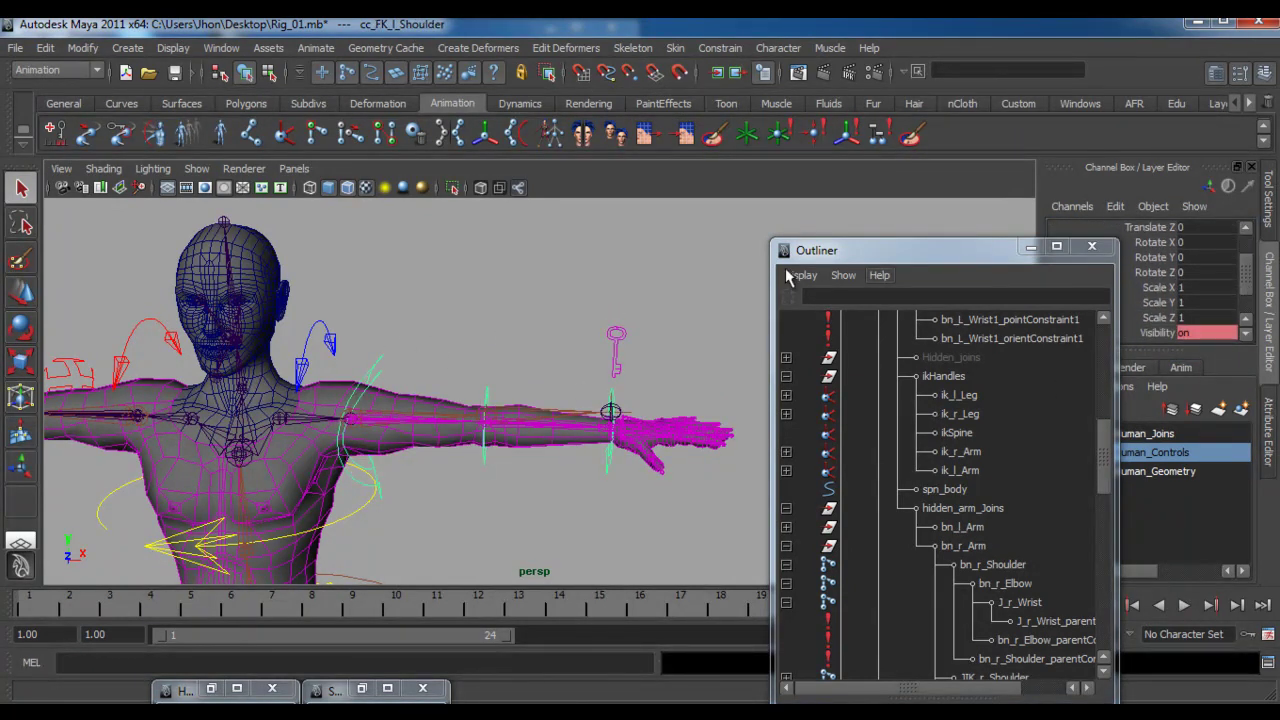
Reset Rotate Z of the left clavicle control cc__l_Clavicle to 0
click(330, 348)
double_click(1205, 318)
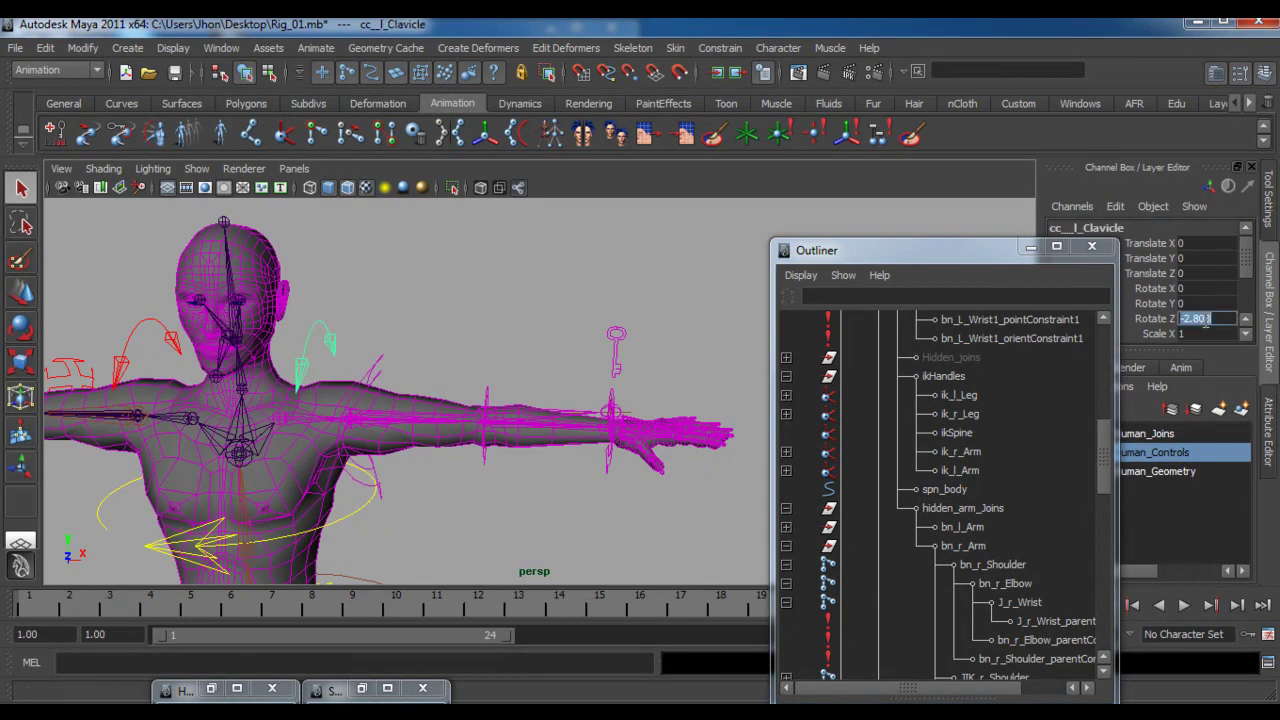
text(0)
key(Return)
Test the left arm's FK by rotating cc_FK_l_Shoulder, and undo the rotation
alt+drag(406, 349, 378, 380)
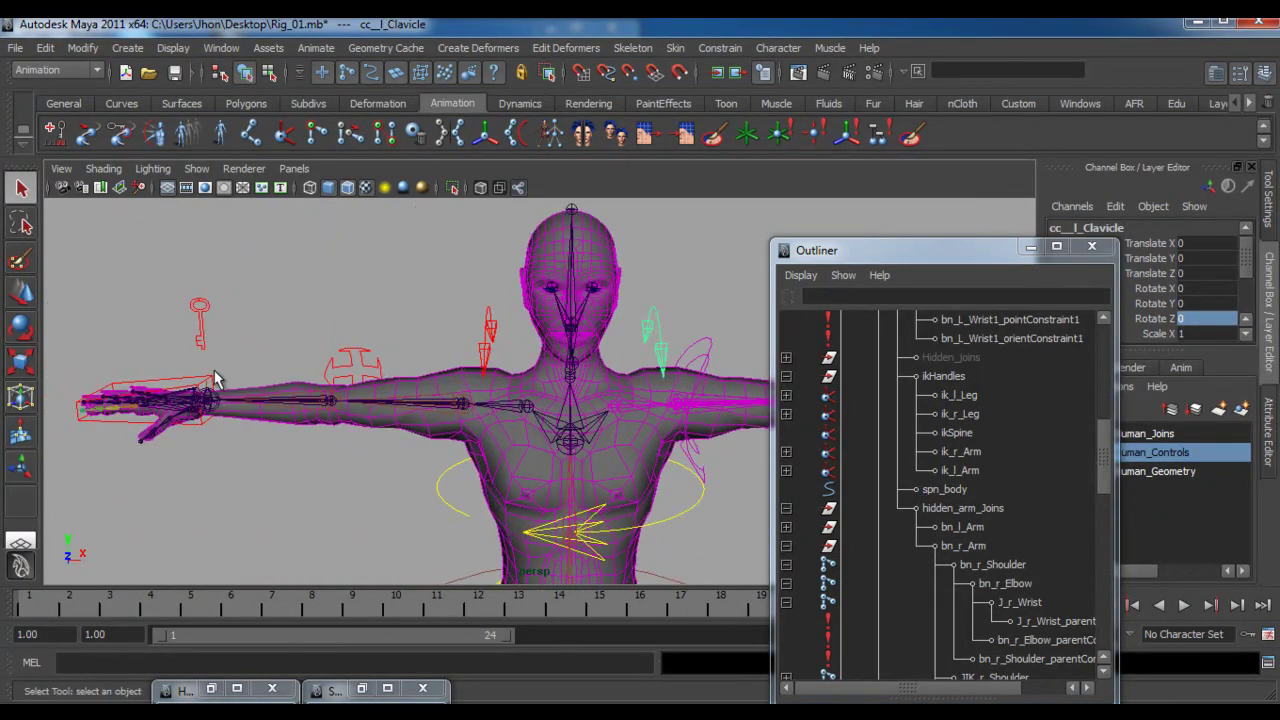
alt+drag(505, 397, 355, 392)
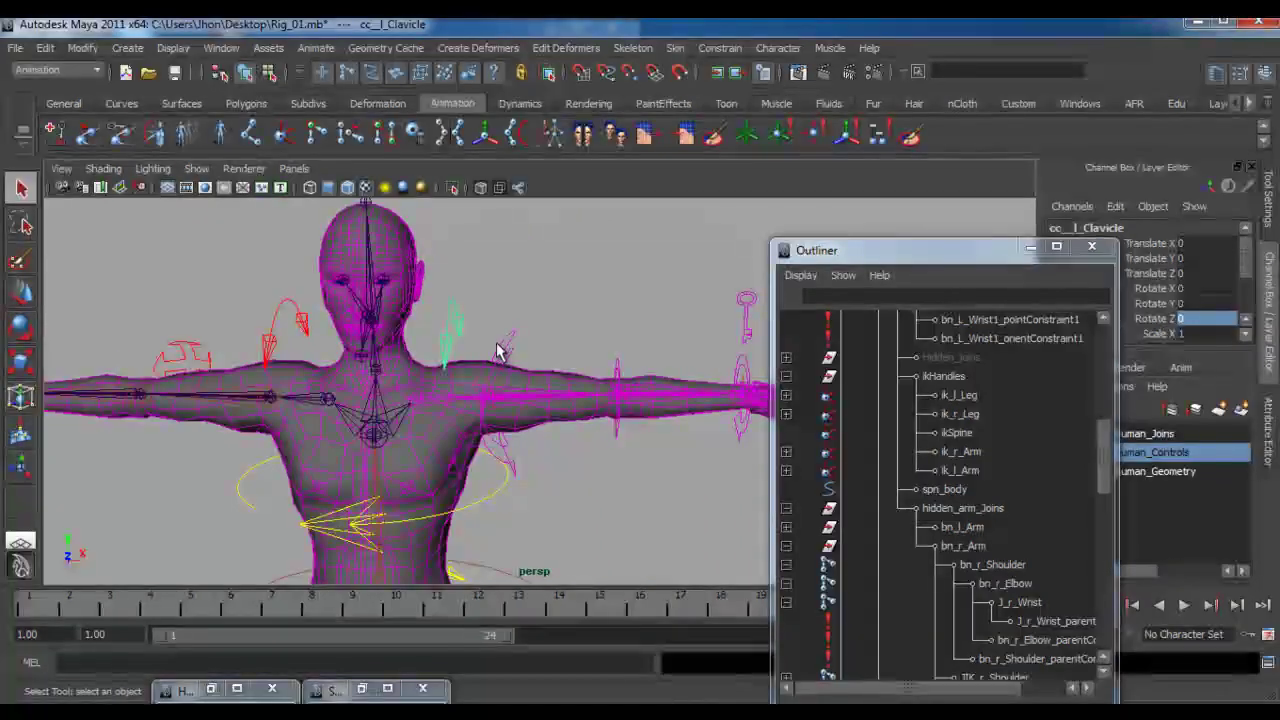
click(511, 356)
alt+drag(512, 357, 537, 392)
key(e)
key(ctrl+z)
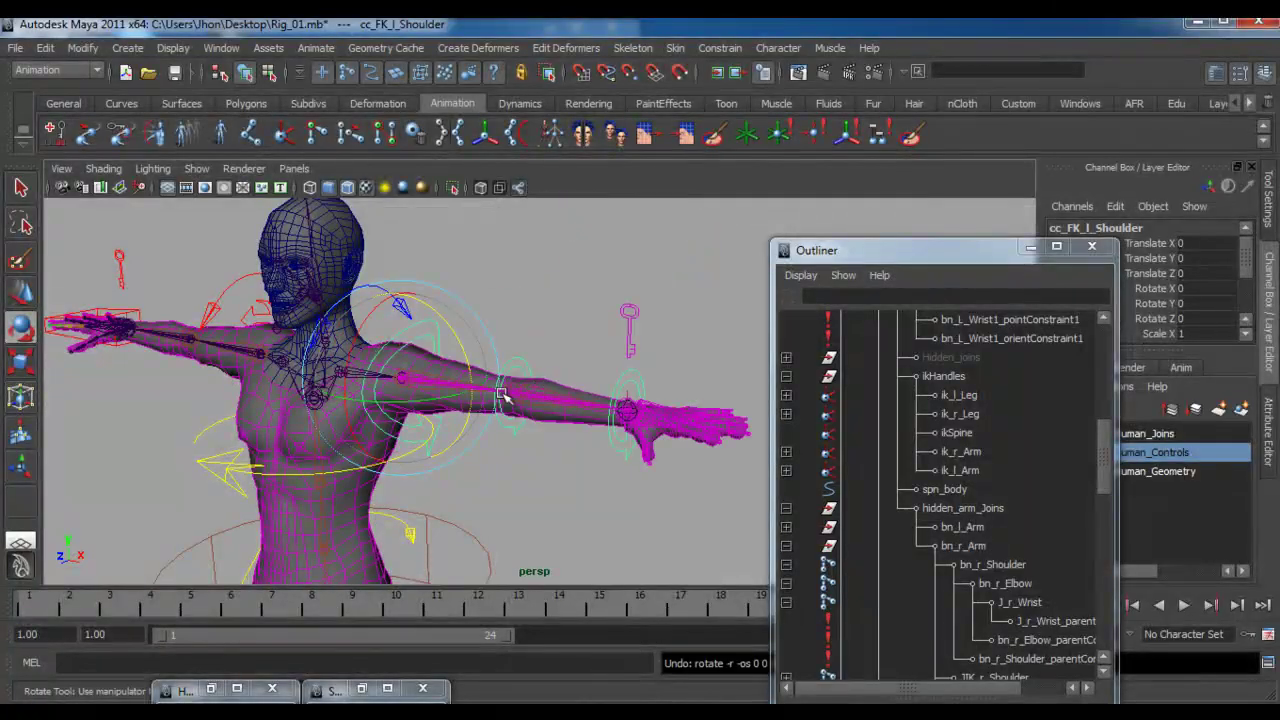
Group the joints JIK_l_Shoulder and JFK_l_Shoulder together inside bn_l_Arm
click(23, 190)
alt+drag(275, 333, 470, 355)
scroll(566, 406, up, 8)
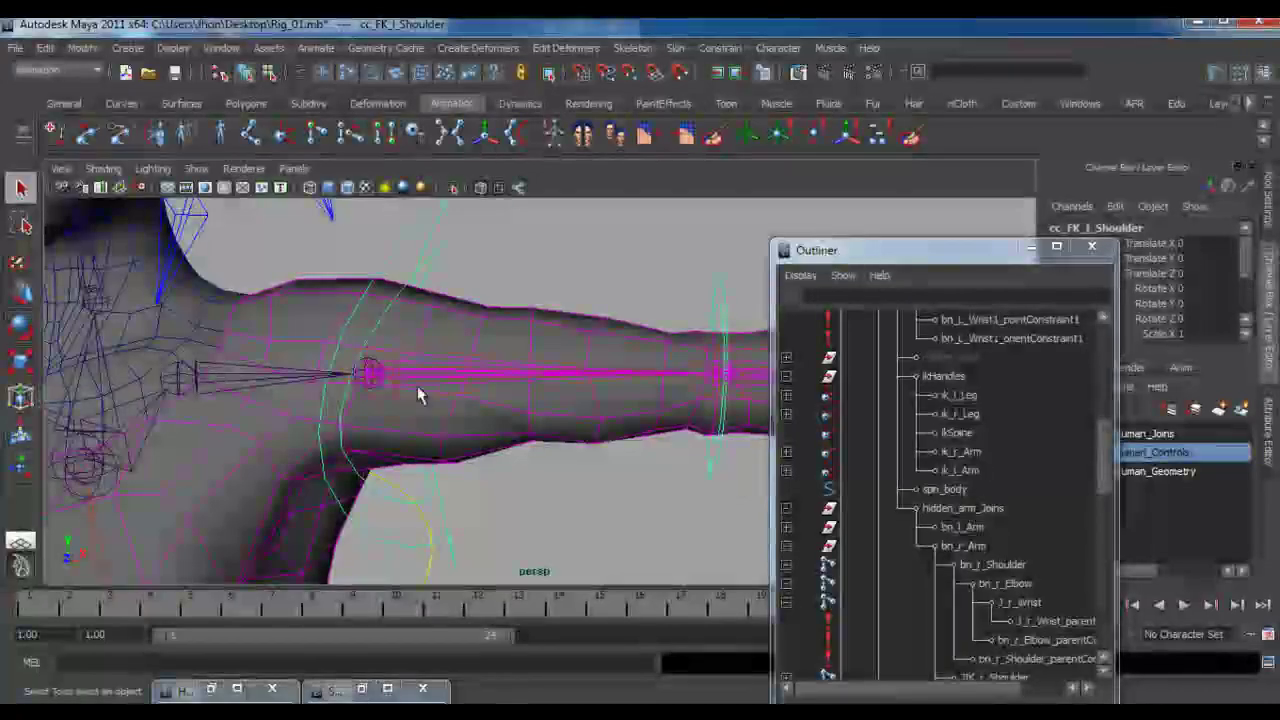
click(348, 364)
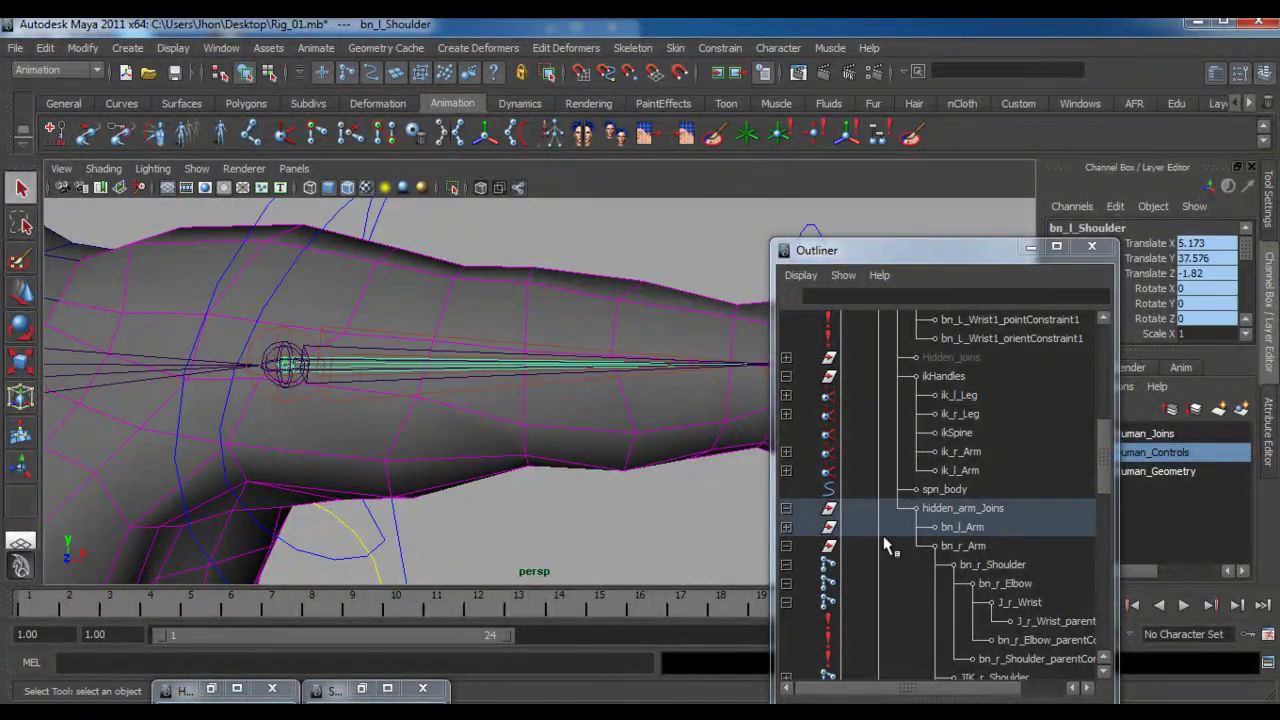
click(786, 528)
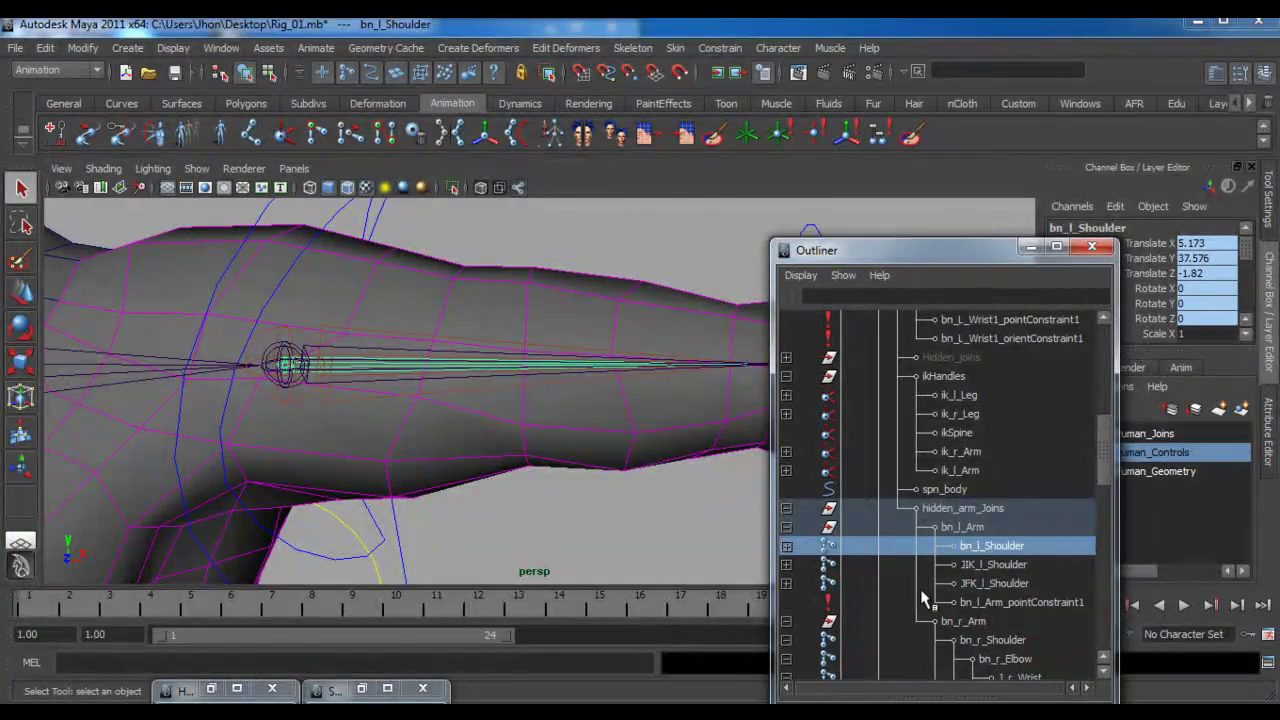
click(987, 565)
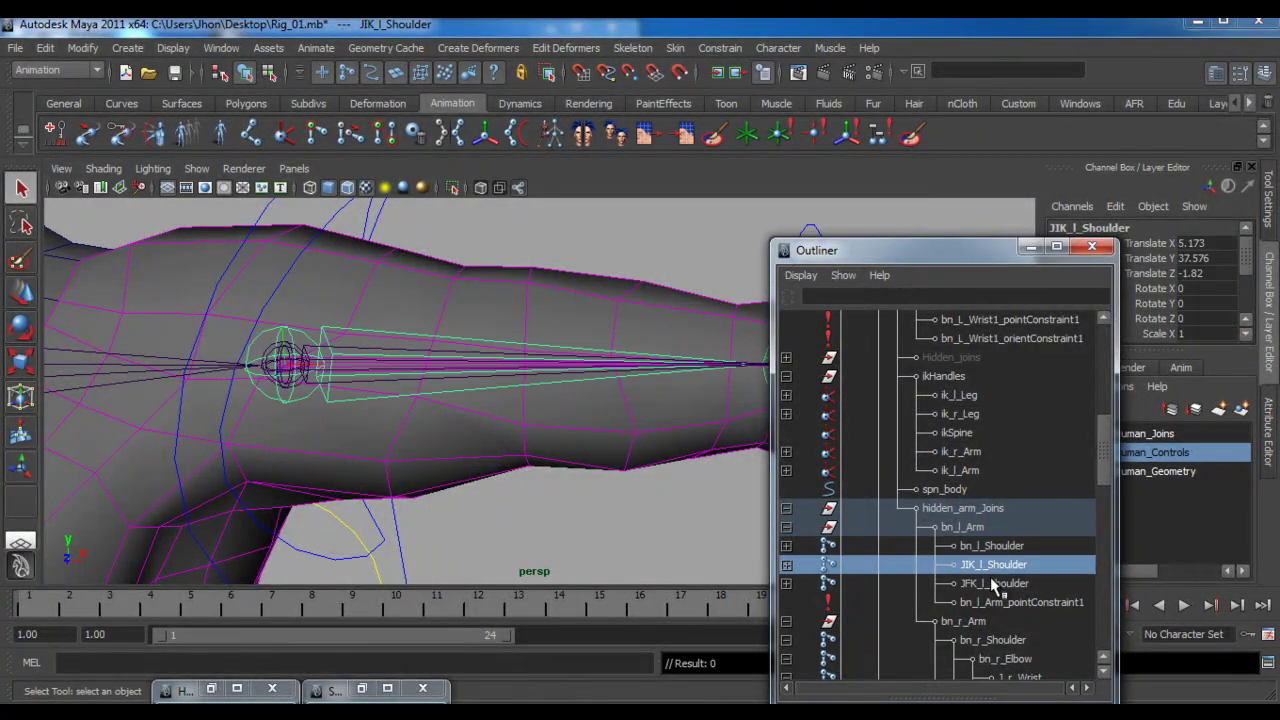
ctrl+click(993, 584)
scroll(993, 584, down, 3)
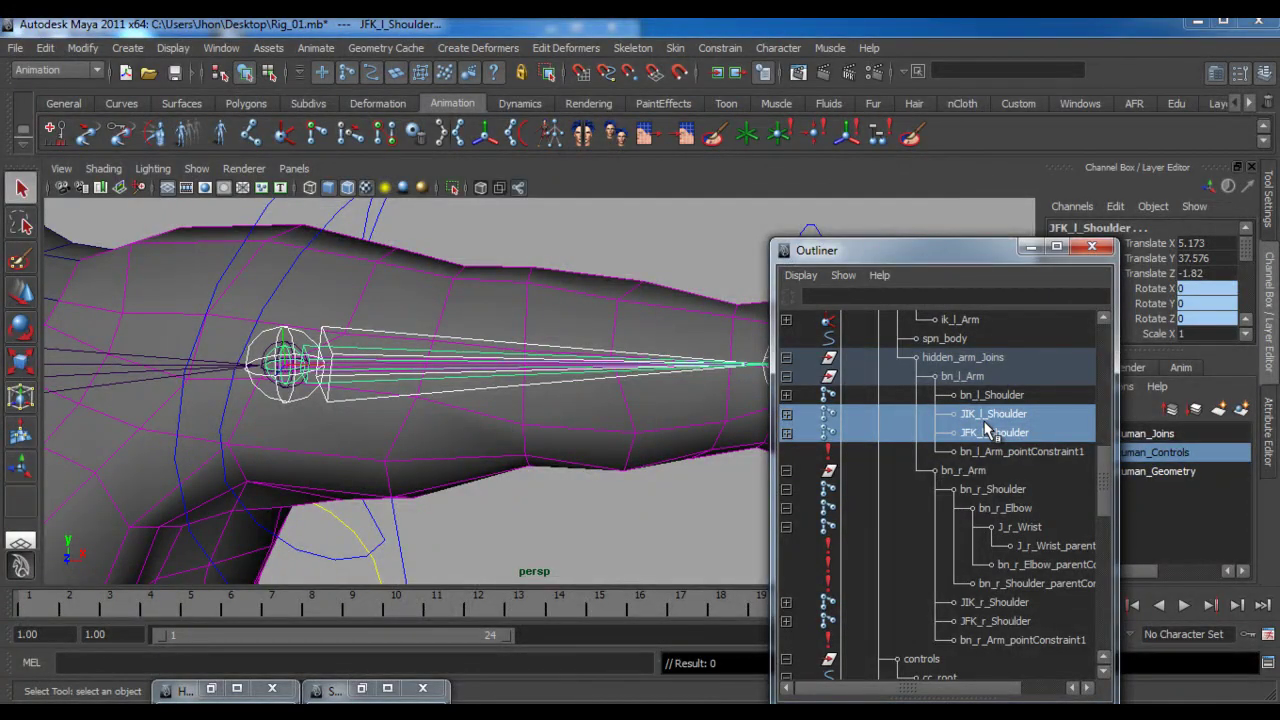
key(ctrl+g)
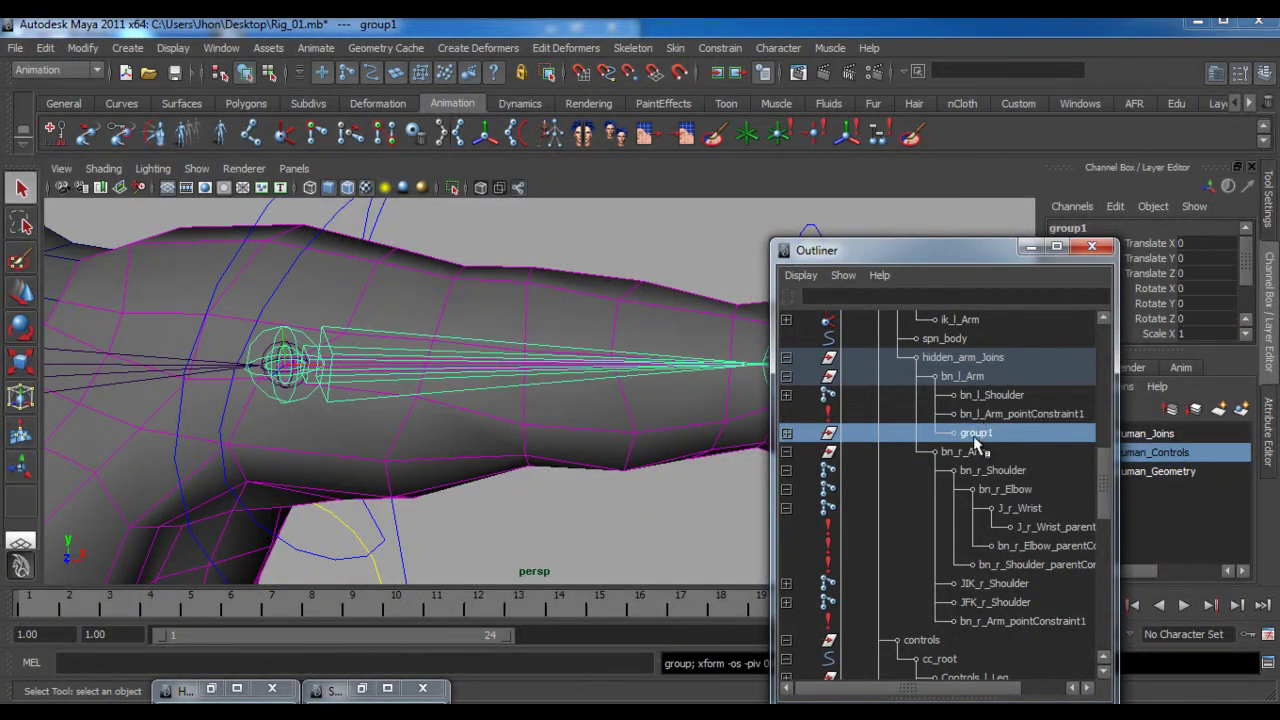
Rename the new group under bn_l_Arm to bn_l_ArmH, reusing the parent group's name
double_click(962, 376)
key(ctrl+c)
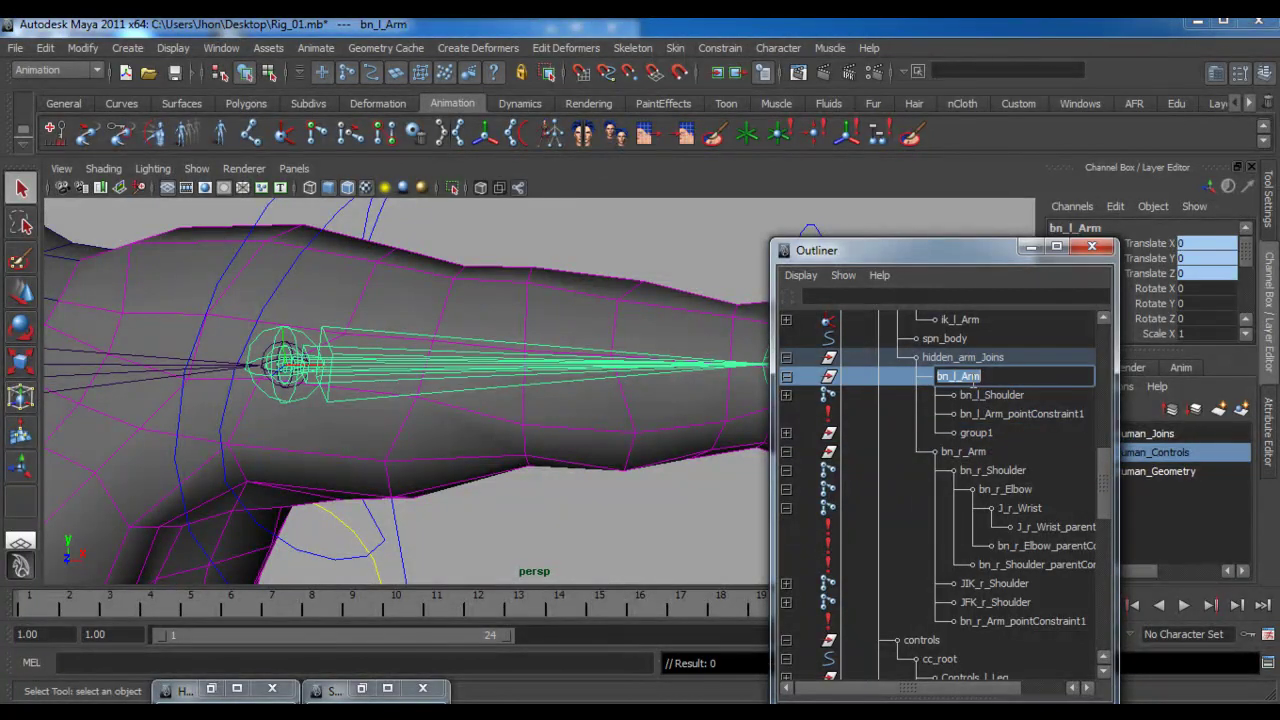
double_click(976, 432)
key(ctrl+v)
text(H)
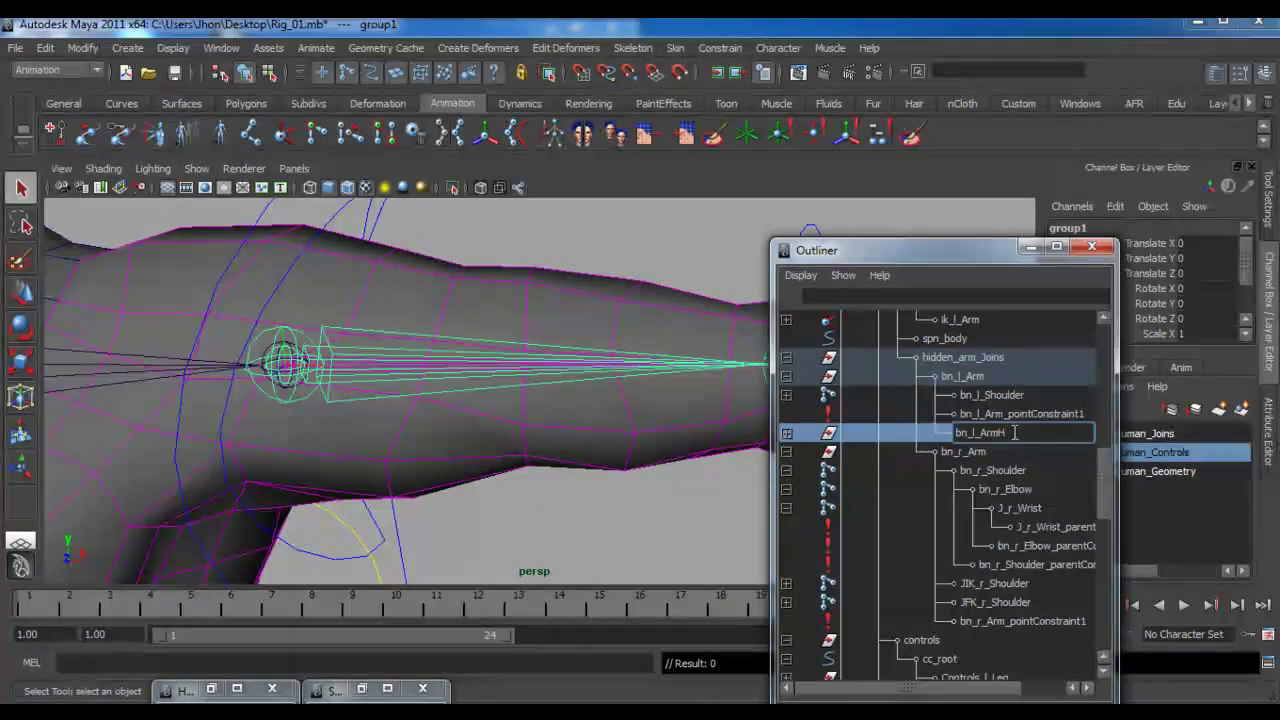
key(Return)
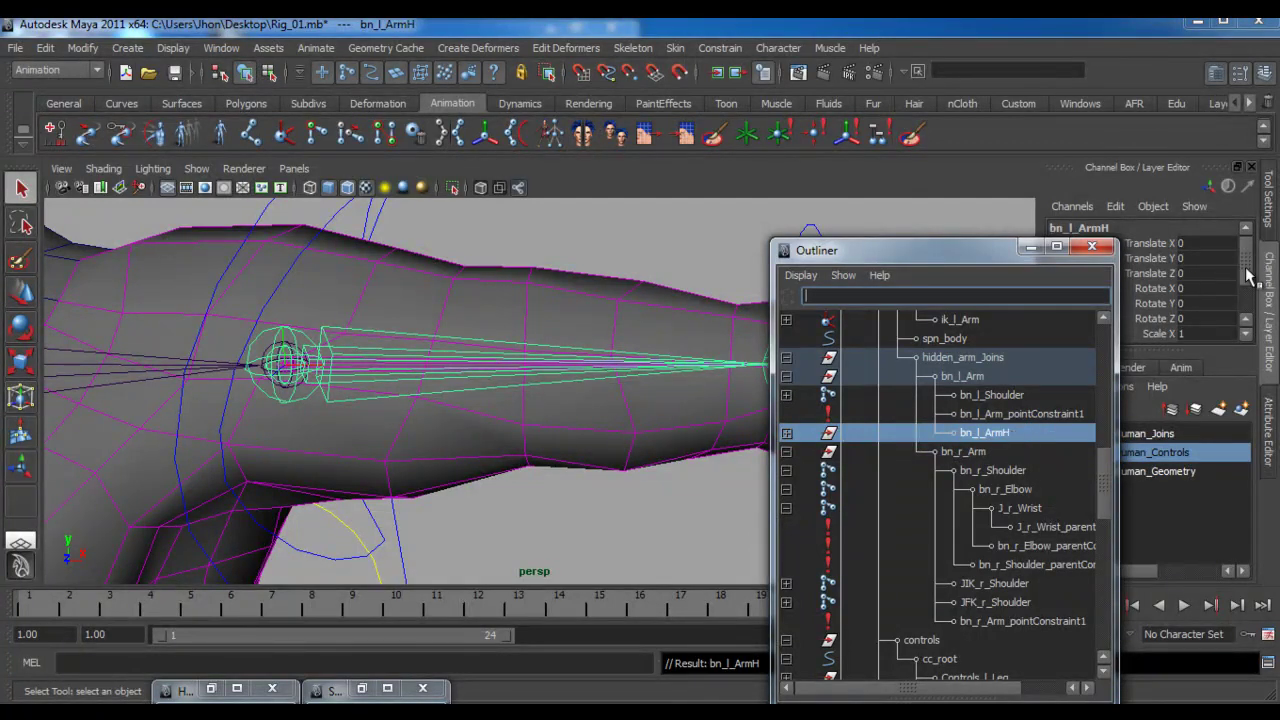
Turn off the Visibility of the bn_l_ArmH group
scroll(1247, 276, down, 3)
click(1208, 320)
text(0)
key(Return)
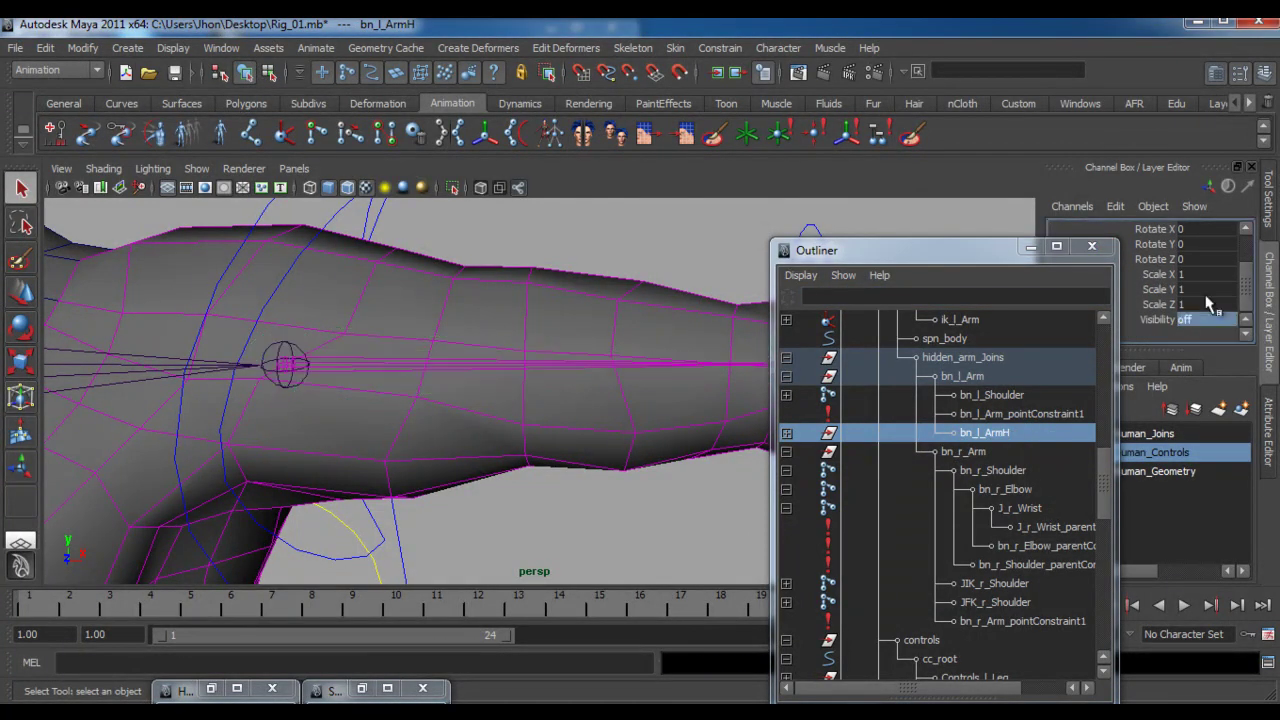
scroll(384, 378, down, 2)
scroll(470, 408, down, 2)
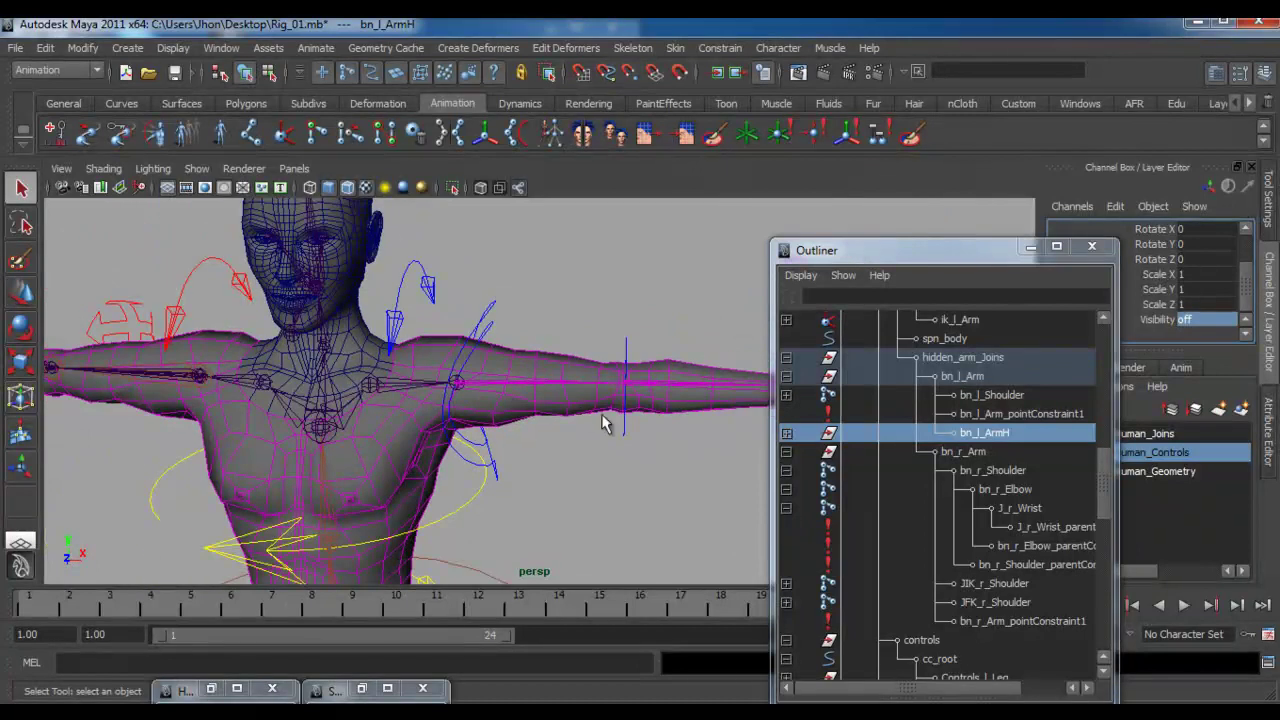
Select bn_r_Shoulder and collapse its joint hierarchy in the Outliner, with the right shoulder joints in close view
alt+middle_drag(583, 417, 280, 380)
alt+drag(300, 385, 277, 437)
alt+middle_drag(277, 437, 570, 440)
alt+middle_drag(420, 405, 500, 431)
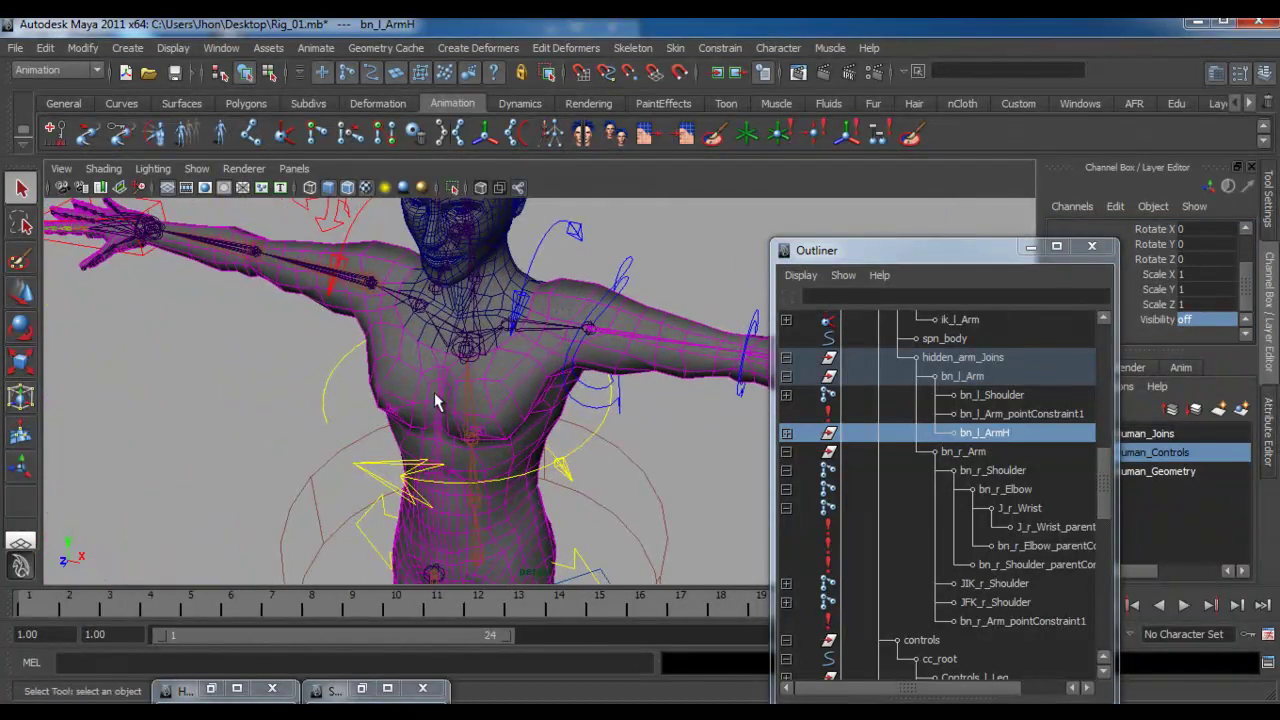
alt+middle_drag(400, 345, 480, 429)
alt+drag(480, 429, 537, 469)
scroll(537, 469, up, 1)
scroll(537, 469, up, 3)
alt+middle_drag(500, 437, 621, 361)
scroll(686, 470, up, 6)
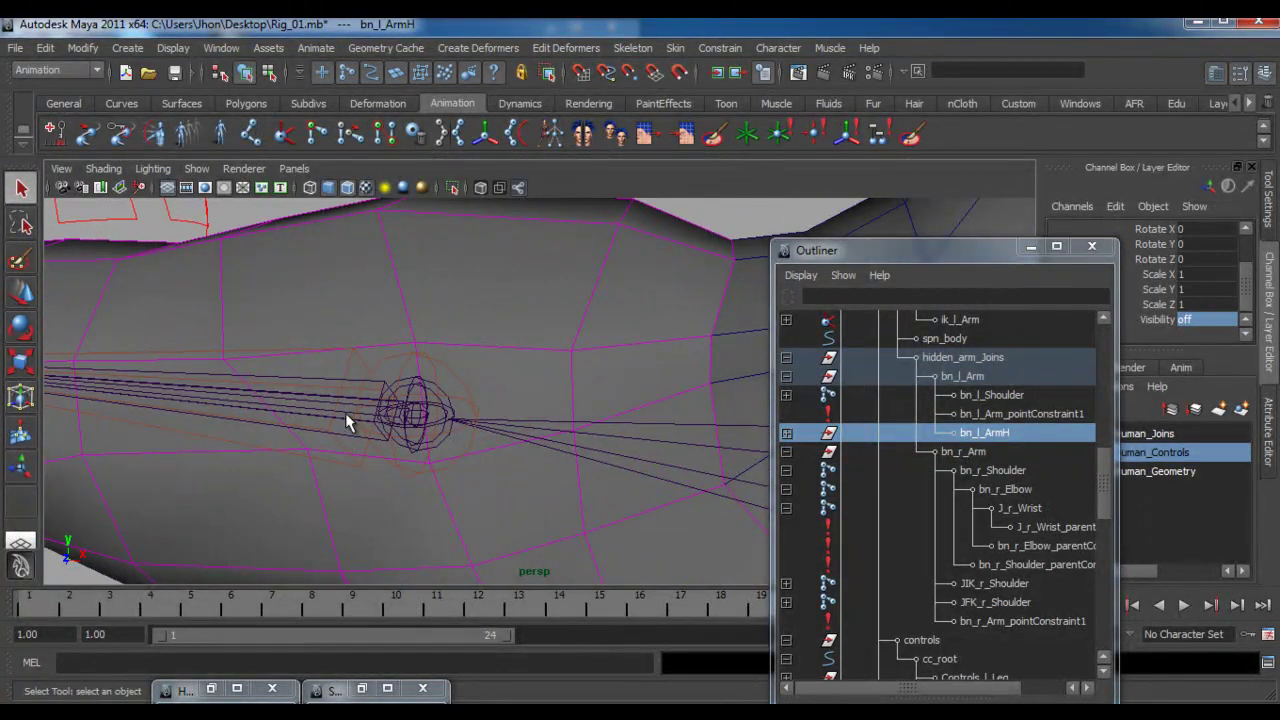
click(818, 473)
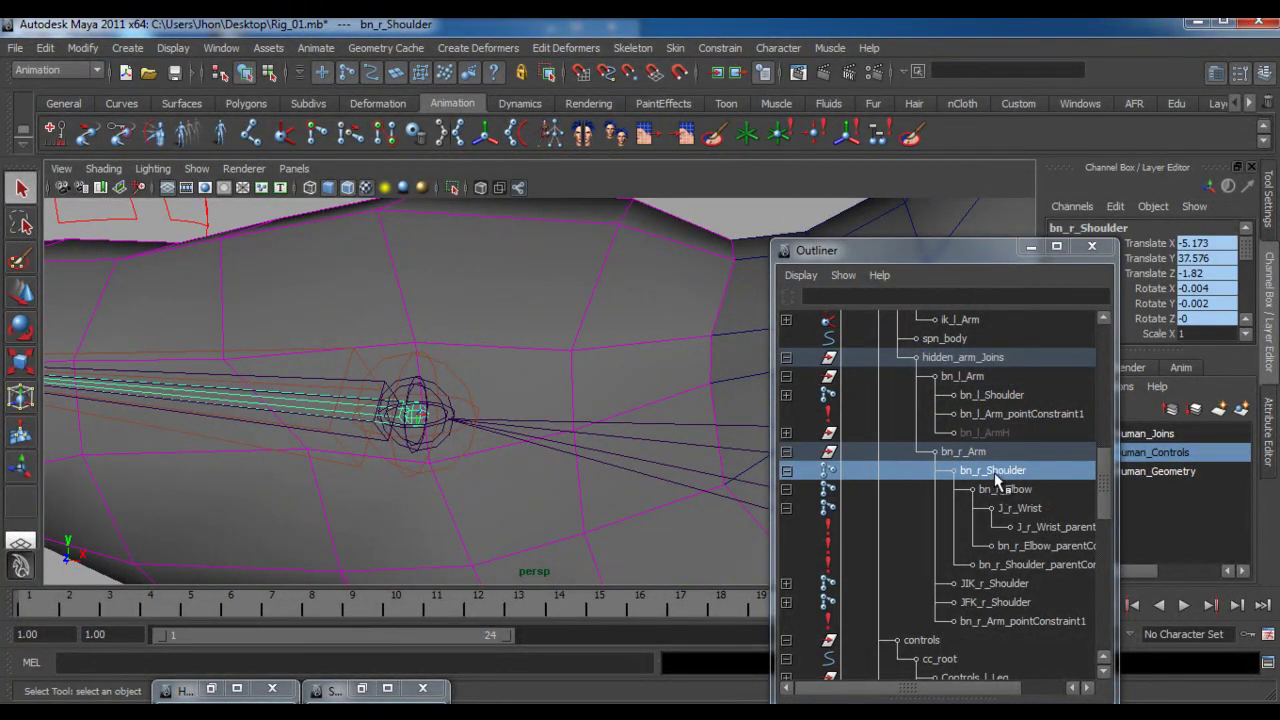
click(786, 508)
click(786, 489)
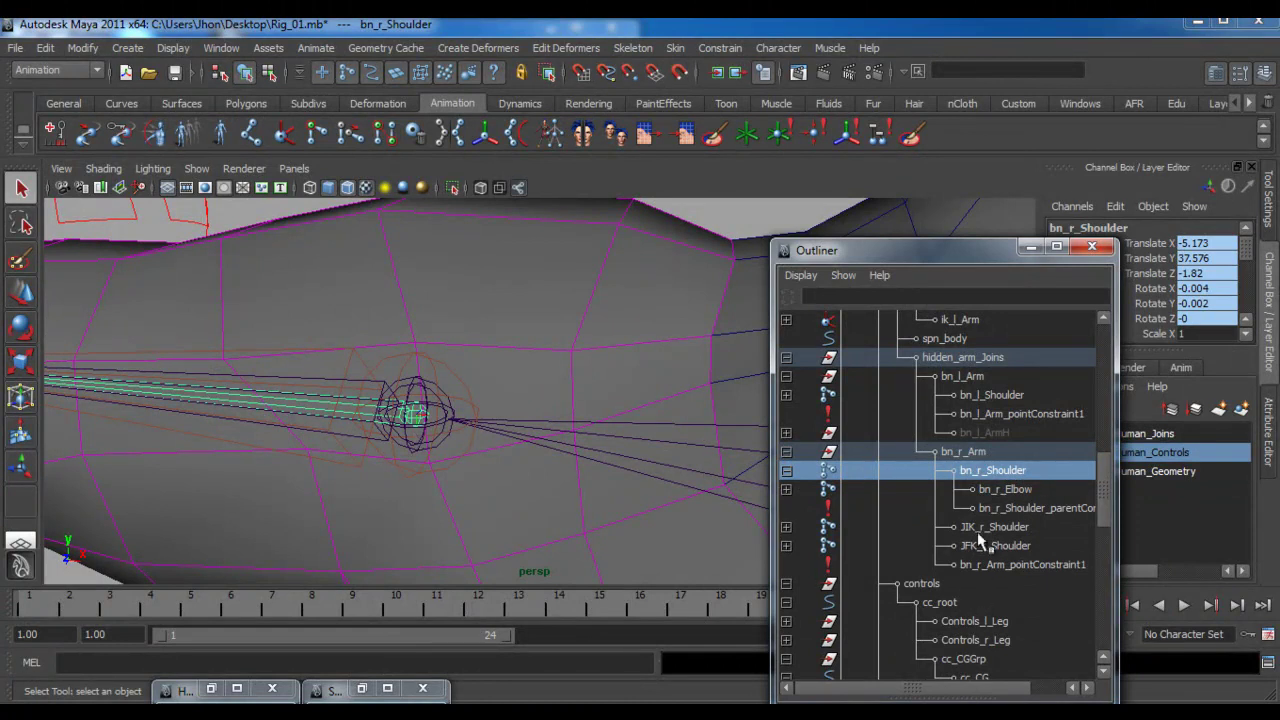
click(787, 471)
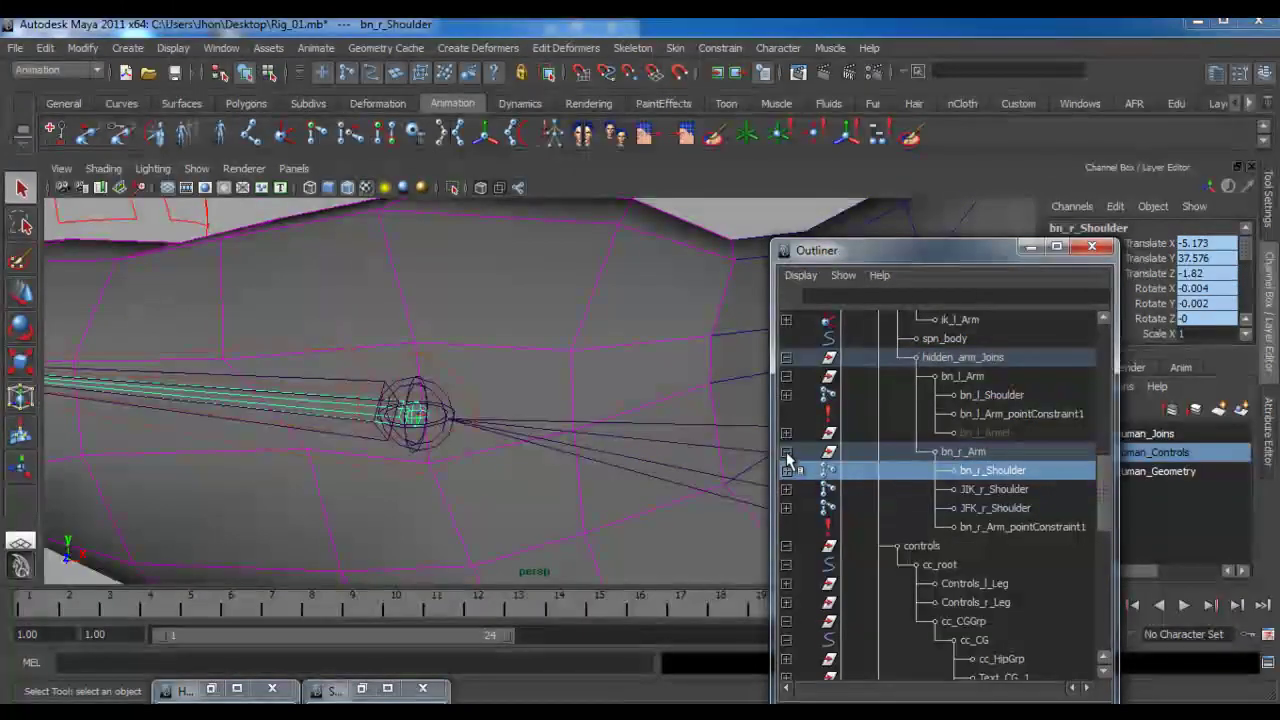
Group JIK_r_Shoulder and JFK_r_Shoulder inside bn_r_Arm and name the group bn_r_ArmH
click(990, 490)
ctrl+click(990, 508)
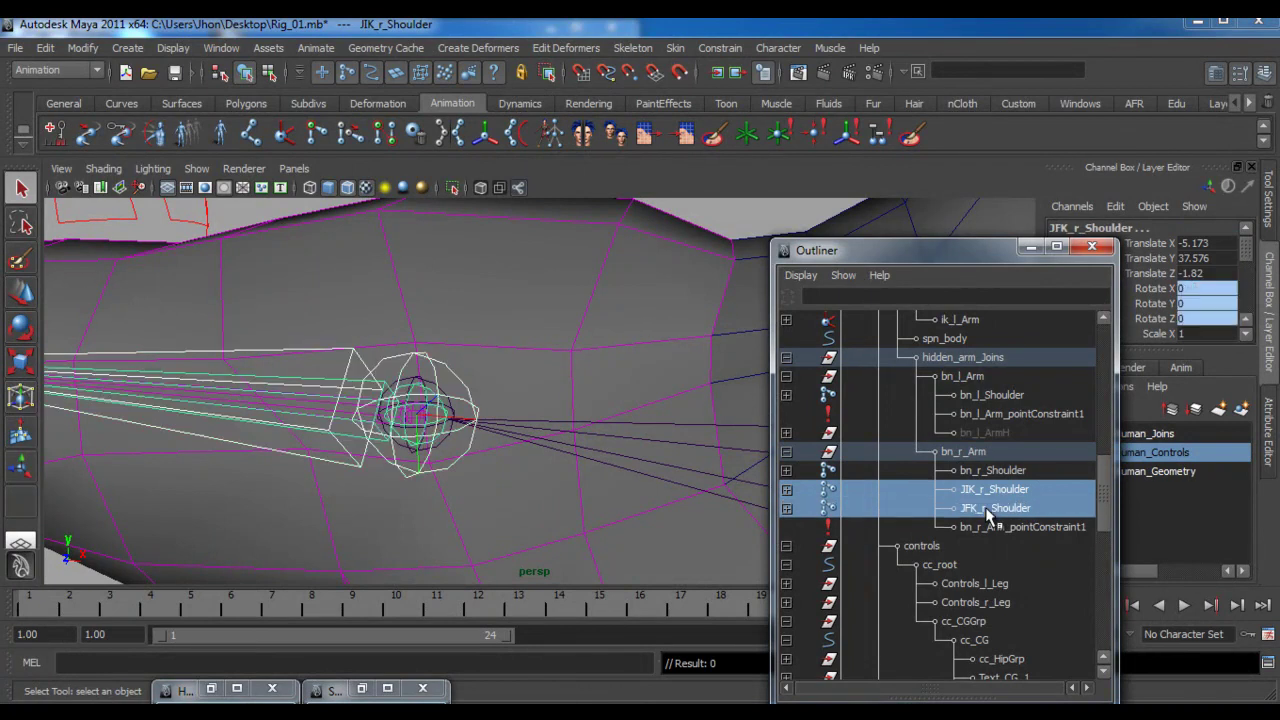
key(ctrl+g)
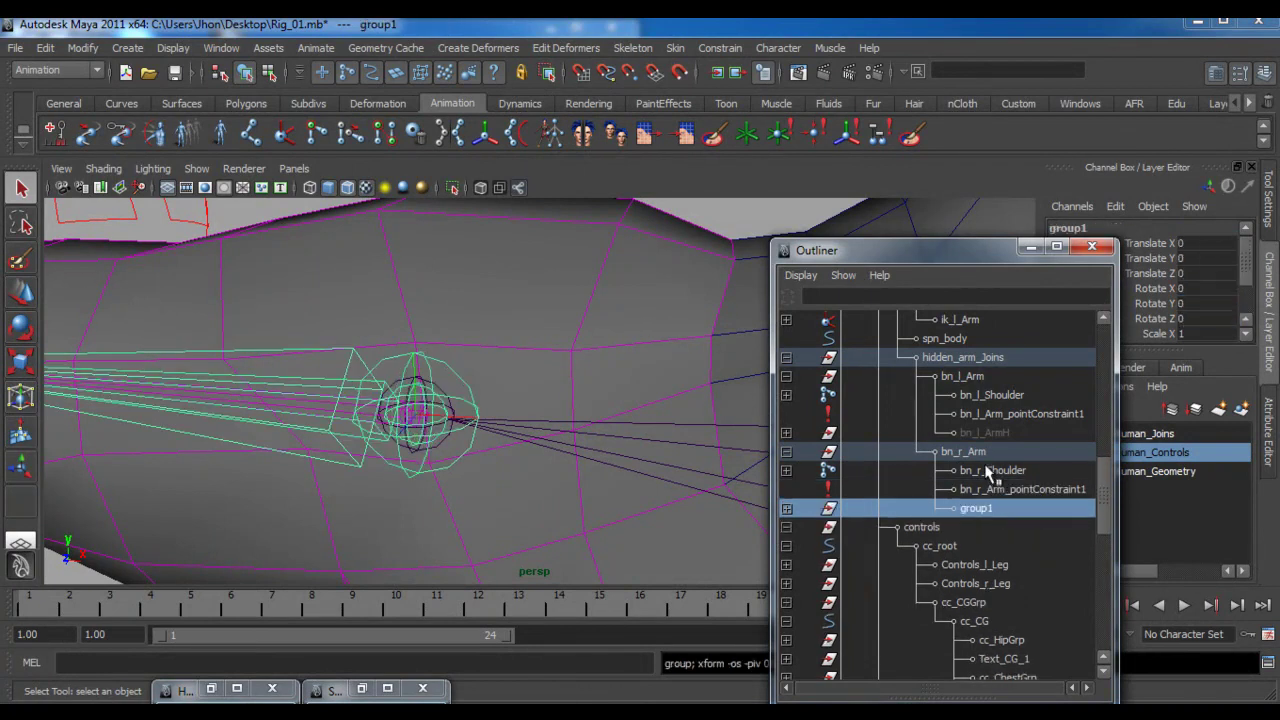
double_click(968, 454)
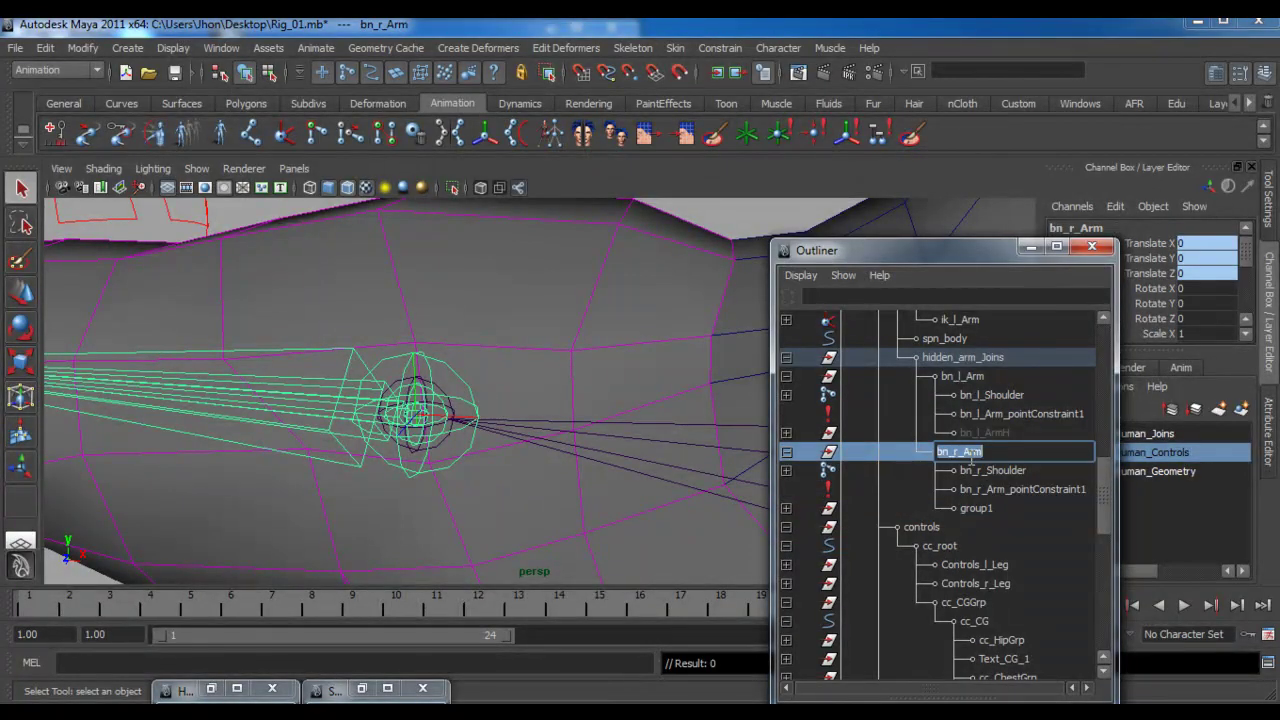
key(ctrl+c)
double_click(985, 509)
key(ctrl+v)
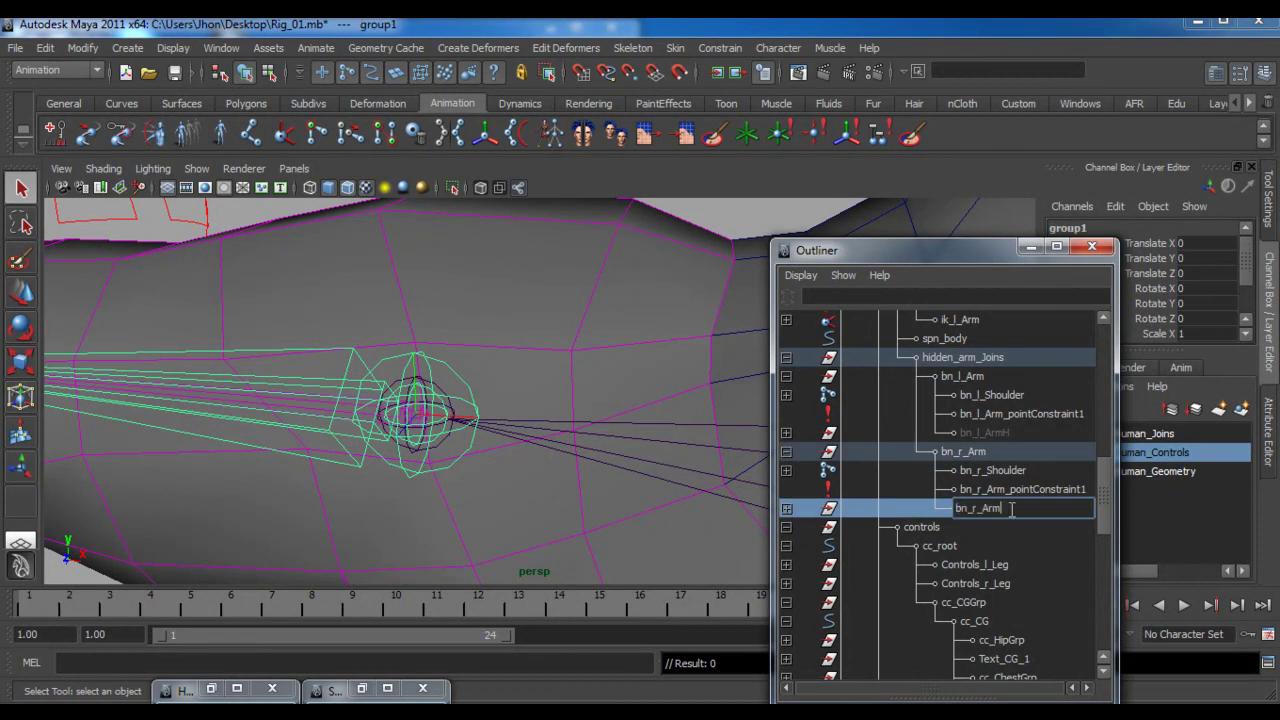
text(H)
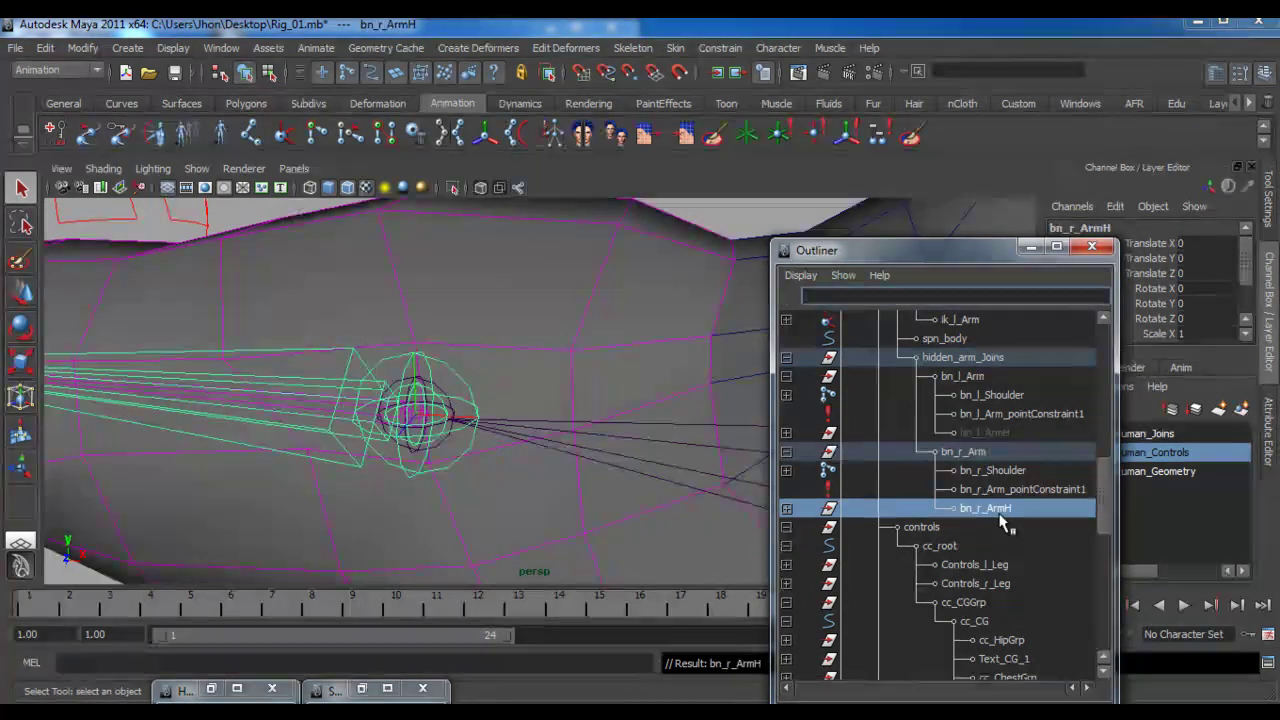
key(Return)
Turn off the Visibility of the bn_r_ArmH group
drag(1249, 280, 1249, 300)
click(1215, 321)
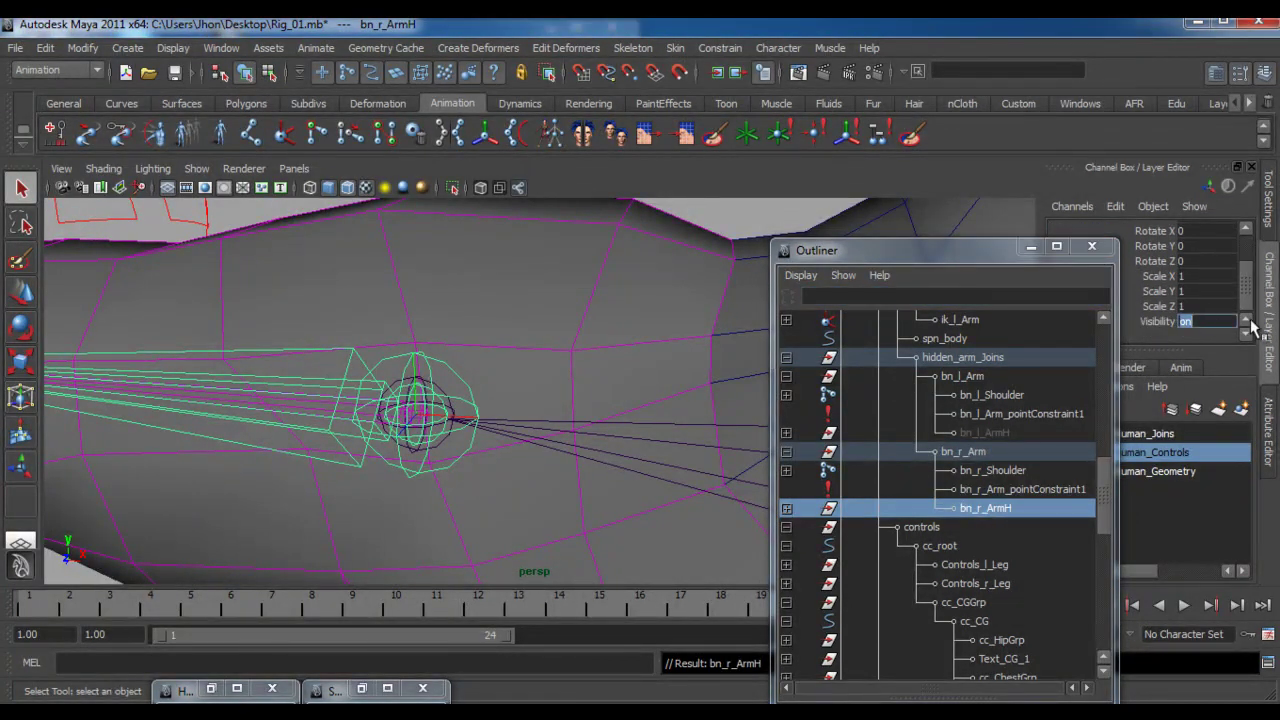
text(0)
key(Return)
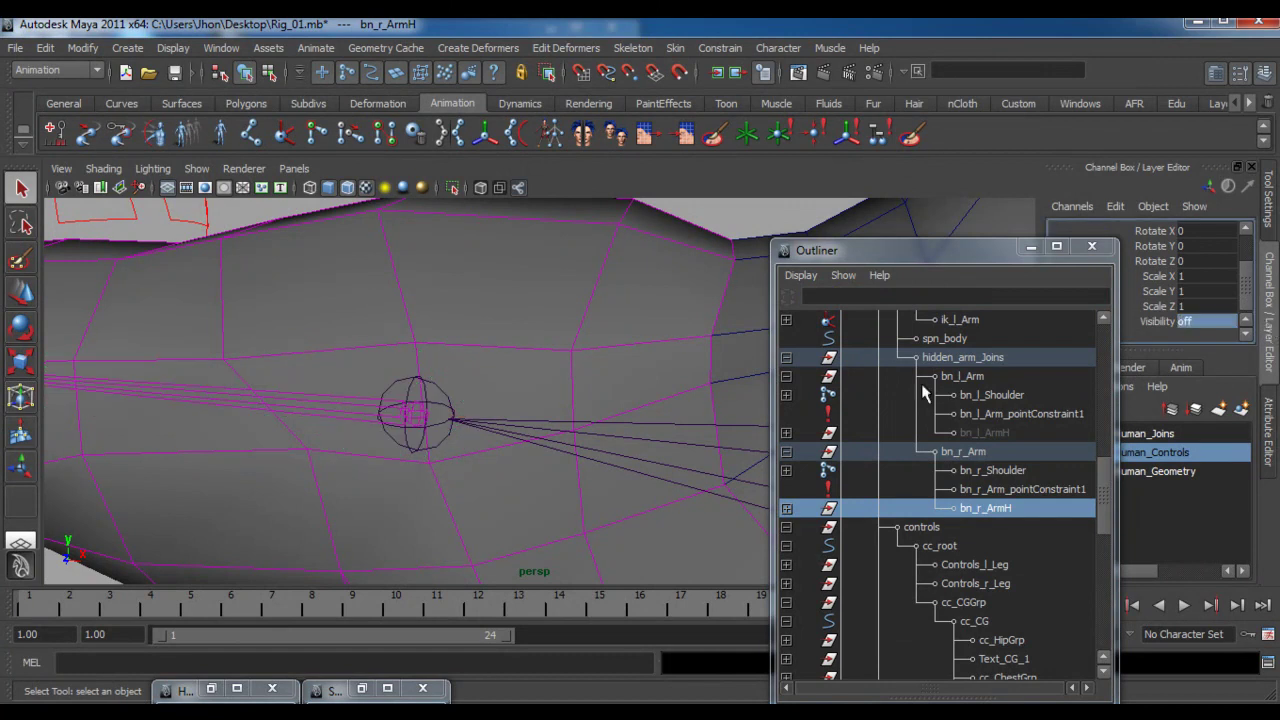
Set the Switch attribute of the right arm control cc_IKFK_r_Switch to FK
scroll(529, 394, down, 10)
alt+drag(534, 397, 257, 398)
click(265, 390)
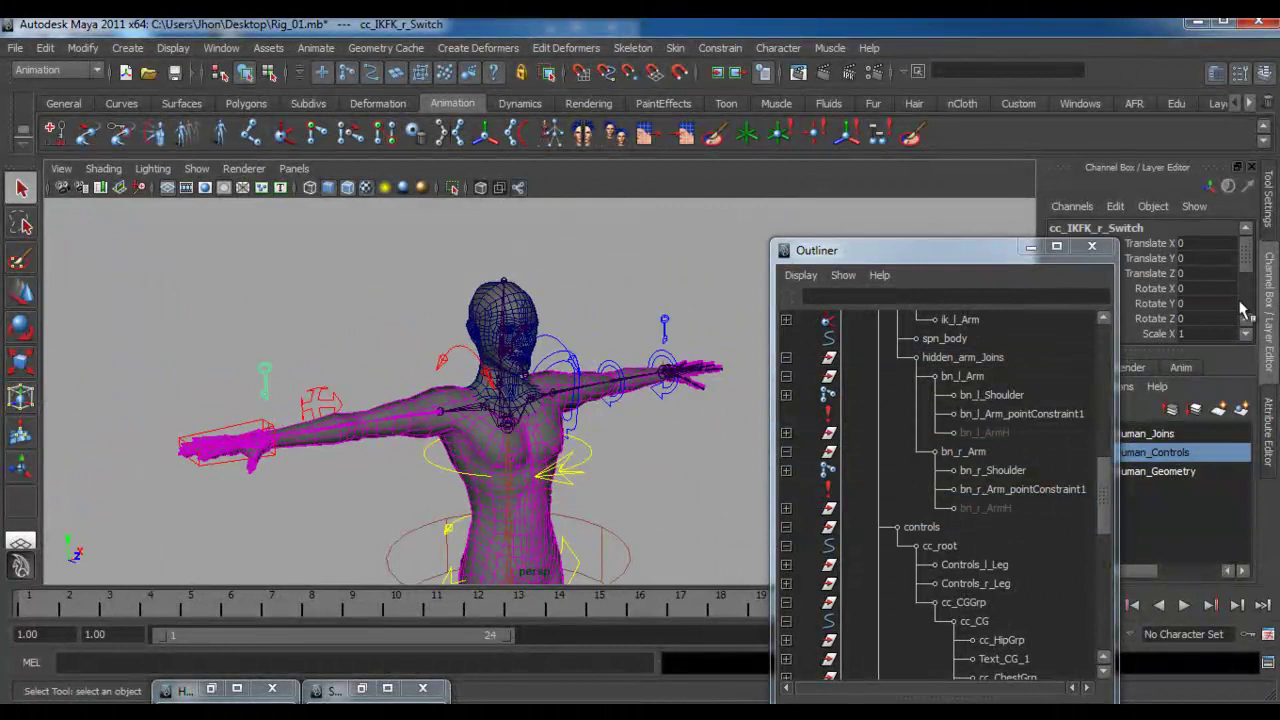
click(1242, 304)
click(1196, 290)
click(1199, 324)
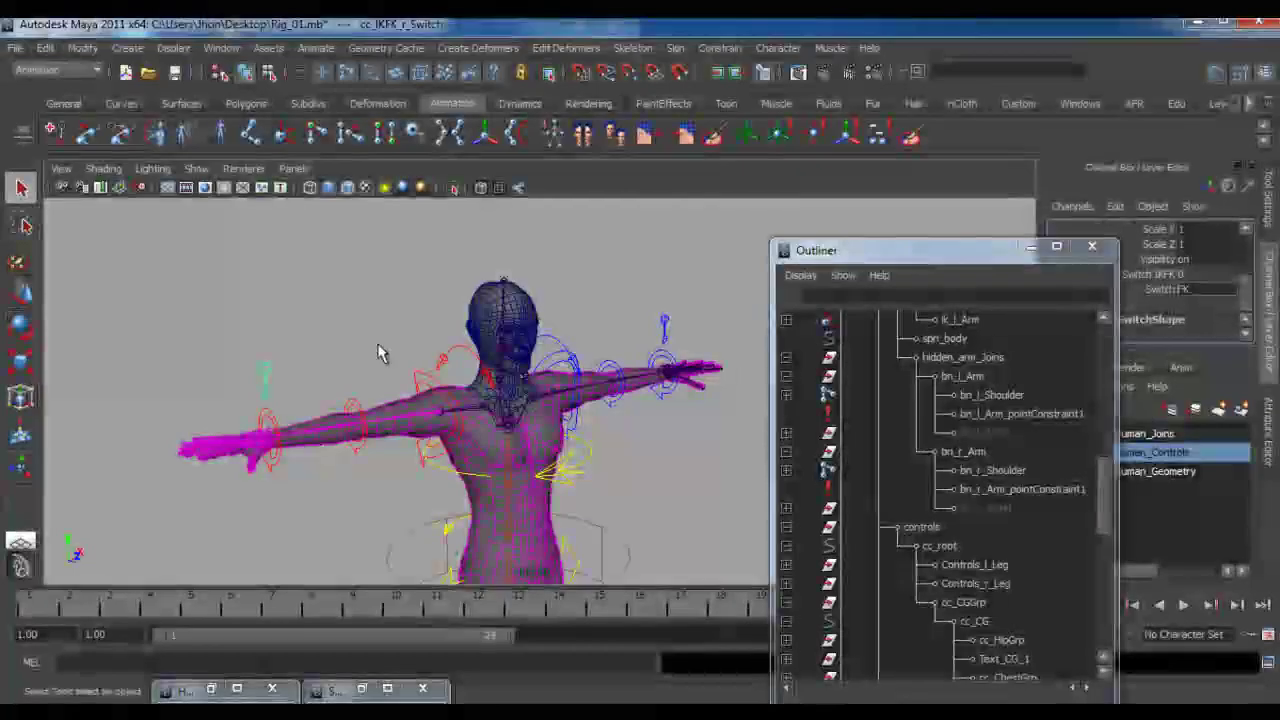
Test the right arm's FK by rotating cc_FK_r_Shoulder, then undo the rotation and clear the selection
click(418, 374)
key(e)
drag(375, 375, 502, 361)
key(ctrl+z)
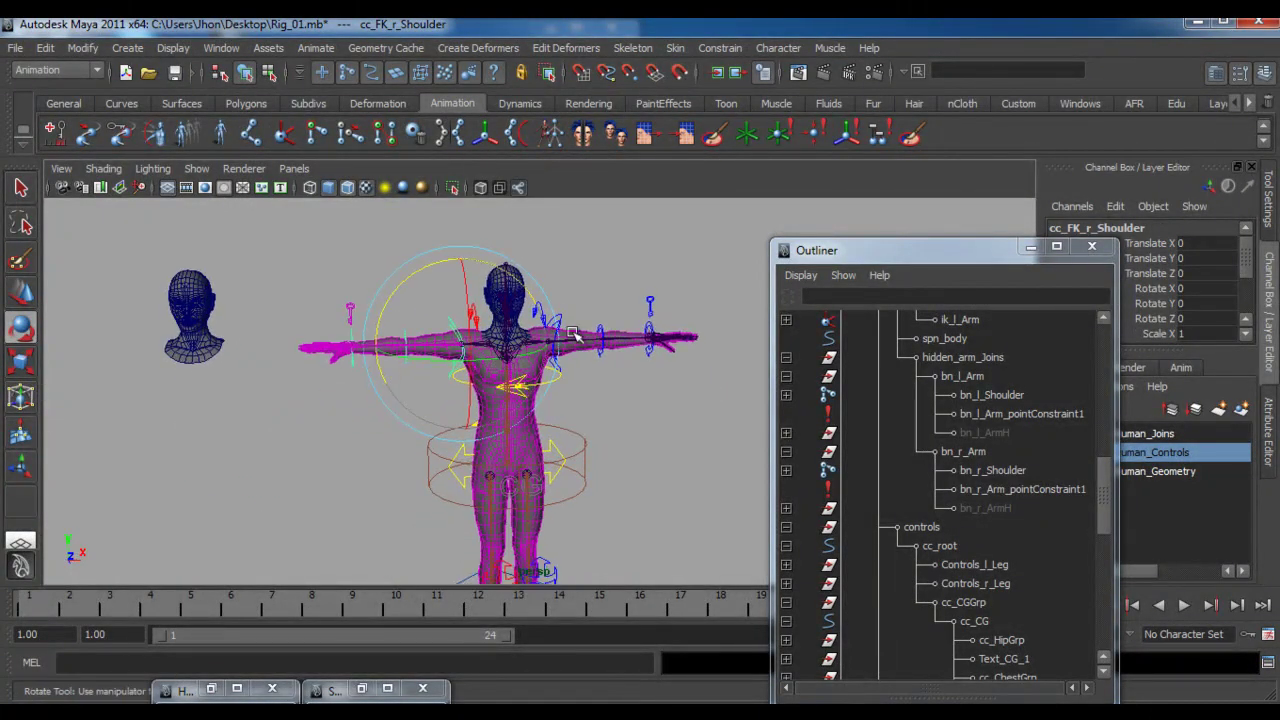
click(590, 259)
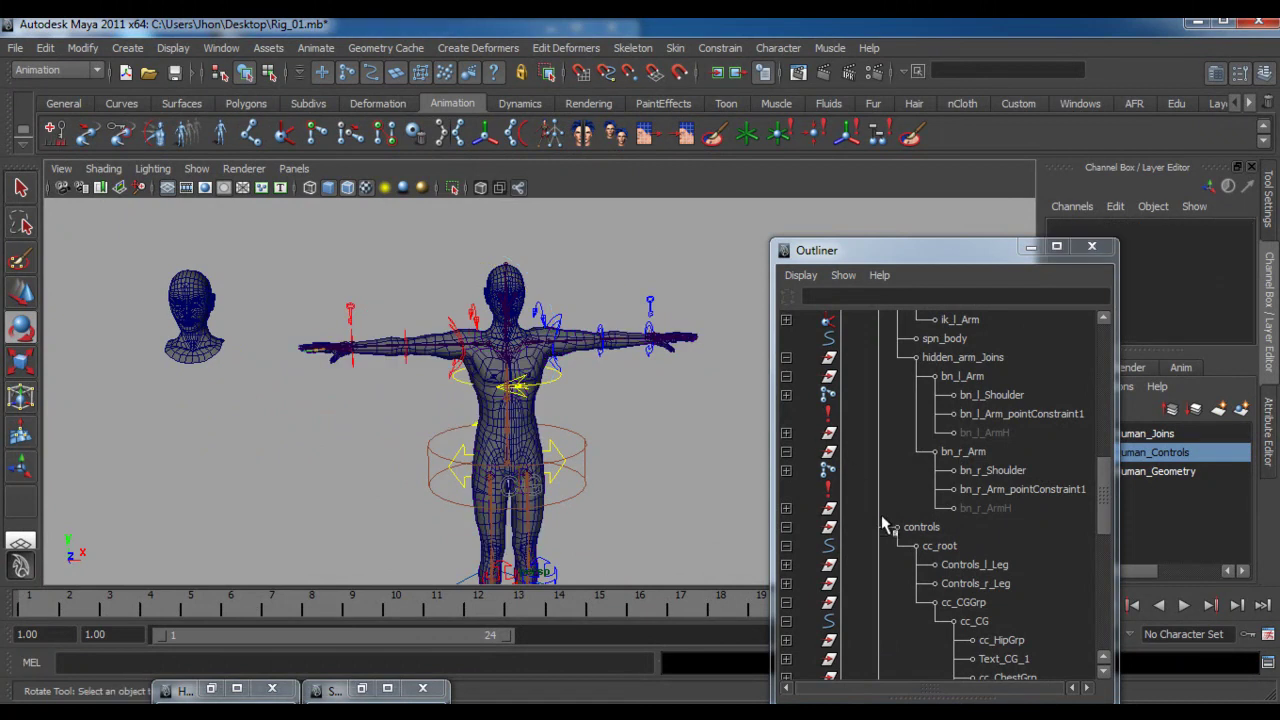
Collapse bn_r_Arm and bn_l_Arm in the Outliner and turn off the Visibility of the ikHandles group
click(786, 451)
click(786, 376)
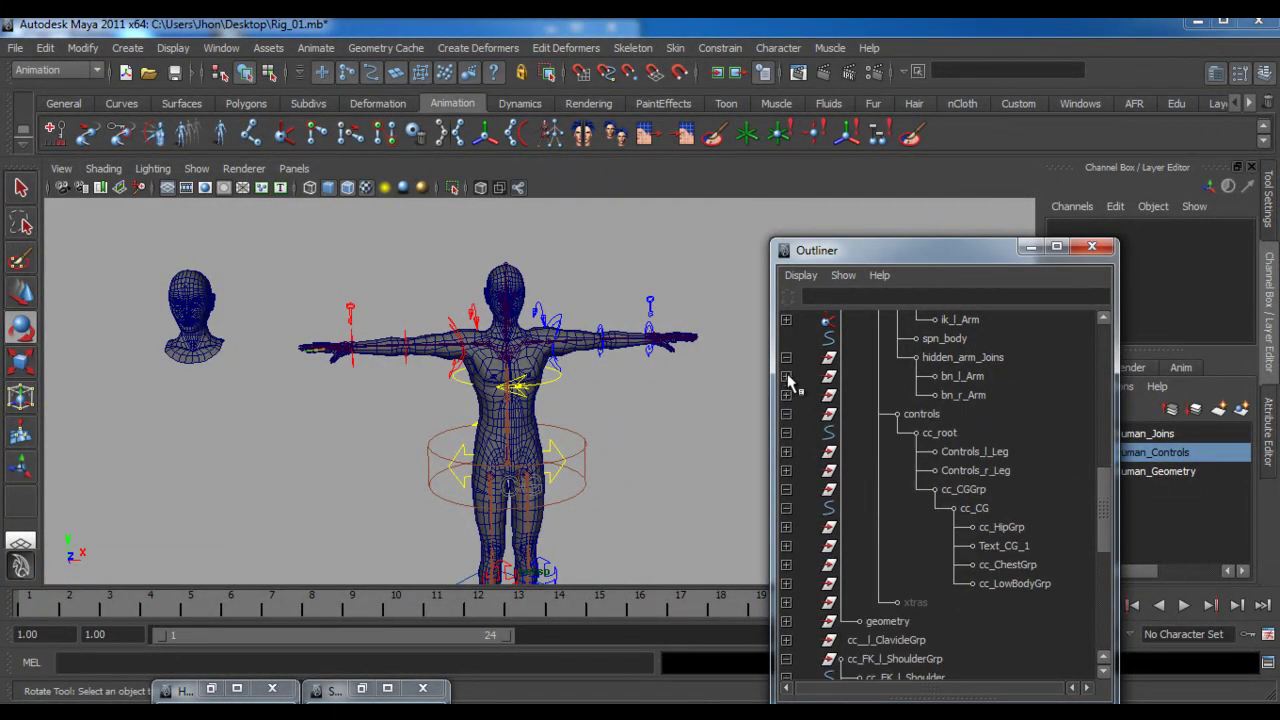
scroll(884, 378, up, 3)
click(943, 377)
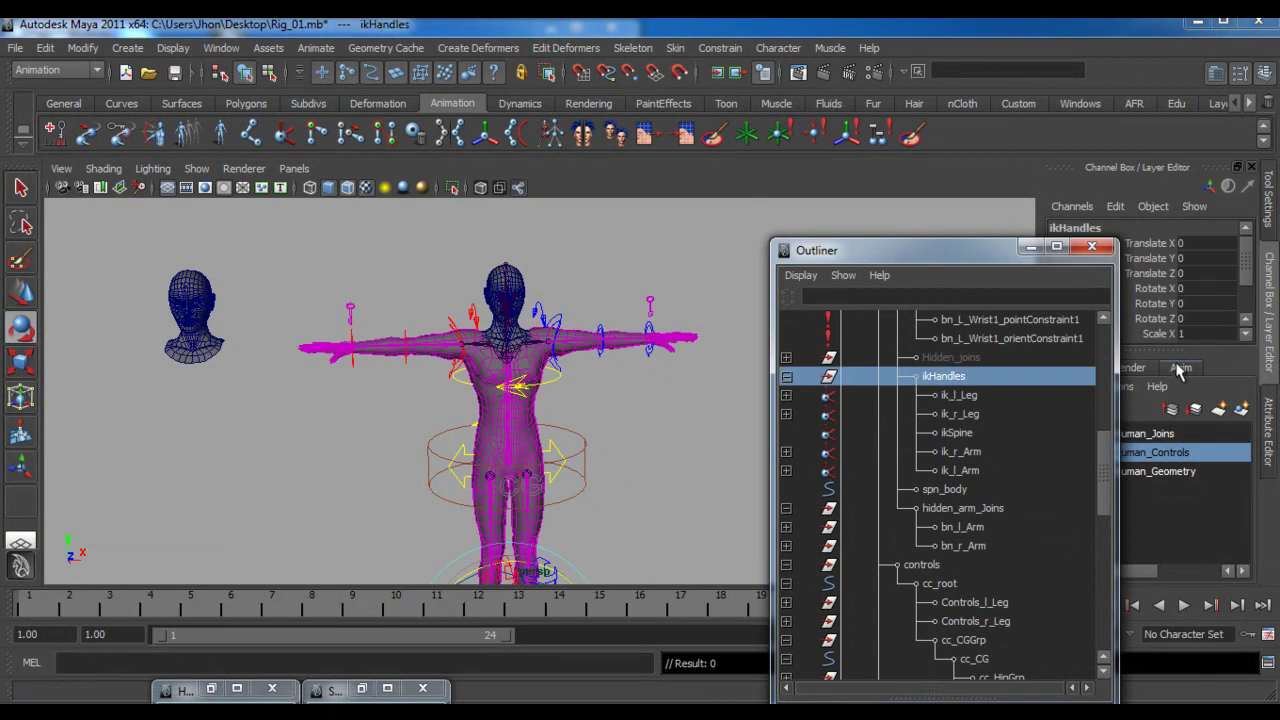
scroll(1213, 308, down, 2)
double_click(1190, 319)
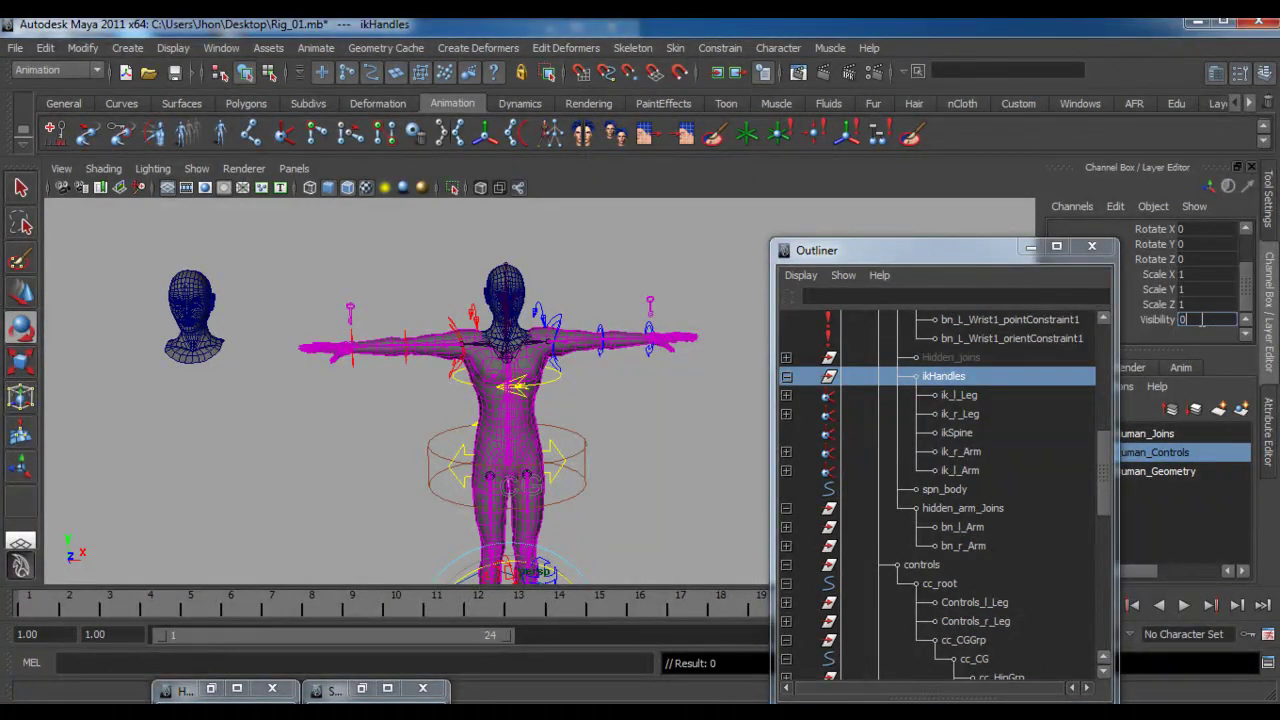
text(0)
key(Return)
click(343, 368)
Check the arm controls around the upper body and save the scene Rig_01.mb
scroll(378, 347, up, 3)
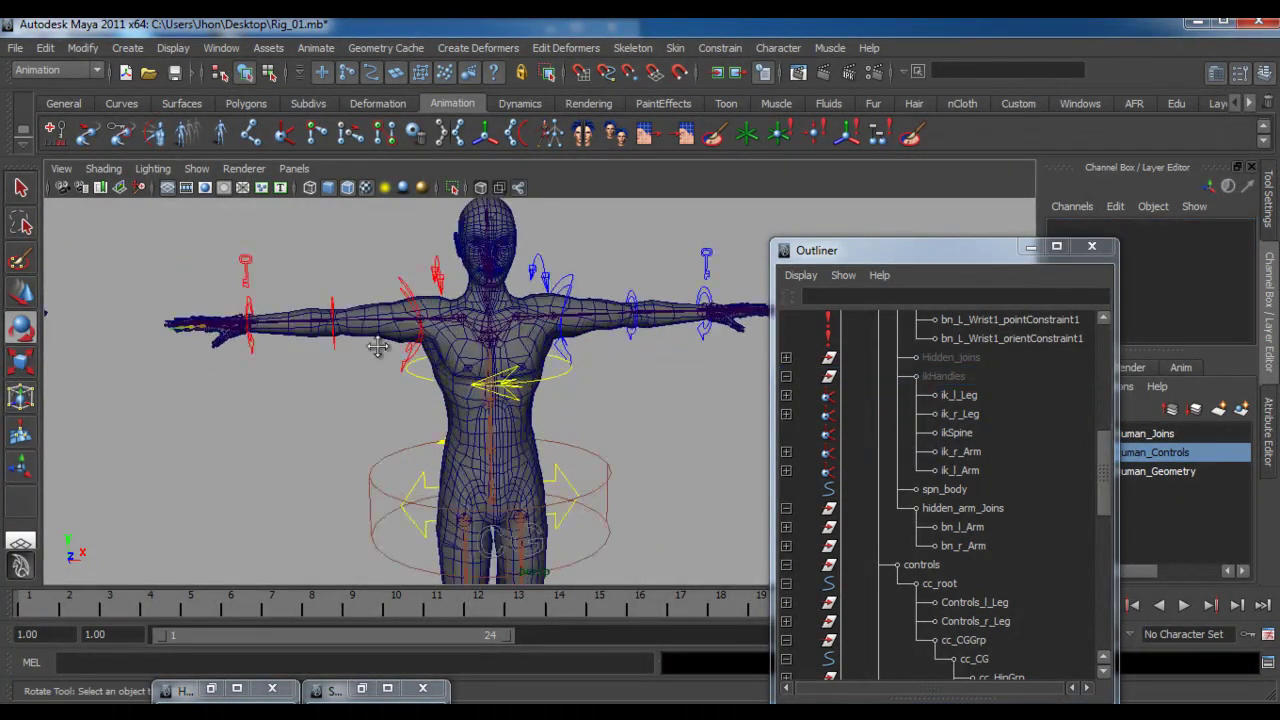
scroll(378, 347, up, 3)
click(445, 373)
mouse_move(393, 357)
mouse_down()
mouse_move(438, 332)
mouse_move(378, 416)
mouse_move(400, 363)
mouse_up()
click(400, 299)
alt+drag(400, 299, 408, 400)
click(175, 72)
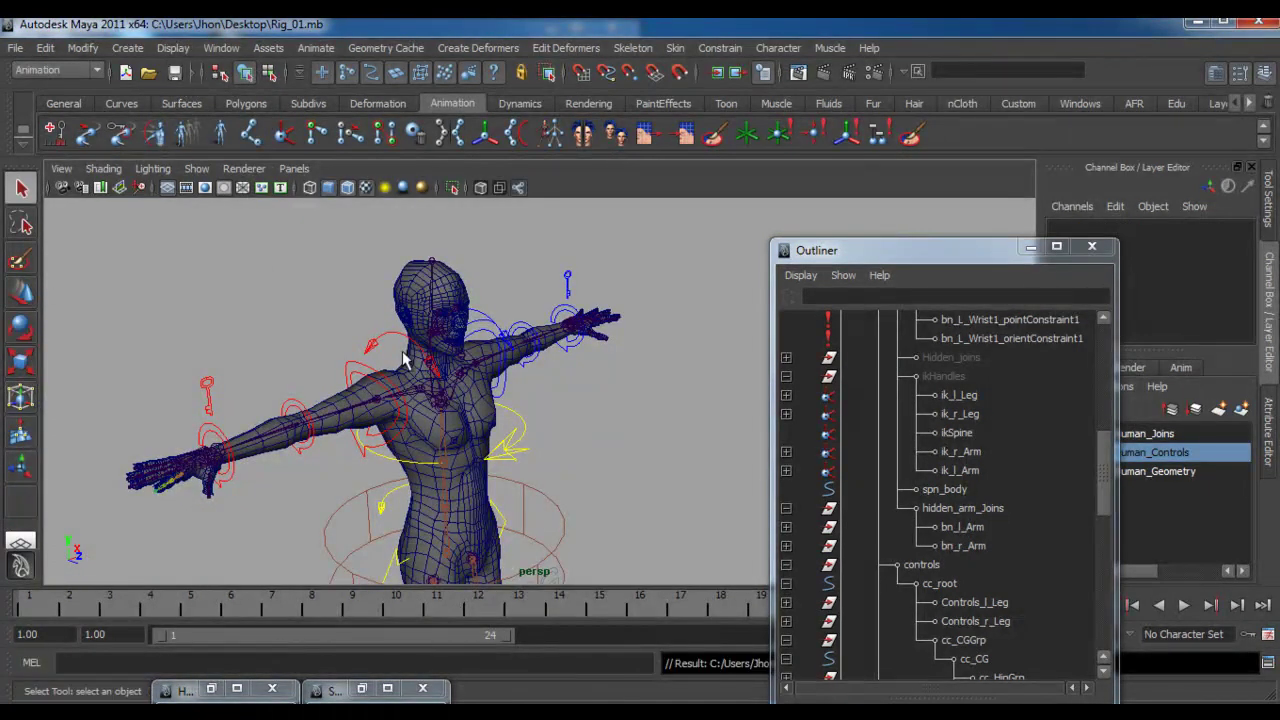
Create text curves reading IKFK in the Arial font with the Curves type
alt+drag(490, 399, 443, 434)
alt+middle_drag(443, 434, 460, 418)
alt+drag(582, 370, 375, 415)
alt+middle_drag(375, 415, 289, 375)
scroll(381, 397, down, 5)
alt+middle_drag(415, 450, 349, 392)
click(127, 48)
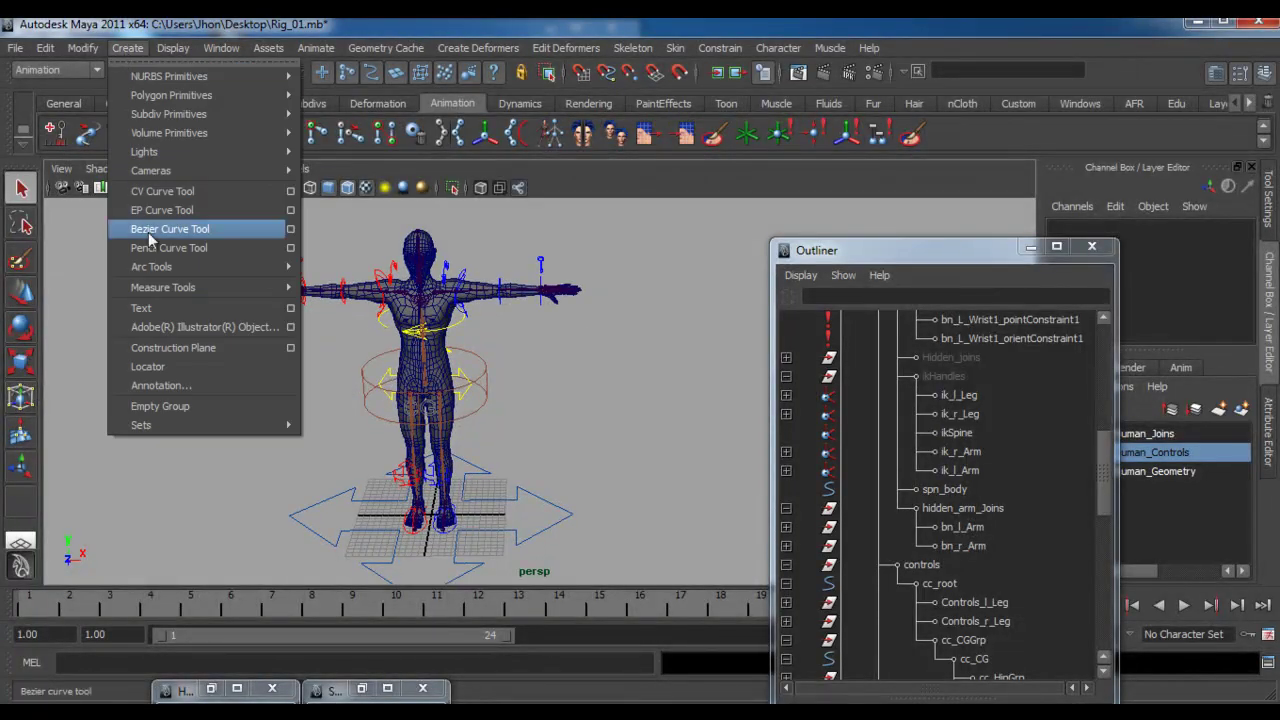
click(292, 318)
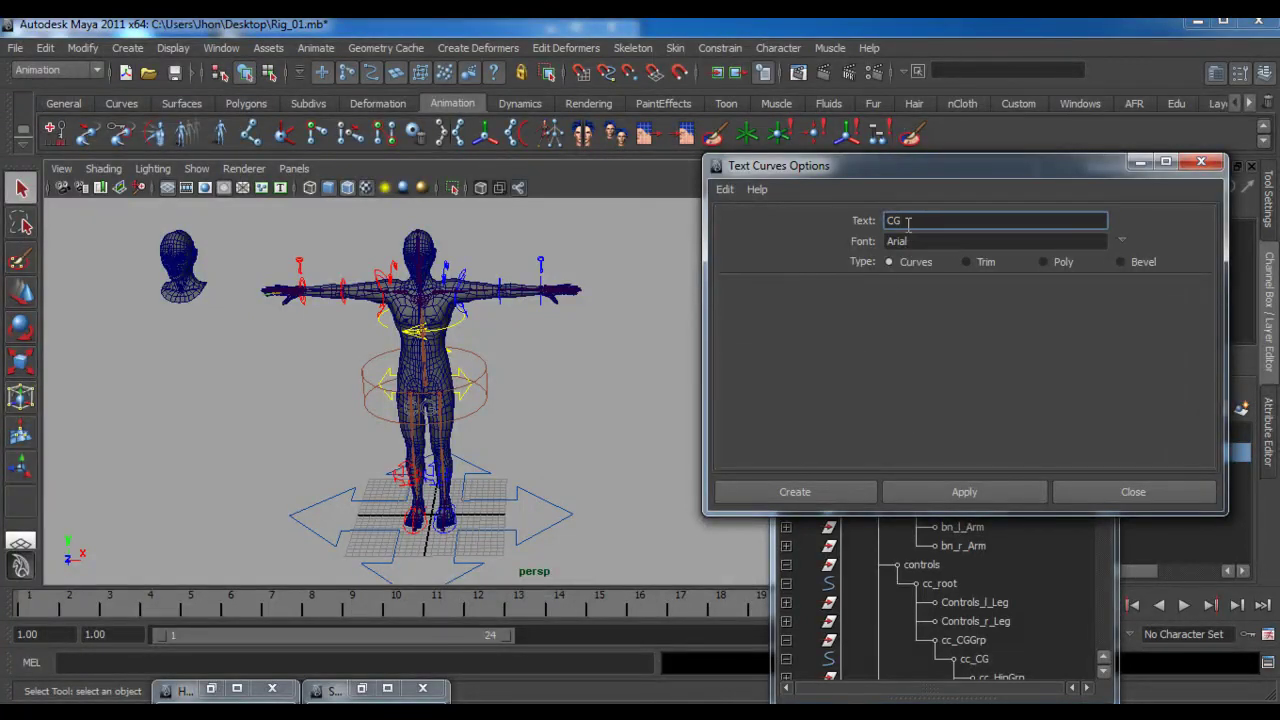
text(IKFK)
click(856, 491)
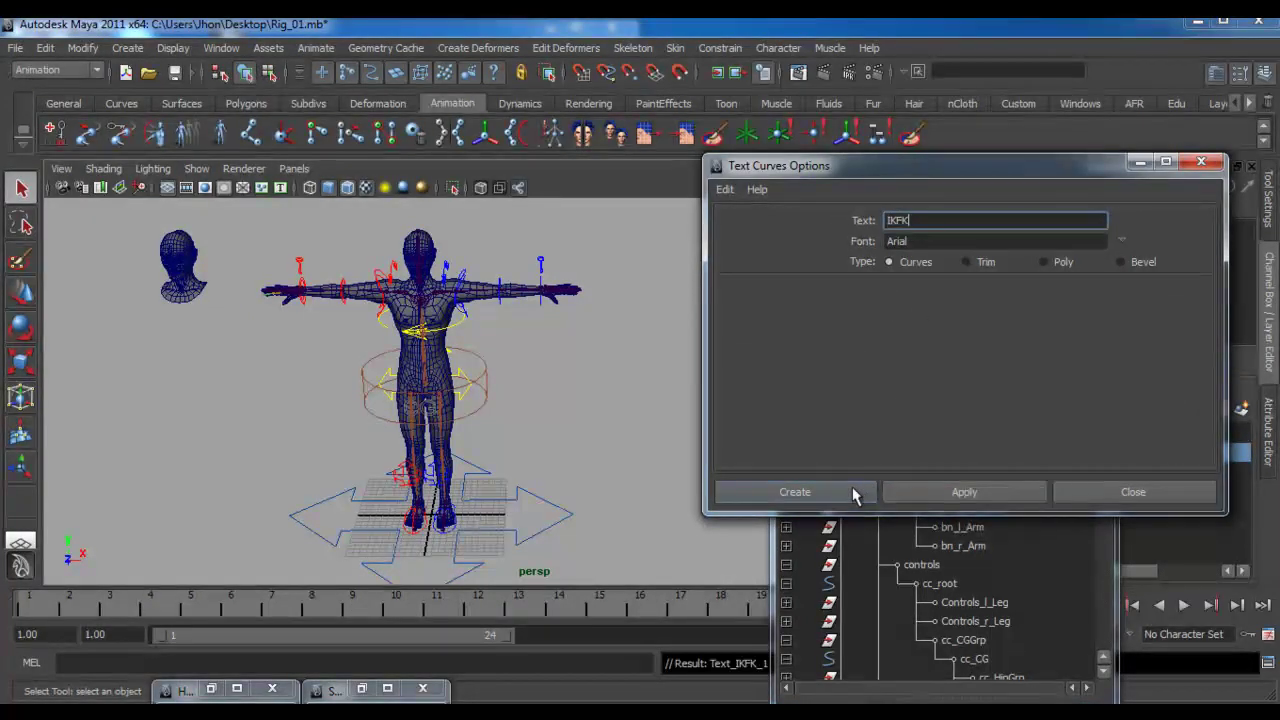
Move the IKFK text curves up to head height, at a Translate Y of about 40.89
key(w)
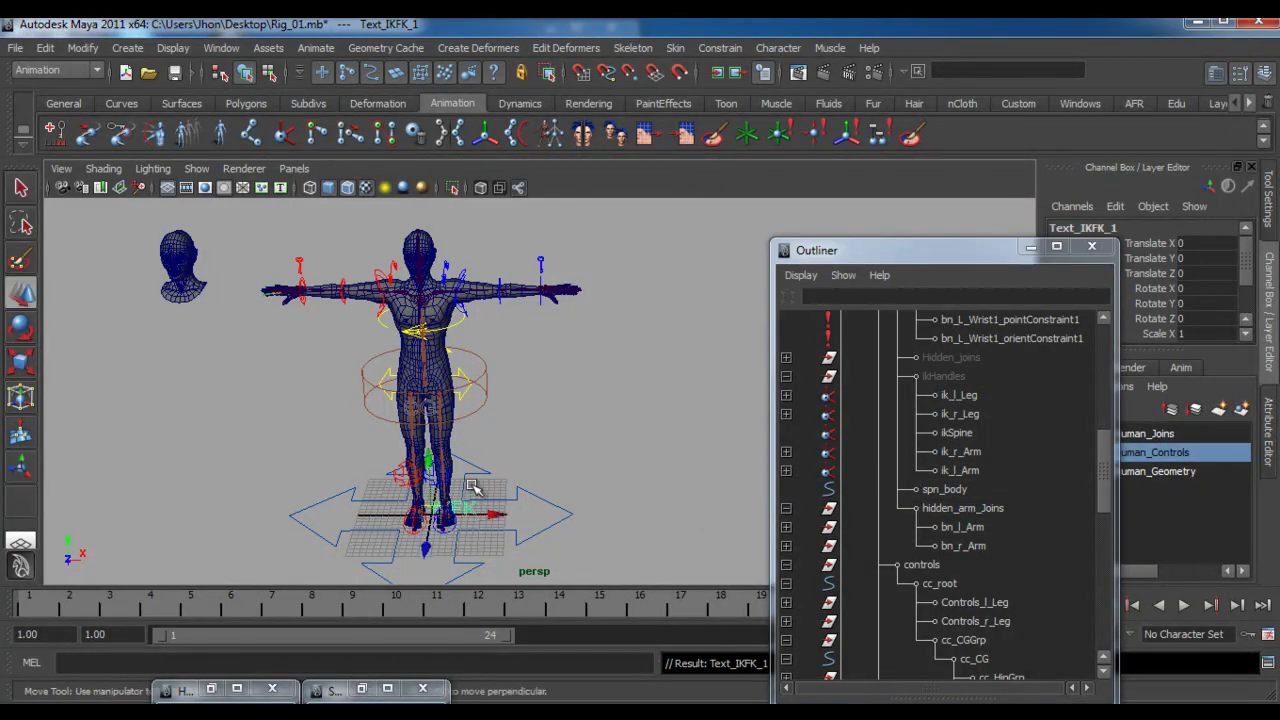
scroll(1008, 563, down, 10)
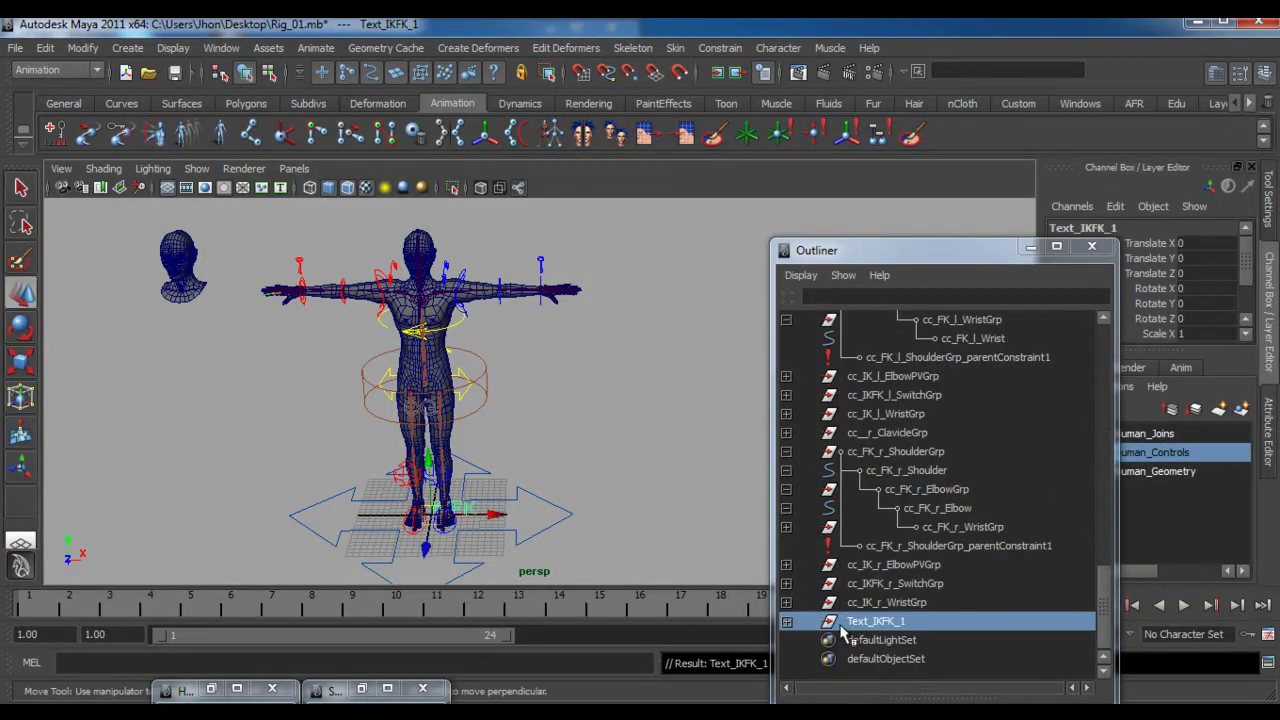
drag(431, 466, 431, 212)
scroll(549, 323, up, 3)
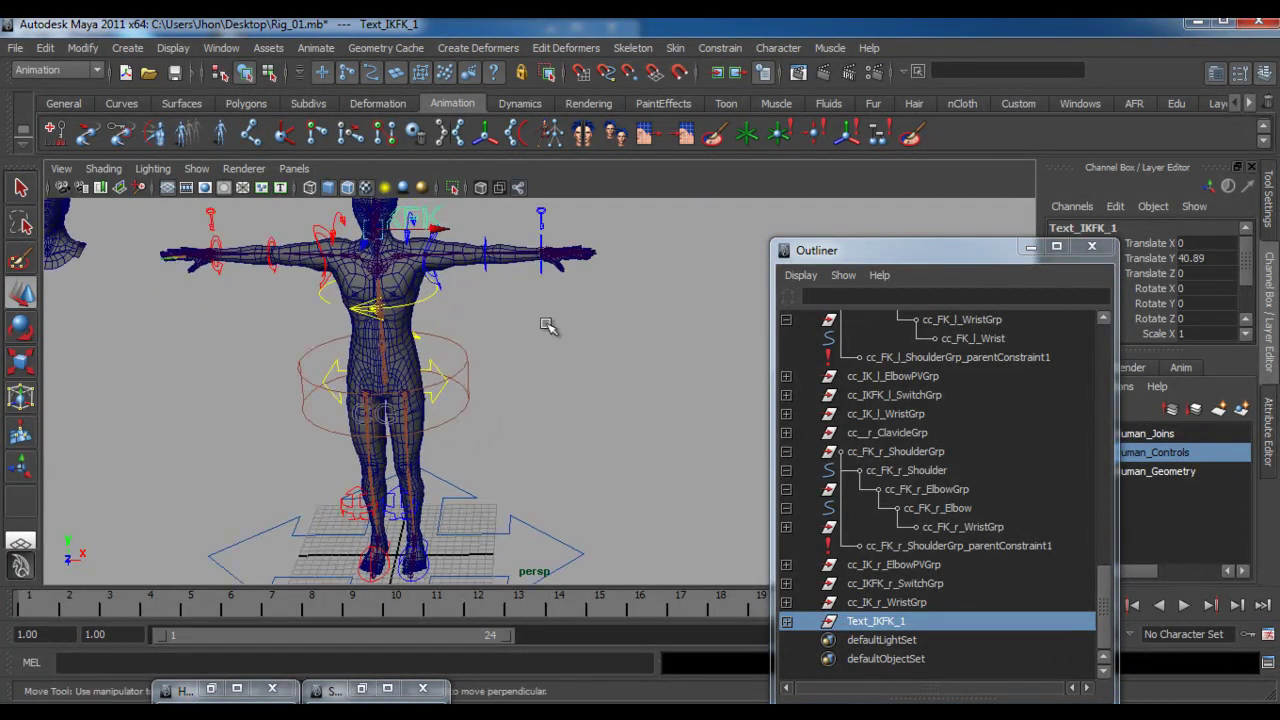
Scale the IKFK text uniformly to about 0.263 and move it above the character's right wrist, at about -18.24 in Translate X
alt+middle_drag(549, 323, 516, 451)
alt+drag(516, 451, 503, 434)
key(r)
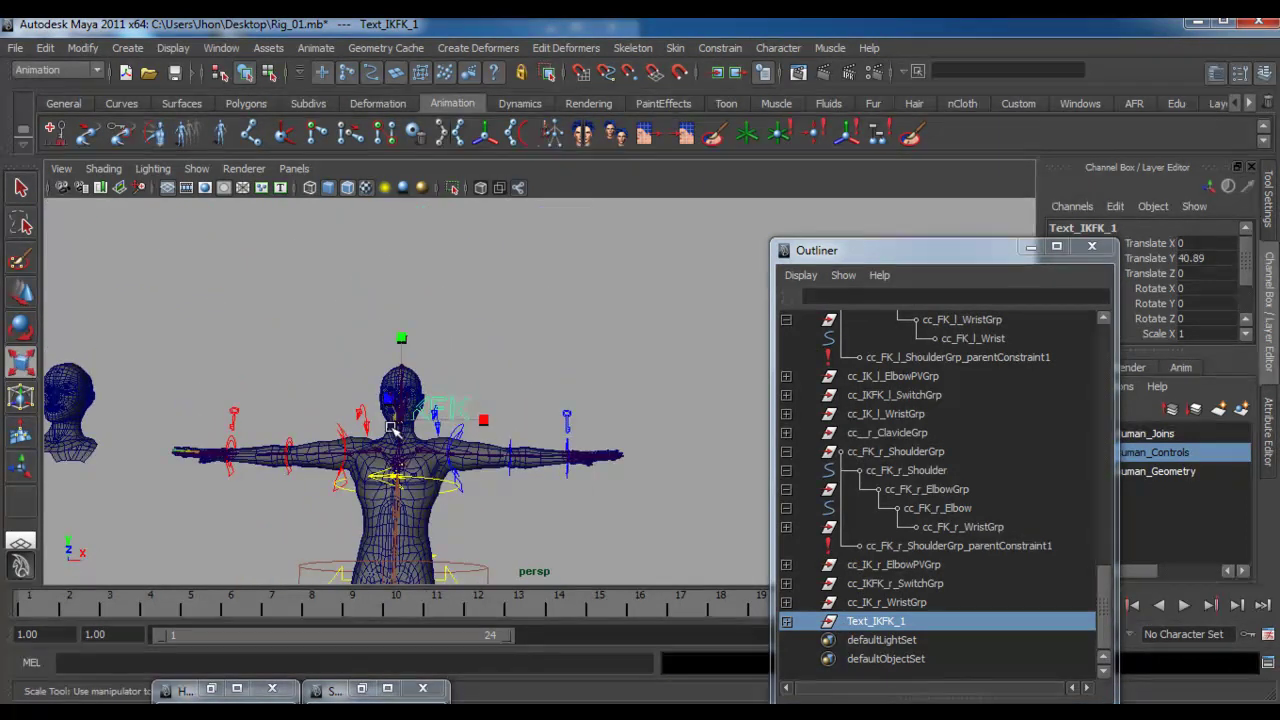
drag(402, 424, 345, 451)
key(w)
drag(460, 420, 278, 440)
alt+middle_drag(278, 440, 462, 397)
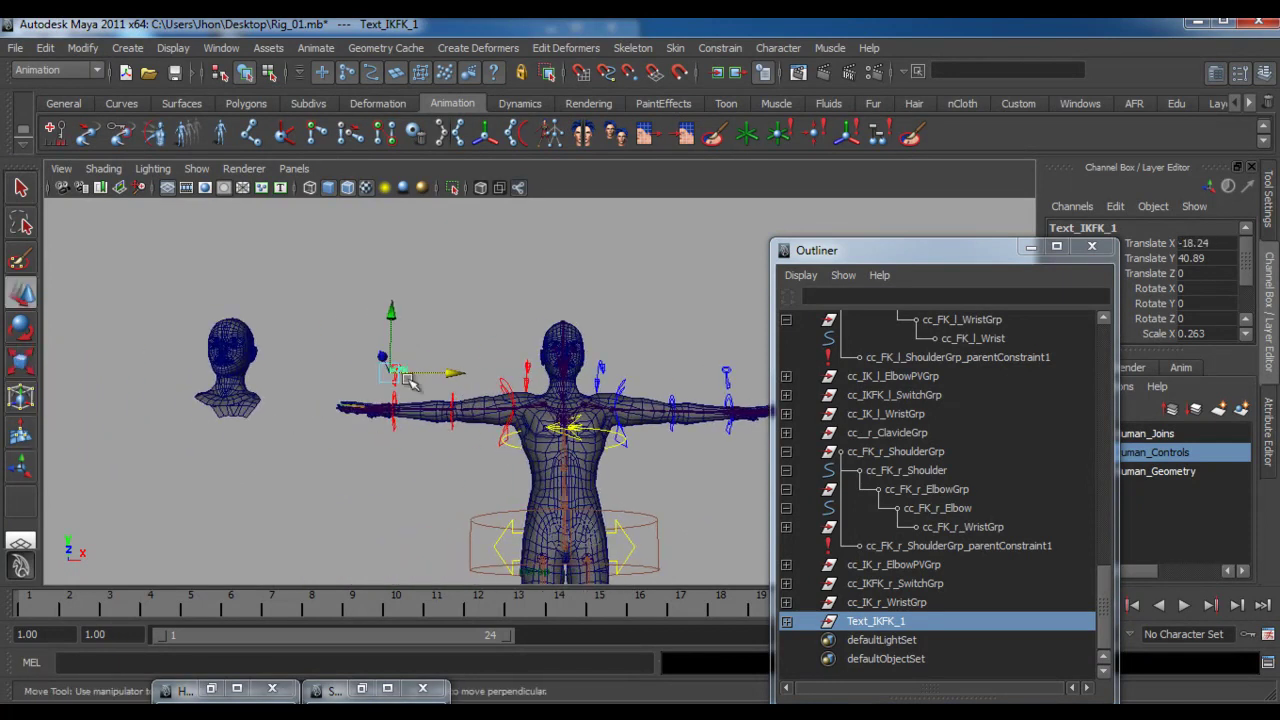
Reposition the IKFK text near the right switch control, at about -17.91, 42.197, -2.258
scroll(470, 402, up, 5)
alt+middle_drag(480, 457, 546, 527)
scroll(238, 404, up, 2)
drag(194, 351, 203, 320)
drag(255, 378, 234, 469)
alt+middle_drag(302, 452, 316, 538)
alt+drag(318, 538, 286, 340)
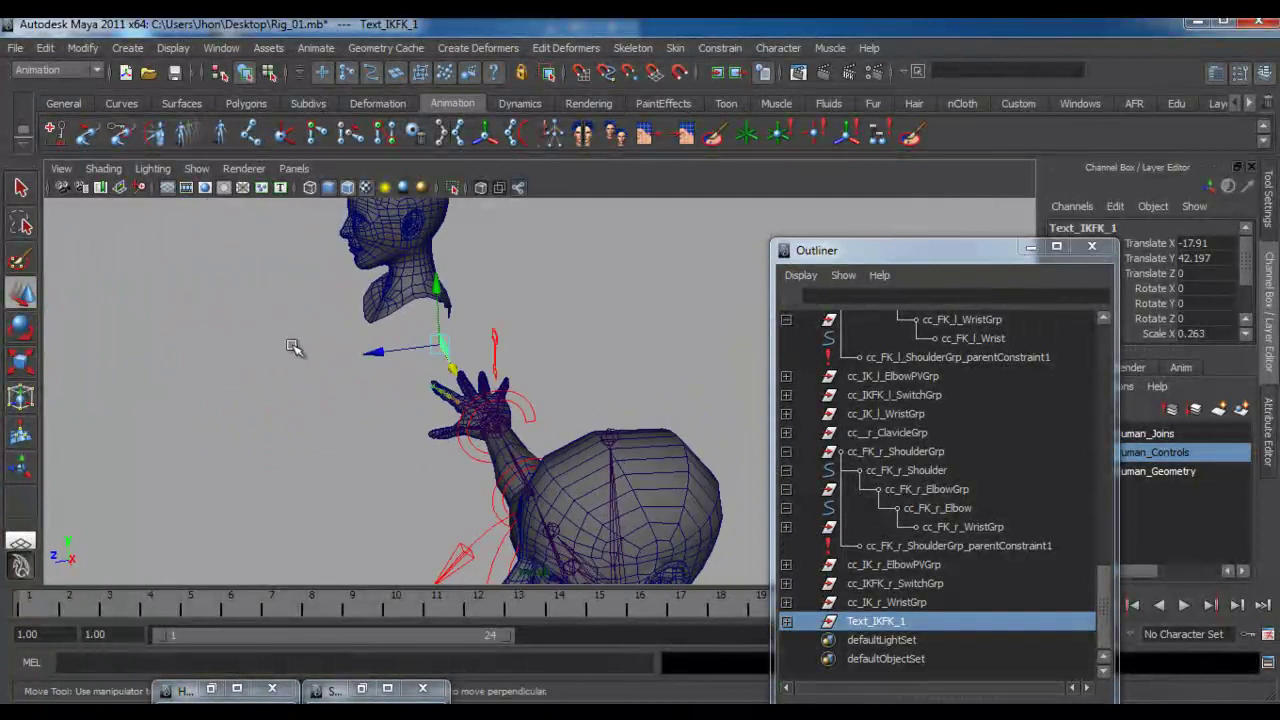
drag(440, 346, 425, 372)
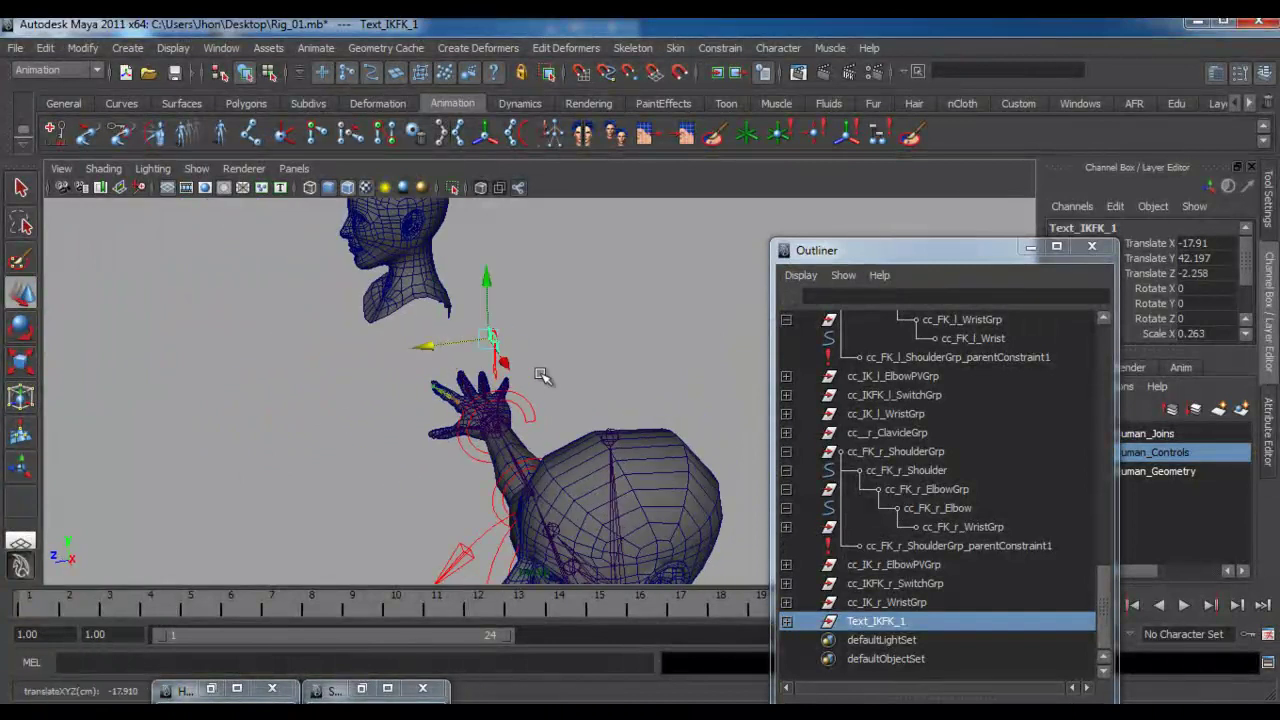
Snap the IKFK text to the character's right wrist joint
key(v)
drag(489, 339, 574, 423)
key(space)
alt+middle_drag(574, 423, 648, 343)
alt+right_drag(648, 343, 889, 489)
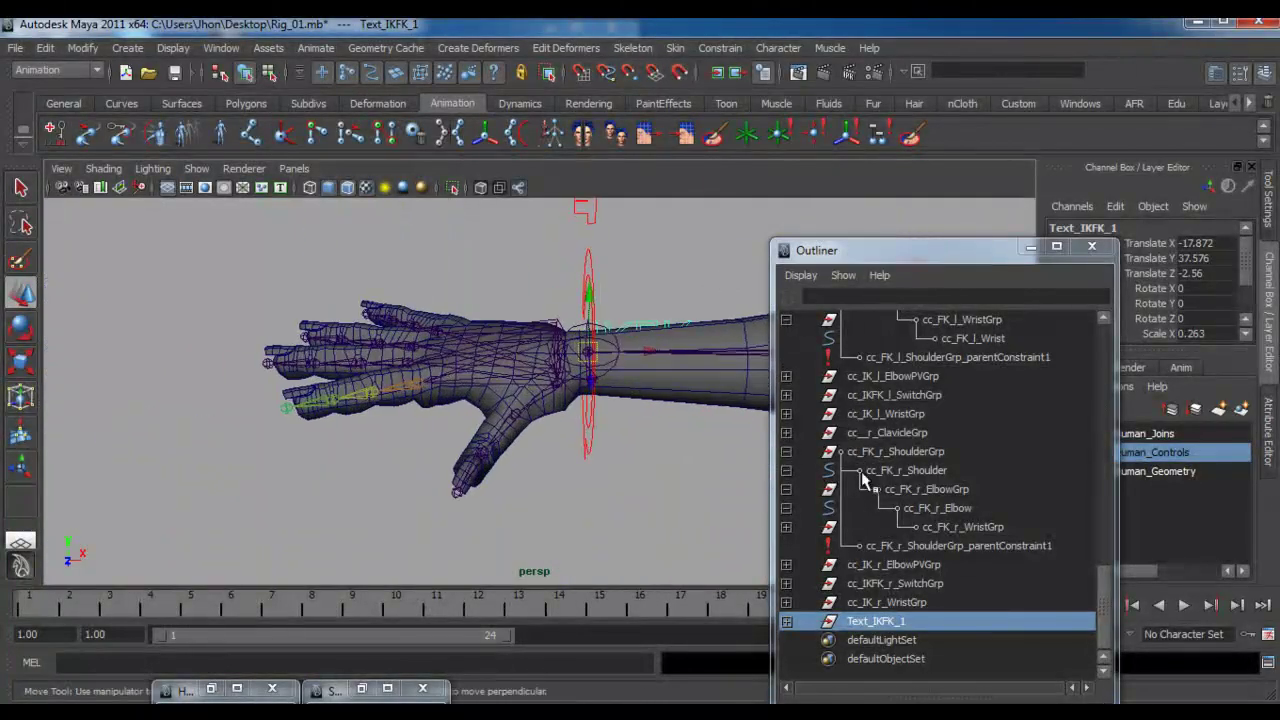
alt+drag(445, 375, 423, 418)
key(v)
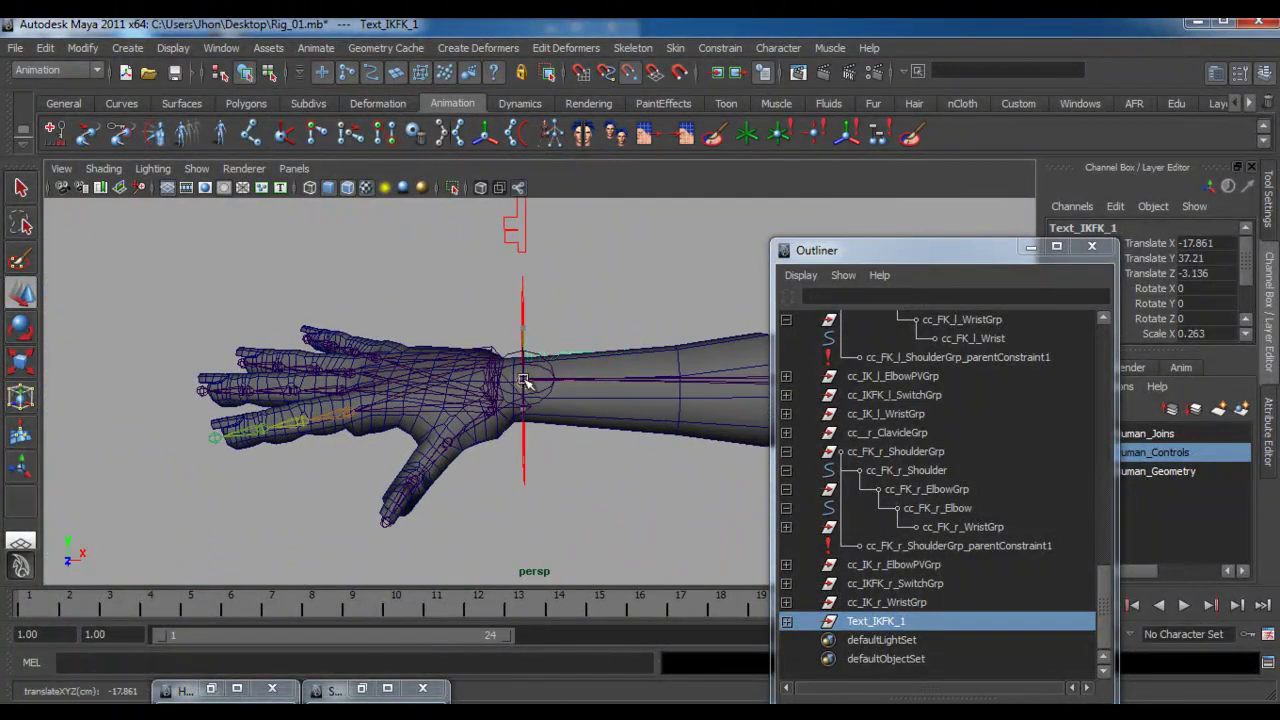
drag(524, 376, 533, 368)
Raise the IKFK text to about 41.092 in Y and shift it beside the right key control, at about -17.641 in X
drag(523, 322, 524, 190)
scroll(529, 228, down, 3)
alt+middle_drag(528, 254, 516, 292)
drag(517, 280, 515, 247)
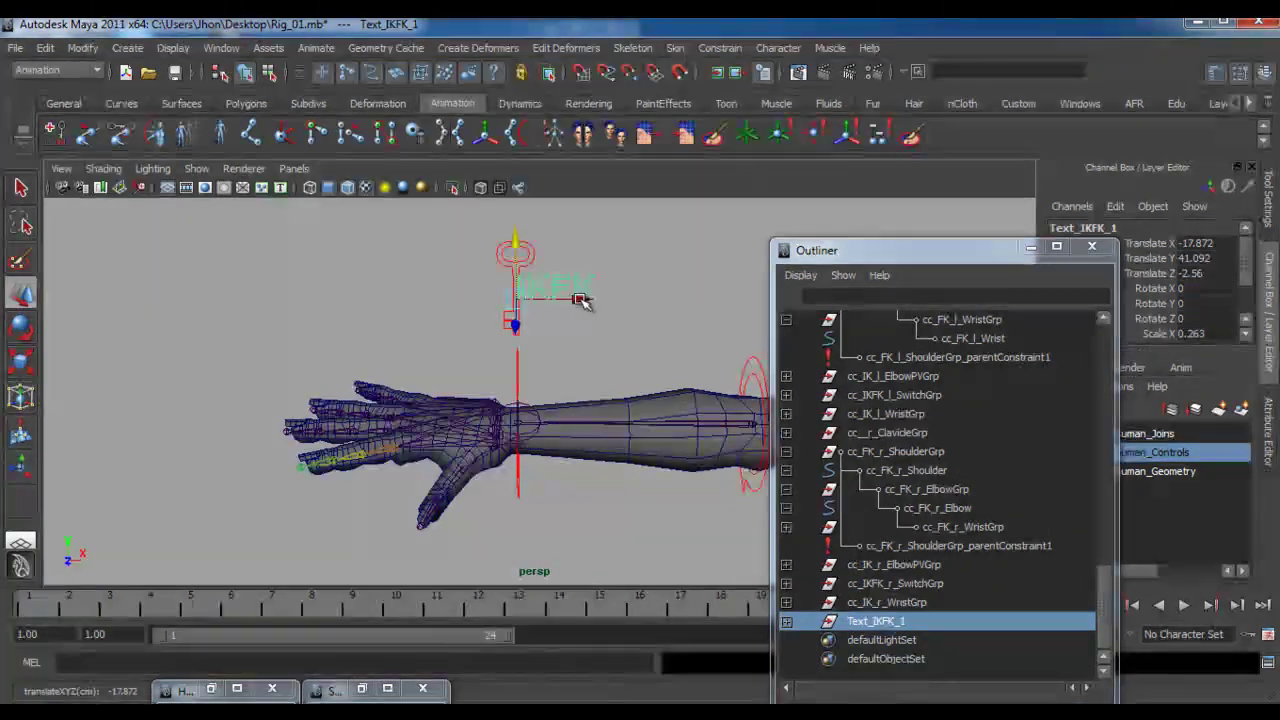
drag(583, 303, 594, 302)
Rename the text group Text_IKFK_1 as Text_r_IKFK in the Outliner
drag(975, 250, 903, 222)
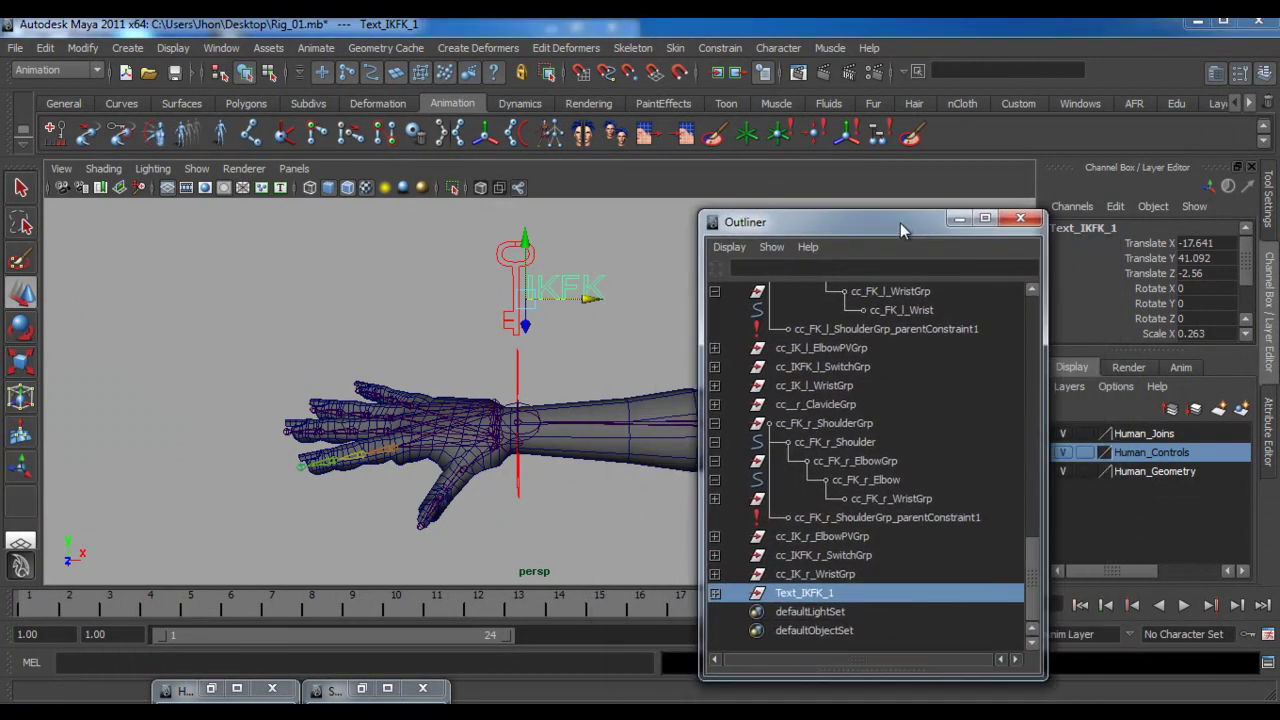
double_click(828, 593)
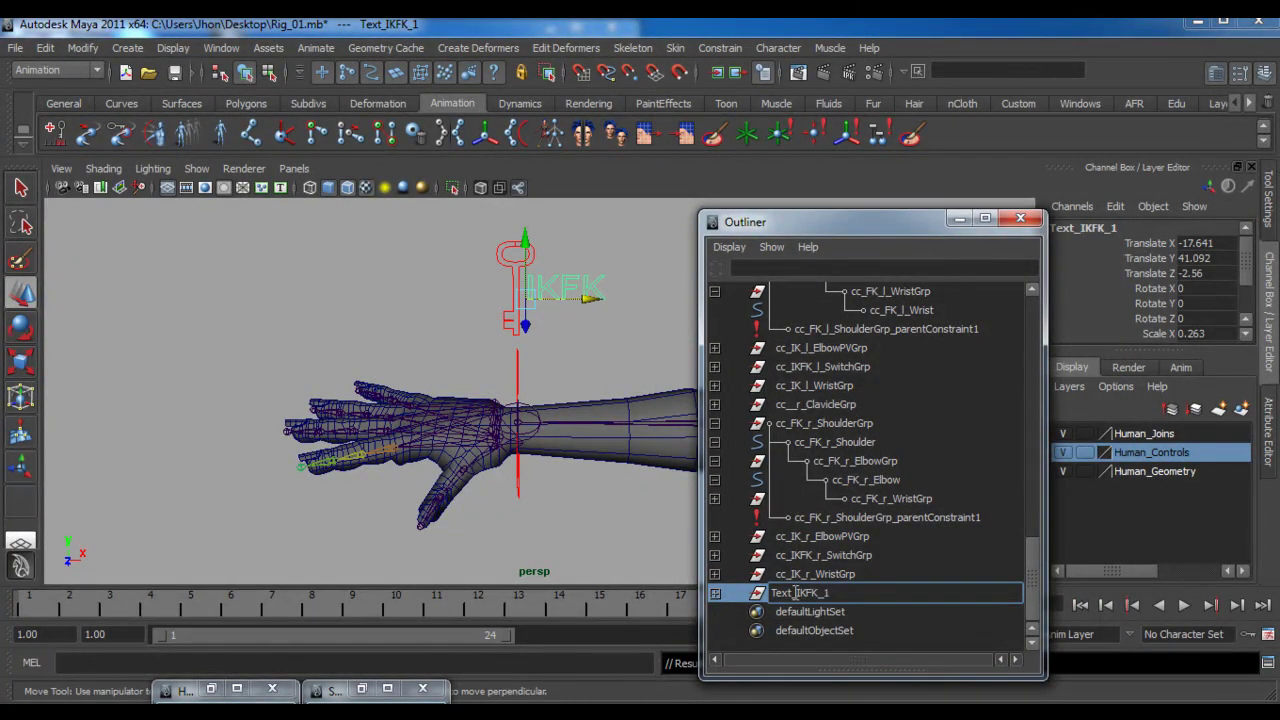
text(-)
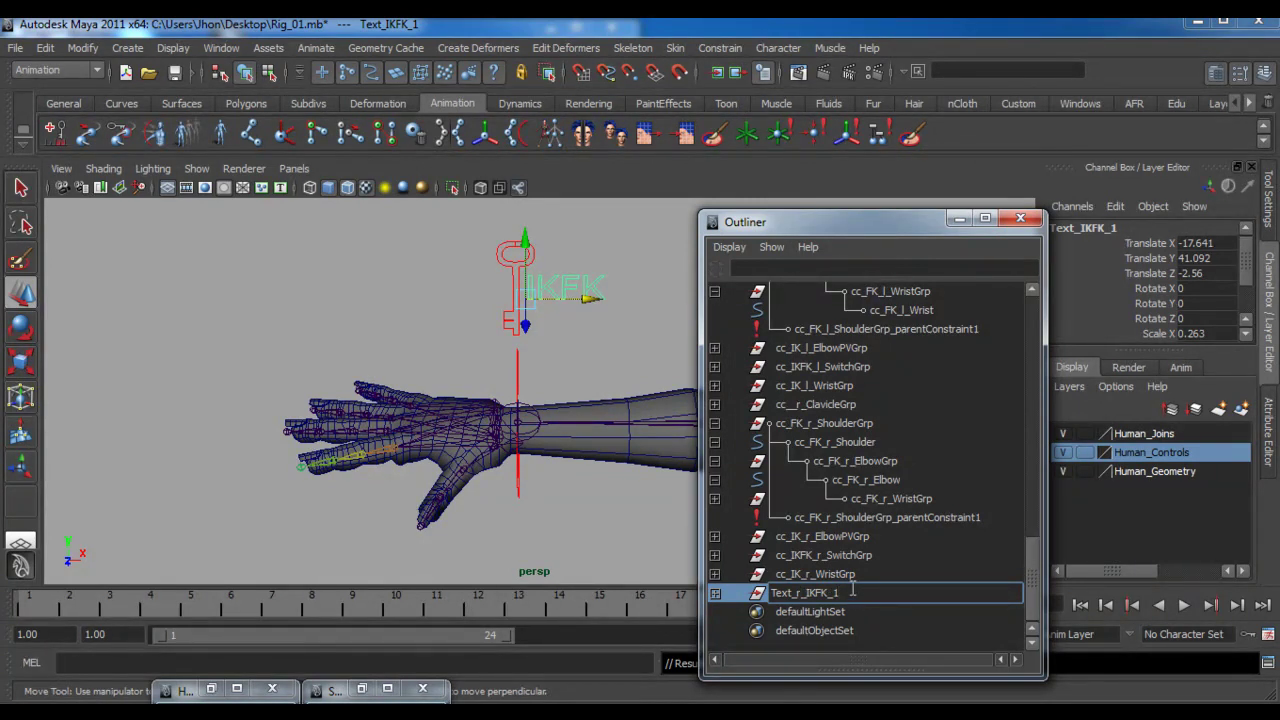
key(Return)
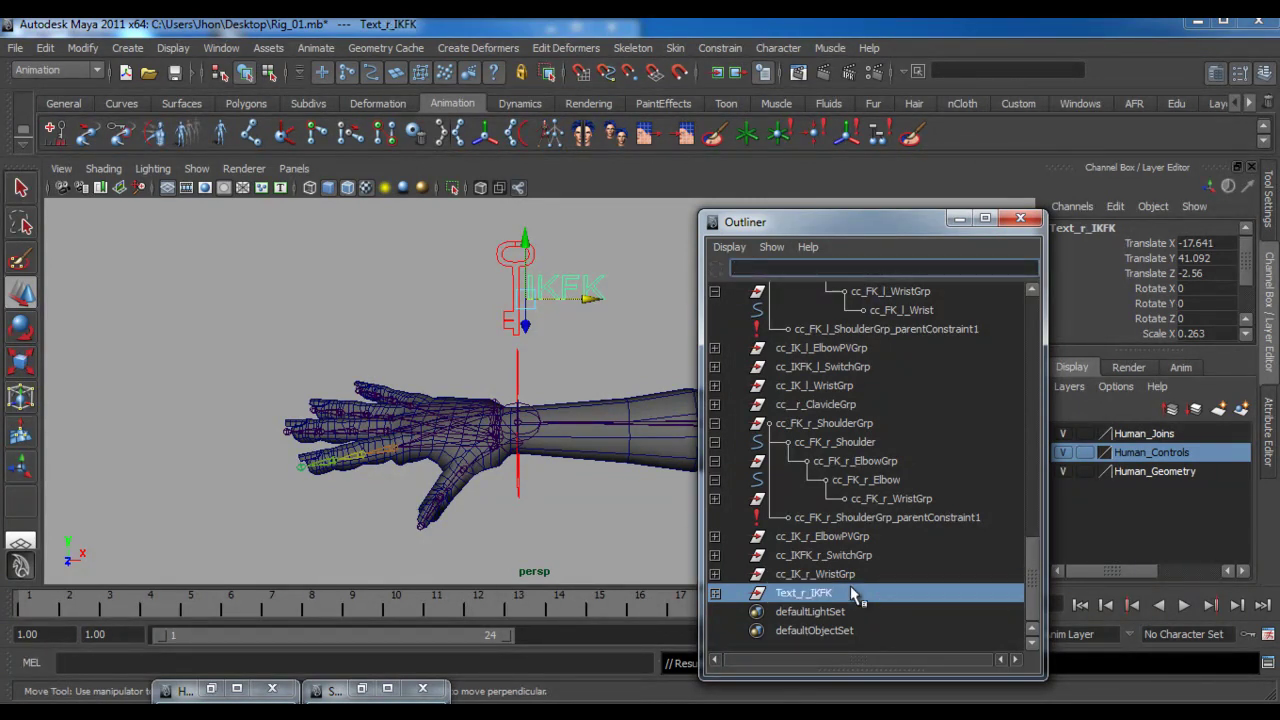
Duplicate Text_r_IKFK and rename the copy Text_l_IKFK
click(824, 597)
key(ctrl+d)
double_click(801, 612)
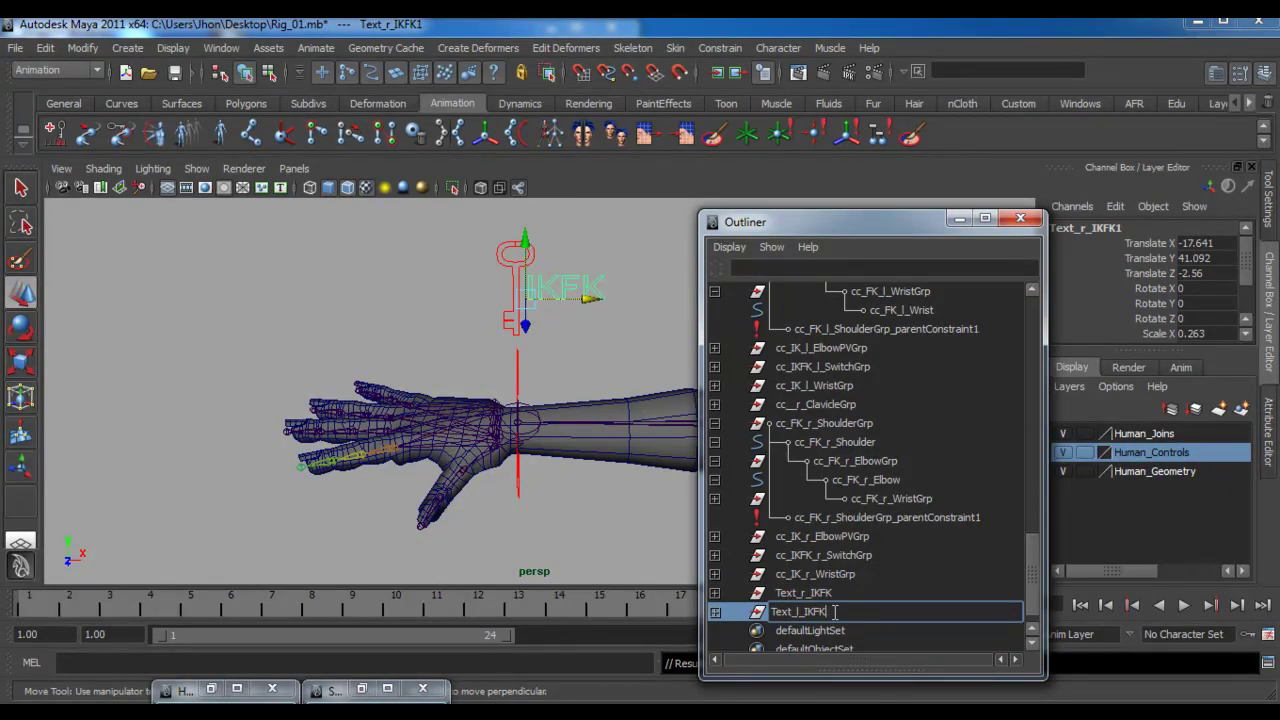
key(BackSpace)
key(Return)
Move Text_l_IKFK across the body to beside the left key control, at about 15.629 in Translate X
scroll(568, 422, down, 10)
alt+middle_drag(584, 401, 268, 331)
drag(297, 326, 547, 343)
scroll(530, 330, up, 5)
scroll(395, 292, up, 5)
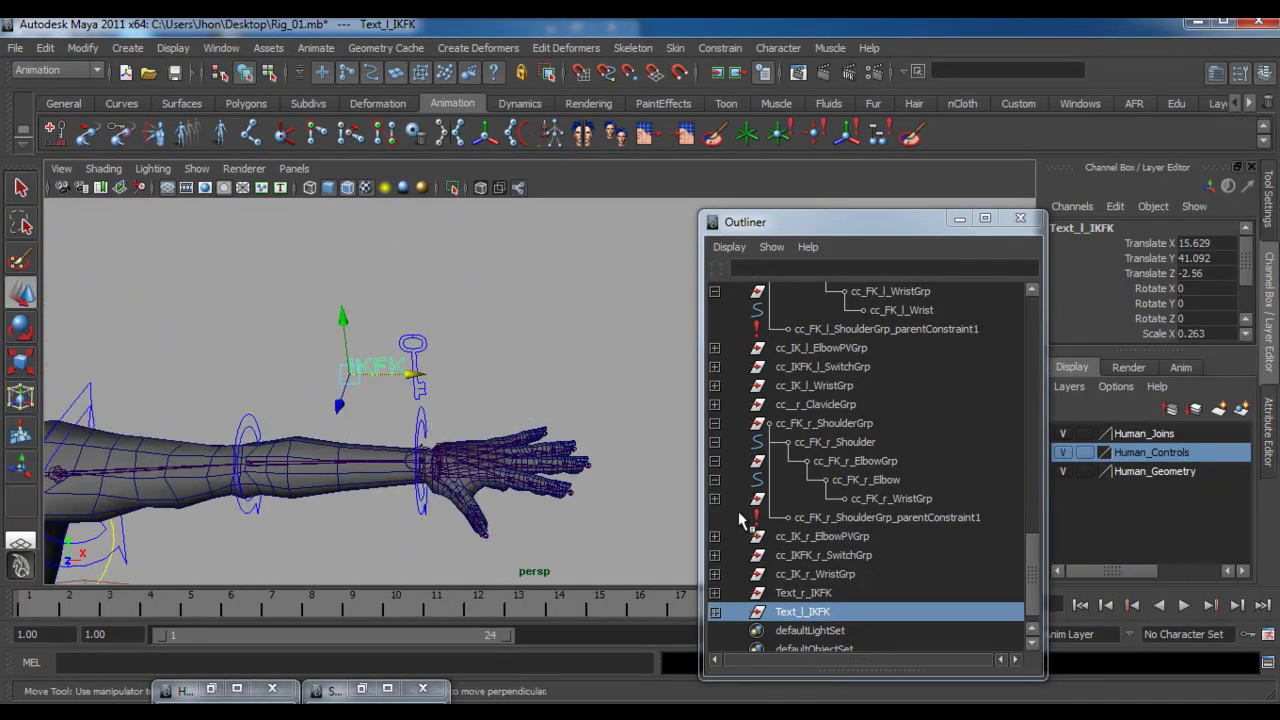
Select the left key control and collapse cc_FK_r_ShoulderGrp and cc_FK_l_ShoulderGrp in the Outliner
scroll(826, 541, down, 1)
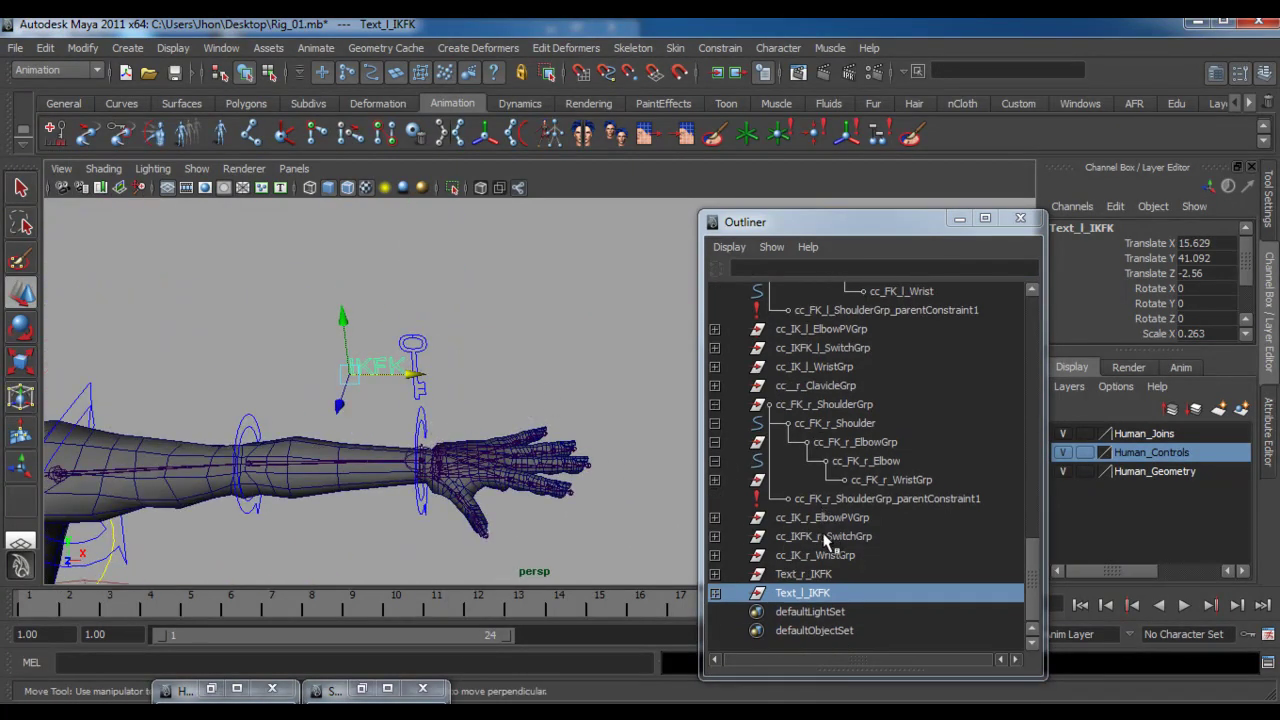
click(417, 345)
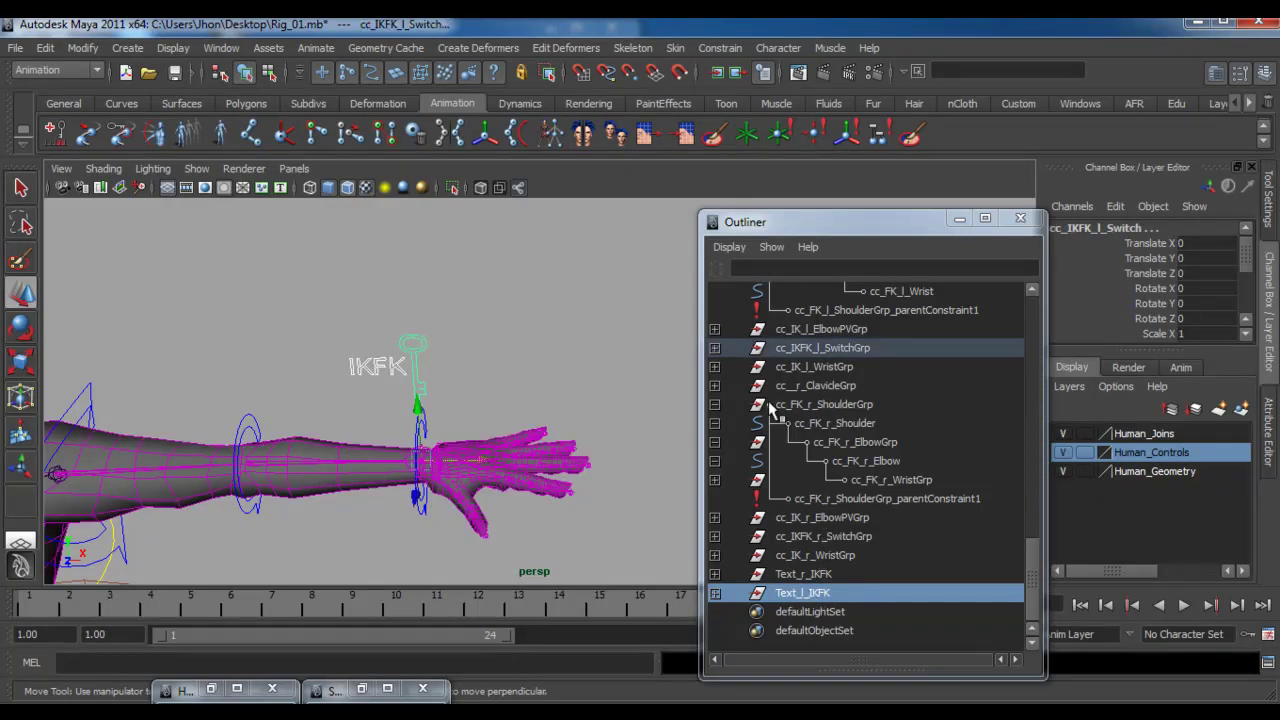
click(714, 405)
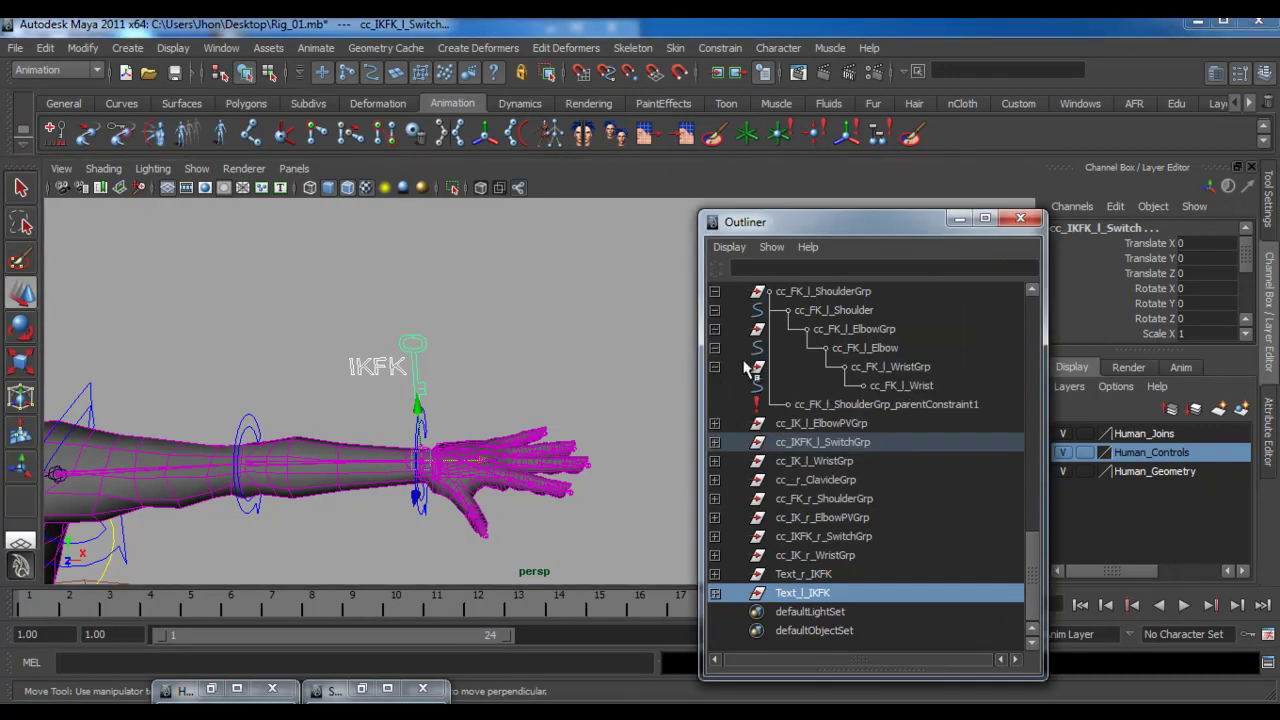
click(714, 306)
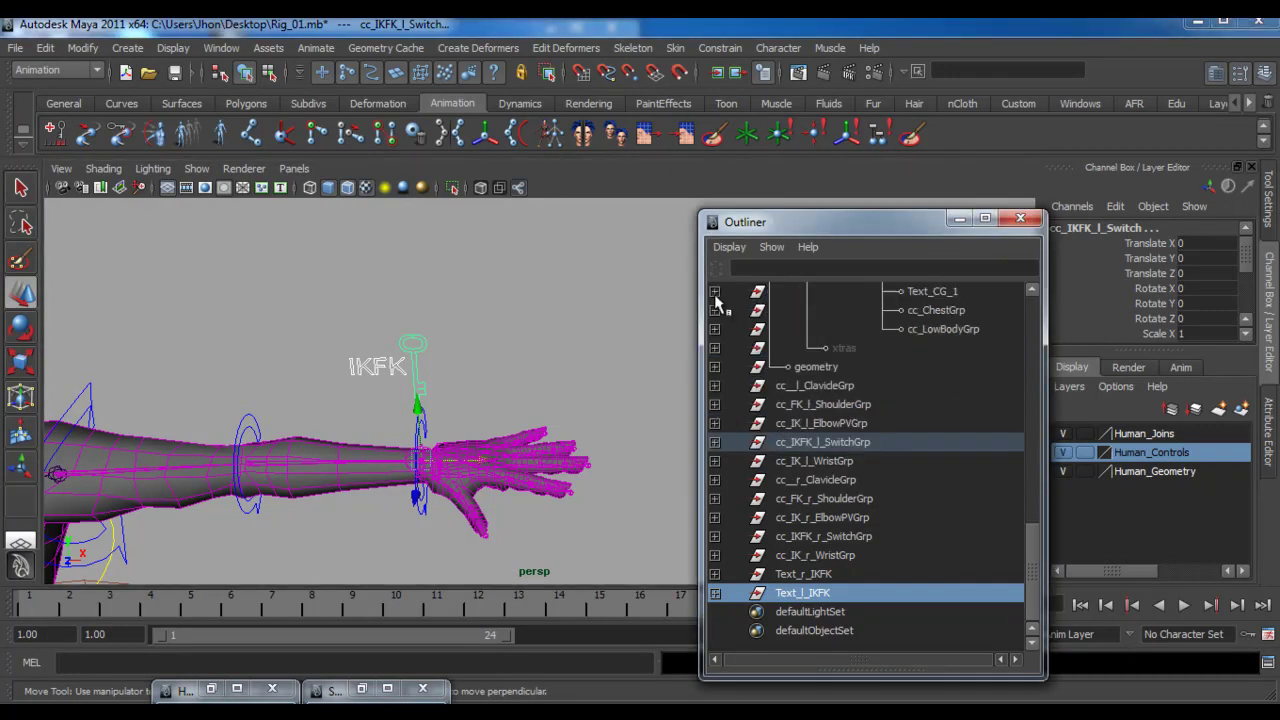
Expand cc_IKFK_l_SwitchGrp and parent Text_l_IKFK under cc_IKFK_l_Switch
click(822, 442)
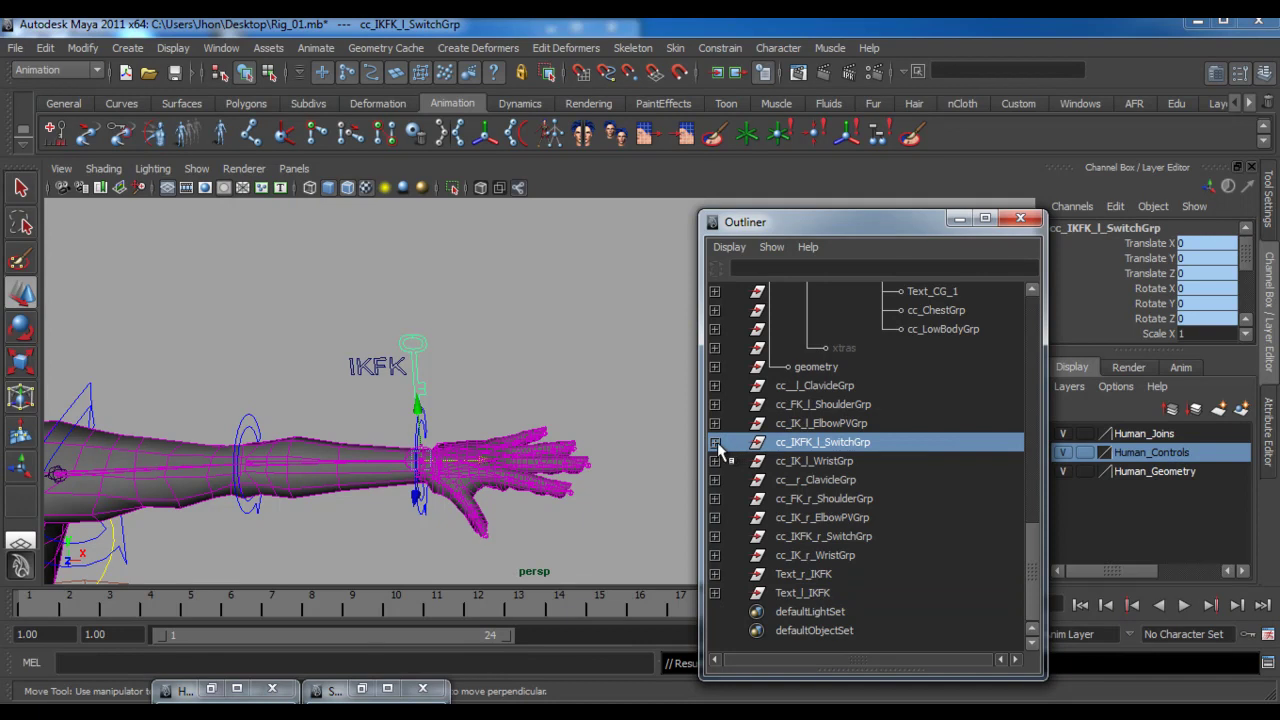
click(714, 442)
scroll(806, 590, down, 1)
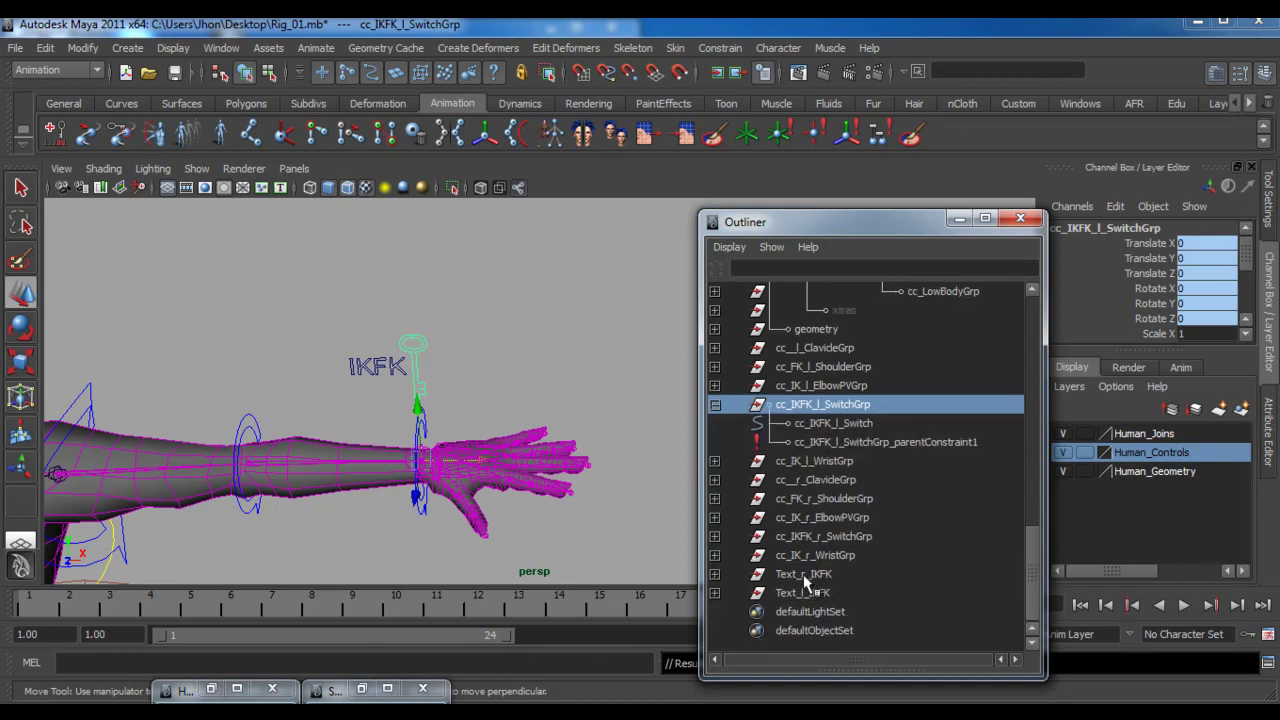
click(822, 597)
middle_drag(822, 597, 858, 423)
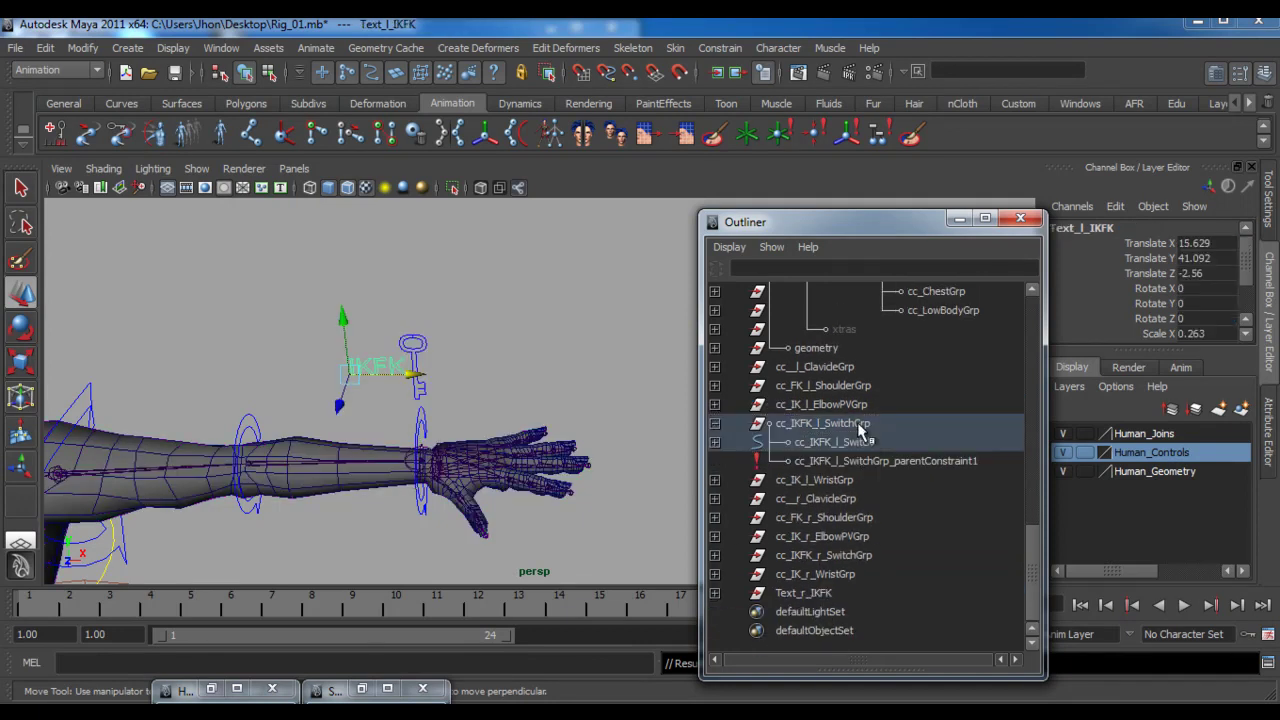
Parent Text_r_IKFK under cc_IKFK_r_Switch, expand both switch controls in the Outliner, and clear the selection
click(812, 598)
scroll(123, 417, down, 3)
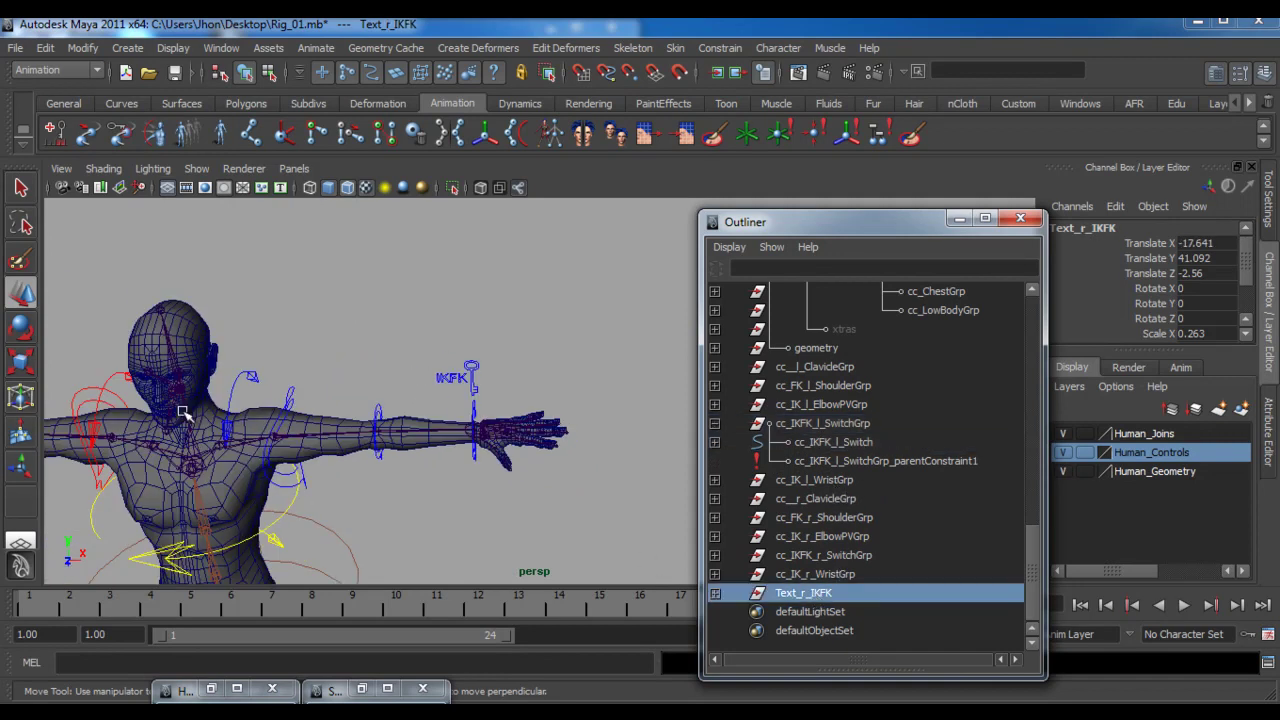
key(f)
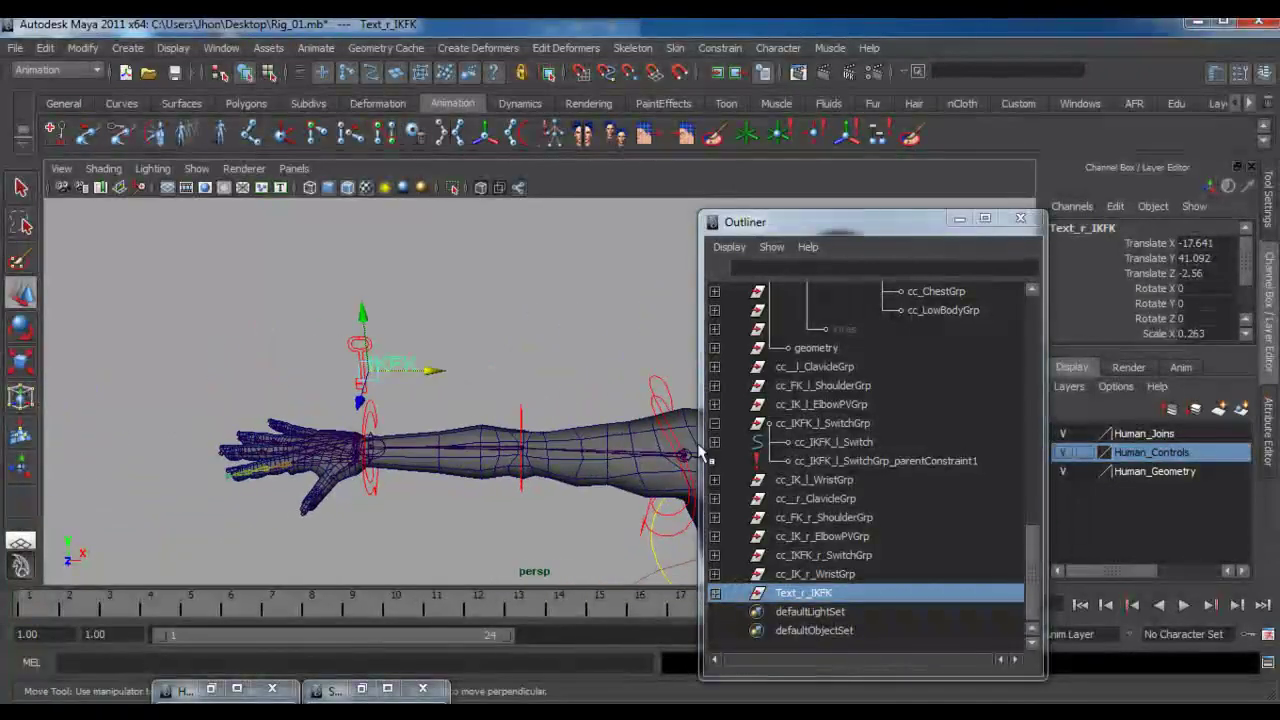
click(714, 555)
middle_drag(818, 590, 834, 537)
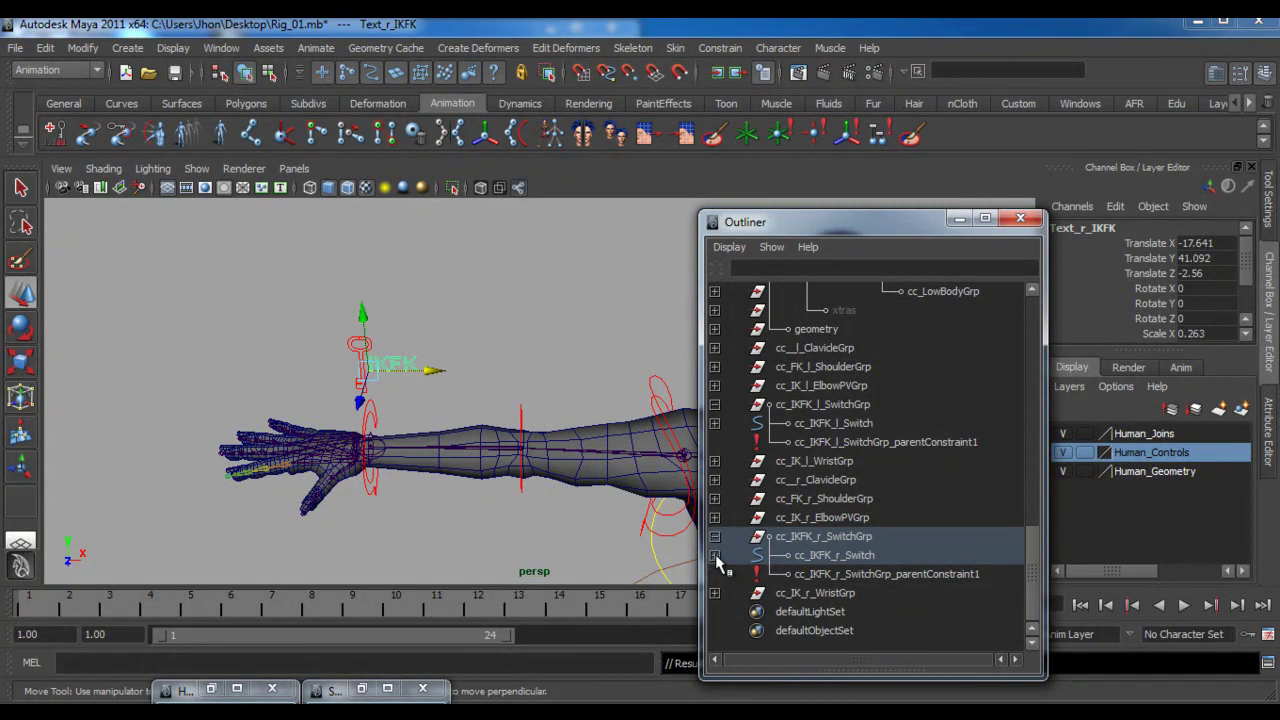
click(714, 555)
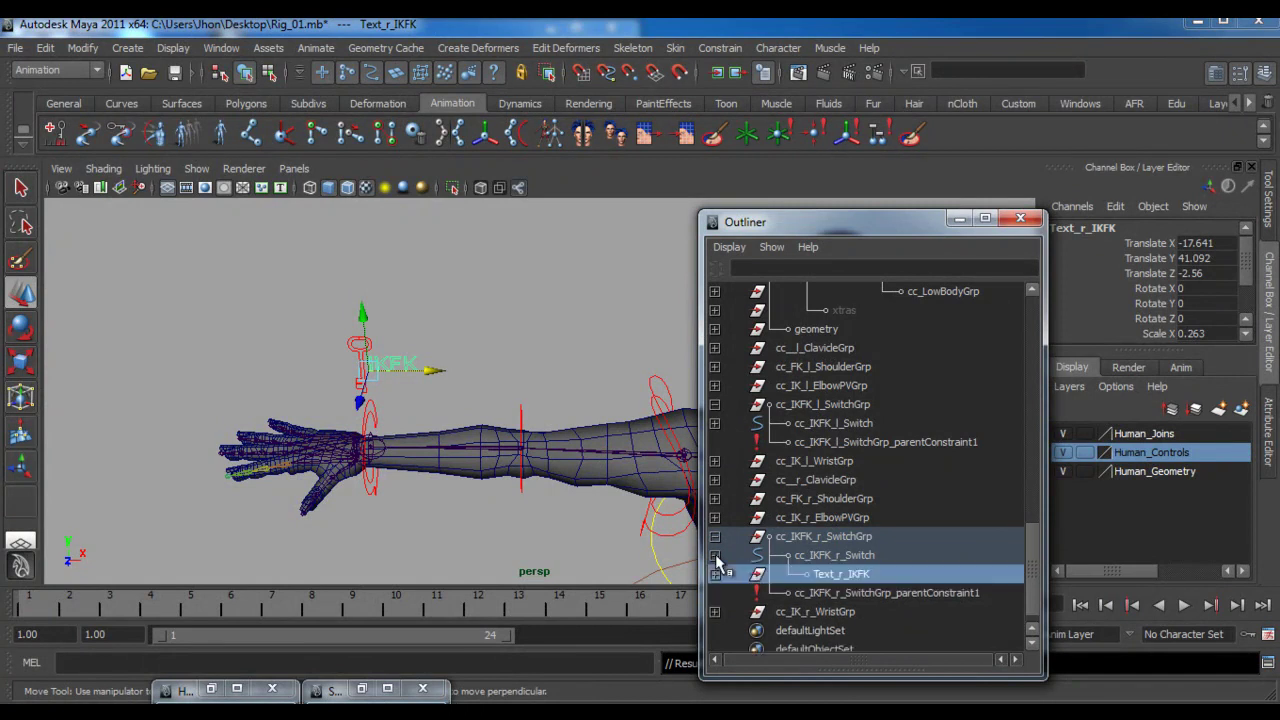
click(715, 424)
click(432, 364)
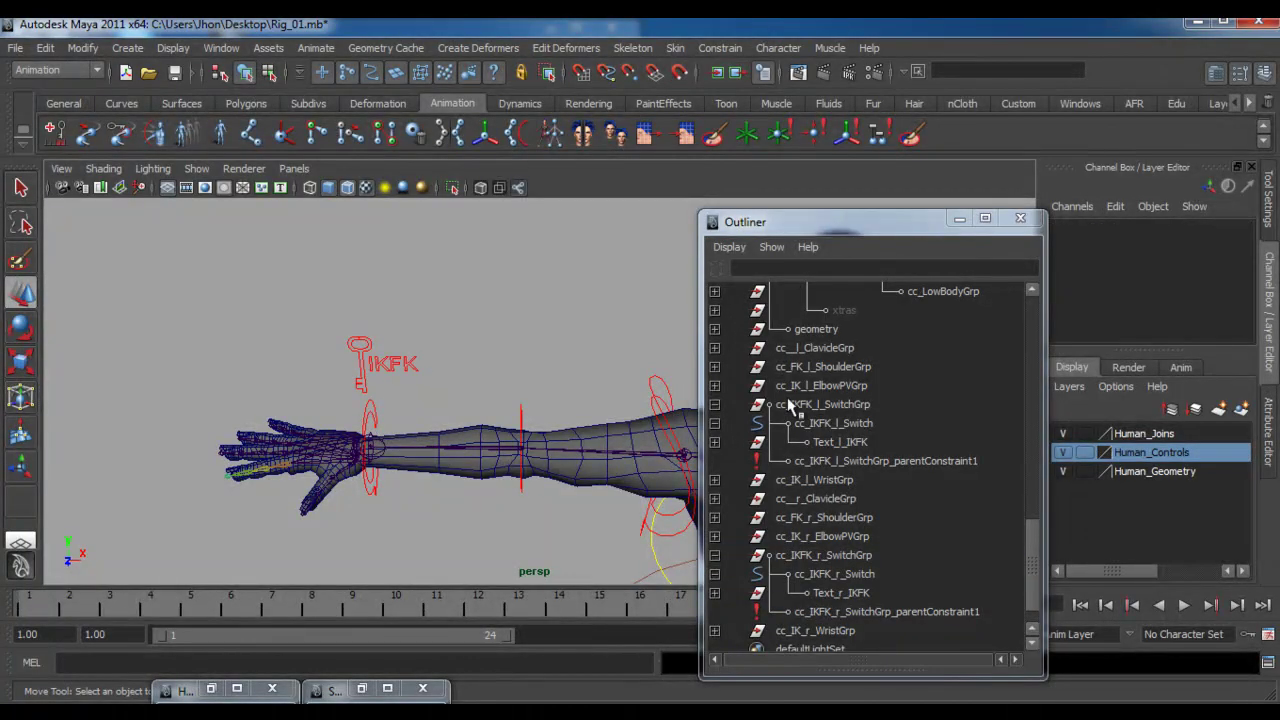
Select Text_l_IKFK and expand its Display attributes in the Attribute Editor
click(839, 446)
drag(911, 230, 758, 201)
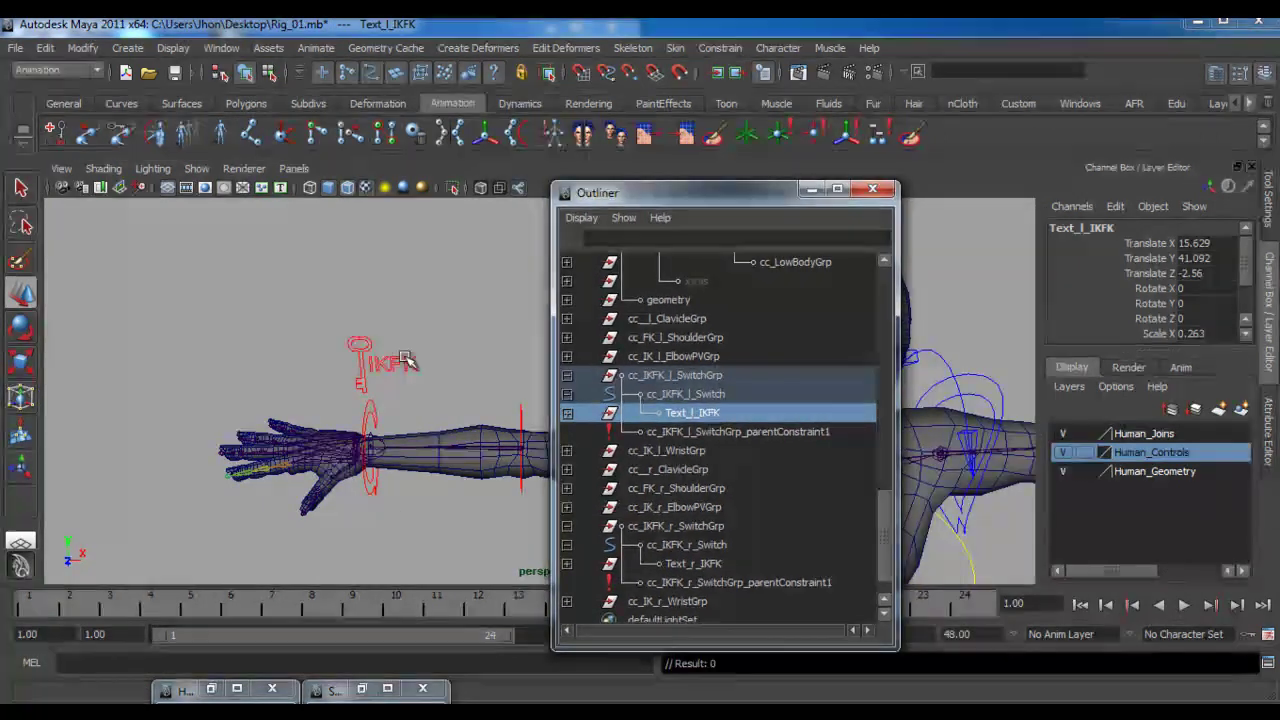
click(1270, 430)
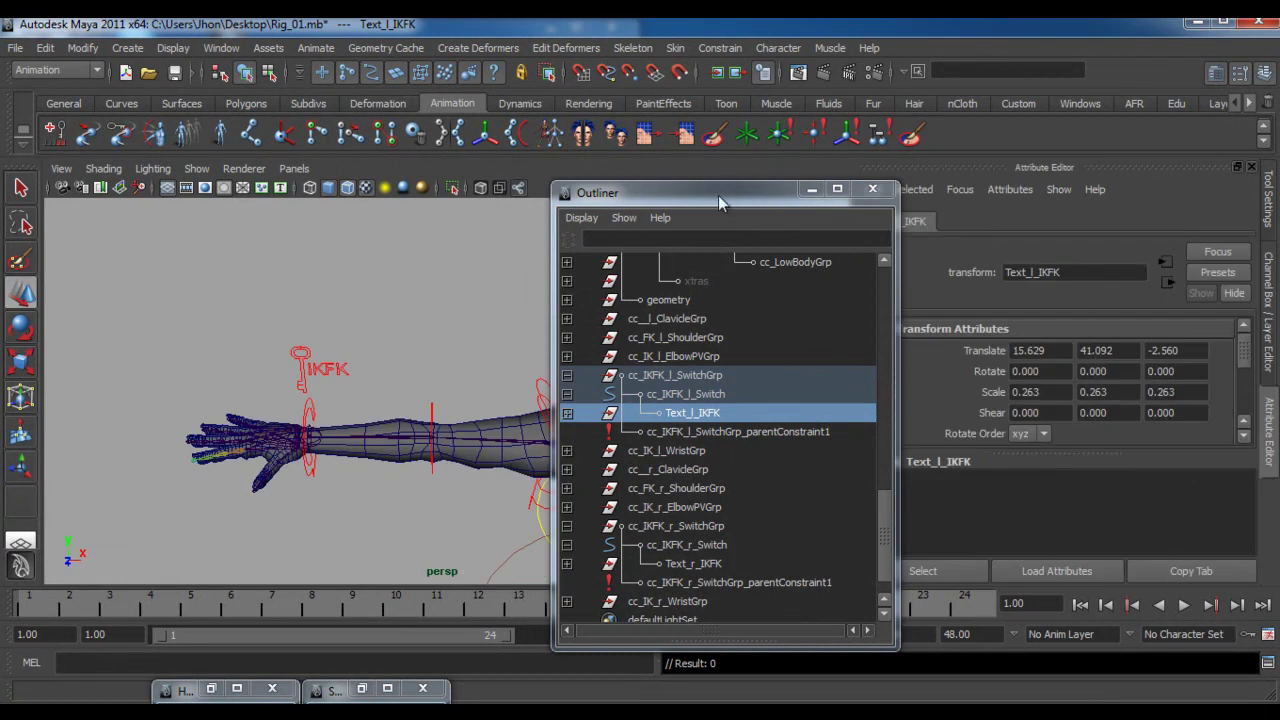
drag(722, 191, 640, 178)
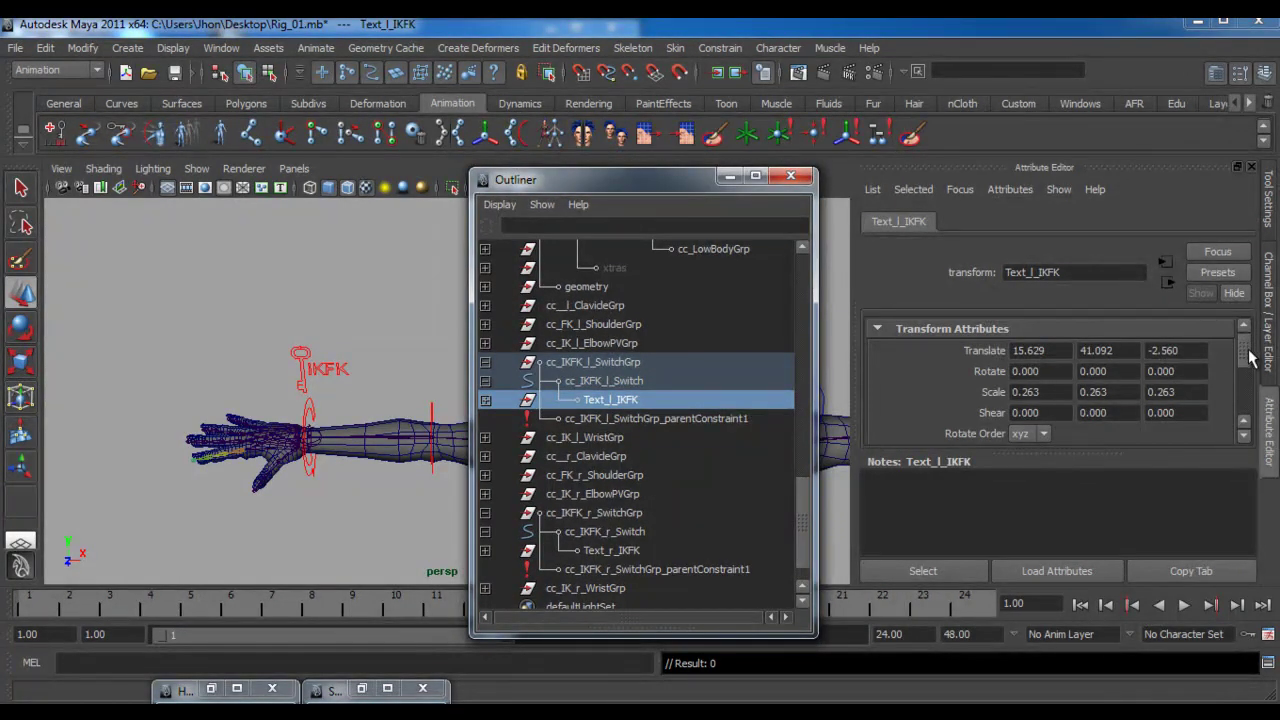
scroll(1250, 365, down, 5)
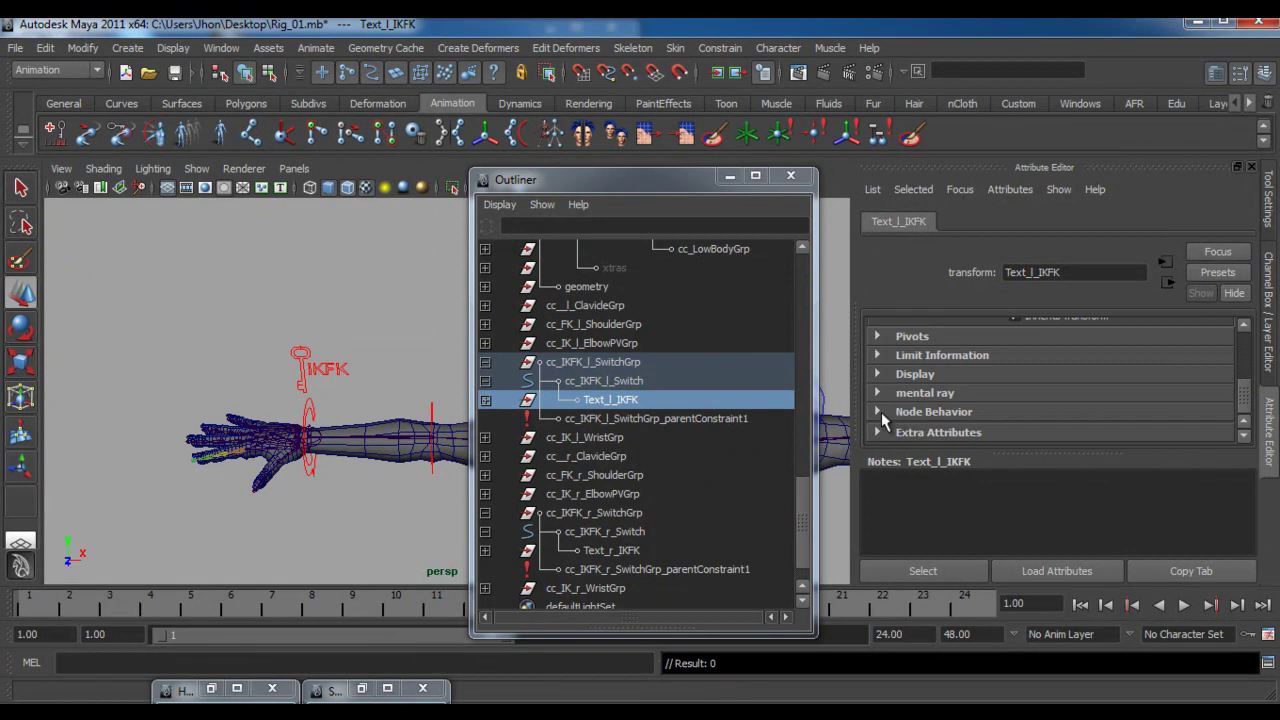
click(890, 374)
Enable the drawing overrides for Text_l_IKFK and set its Display Type to Template
scroll(1060, 403, down, 4)
click(985, 401)
scroll(1000, 390, down, 2)
click(1020, 366)
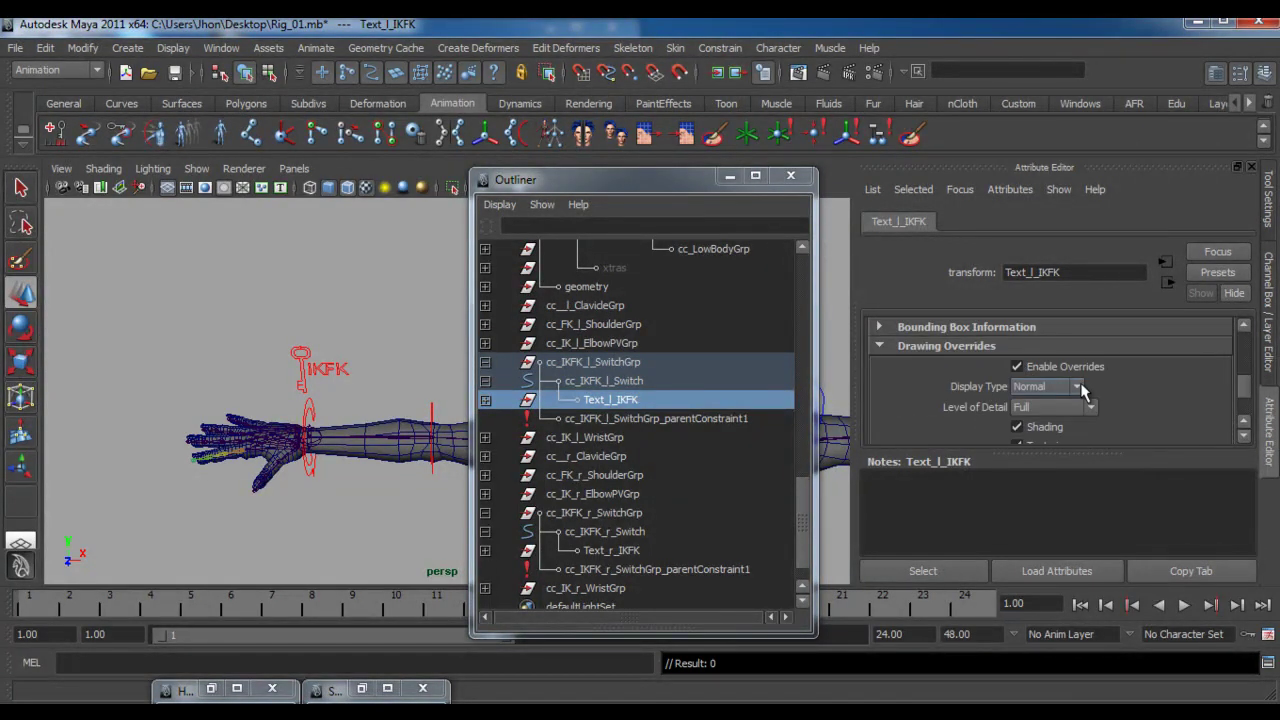
click(1045, 387)
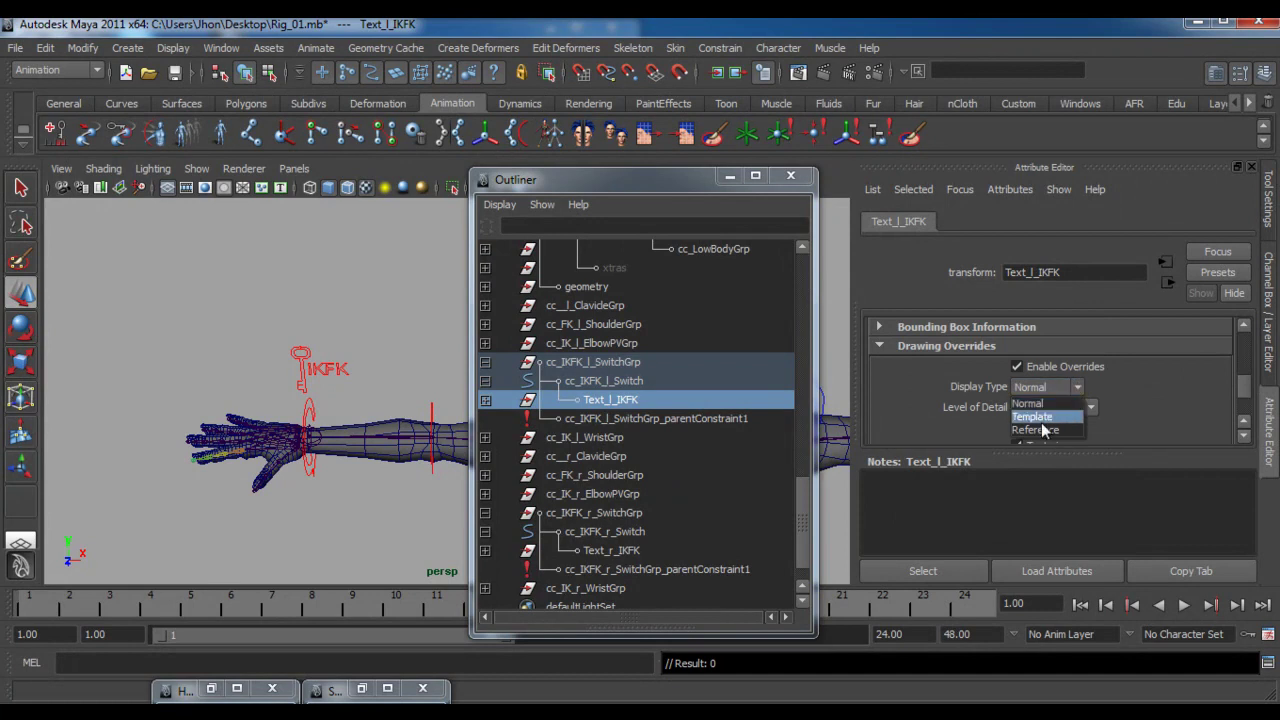
click(1040, 417)
click(340, 367)
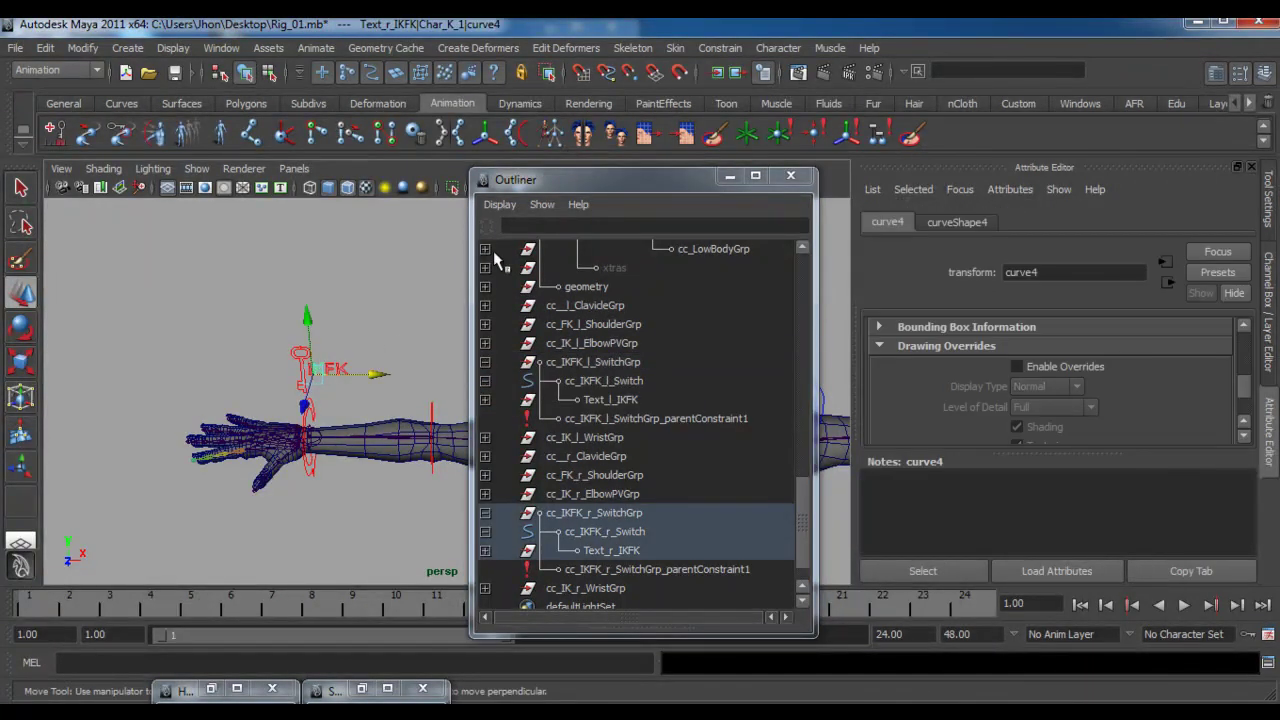
Enable the drawing overrides for Text_r_IKFK, set its Display Type to Template, and clear the selection
click(612, 550)
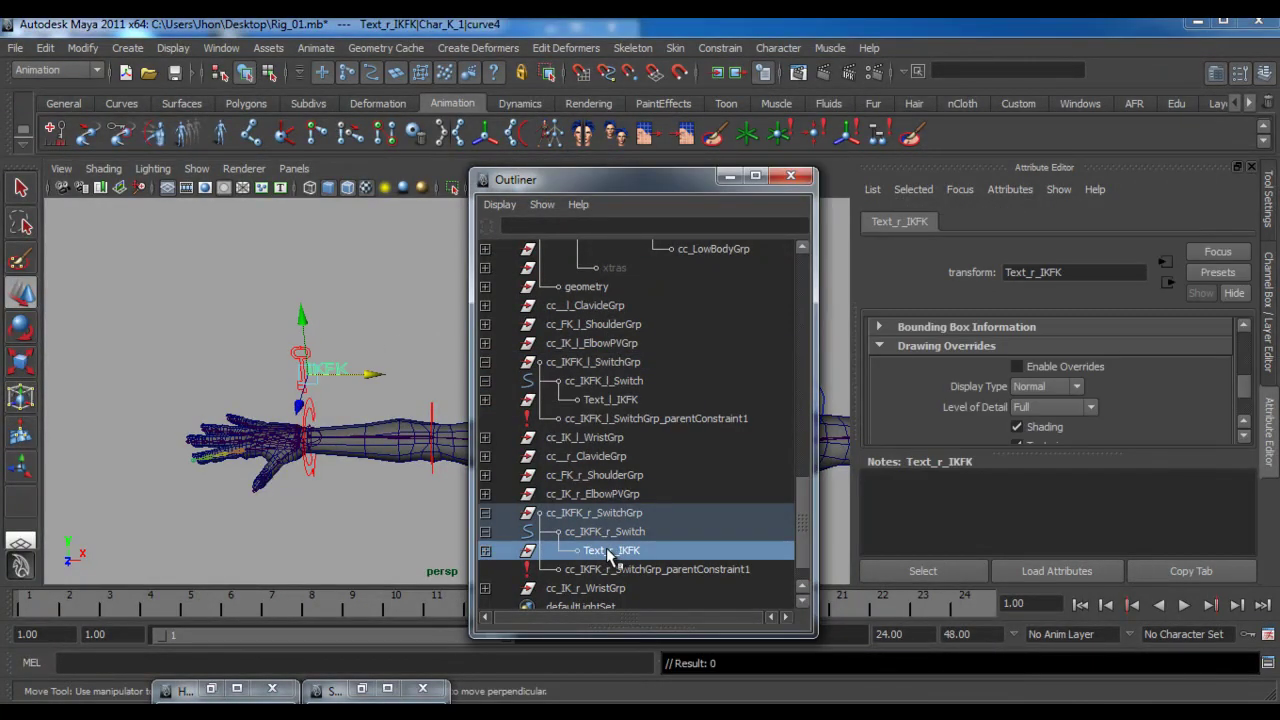
click(1017, 367)
click(1045, 387)
click(1040, 416)
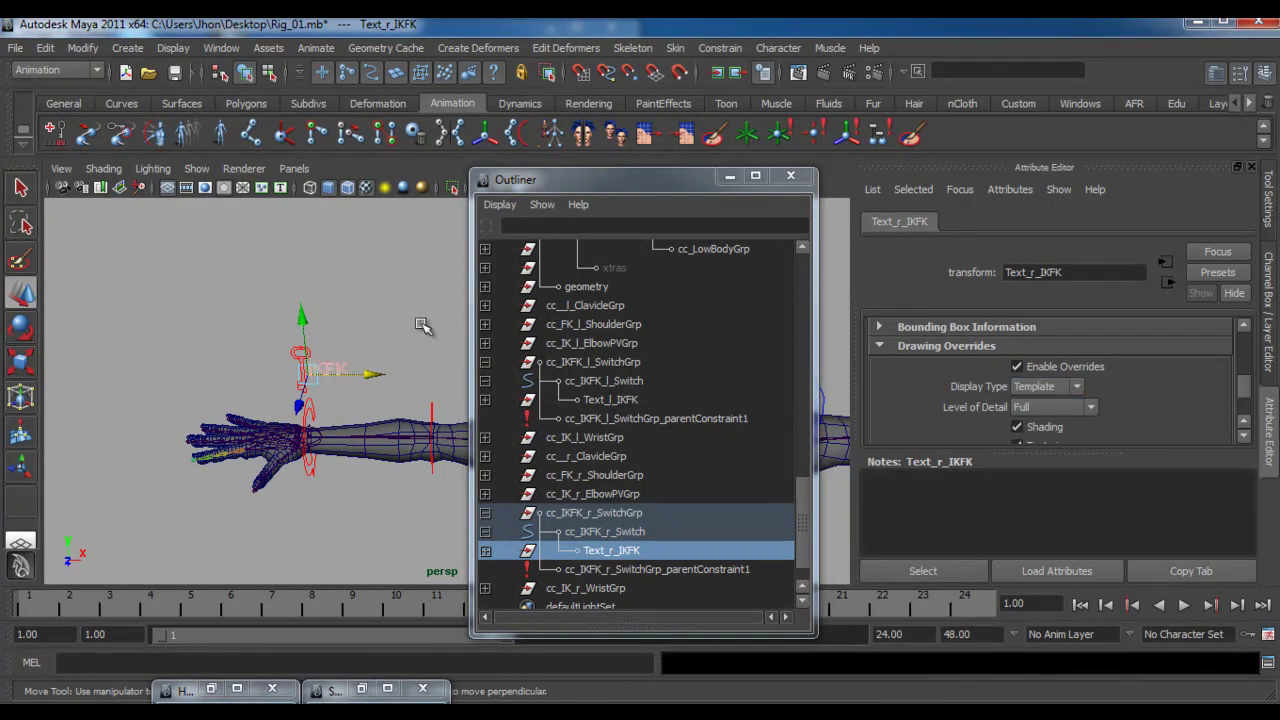
click(336, 366)
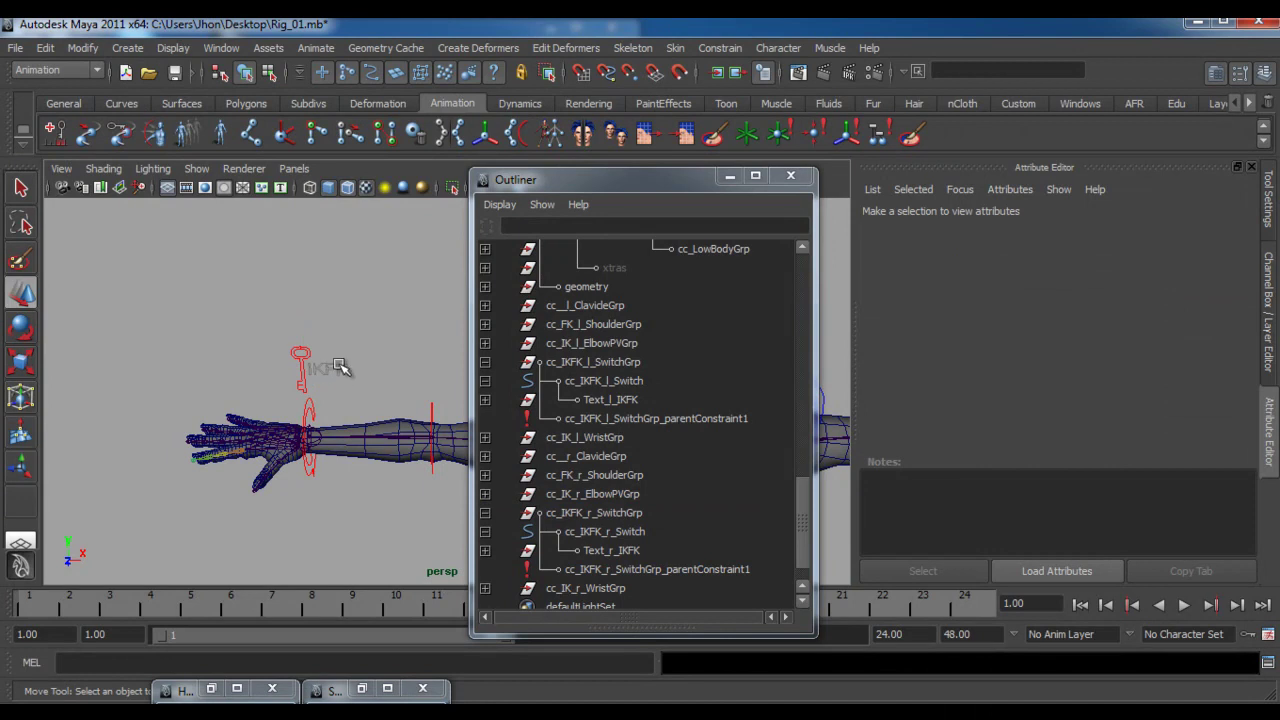
Check in the viewport whether the left IKFK label can be picked separately from the cc_IKFK_l_Switch key control
click(730, 176)
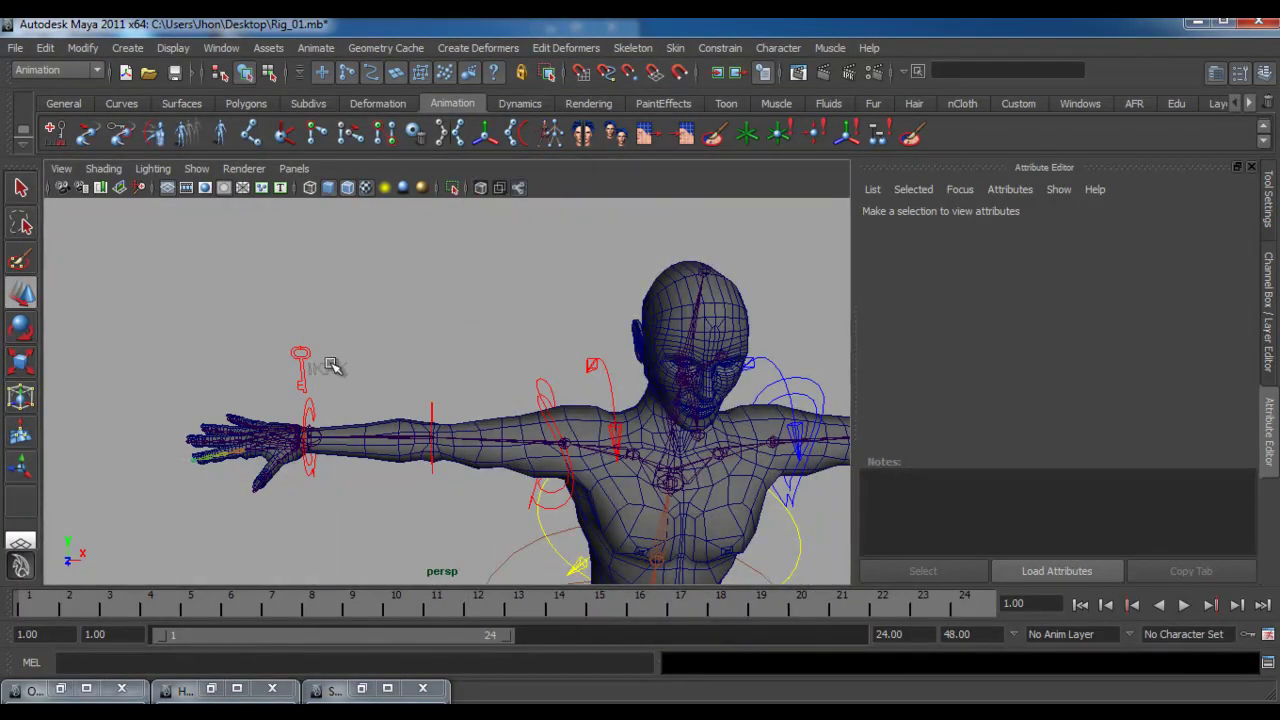
alt+drag(485, 343, 540, 420)
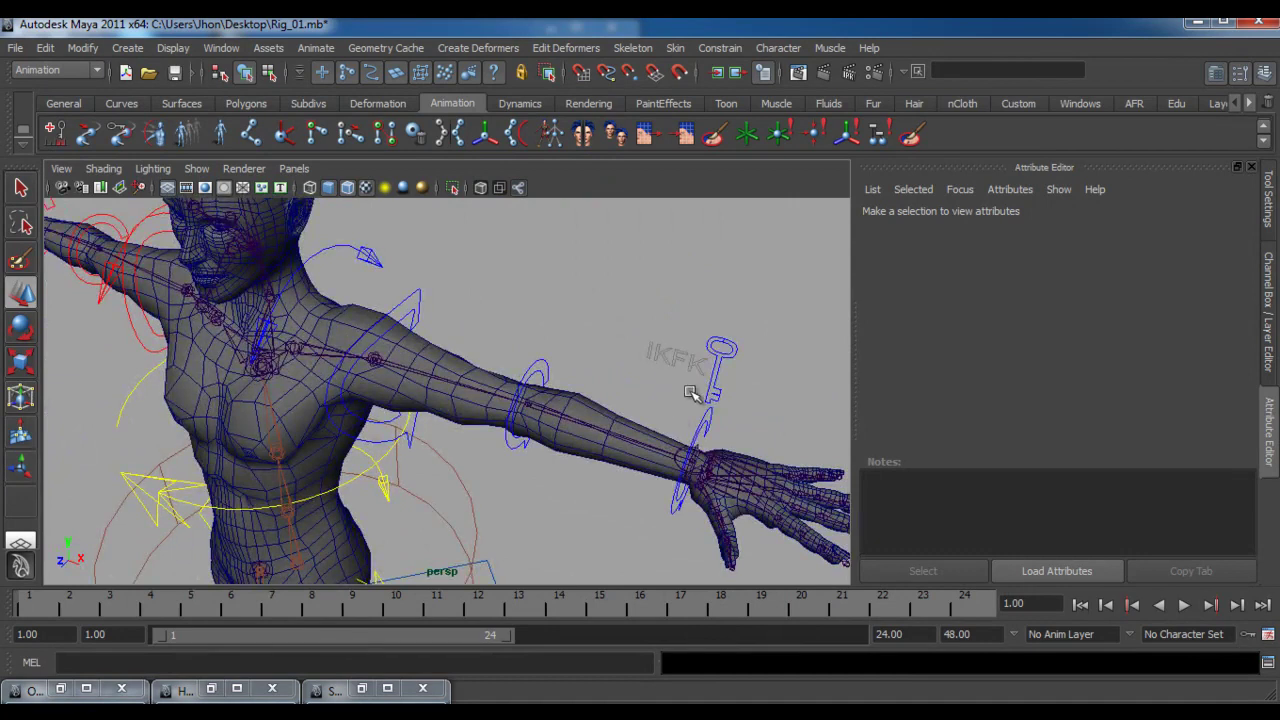
alt+drag(690, 393, 710, 429)
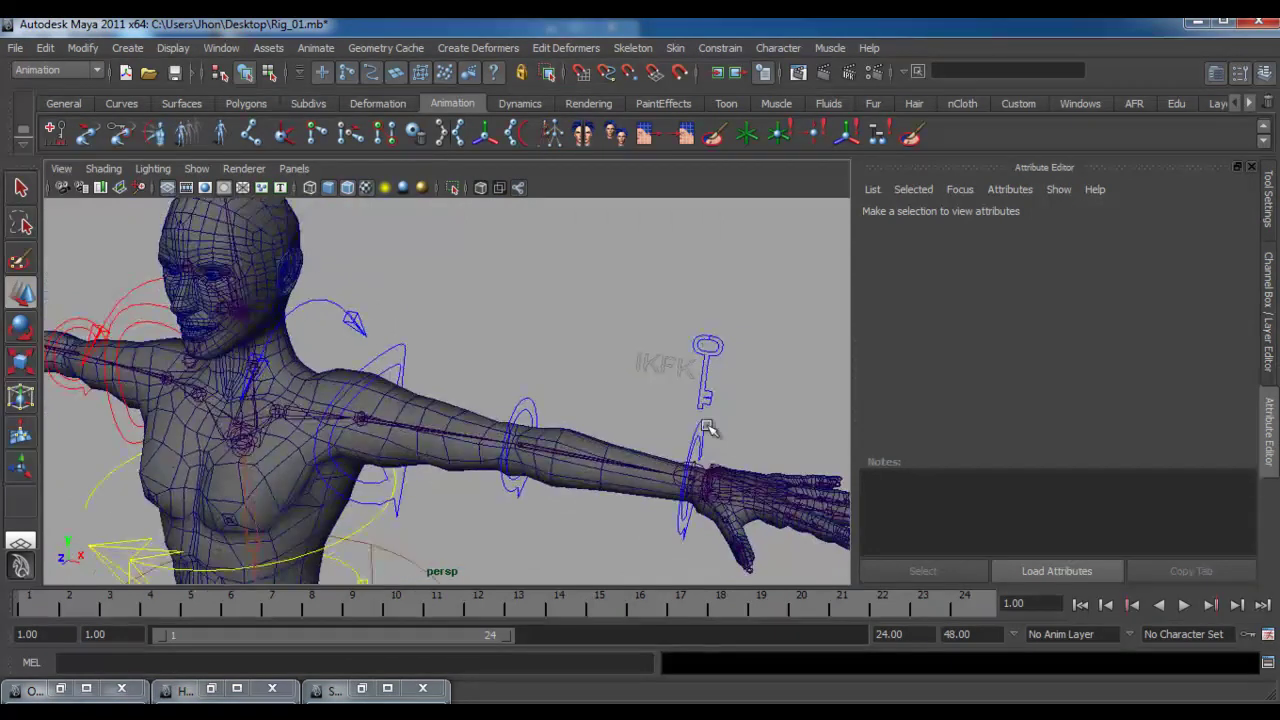
alt+drag(710, 355, 600, 323)
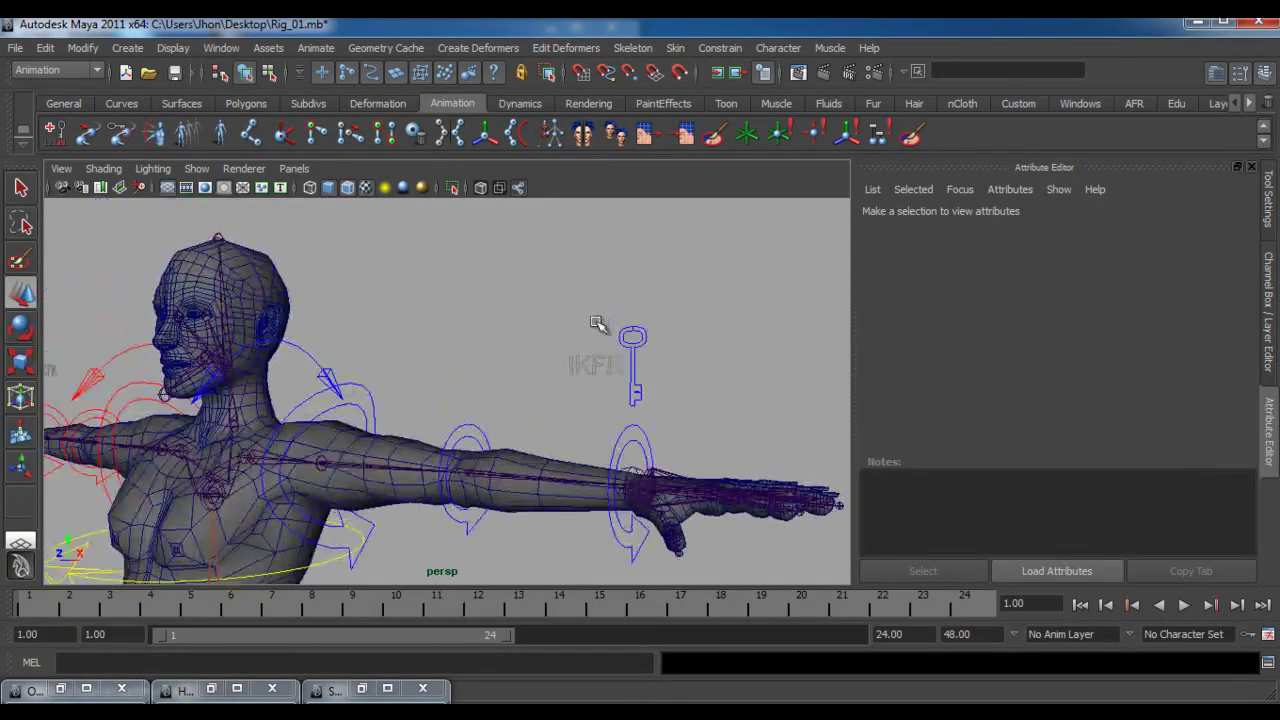
click(648, 337)
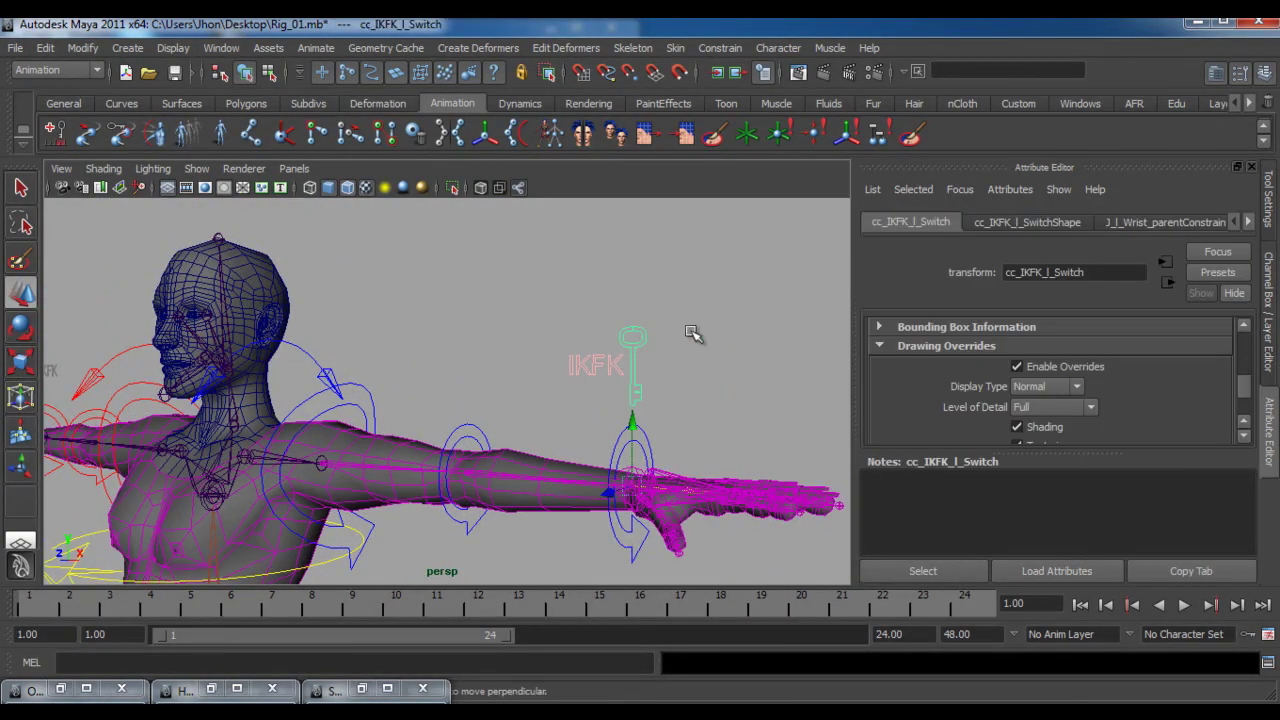
click(610, 365)
Select the cc_Chest control and collapse cc_IKFK_l_SwitchGrp and cc_IKFK_r_SwitchGrp in the Outliner
alt+drag(610, 365, 449, 350)
click(451, 312)
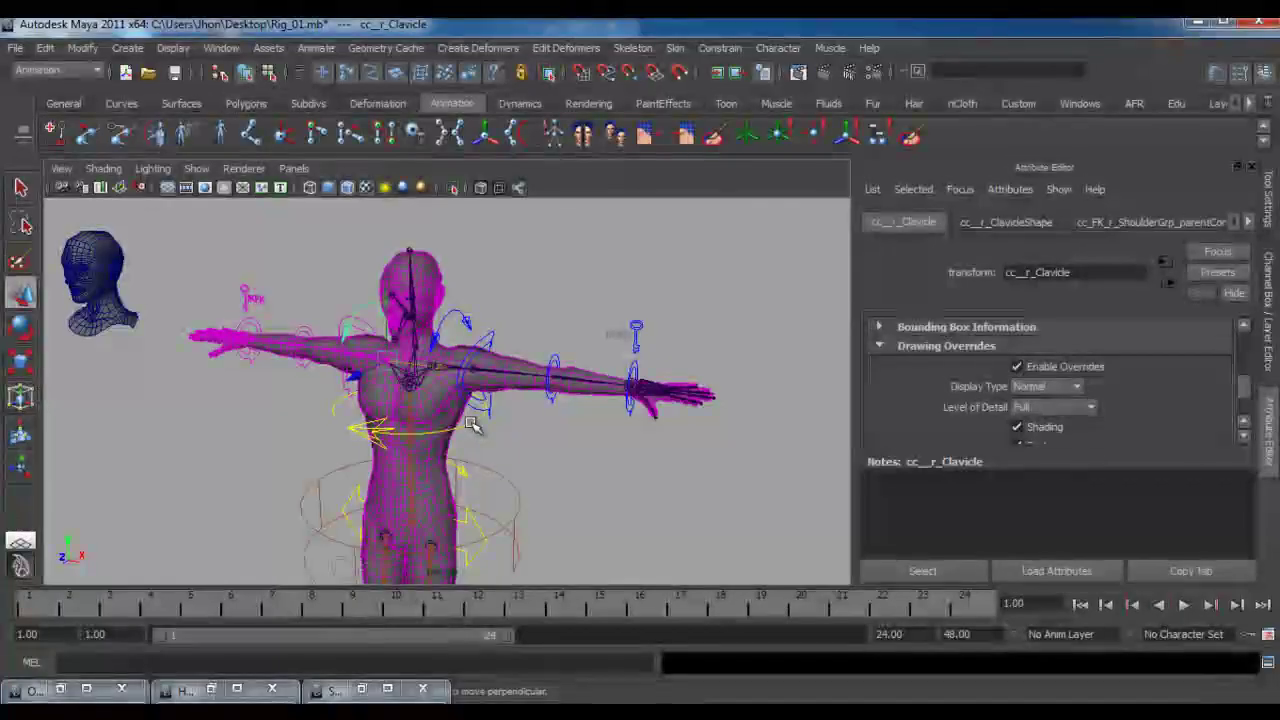
click(482, 428)
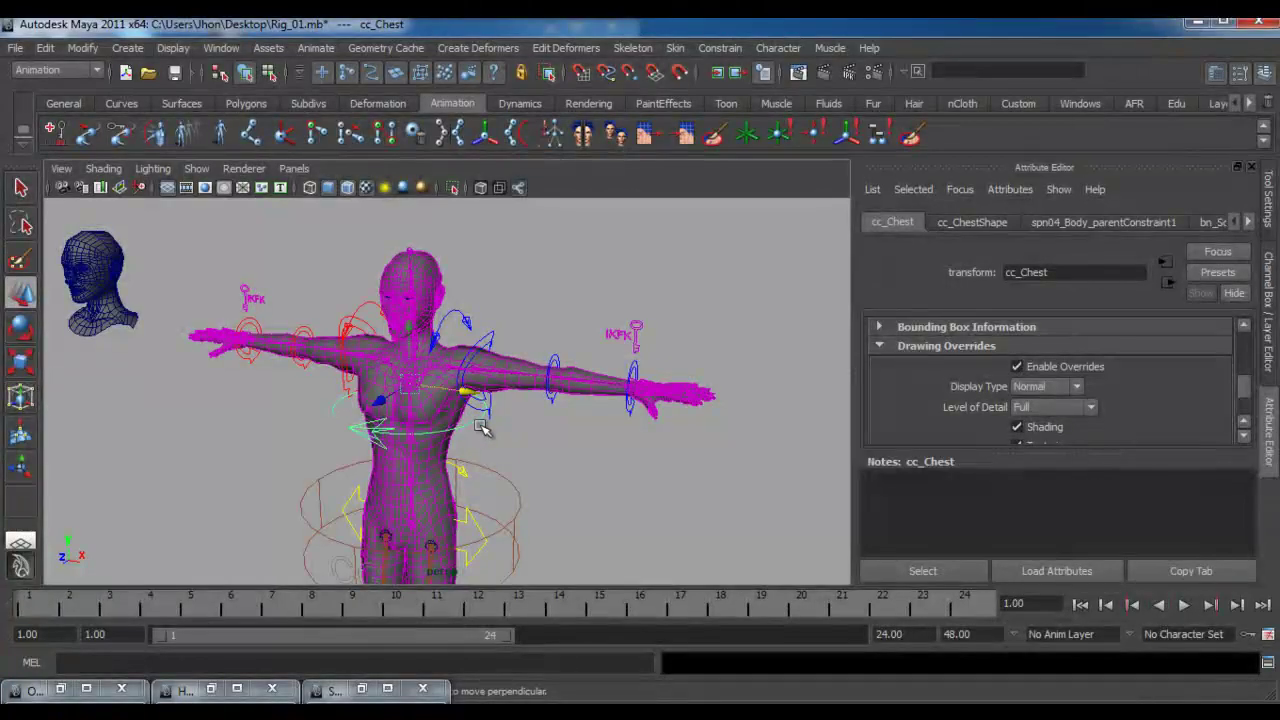
click(61, 689)
drag(625, 182, 816, 182)
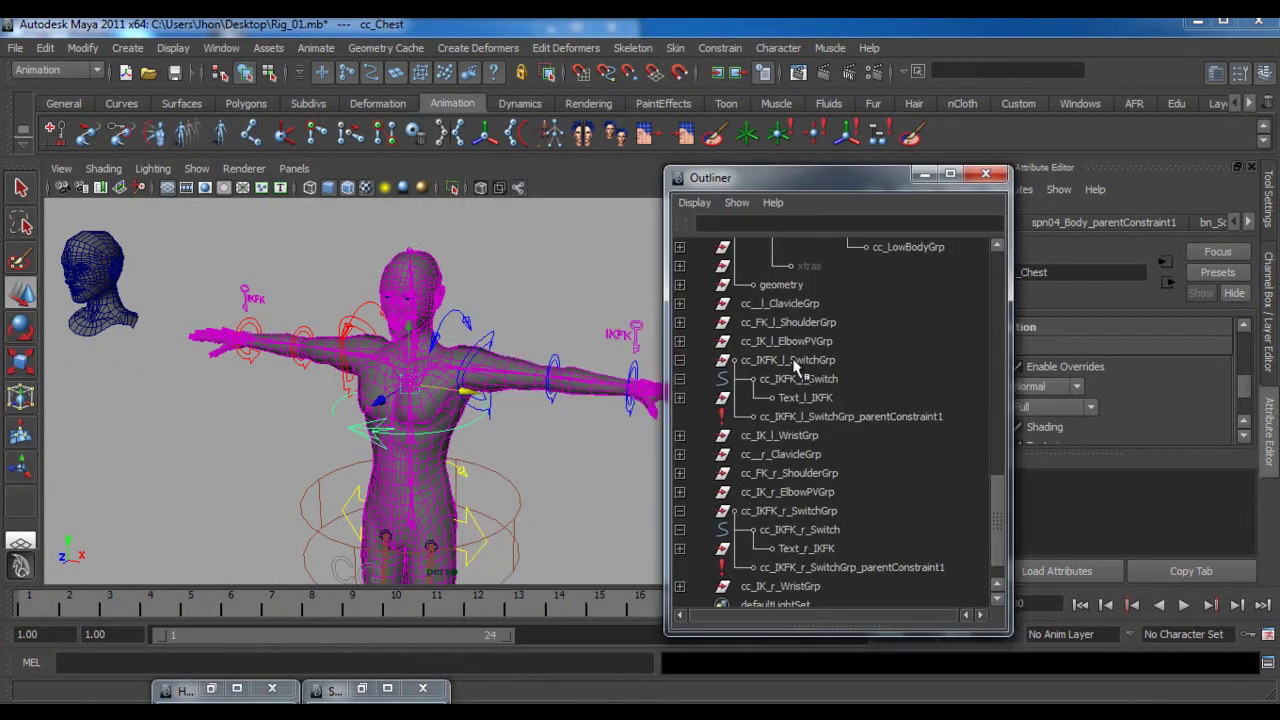
scroll(762, 458, up, 2)
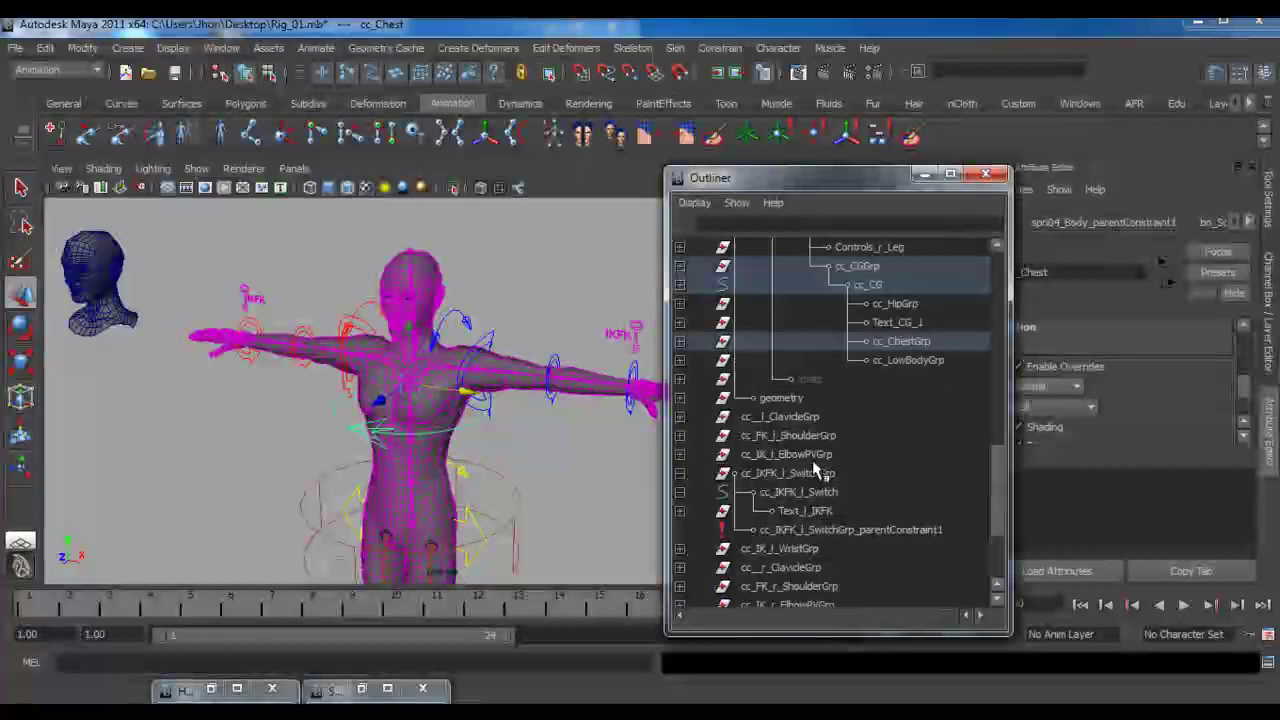
click(680, 473)
scroll(760, 420, down, 2)
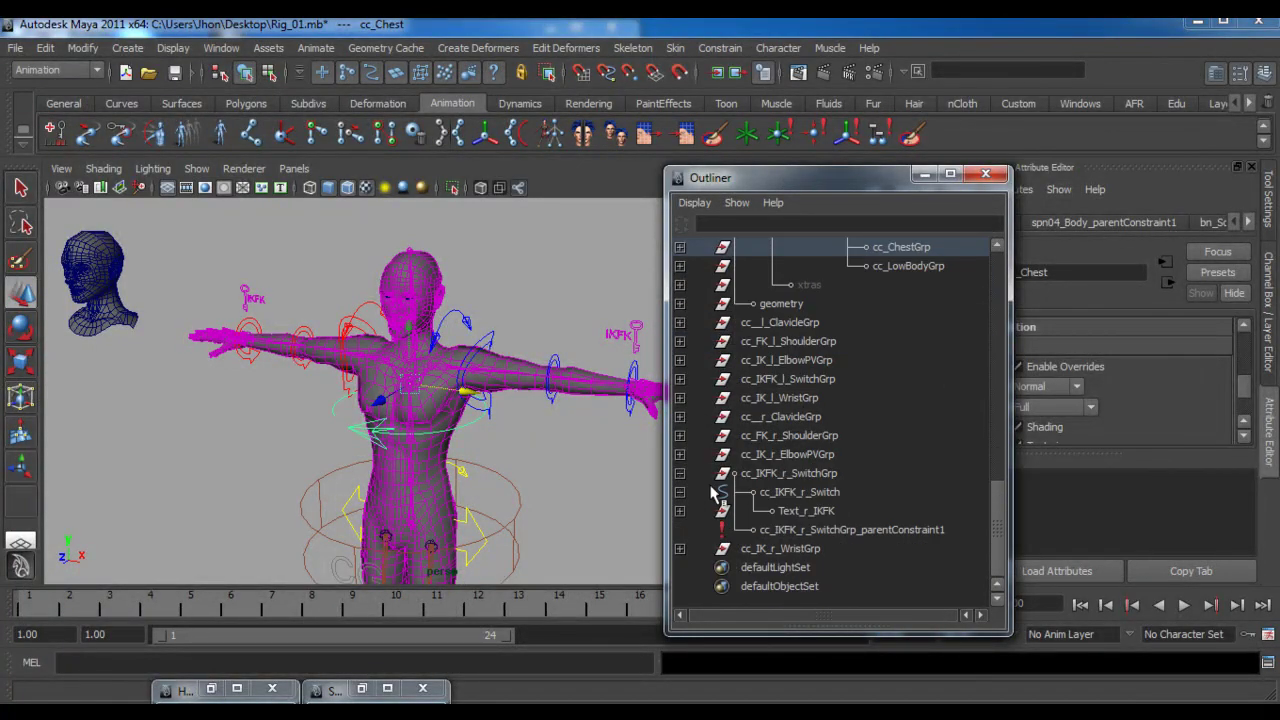
click(680, 474)
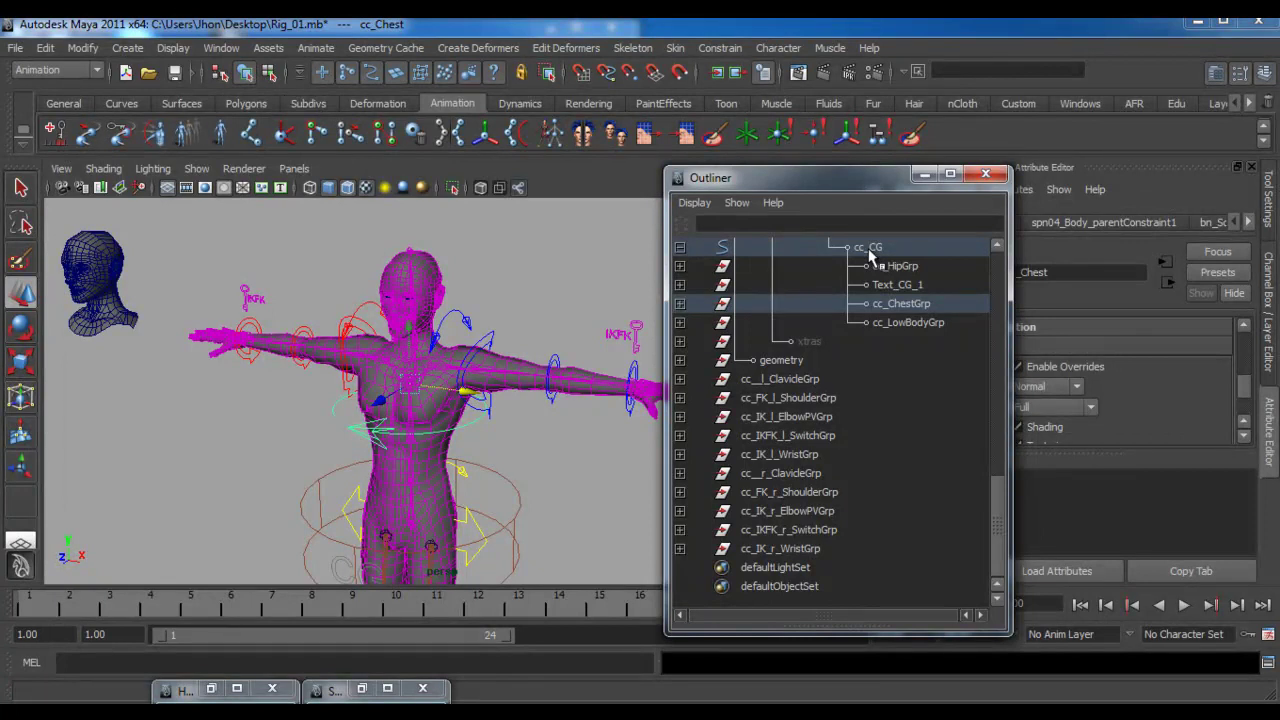
Parent-constrain cc__l_ClavicleGrp to the cc_Chest control
click(468, 424)
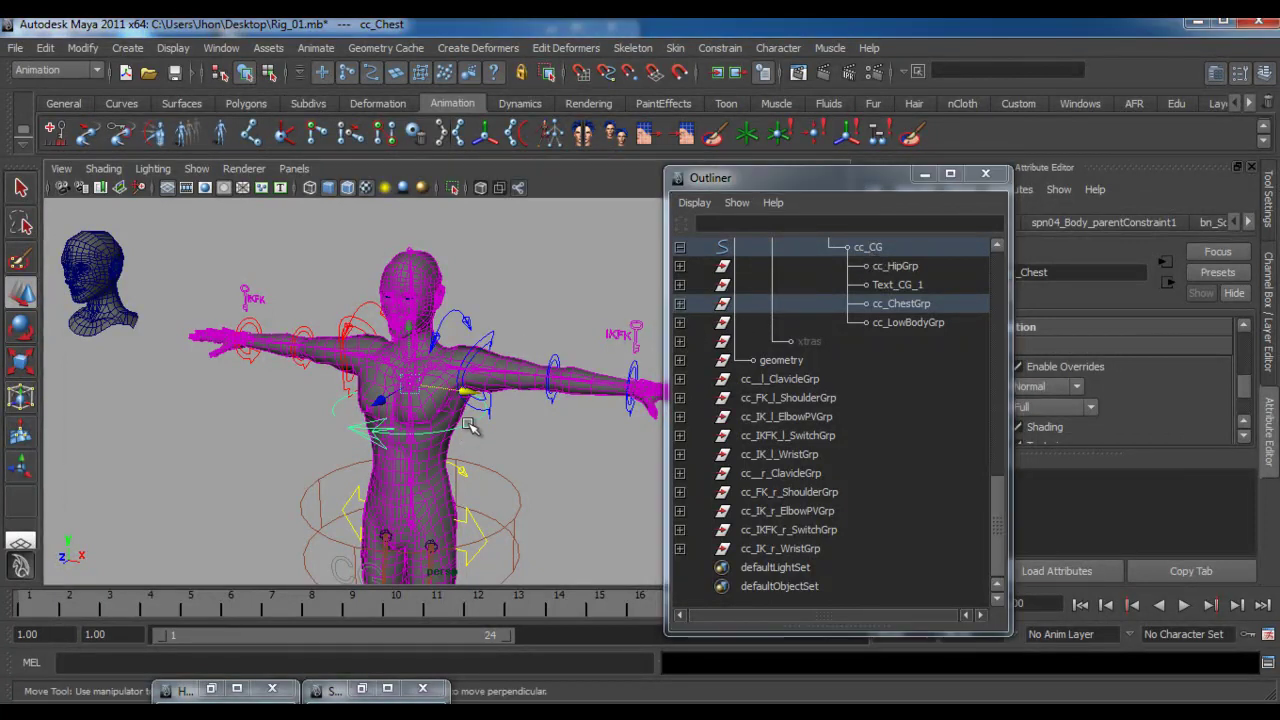
click(468, 320)
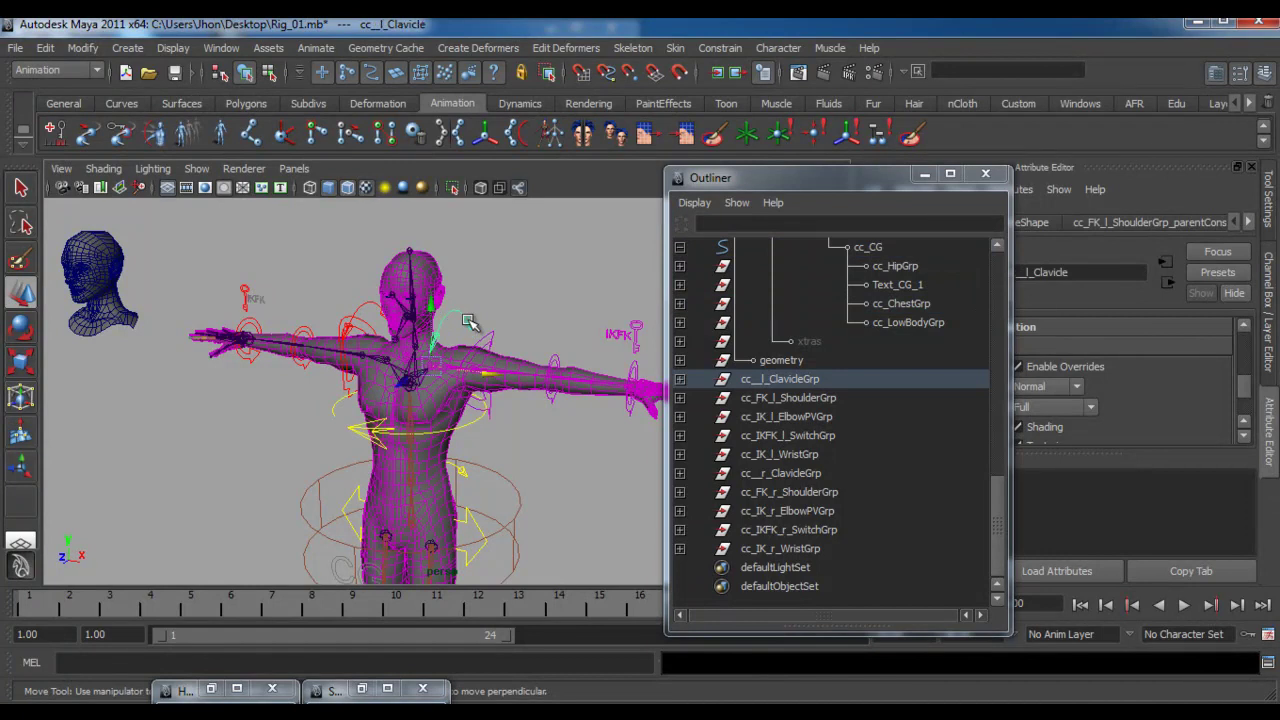
click(474, 425)
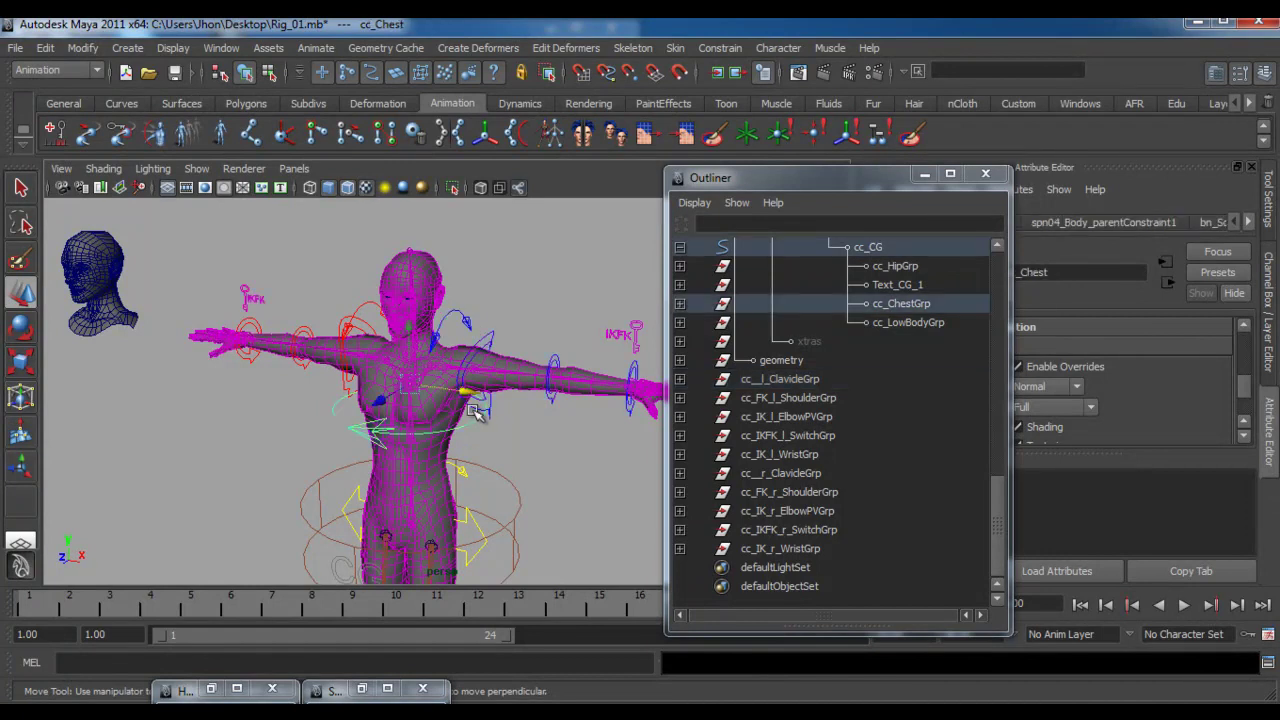
click(463, 321)
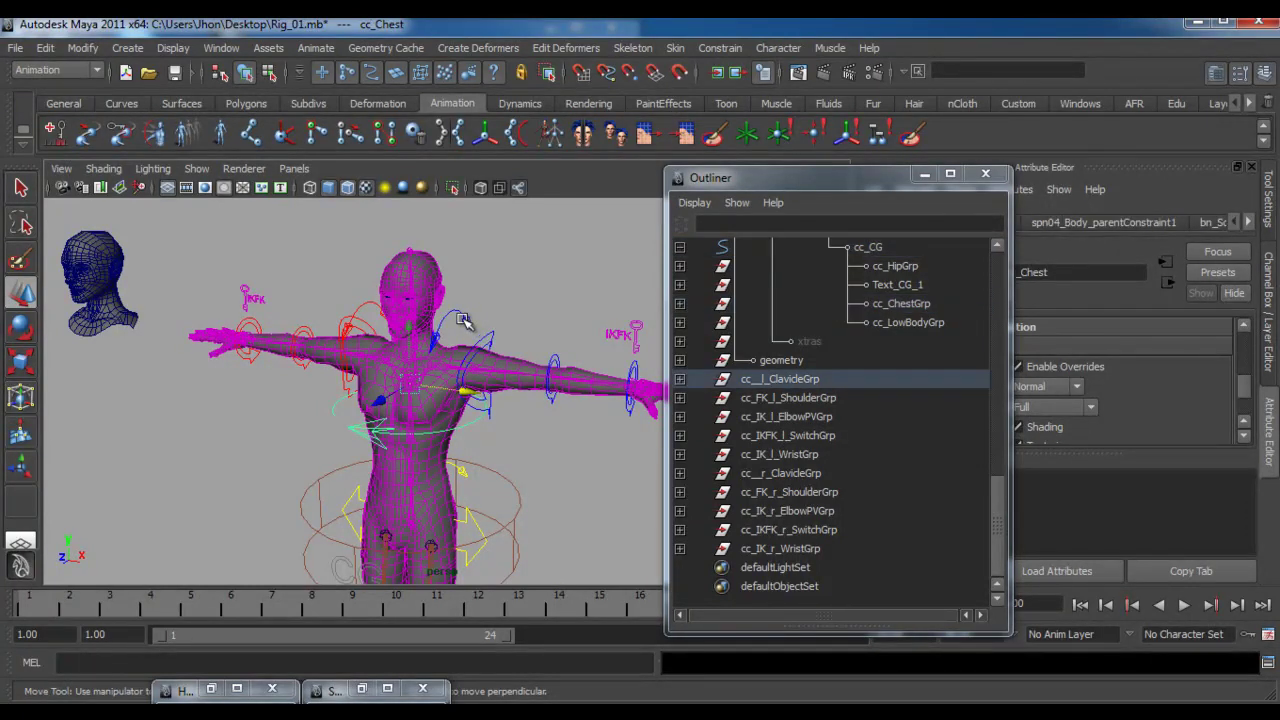
click(472, 424)
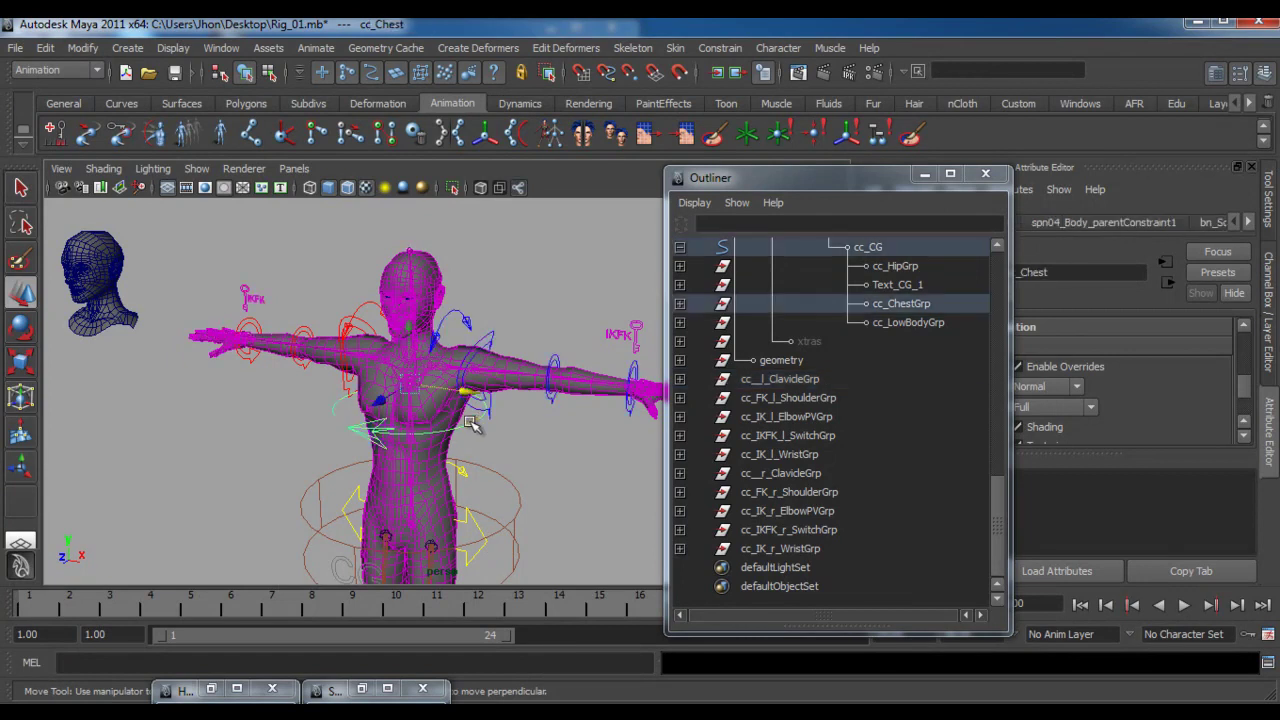
click(784, 384)
click(721, 48)
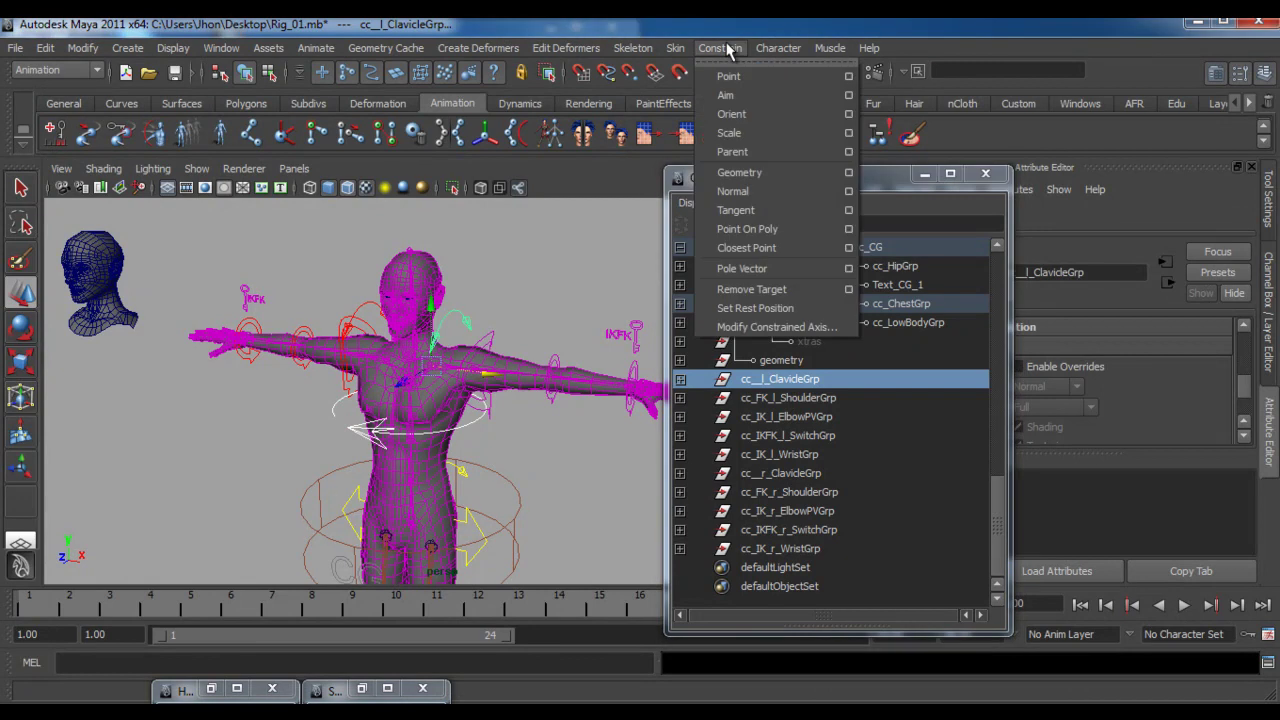
click(745, 152)
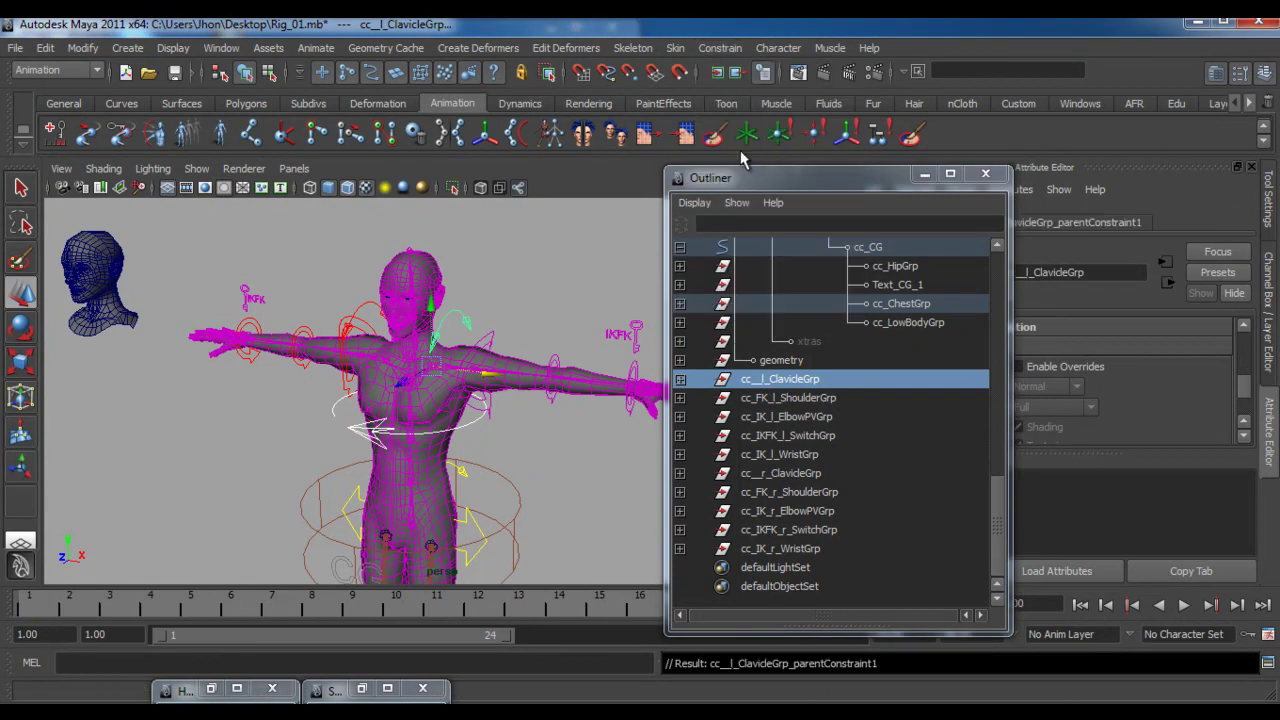
Parent-constrain cc__r_ClavicleGrp to the cc_Chest control
click(481, 421)
ctrl+click(790, 473)
click(739, 52)
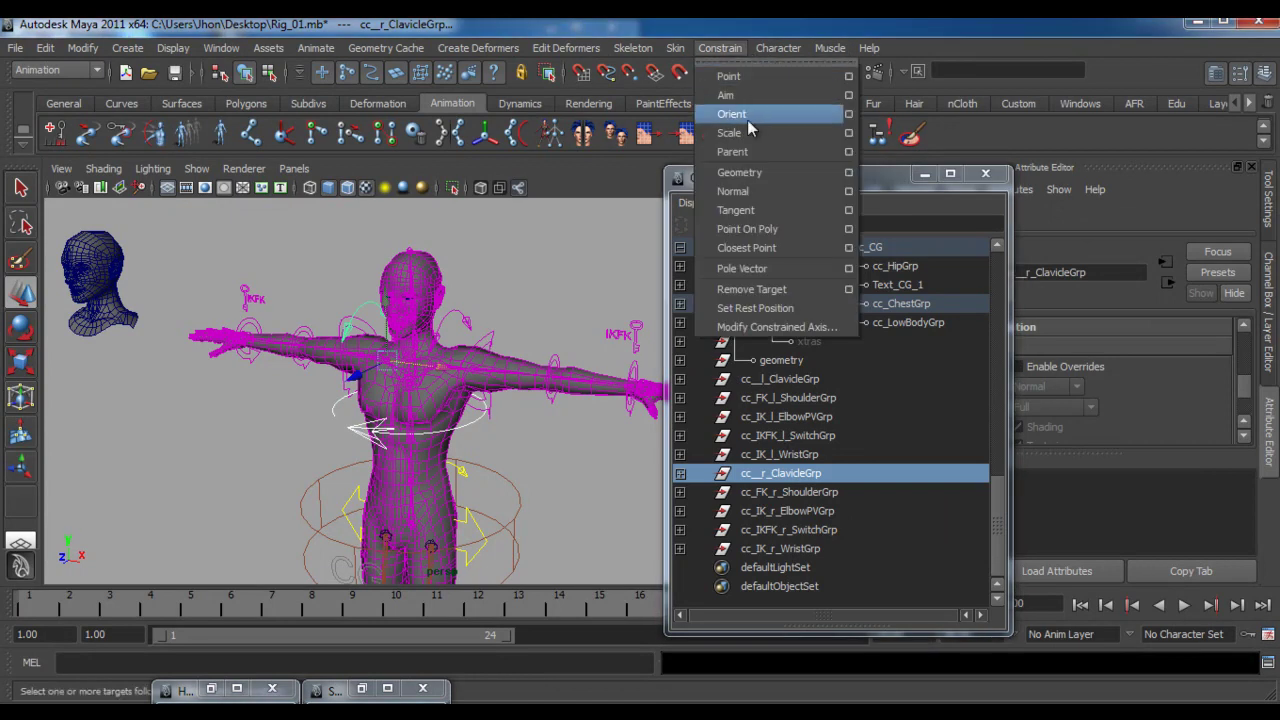
click(749, 154)
Test the clavicle constraints by rotating cc_Chest, undo the rotation, and clear the selection
click(468, 428)
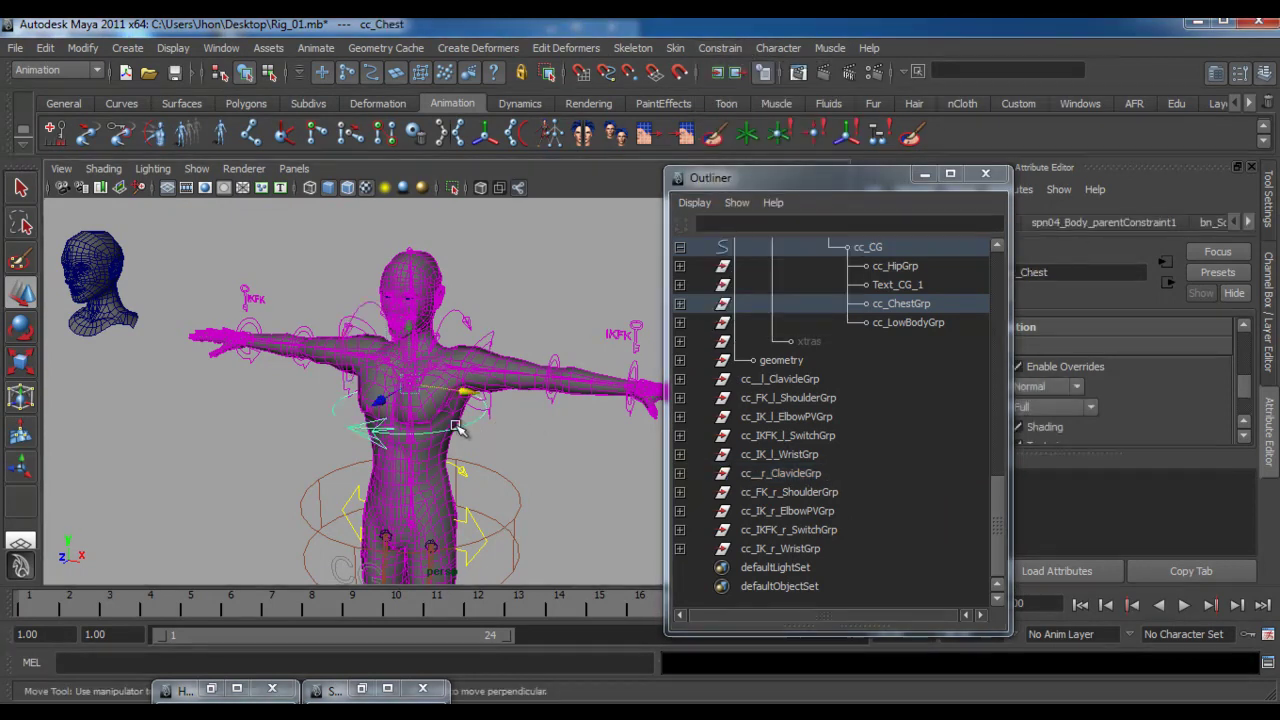
key(e)
mouse_move(437, 410)
mouse_down()
mouse_move(420, 420)
mouse_move(474, 418)
mouse_move(395, 430)
mouse_move(474, 420)
mouse_move(438, 427)
mouse_up()
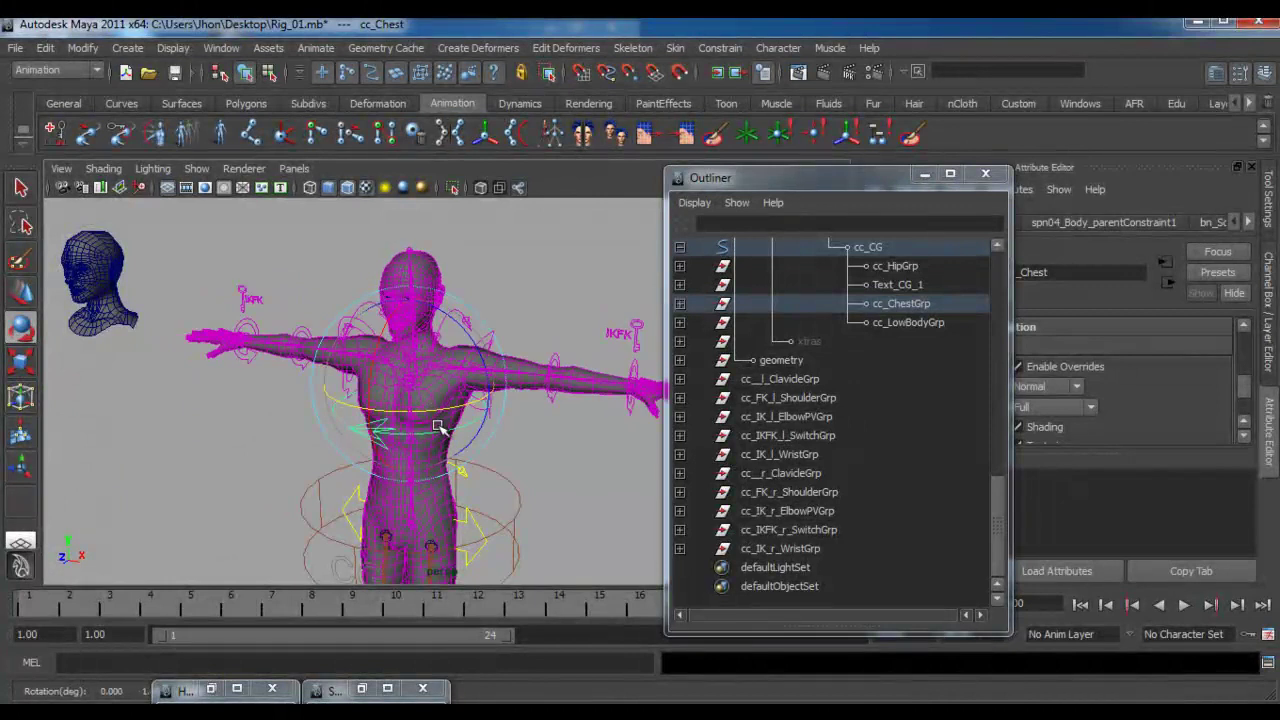
key(ctrl+z)
click(551, 287)
Show the Channel Box and set the switch attribute of cc_IKFK_l_Switch to IK
click(465, 318)
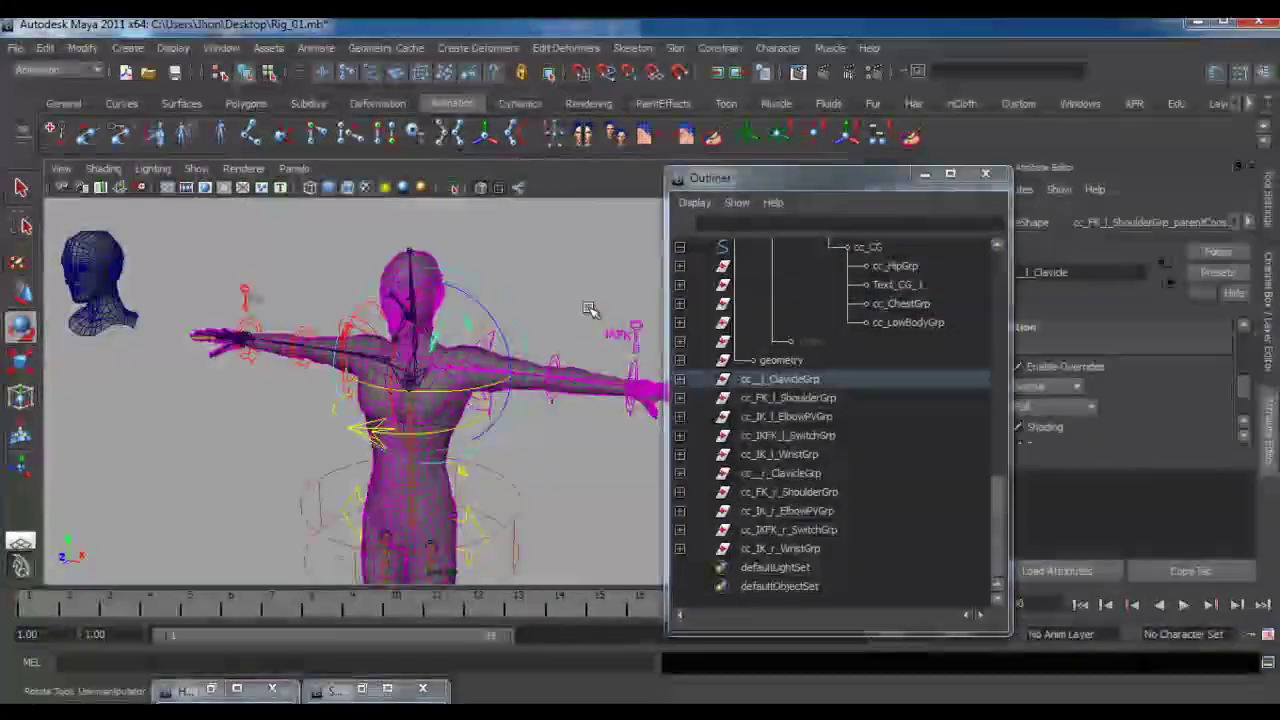
click(1271, 248)
drag(1246, 266, 1246, 251)
click(588, 249)
scroll(520, 350, down, 5)
alt+middle_drag(516, 357, 495, 356)
scroll(495, 356, up, 5)
click(608, 316)
drag(1246, 262, 1248, 304)
click(1207, 304)
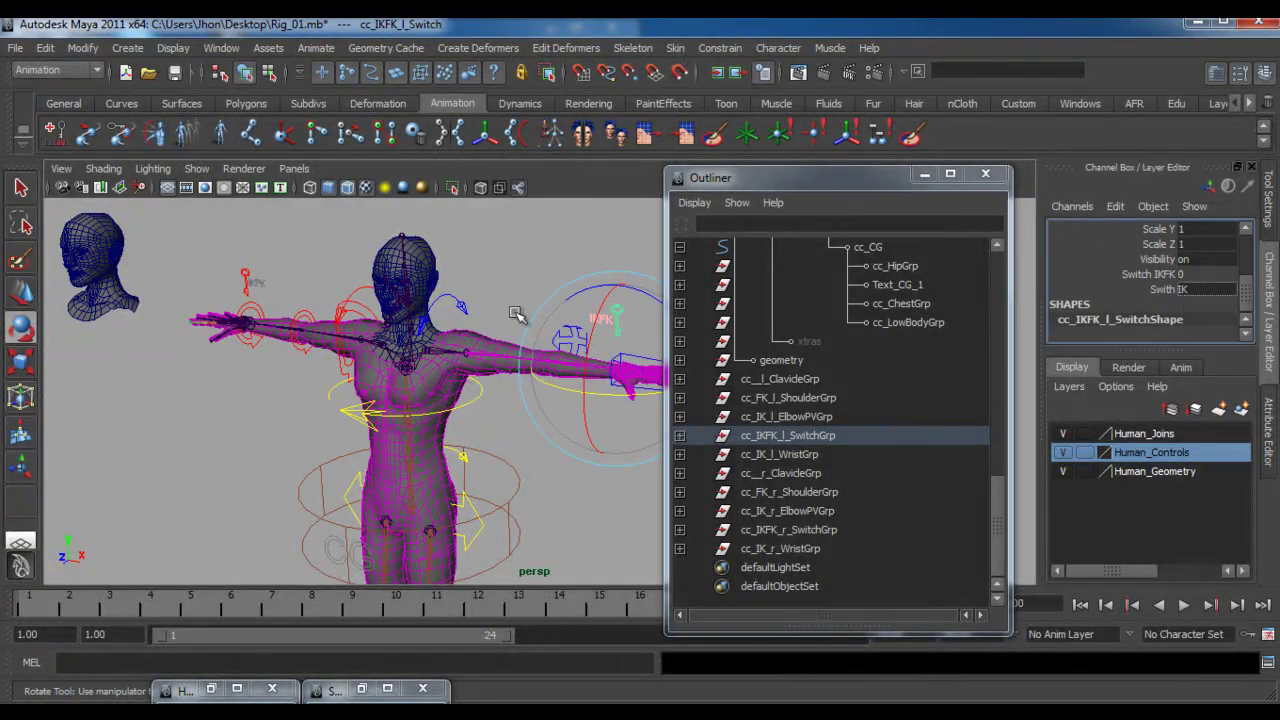
Set the Switch attribute of cc_IKFK_r_Switch to IK
click(236, 288)
scroll(1185, 318, down, 3)
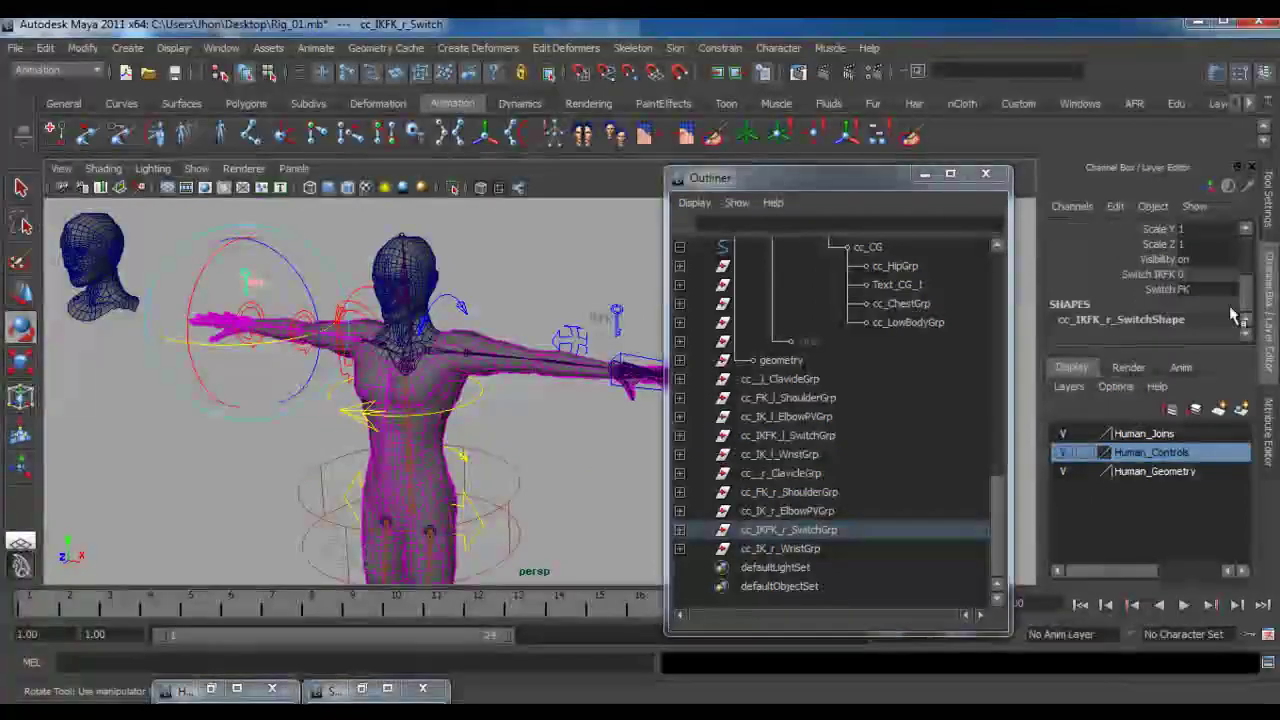
click(1201, 290)
click(1201, 318)
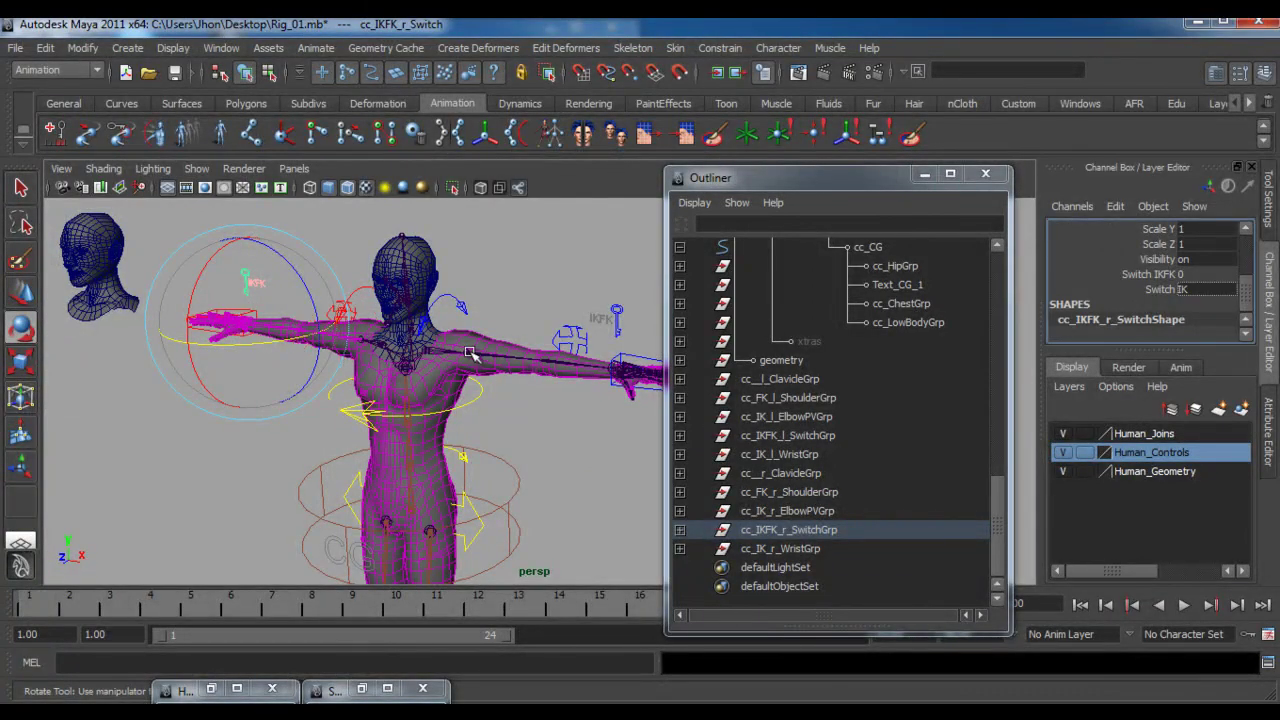
Test-rotate cc_Chest with both arms switched to IK
click(475, 395)
alt+drag(475, 395, 424, 418)
drag(340, 422, 298, 427)
Test-move the right elbow pole vector cc_IK_r_ElbowPV, and undo the test changes to it and the chest
alt+drag(190, 350, 314, 442)
click(243, 288)
key(w)
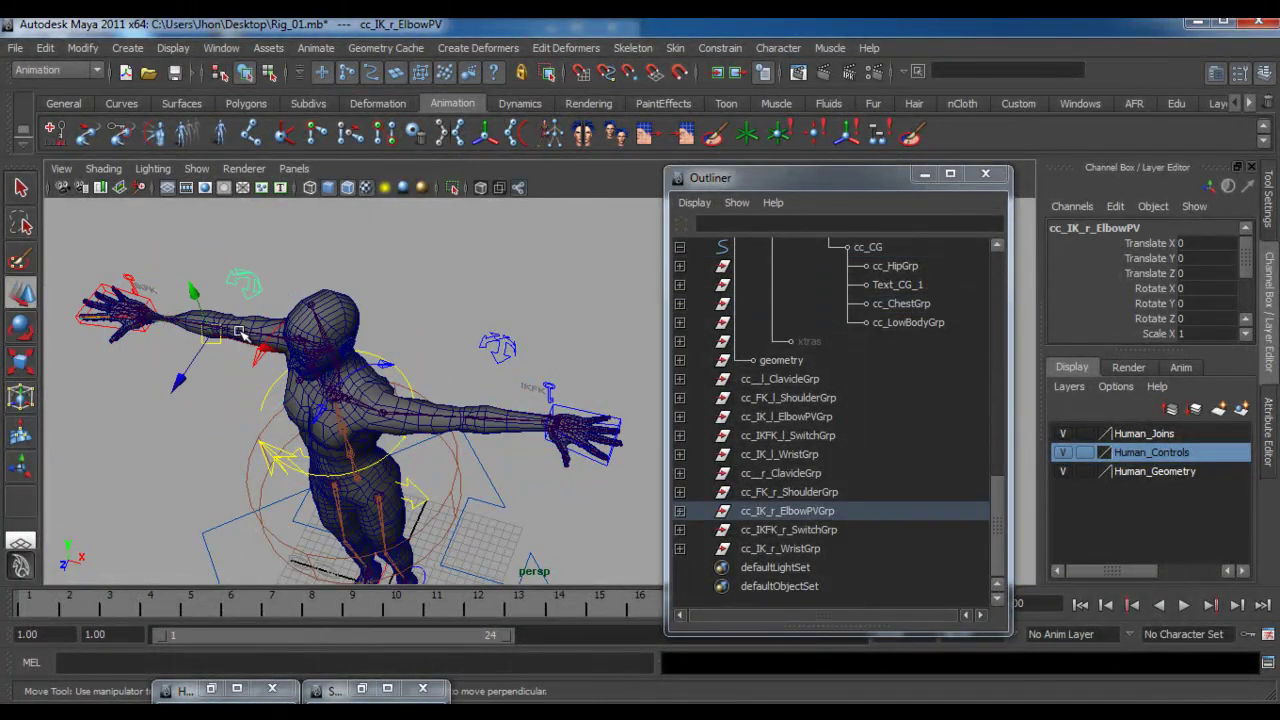
drag(188, 380, 535, 352)
key(ctrl+z)
key(ctrl+z)
key(ctrl+z)
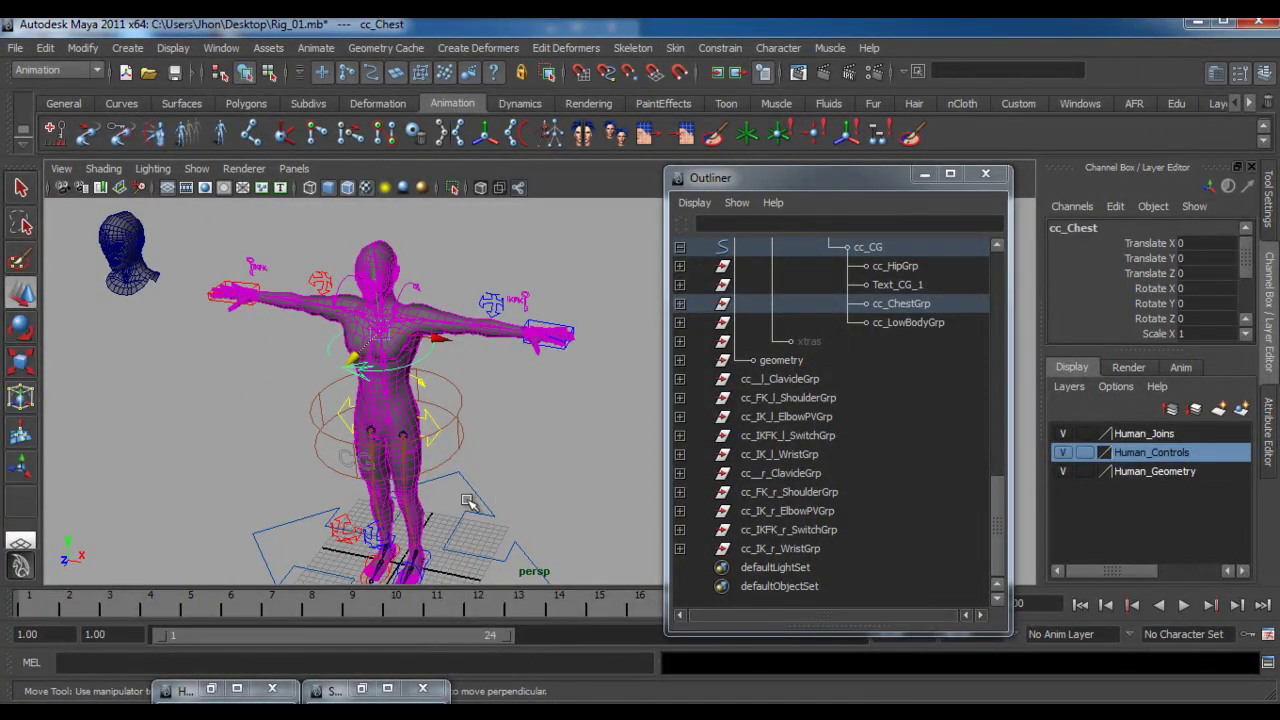
mouse_move(465, 388)
alt+mouse_down()
mouse_move(470, 358)
mouse_move(477, 394)
alt+mouse_up()
alt+right_drag(477, 394, 537, 466)
alt+drag(537, 466, 535, 390)
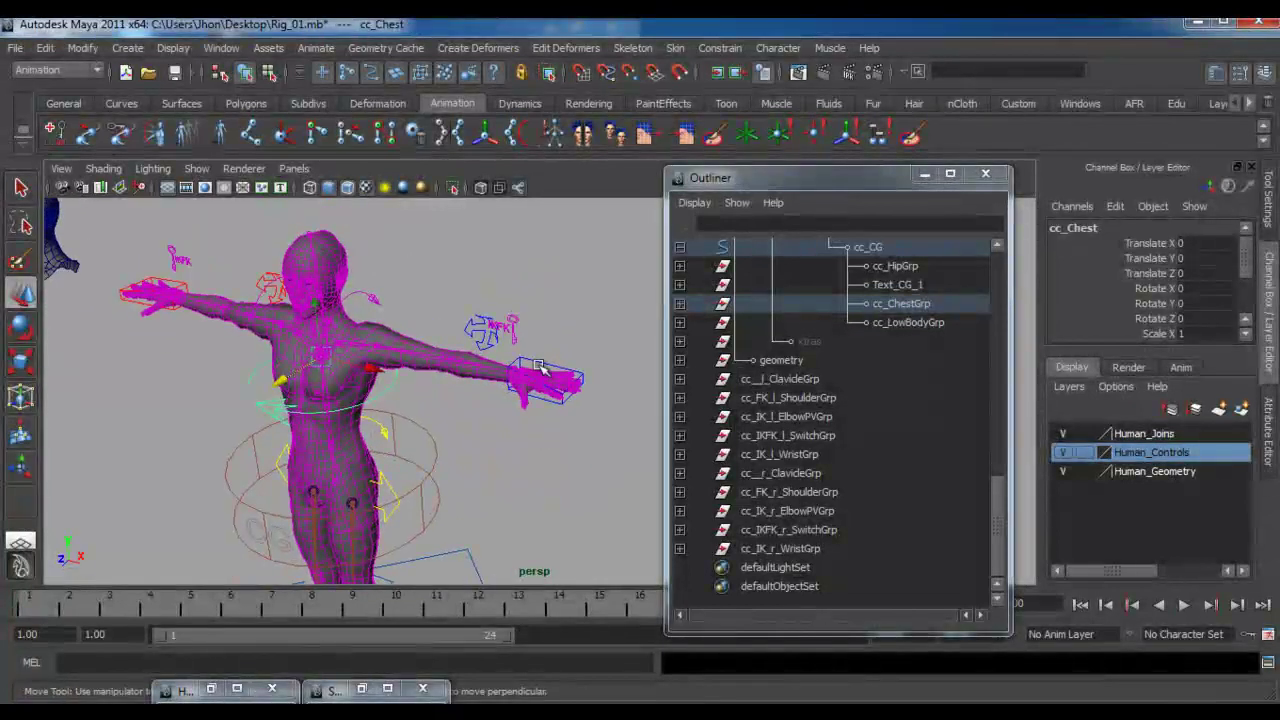